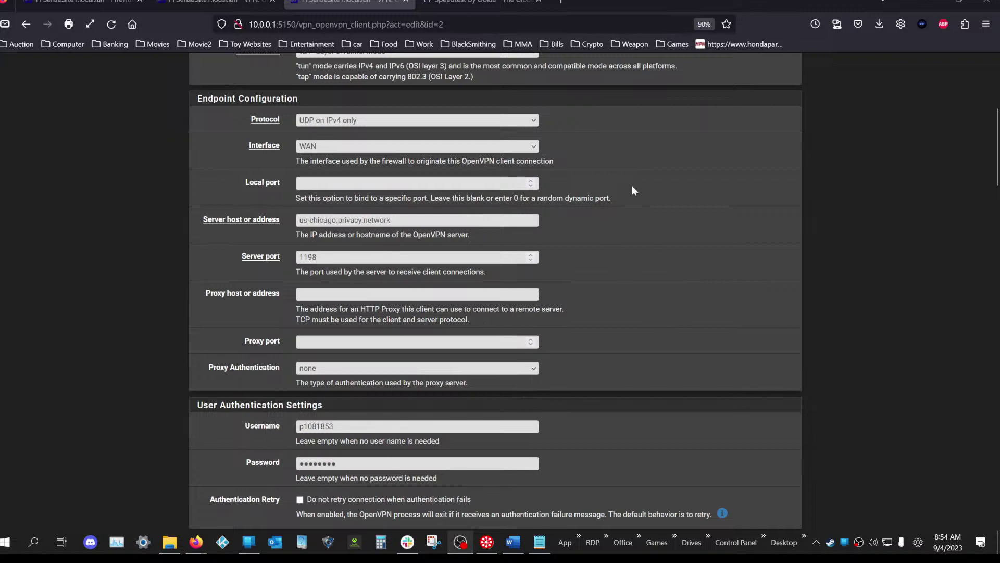
- Bring up the Notes file, highlight its list of VPN and DNS topics, and move its window out of the way
{"action": "scroll", "coordinate": [853, 245], "scroll_direction": "up", "scroll_amount": 5}
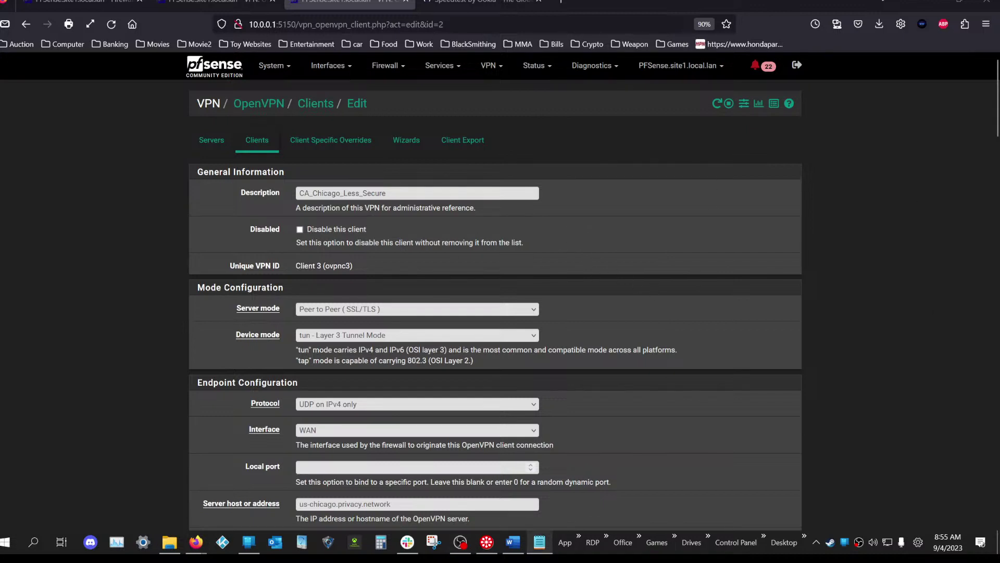
{"action": "left_click", "coordinate": [539, 542]}
{"action": "left_click_drag", "start_coordinate": [662, 139], "coordinate": [668, 149]}
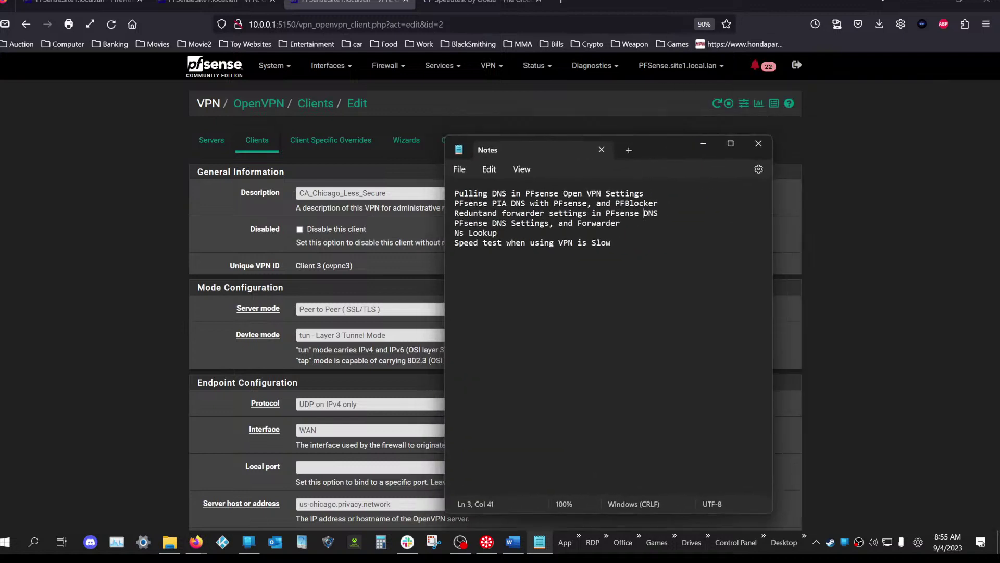
{"action": "left_click", "coordinate": [469, 193]}
{"action": "left_click_drag", "start_coordinate": [468, 193], "coordinate": [611, 243]}
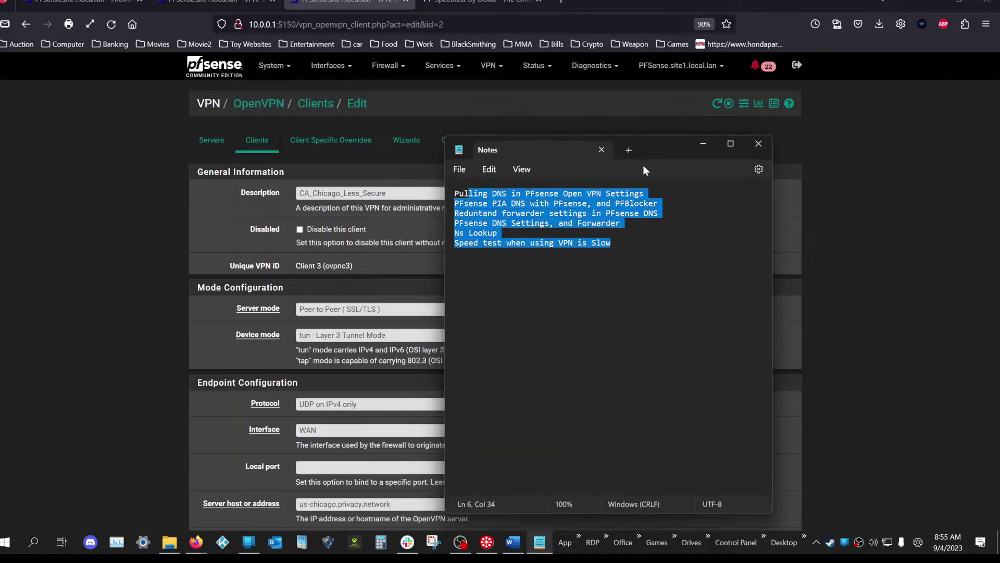
{"action": "left_click_drag", "start_coordinate": [661, 148], "coordinate": [999, 149]}
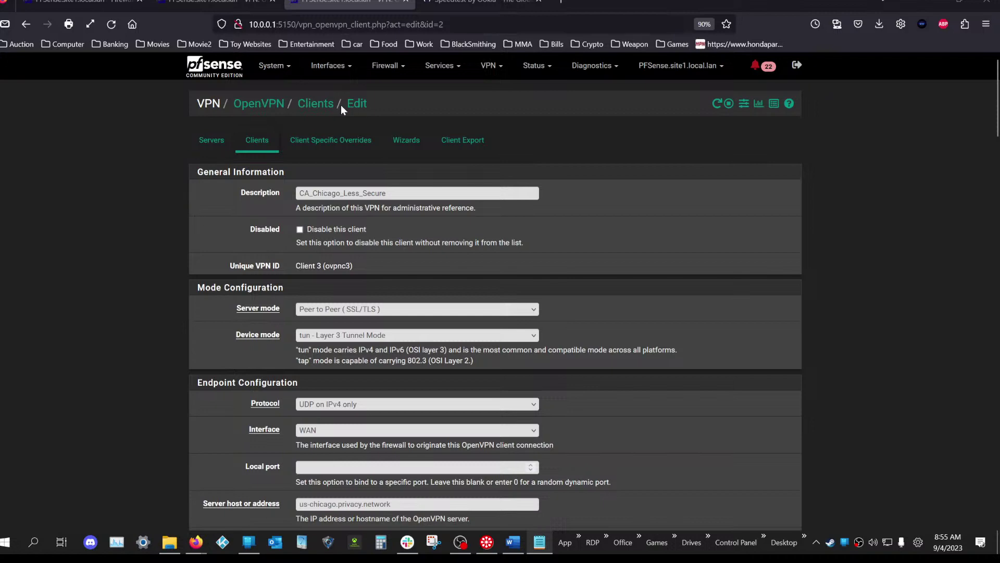
- Open the list of OpenVPN clients in pfSense
{"action": "scroll", "coordinate": [358, 225], "scroll_direction": "down", "scroll_amount": 3}
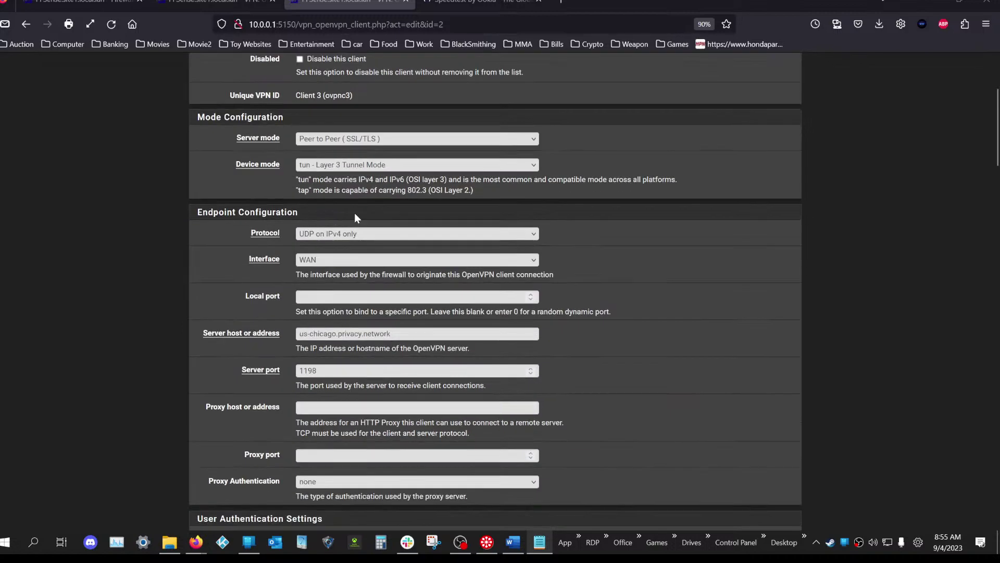
{"action": "scroll", "coordinate": [354, 213], "scroll_direction": "up", "scroll_amount": 3}
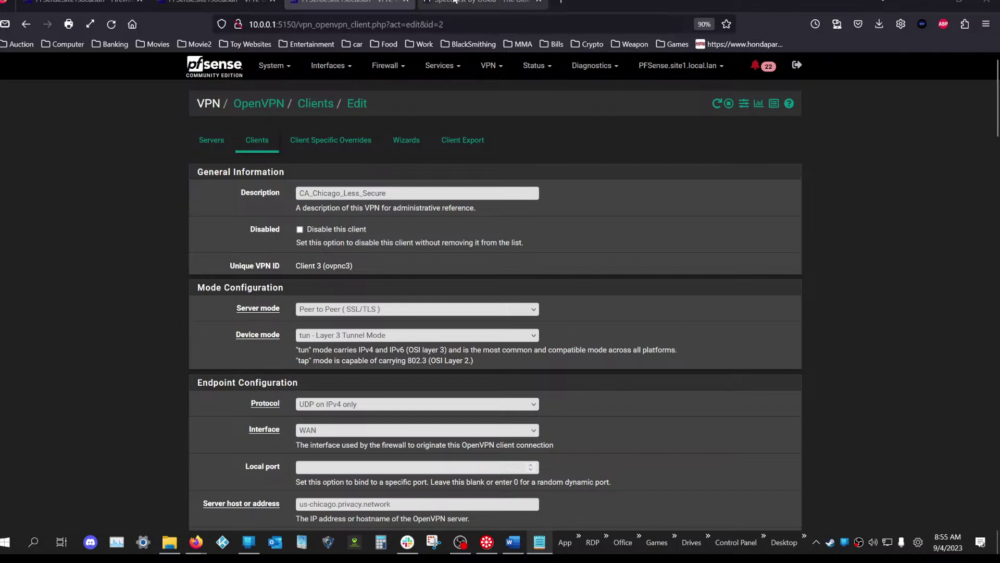
{"action": "left_click", "coordinate": [487, 67]}
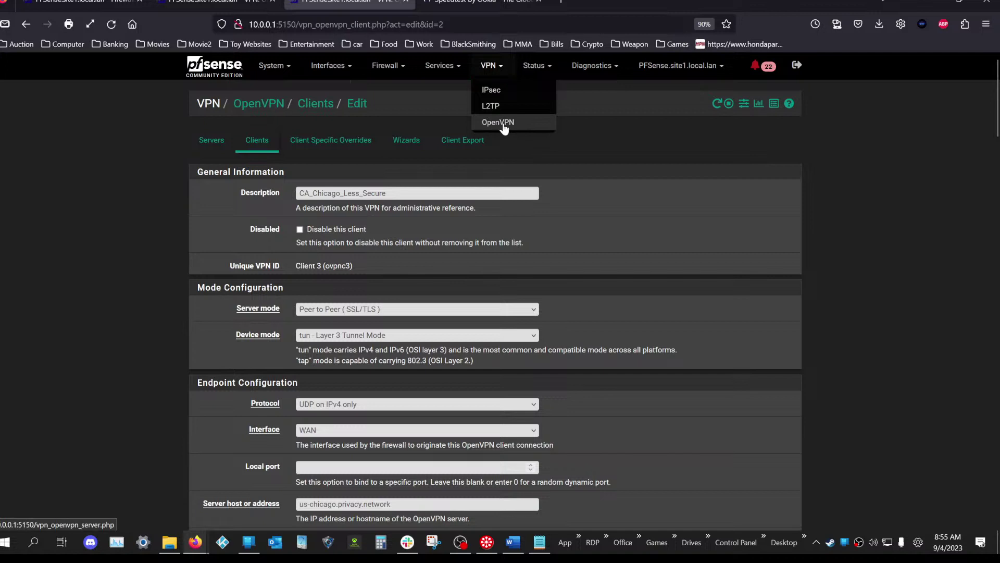
{"action": "left_click", "coordinate": [499, 123]}
{"action": "left_click", "coordinate": [266, 138]}
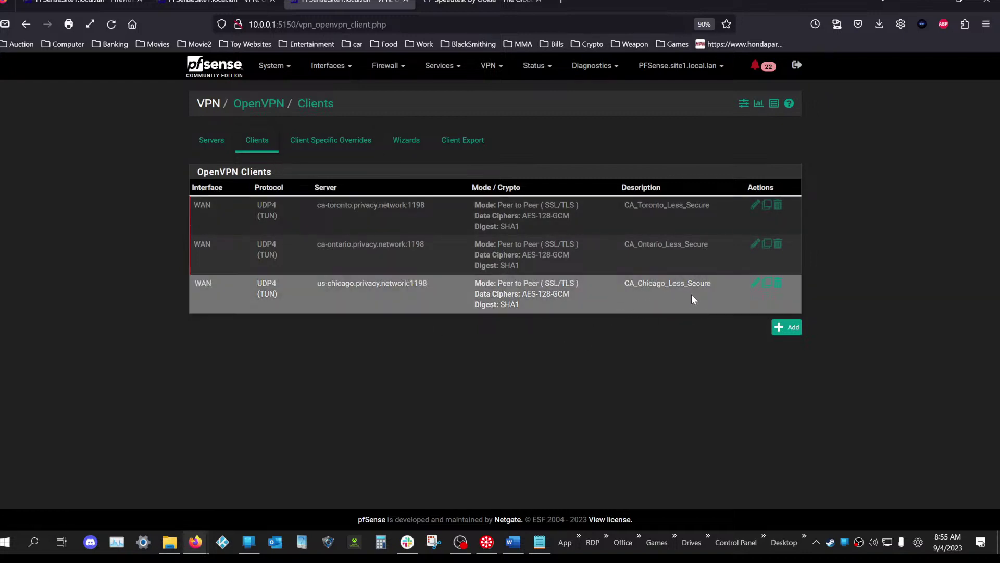
- Highlight the CA_Chicago_Less_Secure description, check the disable setting of the CA_Ontario_Less_Secure client, and return to the client list
{"action": "left_click_drag", "start_coordinate": [721, 294], "coordinate": [626, 297]}
{"action": "left_click_drag", "start_coordinate": [712, 283], "coordinate": [661, 284]}
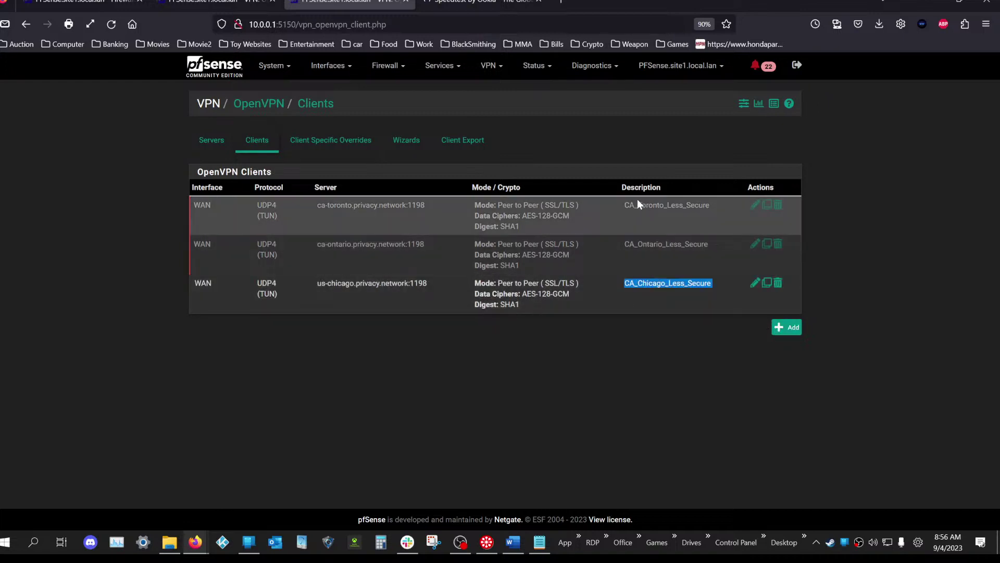
{"action": "left_click", "coordinate": [756, 245]}
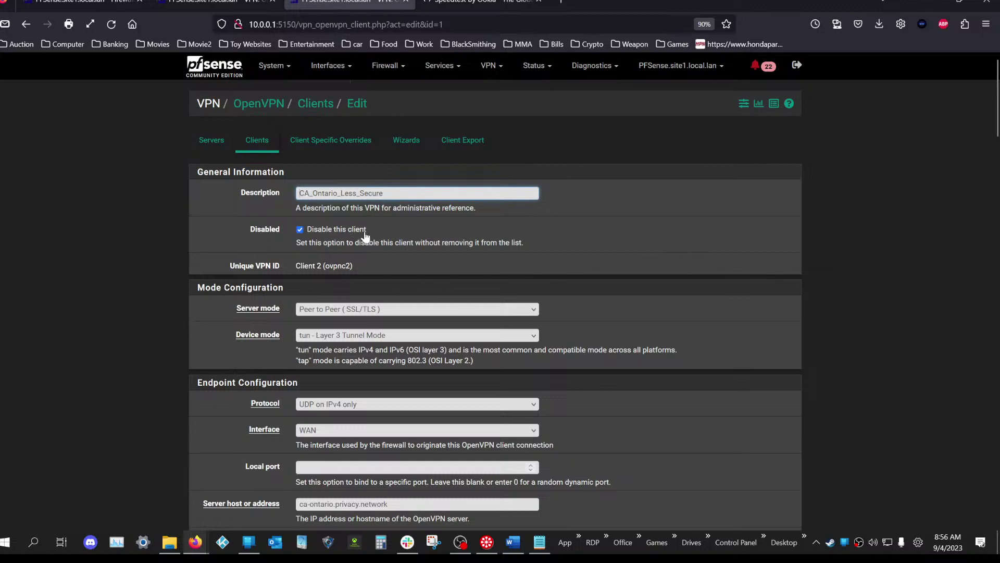
{"action": "key", "text": "alt+Left"}
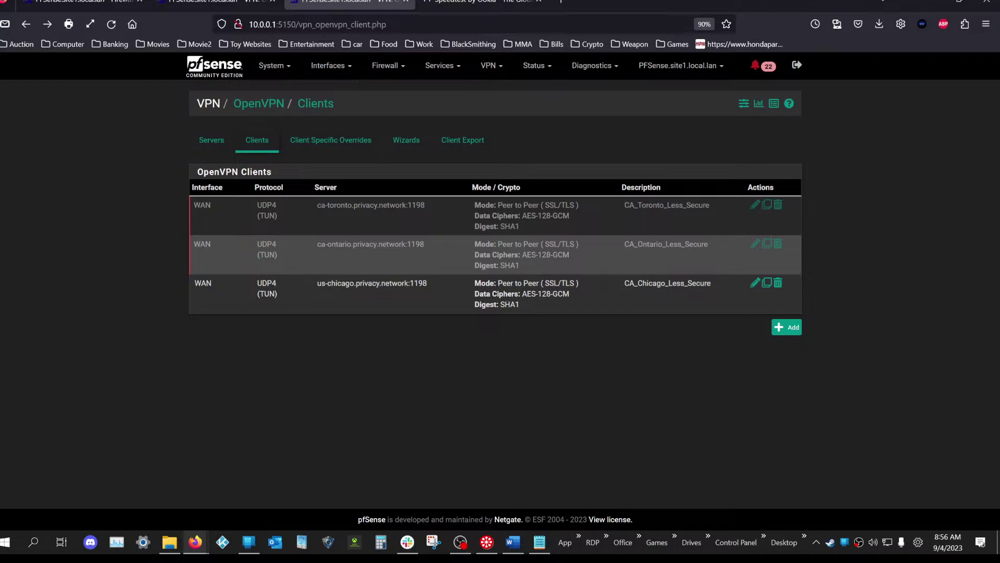
{"action": "left_click", "coordinate": [534, 66]}
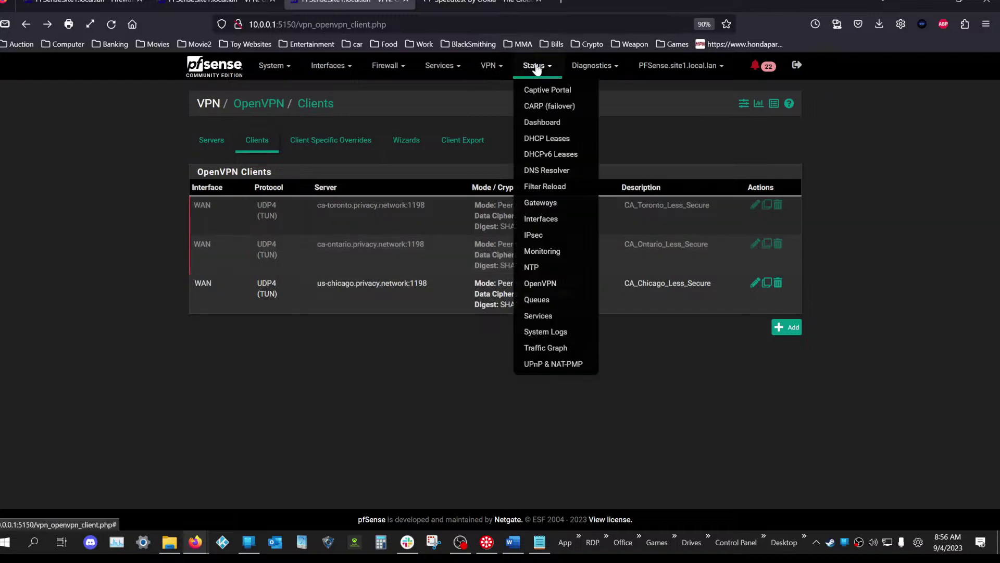
{"action": "left_click", "coordinate": [576, 68]}
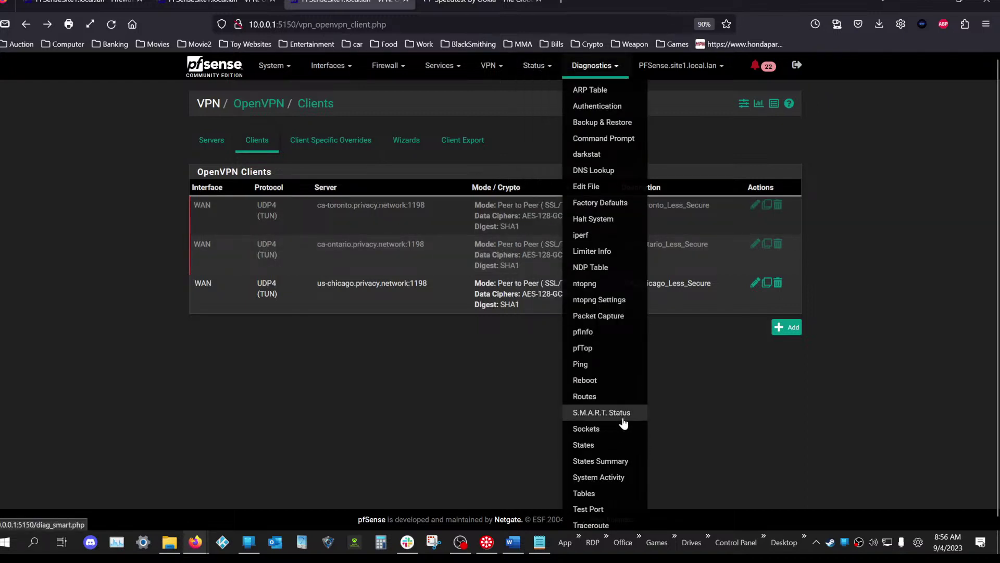
{"action": "left_click", "coordinate": [392, 409]}
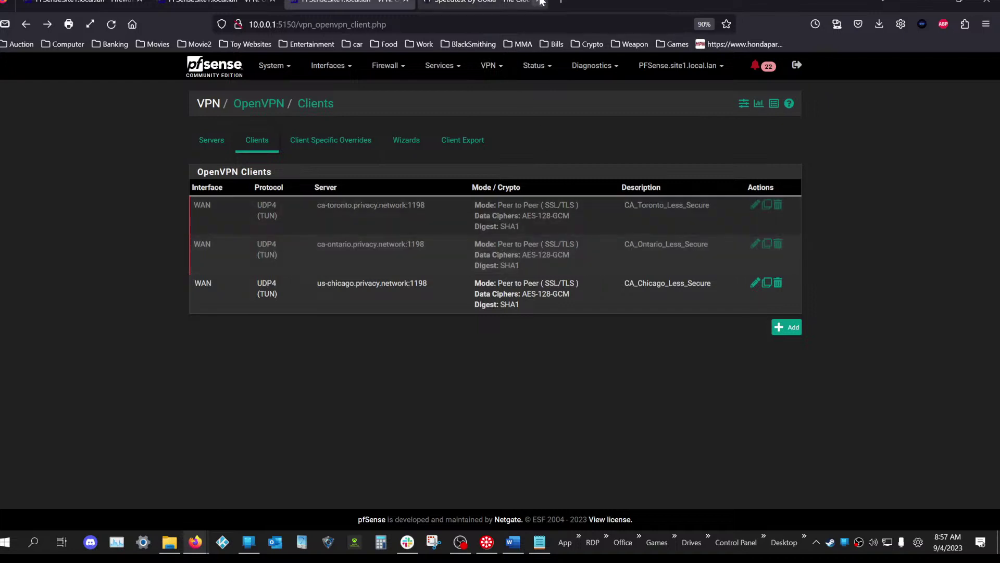
- Add a blank browser tab, return to the pfSense client page and open the interface assignments
{"action": "left_click", "coordinate": [561, 3]}
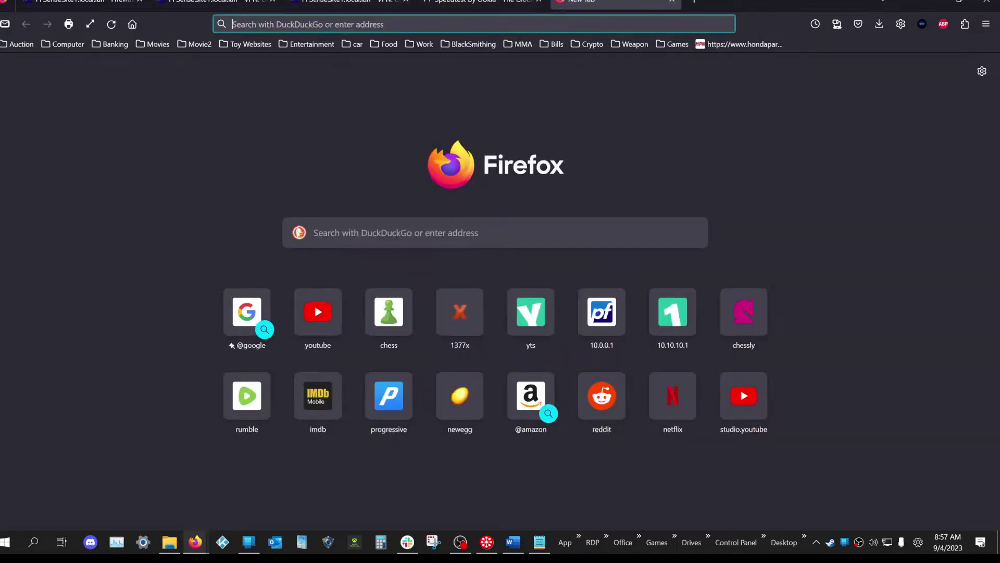
{"action": "left_click", "coordinate": [349, 4]}
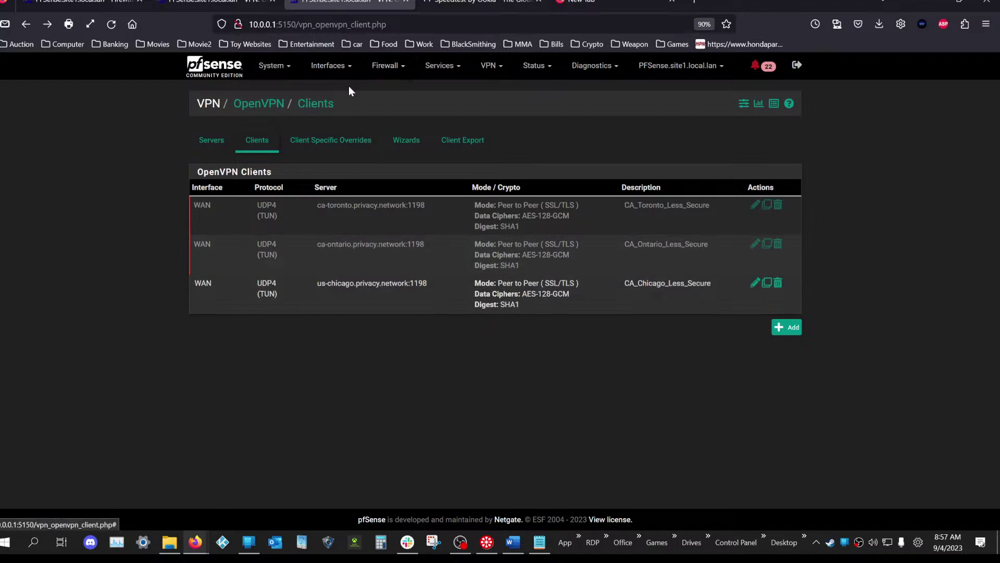
{"action": "left_click", "coordinate": [383, 69]}
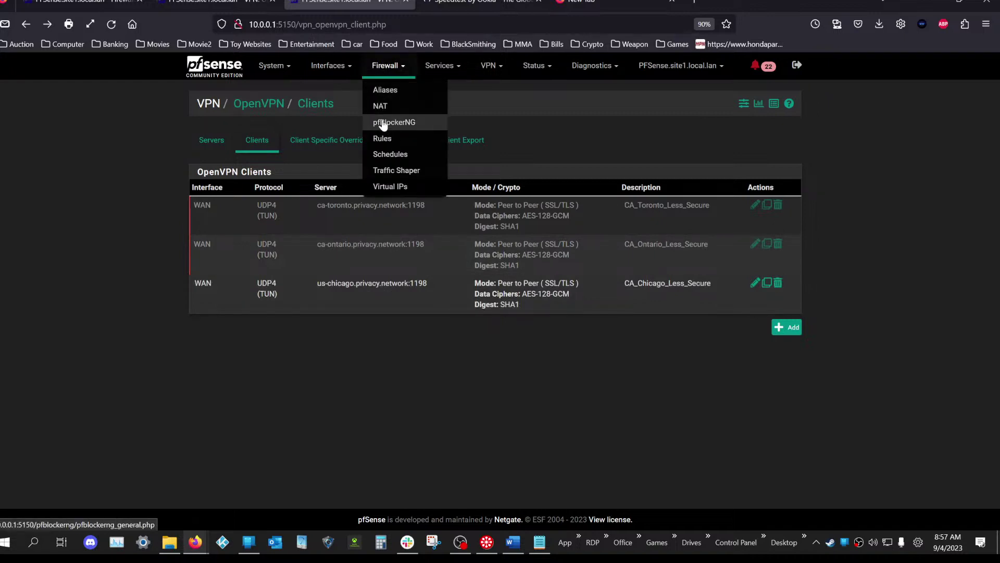
{"action": "left_click", "coordinate": [330, 66]}
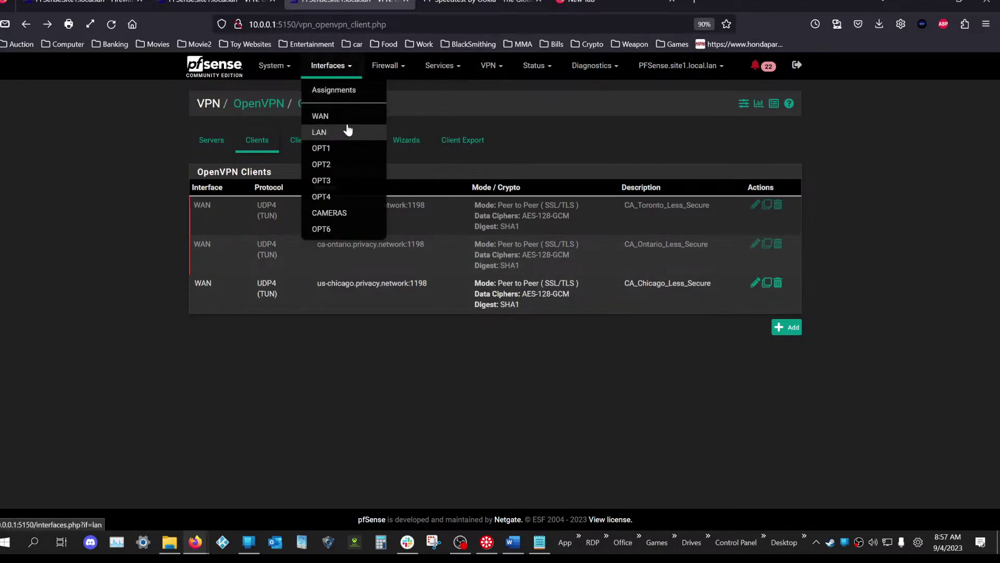
{"action": "left_click", "coordinate": [342, 91]}
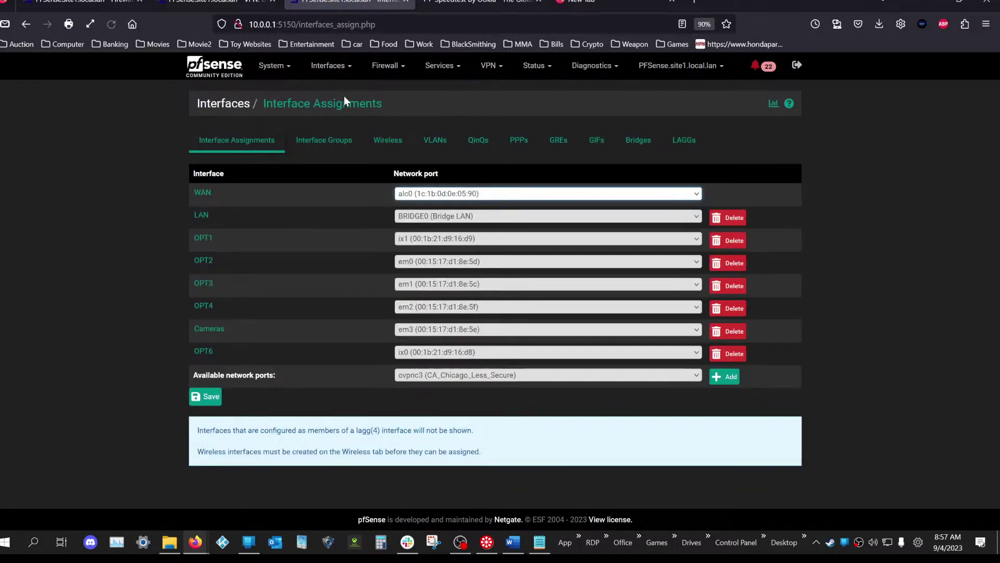
- Look through the VLANs, interface groups and bridges, and return to the interface assignments
{"action": "left_click", "coordinate": [436, 142]}
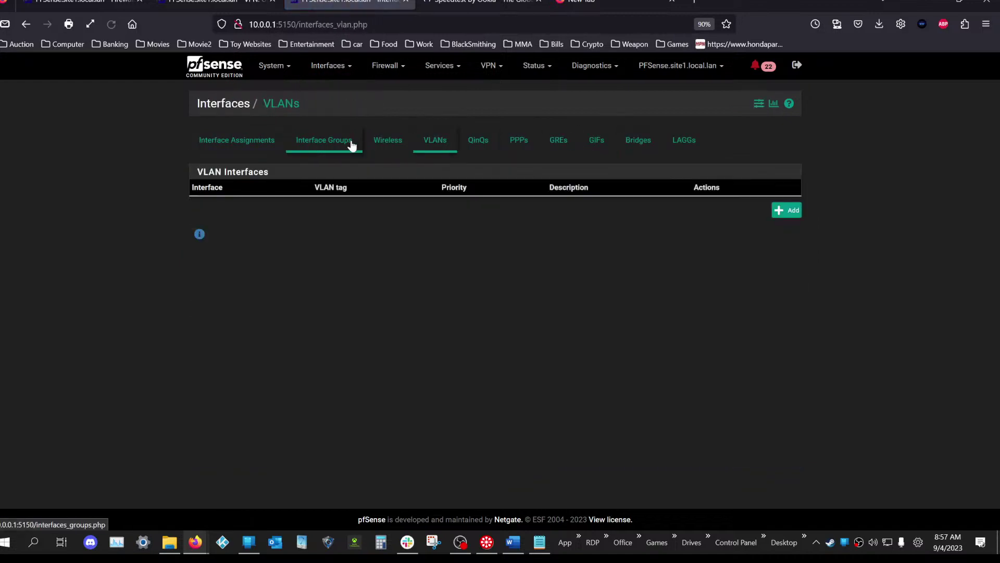
{"action": "left_click", "coordinate": [344, 142]}
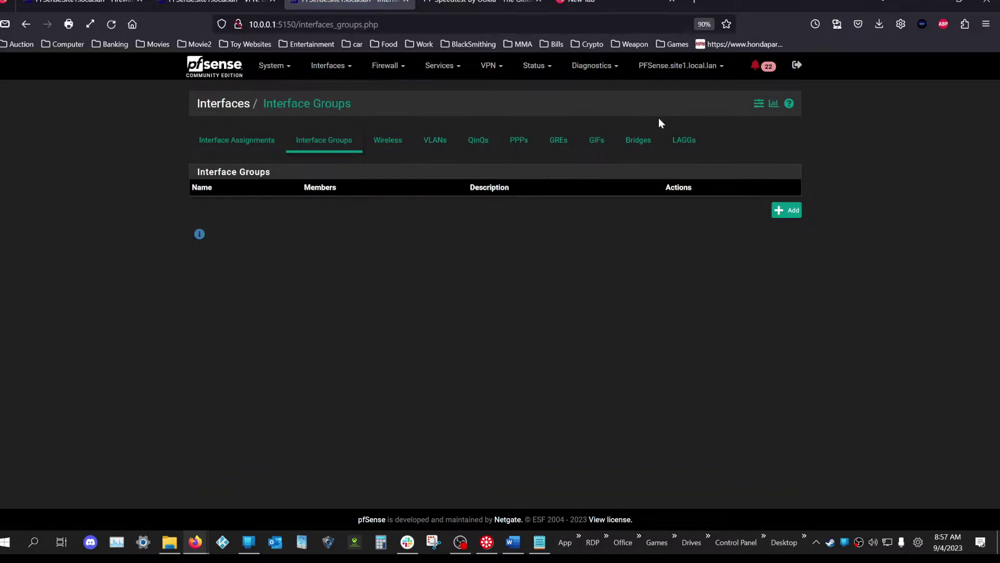
{"action": "left_click", "coordinate": [641, 145]}
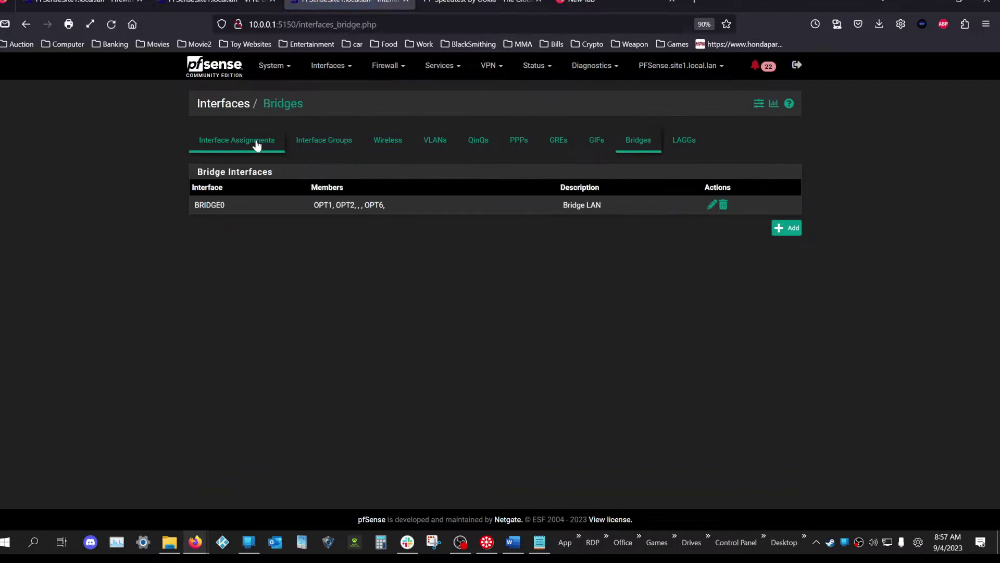
{"action": "left_click", "coordinate": [256, 146]}
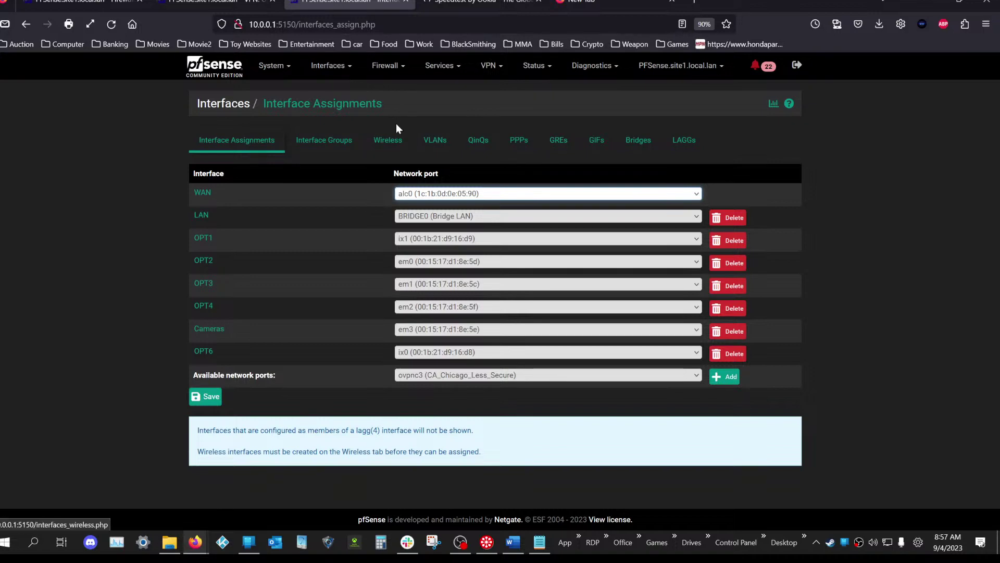
- Check the Speedtest result page for the current connection
{"action": "left_click", "coordinate": [534, 66]}
{"action": "left_click", "coordinate": [476, 6]}
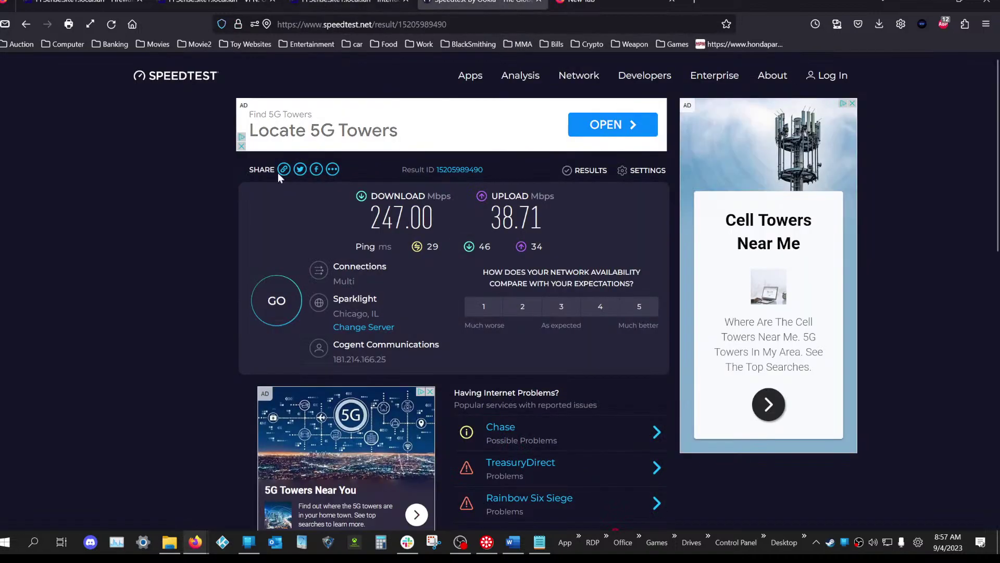
{"action": "left_click", "coordinate": [373, 5]}
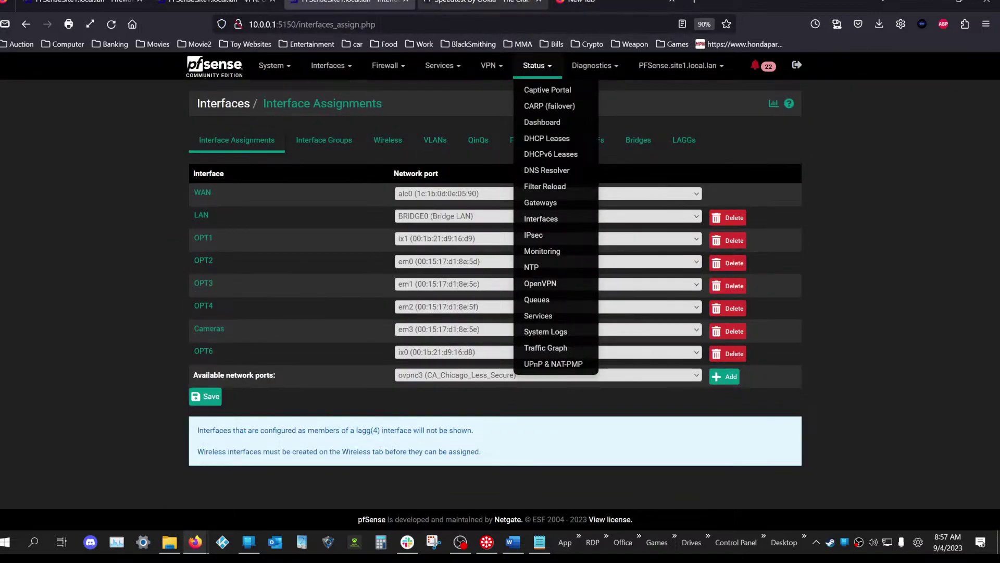
{"action": "left_click", "coordinate": [472, 6]}
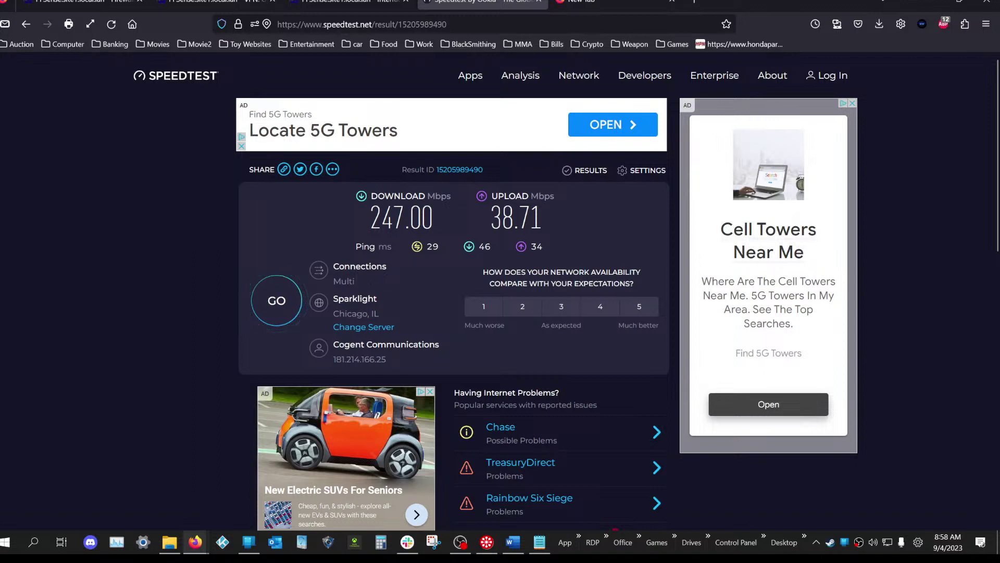
- Load YouTube from the Entertainment bookmarks in the blank browser tab
{"action": "left_click", "coordinate": [592, 8]}
{"action": "left_click", "coordinate": [311, 44]}
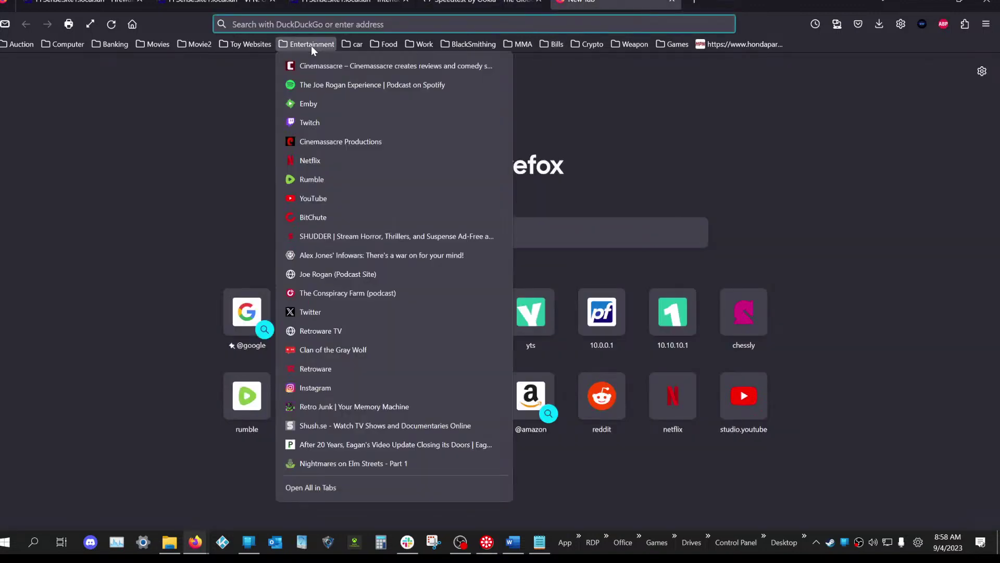
{"action": "left_click", "coordinate": [328, 195]}
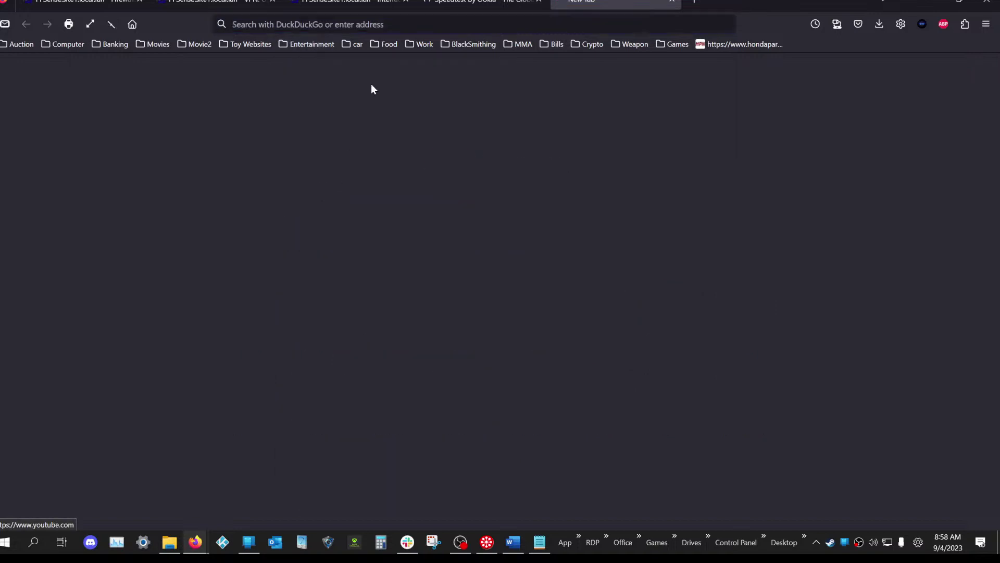
- Load the Newegg site from the Computer bookmarks to test page loading over the VPN
{"action": "left_click", "coordinate": [322, 46]}
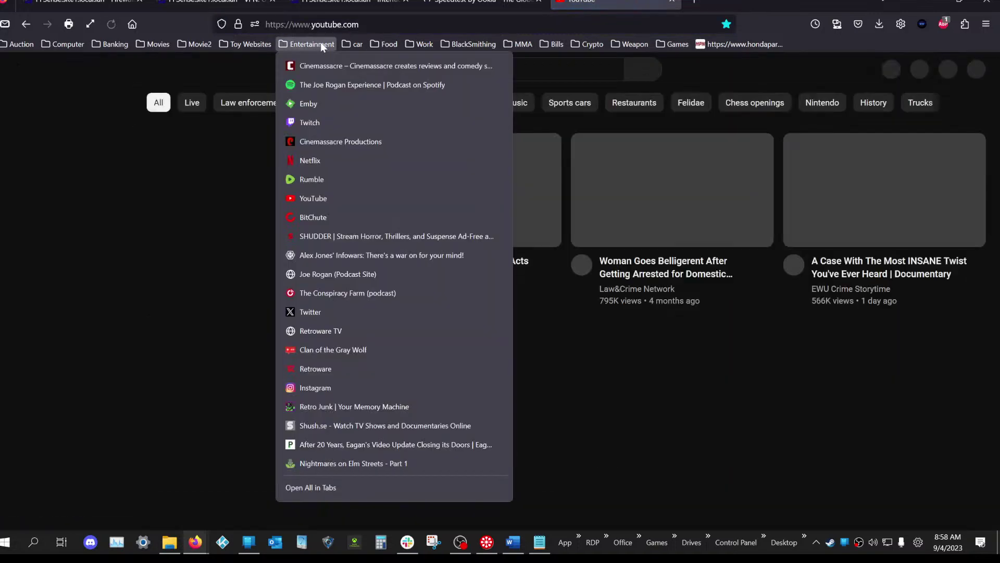
{"action": "left_click", "coordinate": [322, 46]}
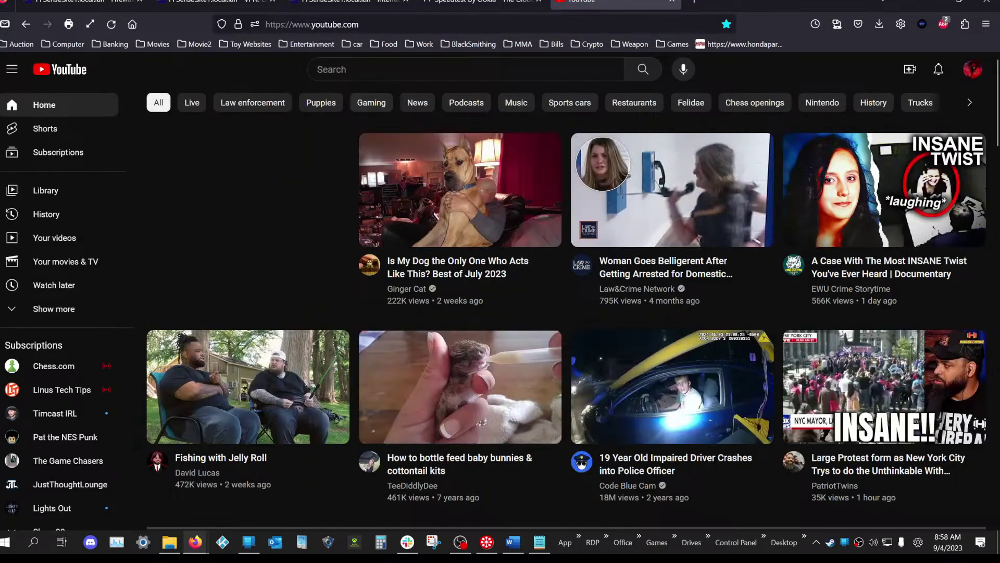
{"action": "left_click", "coordinate": [314, 43]}
{"action": "mouse_move", "coordinate": [121, 43]}
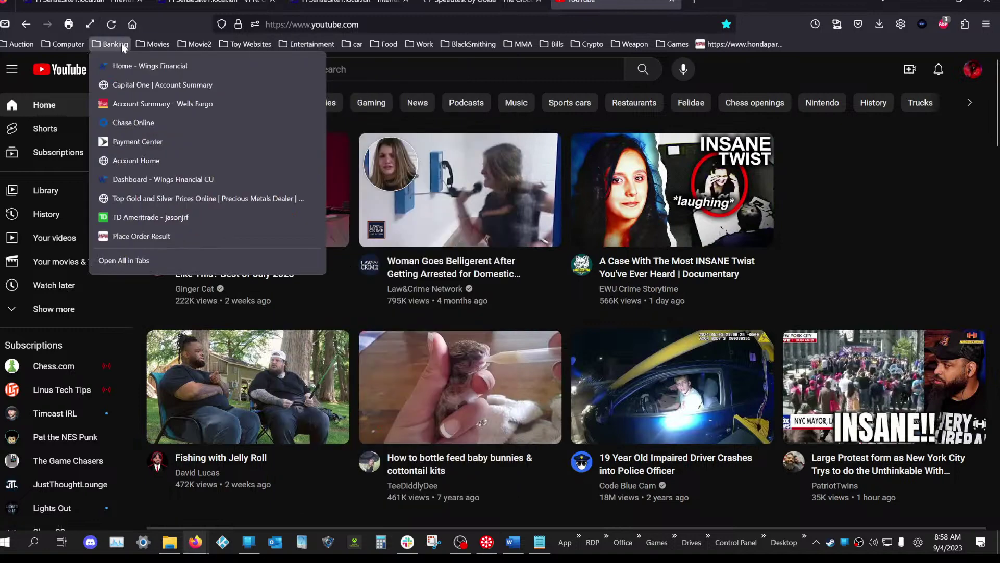
{"action": "mouse_move", "coordinate": [74, 46]}
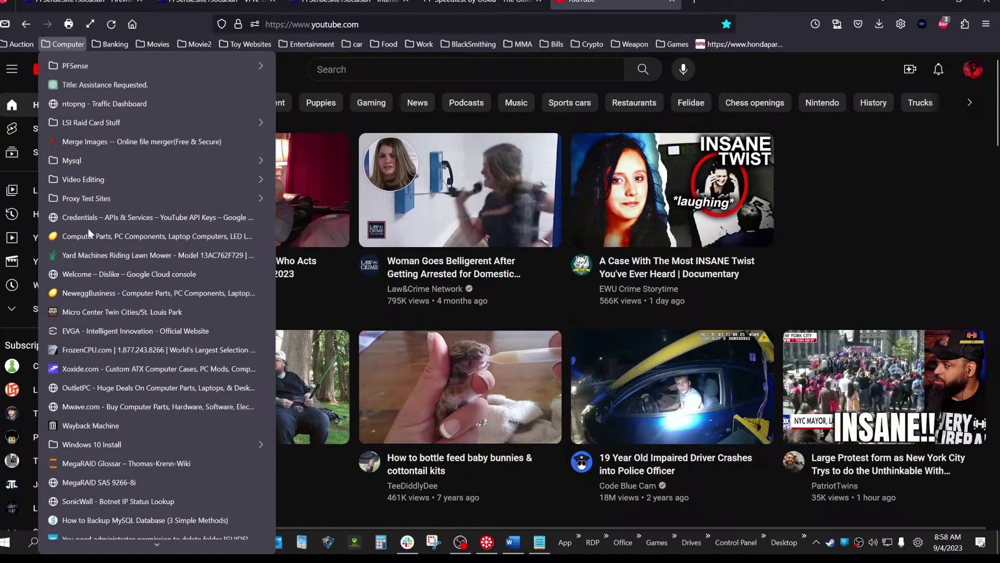
{"action": "left_click", "coordinate": [113, 239]}
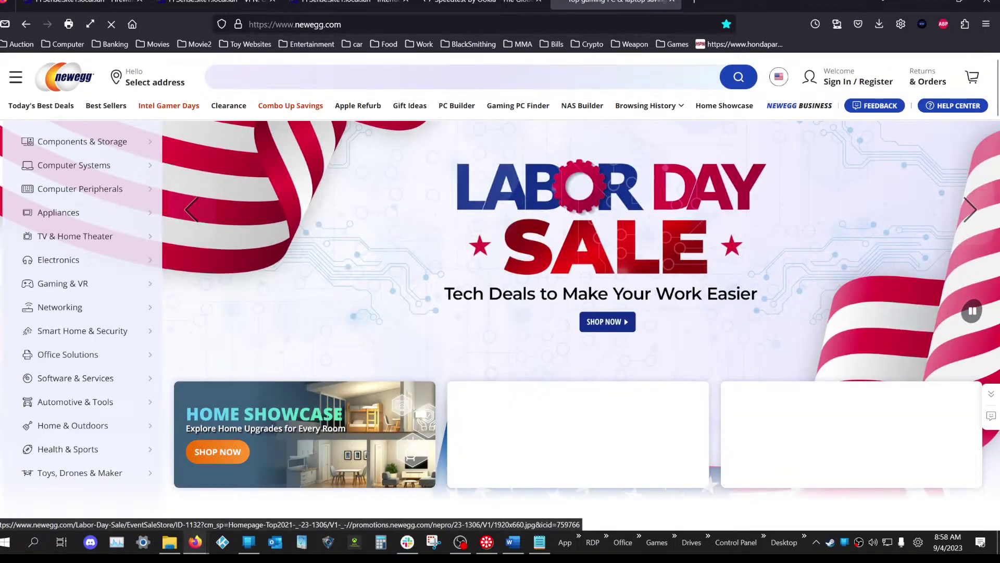
- Load IMDb from the Movies bookmarks to test page loading over the VPN
{"action": "left_click", "coordinate": [193, 46]}
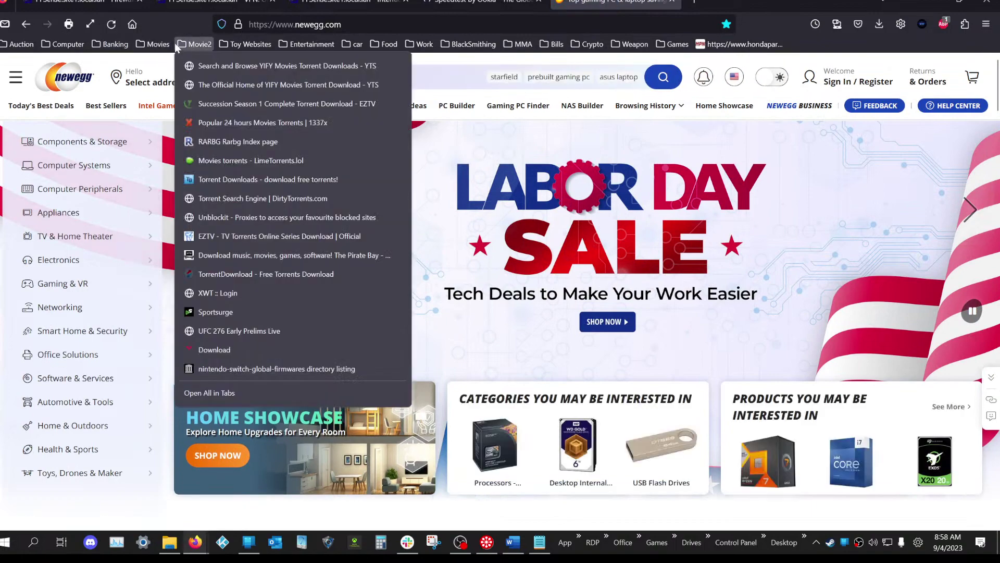
{"action": "left_click", "coordinate": [161, 45]}
{"action": "left_click", "coordinate": [161, 45]}
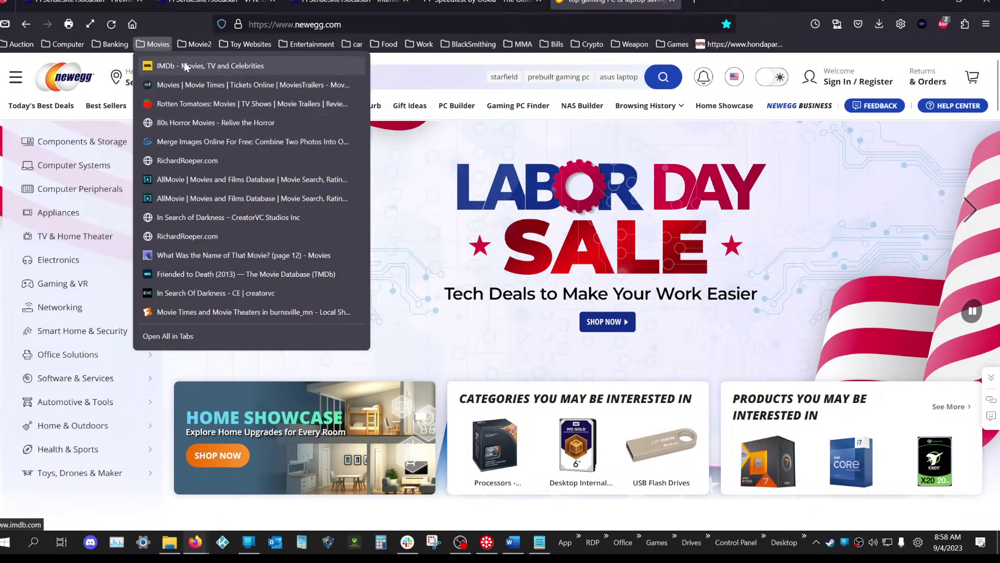
{"action": "left_click", "coordinate": [184, 61]}
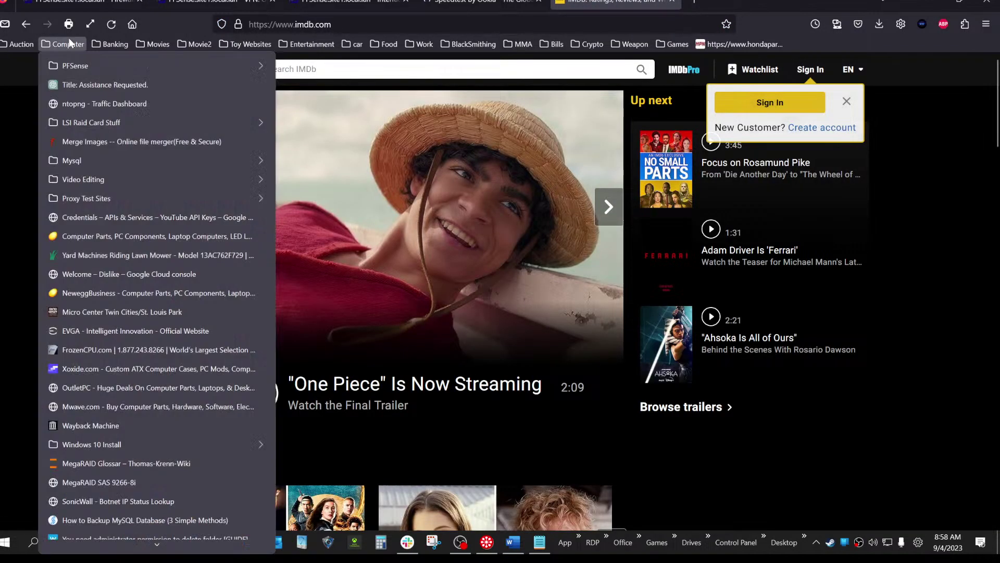
- Load the MegaRAID Glossar page from the Computer bookmarks, and close the test tab
{"action": "left_click", "coordinate": [70, 44]}
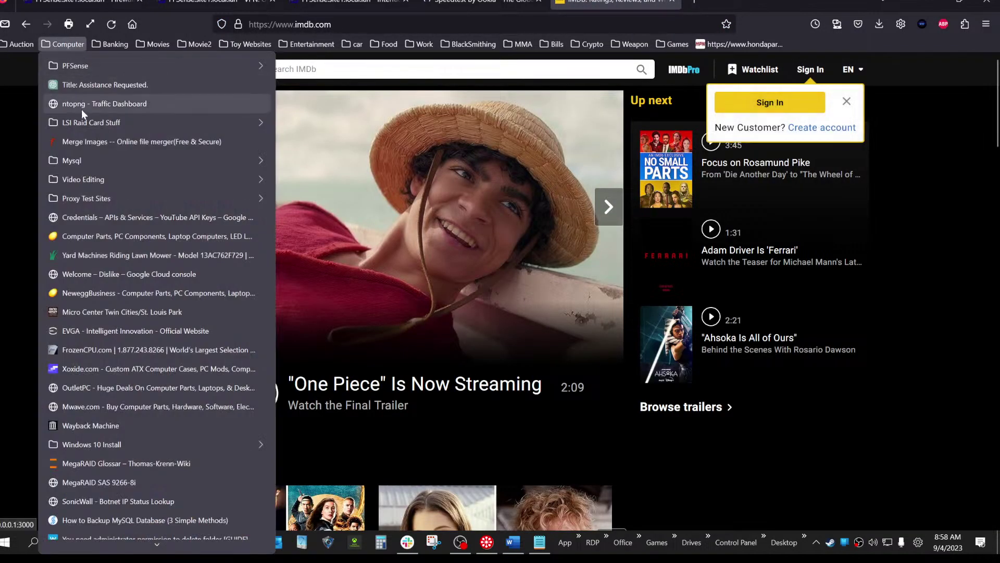
{"action": "left_click", "coordinate": [156, 464]}
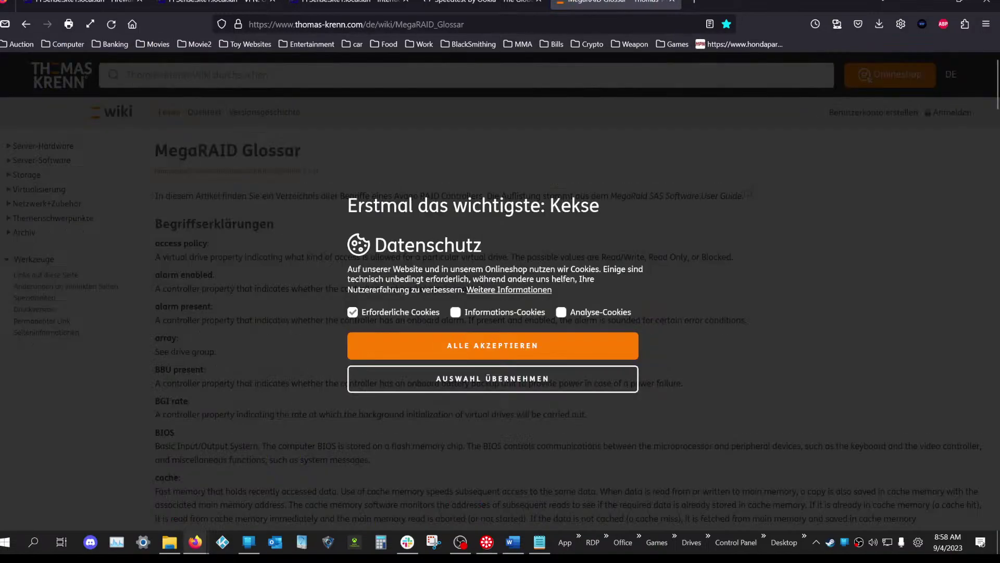
{"action": "left_click", "coordinate": [671, 2]}
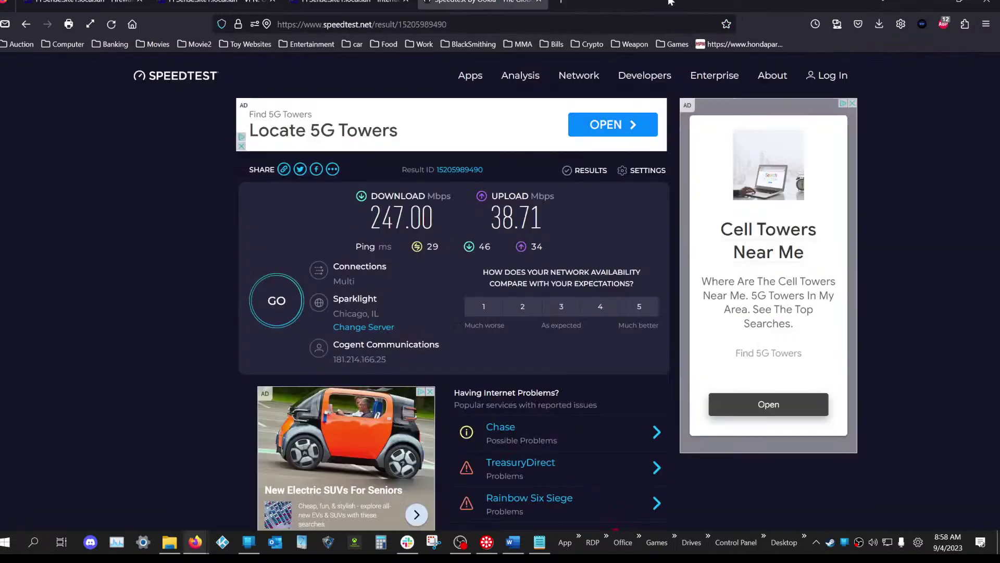
- Examine the Speedtest result and highlight its download speed
{"action": "mouse_move", "coordinate": [464, 157]}
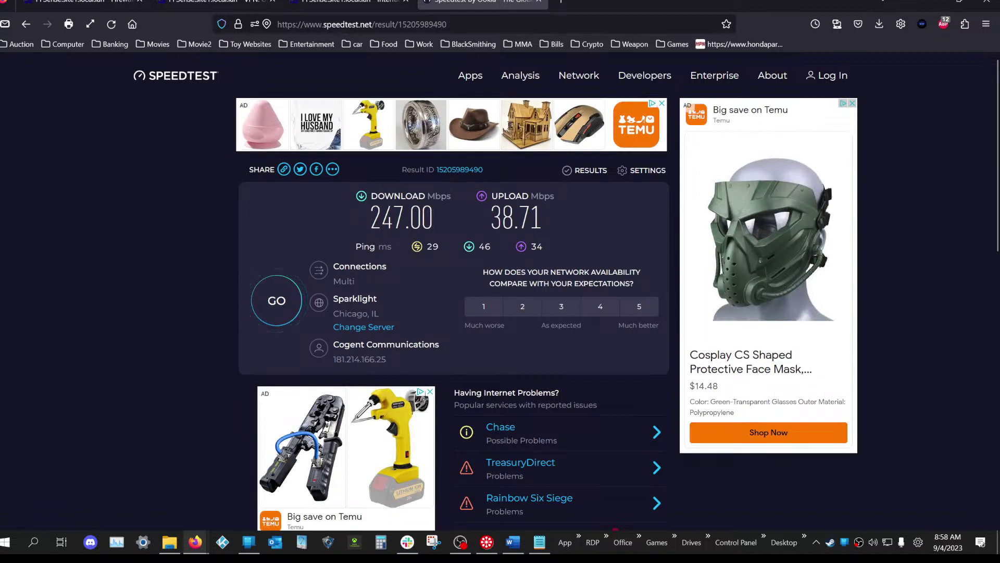
{"action": "left_click_drag", "start_coordinate": [370, 228], "coordinate": [434, 225]}
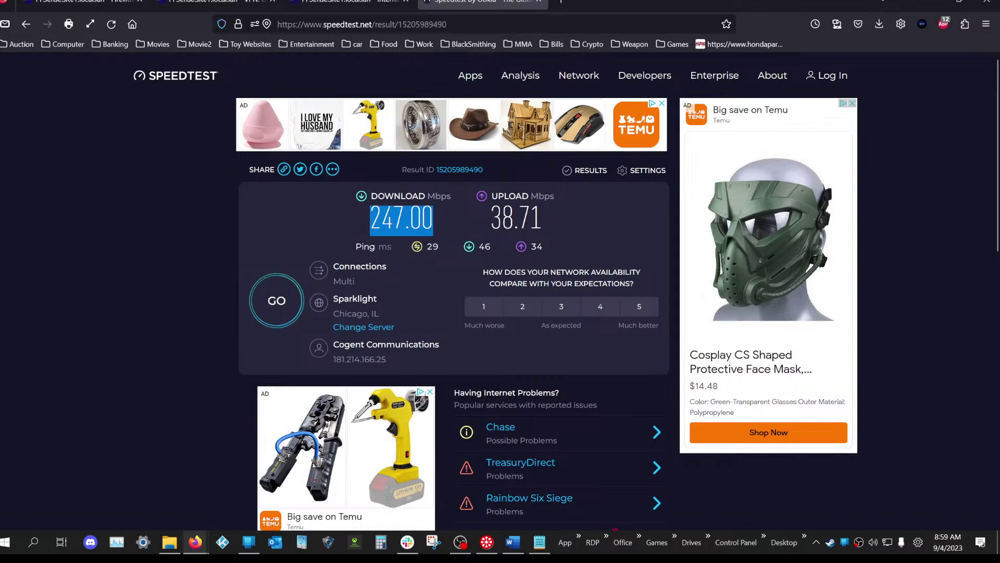
{"action": "left_click", "coordinate": [451, 223]}
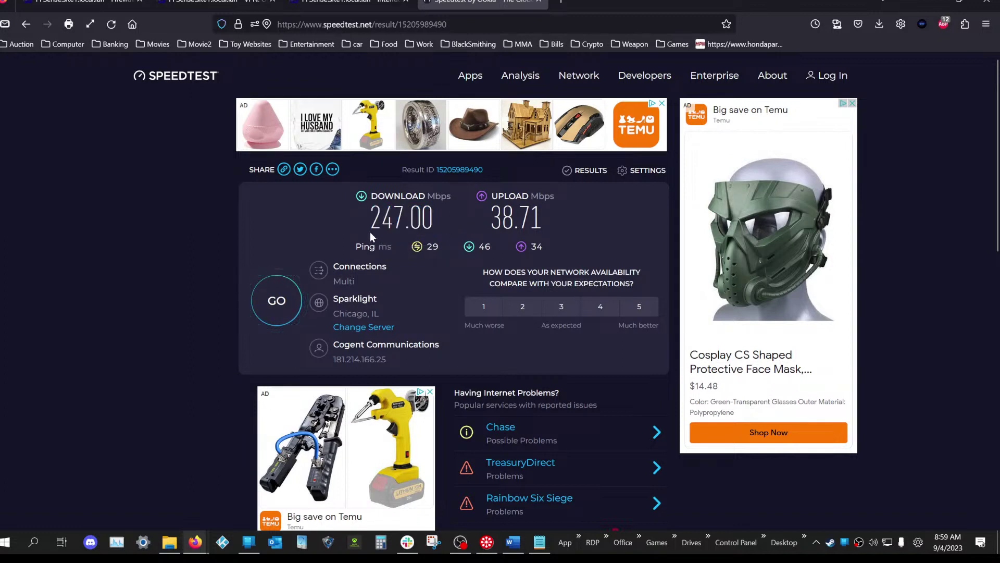
{"action": "left_click_drag", "start_coordinate": [370, 232], "coordinate": [430, 245]}
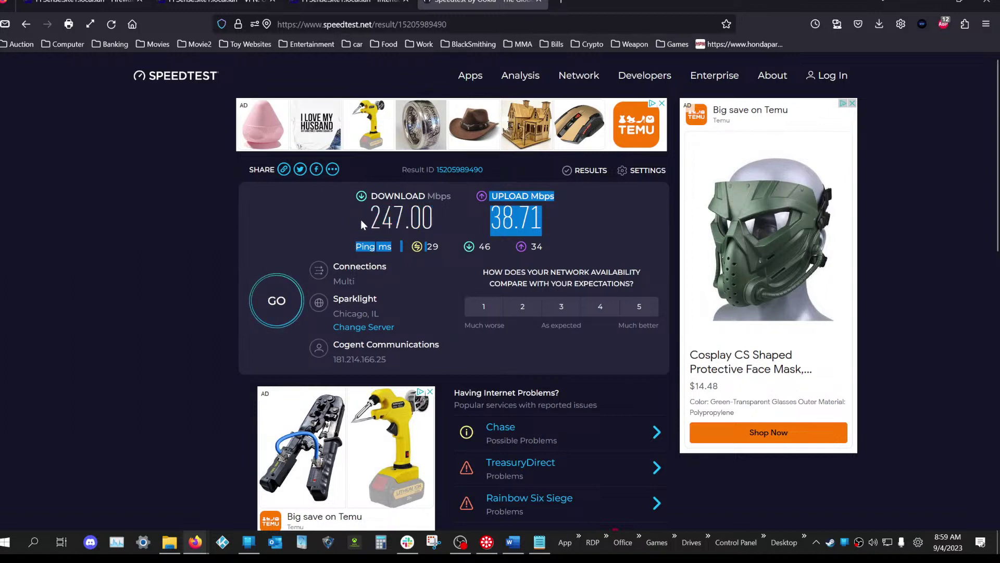
{"action": "left_click_drag", "start_coordinate": [361, 220], "coordinate": [442, 215]}
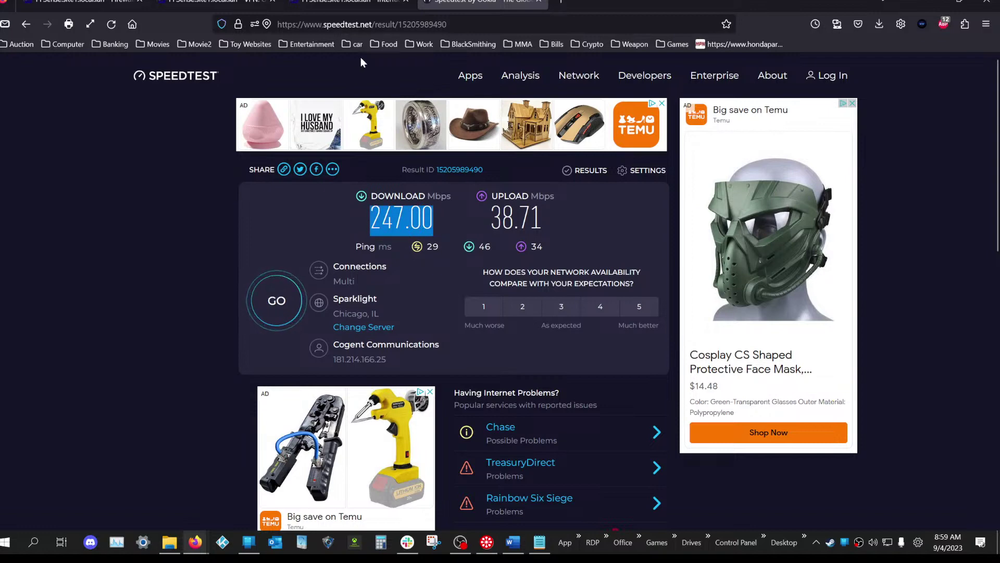
- Return to the pfSense interface assignments page and dismiss the open Status list
{"action": "left_click", "coordinate": [361, 3]}
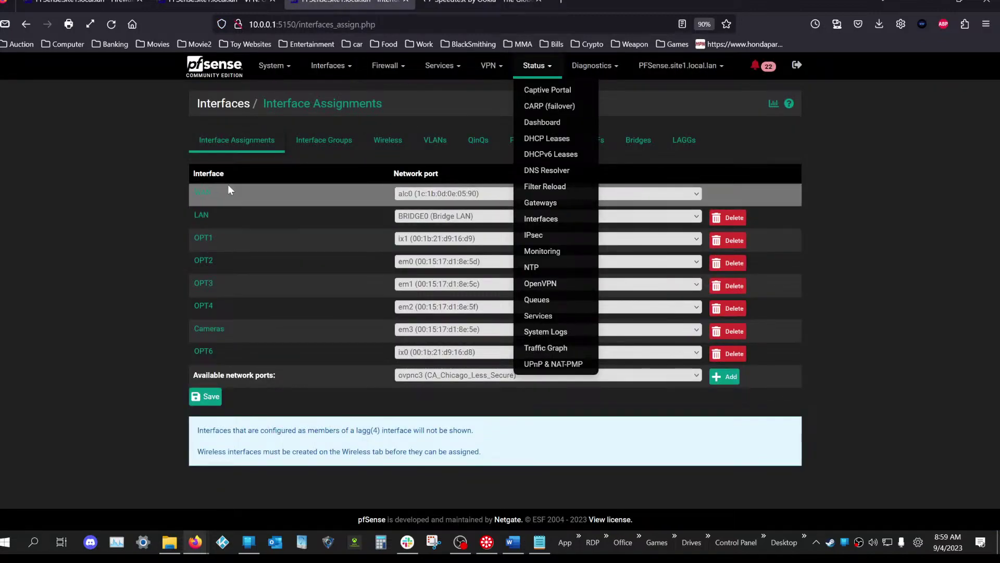
{"action": "left_click", "coordinate": [109, 167]}
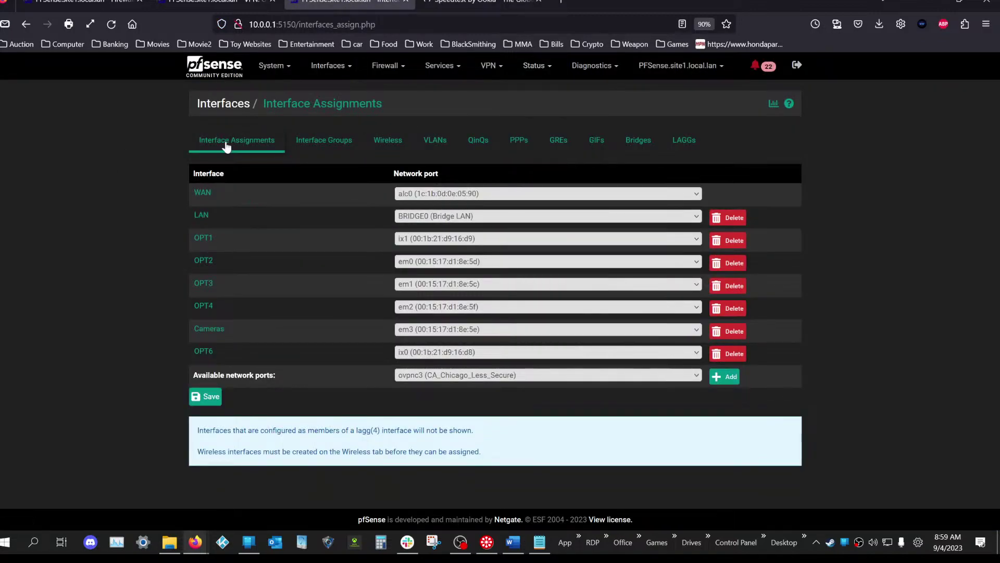
{"action": "left_click_drag", "start_coordinate": [433, 63], "coordinate": [431, 51]}
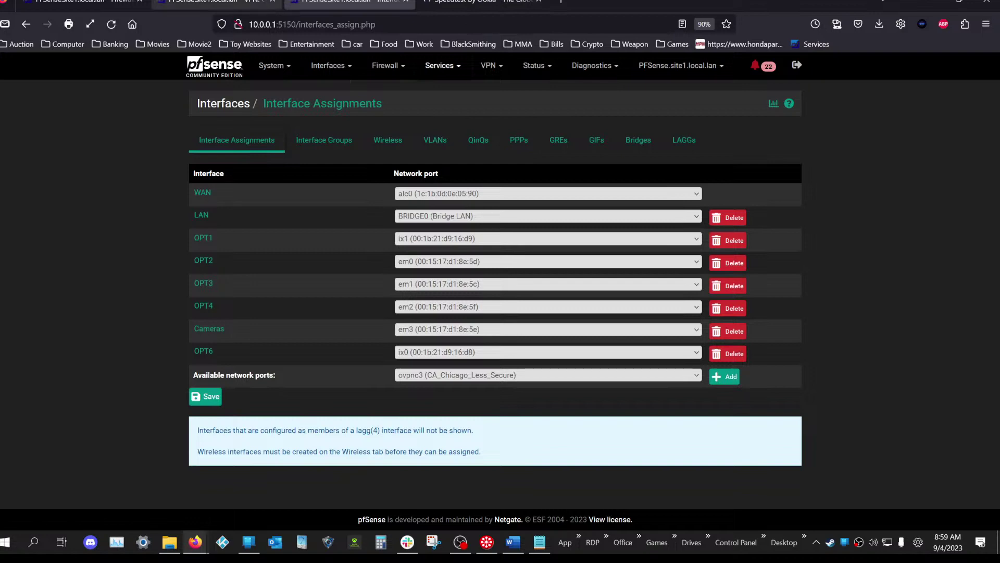
- Bring up the OpenVPN clients list in the other pfSense tab and dismiss its open Status list
{"action": "left_click", "coordinate": [250, 4]}
{"action": "left_click", "coordinate": [339, 7]}
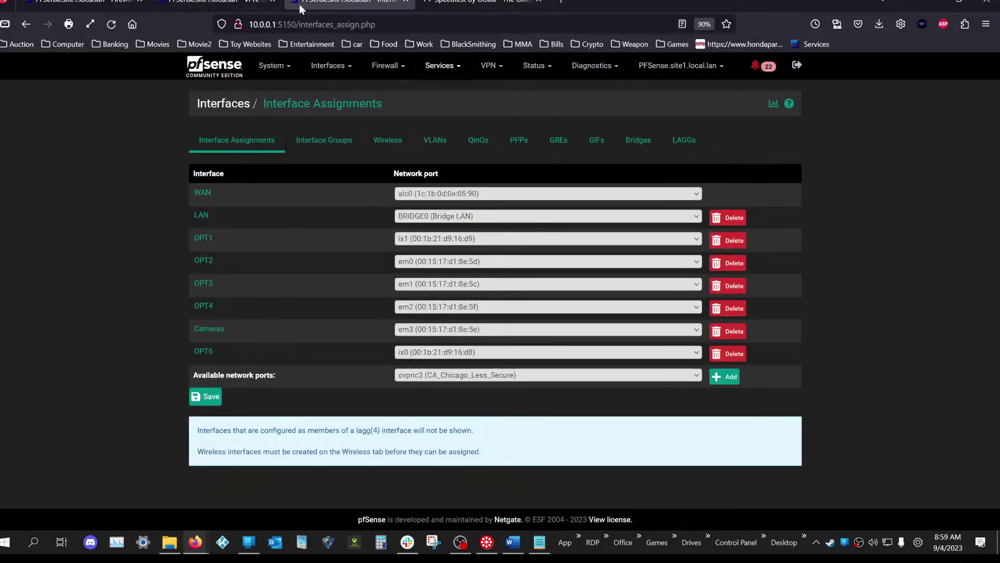
{"action": "left_click", "coordinate": [264, 5]}
{"action": "left_click", "coordinate": [344, 5]}
{"action": "left_click", "coordinate": [208, 3]}
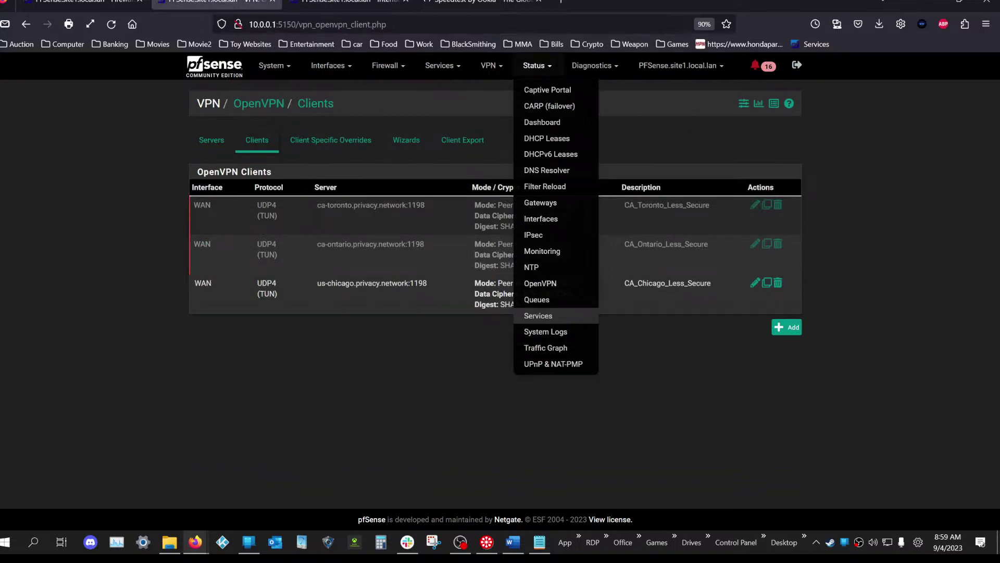
{"action": "left_click", "coordinate": [334, 358]}
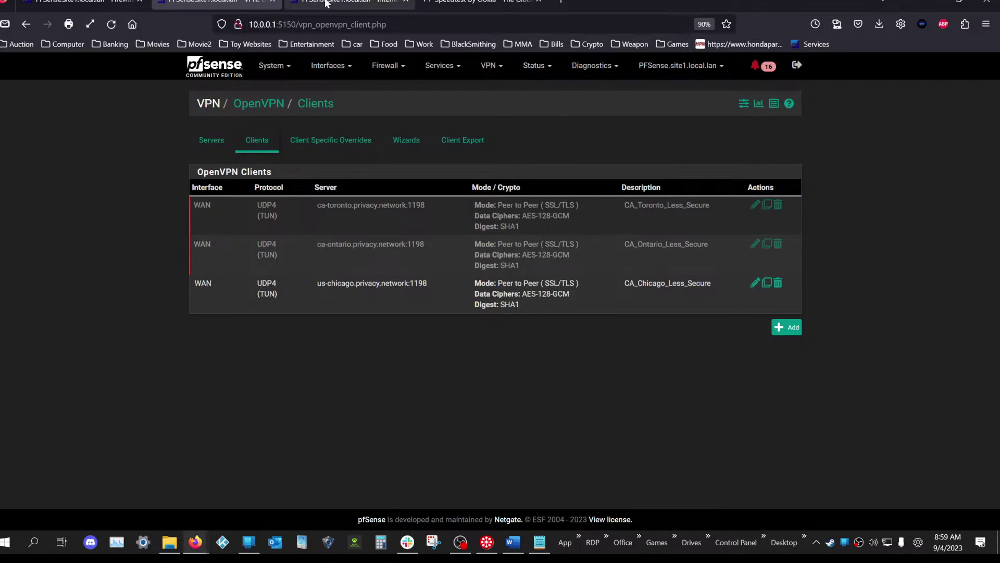
- Reload the OpenVPN clients list and open the CA_Chicago_Less_Secure client for editing
{"action": "left_click", "coordinate": [492, 66]}
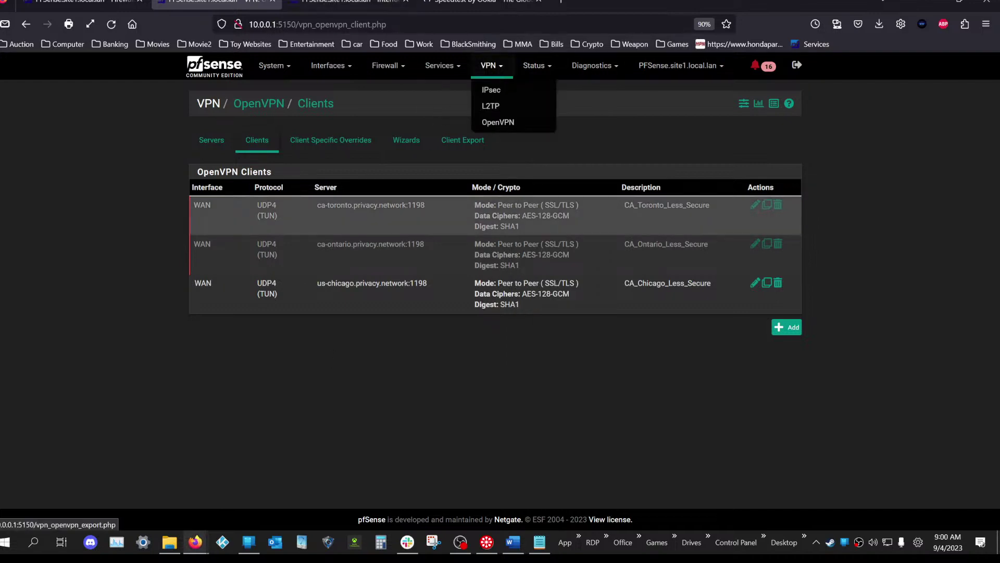
{"action": "left_click", "coordinate": [509, 124]}
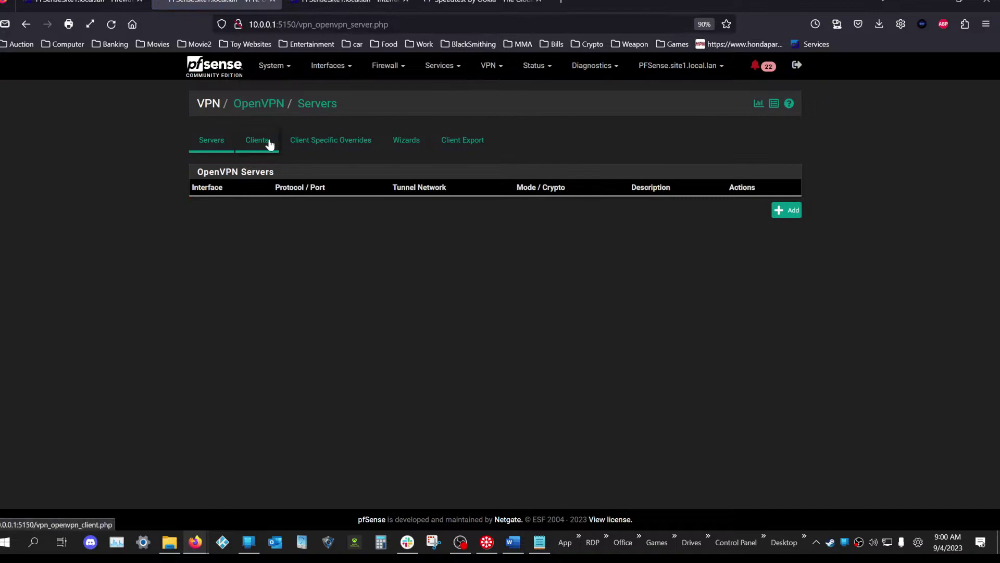
{"action": "left_click", "coordinate": [268, 142]}
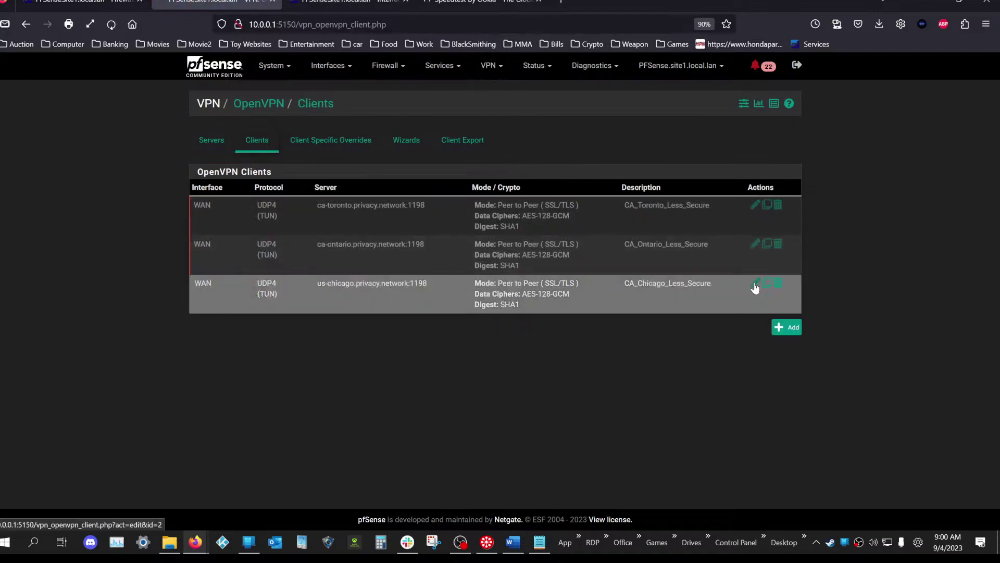
{"action": "left_click", "coordinate": [755, 285]}
- Review the Chicago client's settings down to the custom options in the Advanced Configuration section
{"action": "scroll", "coordinate": [265, 367], "scroll_direction": "down", "scroll_amount": 8}
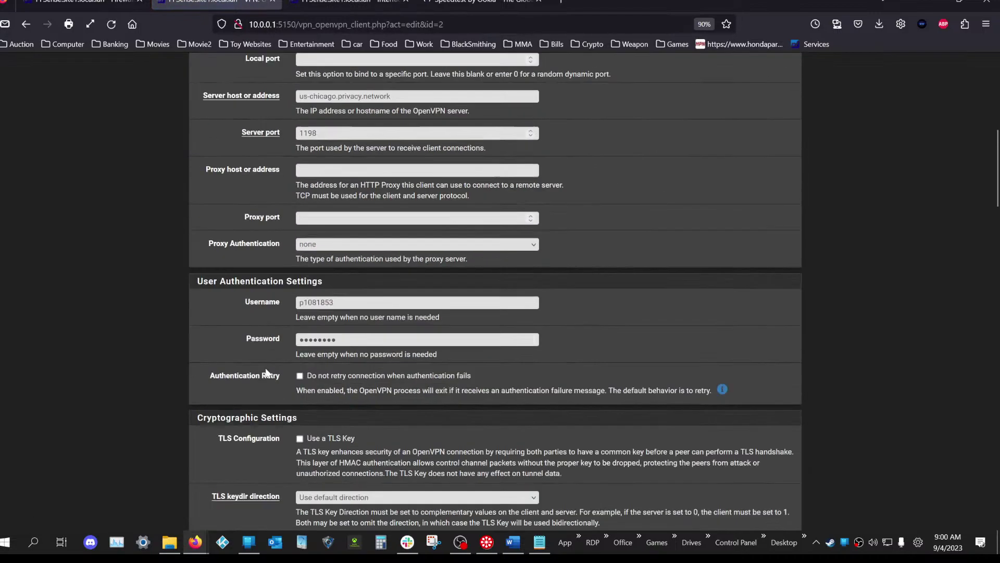
{"action": "scroll", "coordinate": [266, 371], "scroll_direction": "down", "scroll_amount": 10}
{"action": "scroll", "coordinate": [267, 367], "scroll_direction": "up", "scroll_amount": 5}
{"action": "scroll", "coordinate": [271, 372], "scroll_direction": "down", "scroll_amount": 10}
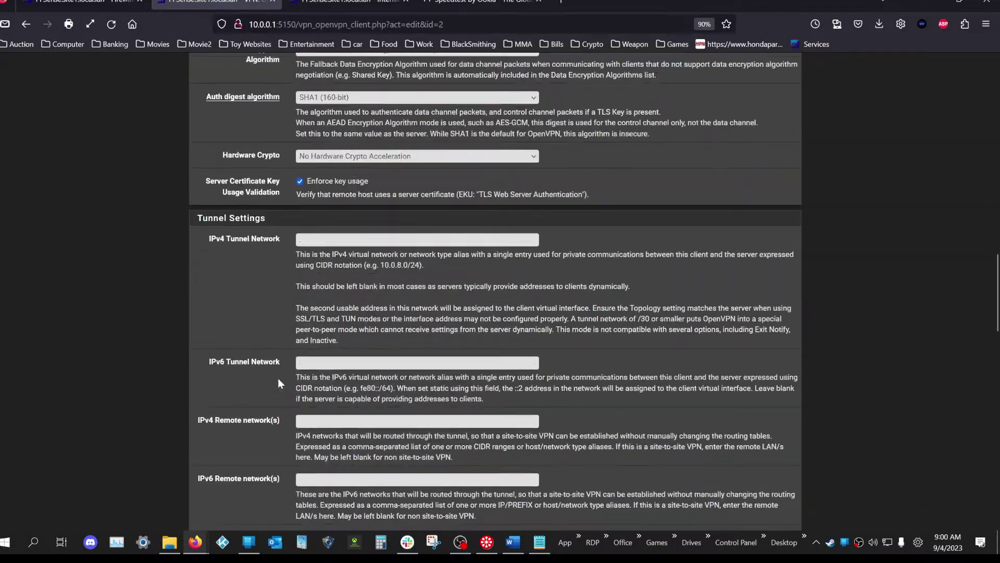
{"action": "scroll", "coordinate": [281, 380], "scroll_direction": "down", "scroll_amount": 15}
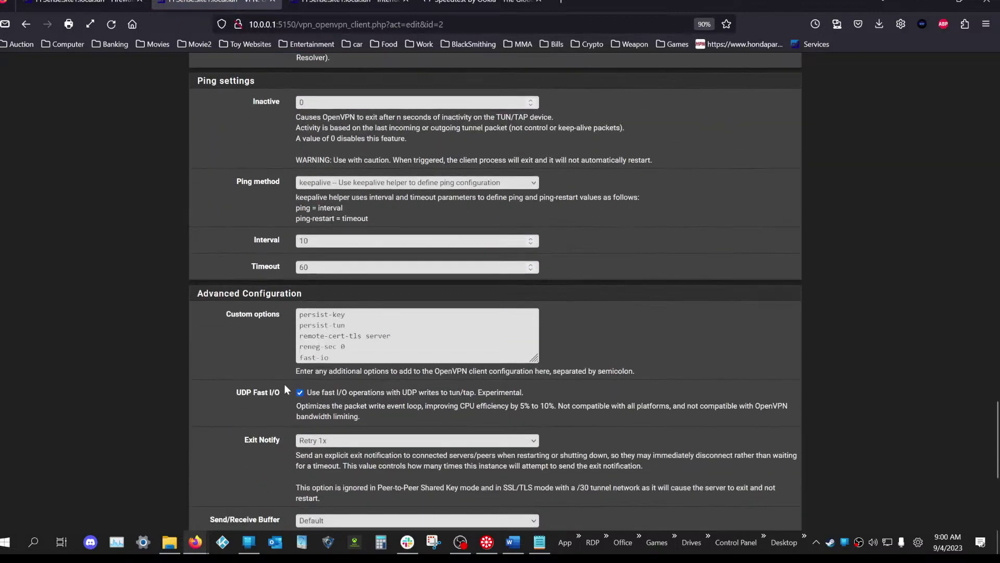
{"action": "scroll", "coordinate": [285, 386], "scroll_direction": "down", "scroll_amount": 3}
{"action": "key", "text": "ctrl+a"}
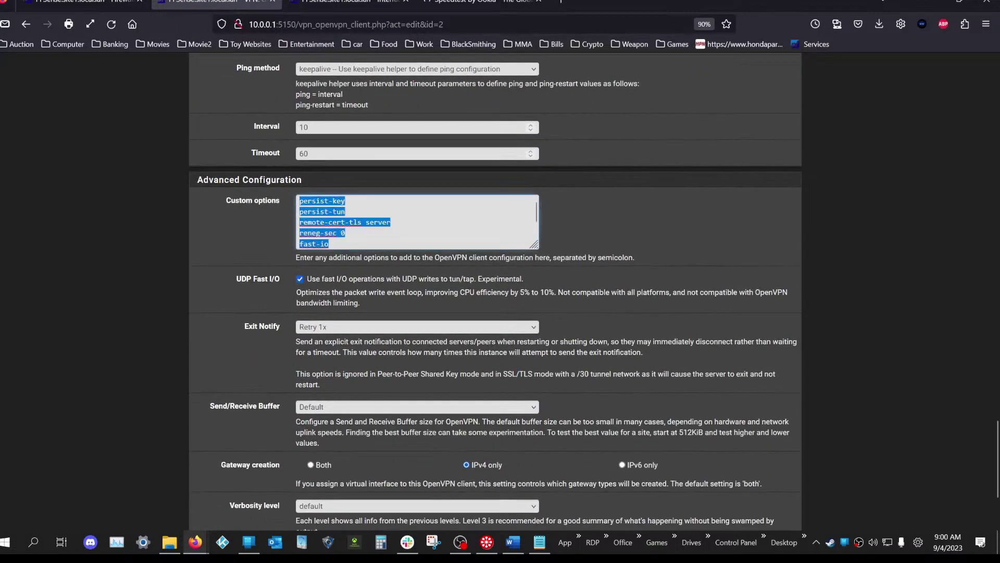
{"action": "scroll", "coordinate": [333, 222], "scroll_direction": "down", "scroll_amount": 1}
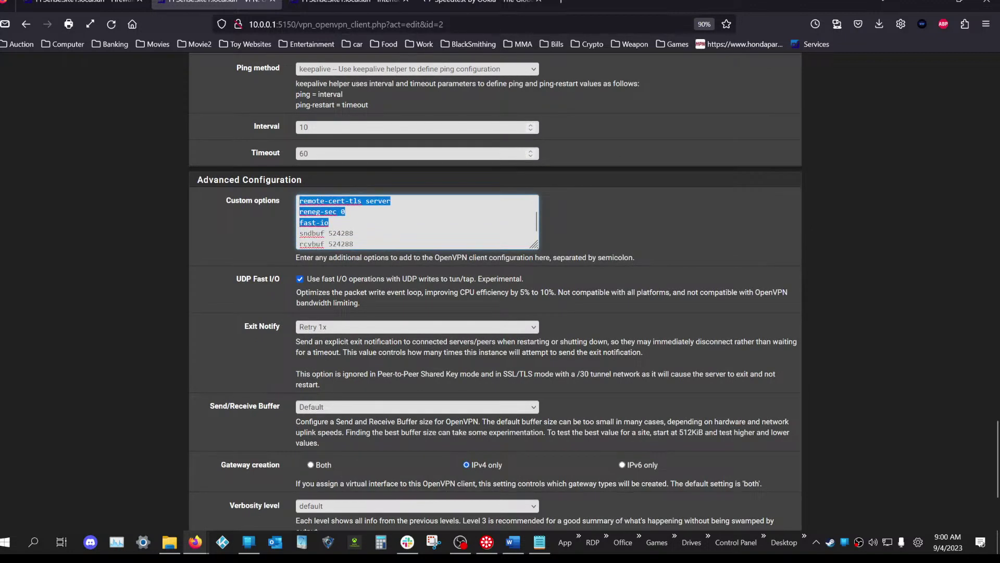
{"action": "left_click", "coordinate": [205, 233]}
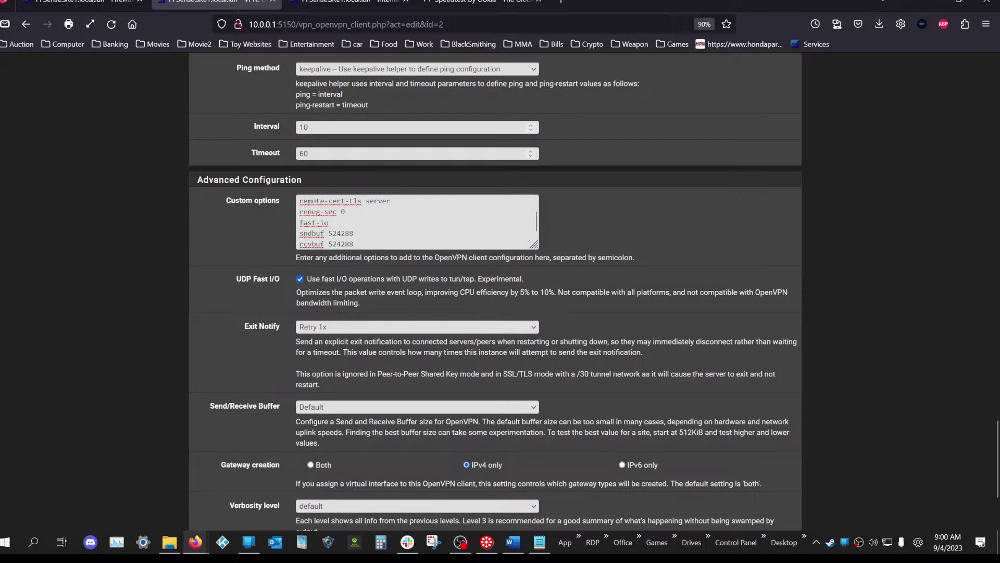
{"action": "scroll", "coordinate": [416, 222], "scroll_direction": "up", "scroll_amount": 1}
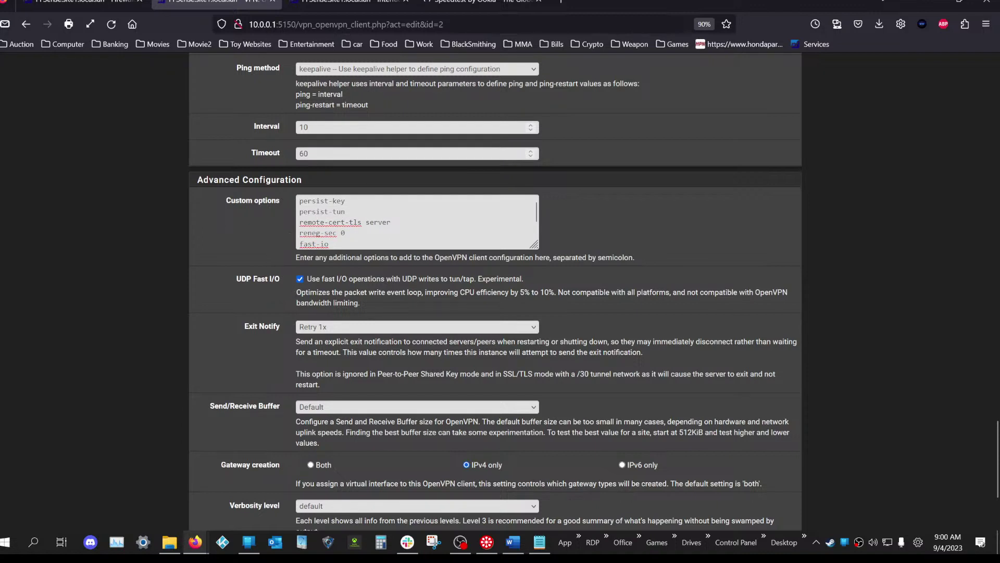
- Highlight the custom options from persist-key through reneg-sec 0 and compare them with the remaining lines
{"action": "key", "text": "shift+Down"}
{"action": "key", "text": "shift+Down"}
{"action": "key", "text": "shift+Down"}
{"action": "key", "text": "shift+Down"}
{"action": "key", "text": "shift+Down"}
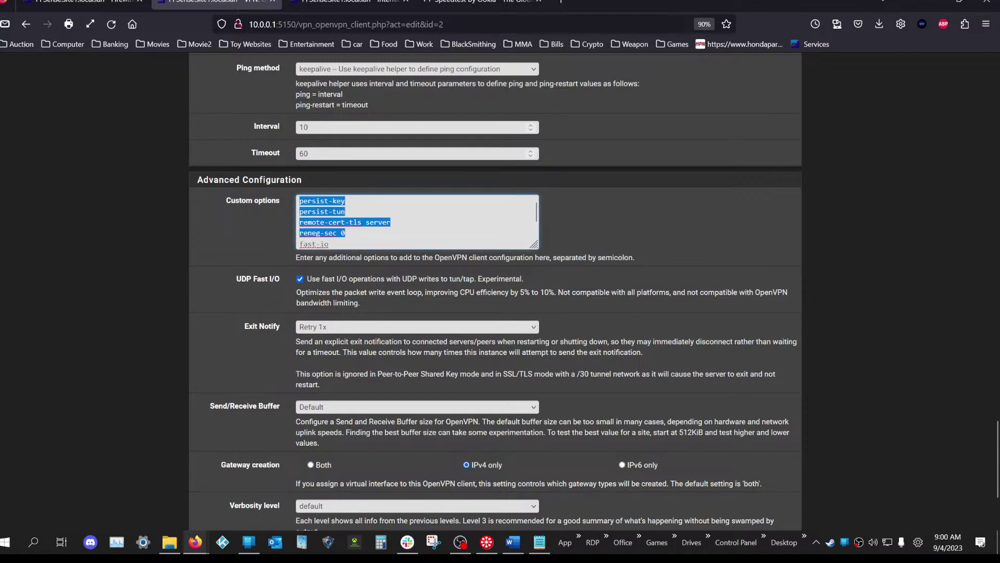
{"action": "key", "text": "shift+Down"}
{"action": "key", "text": "shift+Down"}
{"action": "key", "text": "shift+Up"}
{"action": "key", "text": "shift+Up"}
{"action": "key", "text": "shift+Up"}
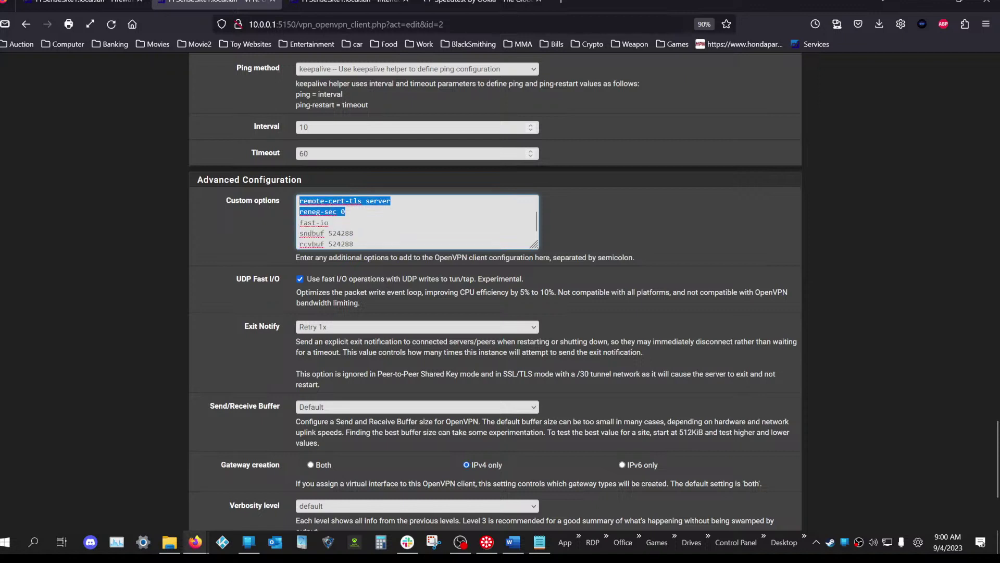
{"action": "key", "text": "shift+Up"}
{"action": "key", "text": "shift+Down"}
{"action": "scroll", "coordinate": [417, 222], "scroll_direction": "up", "scroll_amount": 1}
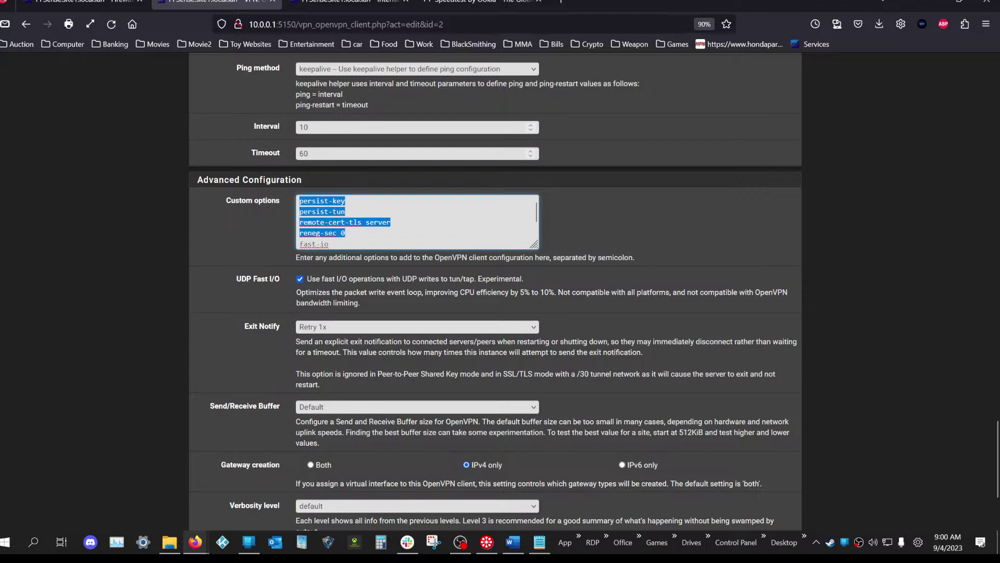
{"action": "scroll", "coordinate": [417, 222], "scroll_direction": "down", "scroll_amount": 1}
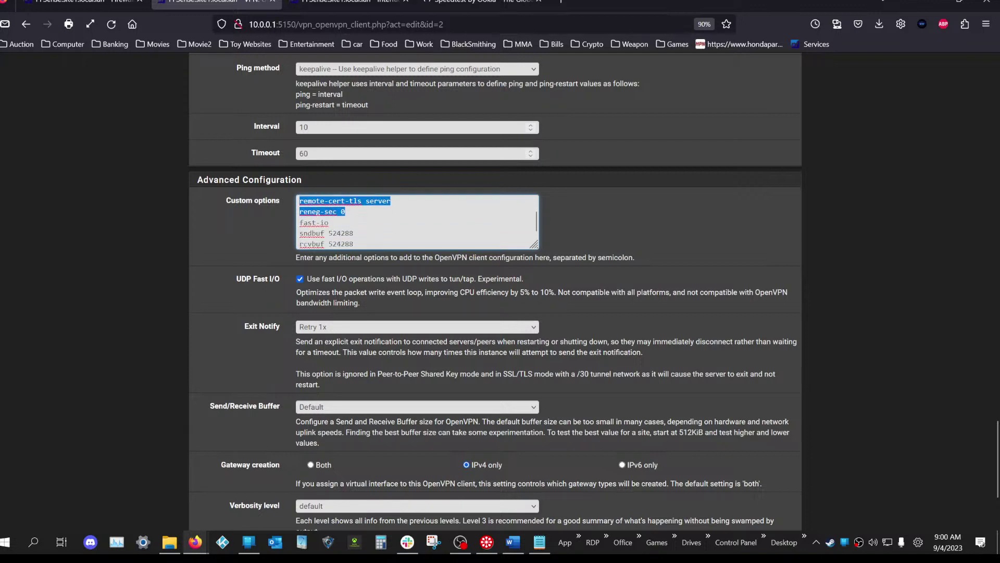
- Highlight the fast-io, sndbuf 524288 and rcvbuf 524288 lines in the custom options
{"action": "left_click", "coordinate": [296, 223]}
{"action": "key", "text": "shift+Down"}
{"action": "key", "text": "shift+Down"}
{"action": "key", "text": "shift+Down"}
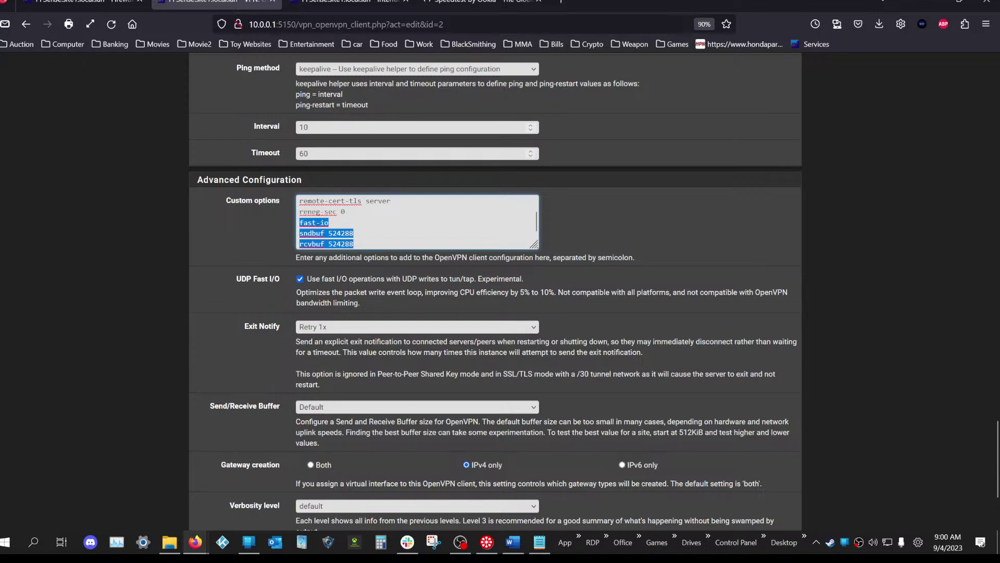
- Check the download speed on the Speedtest result again and return to the pfSense interface assignments
{"action": "left_click", "coordinate": [469, 3]}
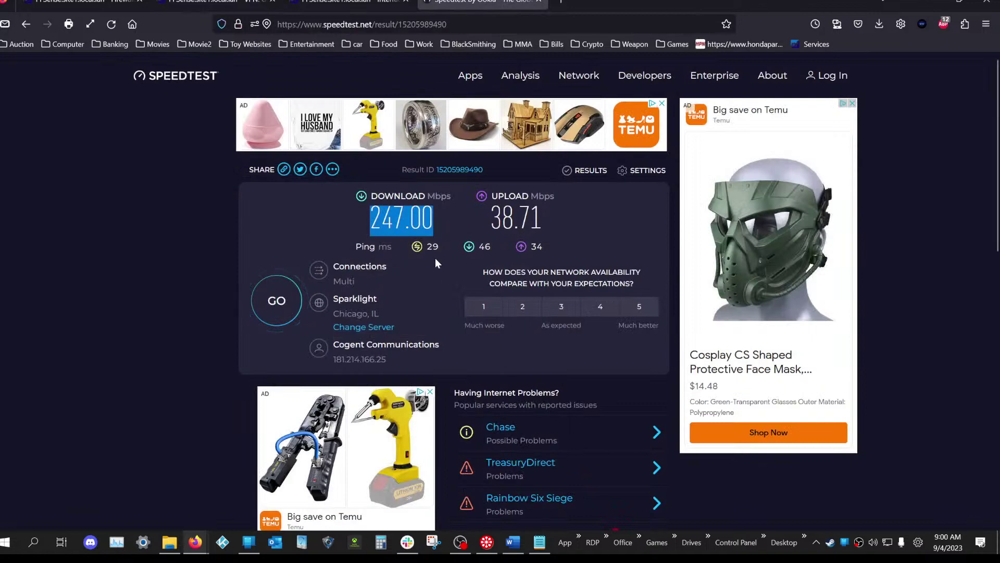
{"action": "left_click", "coordinate": [433, 222]}
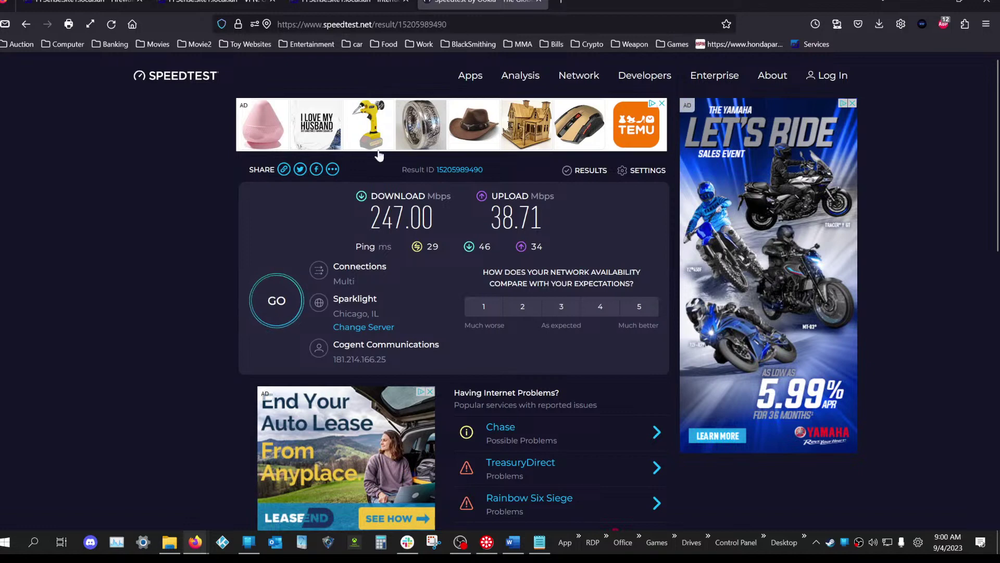
{"action": "left_click", "coordinate": [350, 2]}
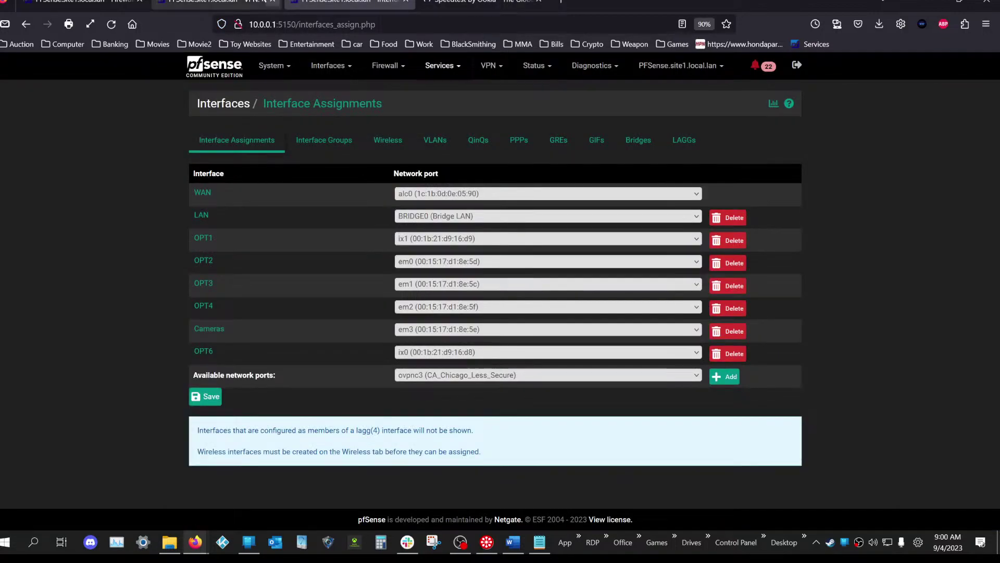
- Look over the client's custom options and highlight the download speed on the Speedtest result
{"action": "left_click", "coordinate": [216, 3]}
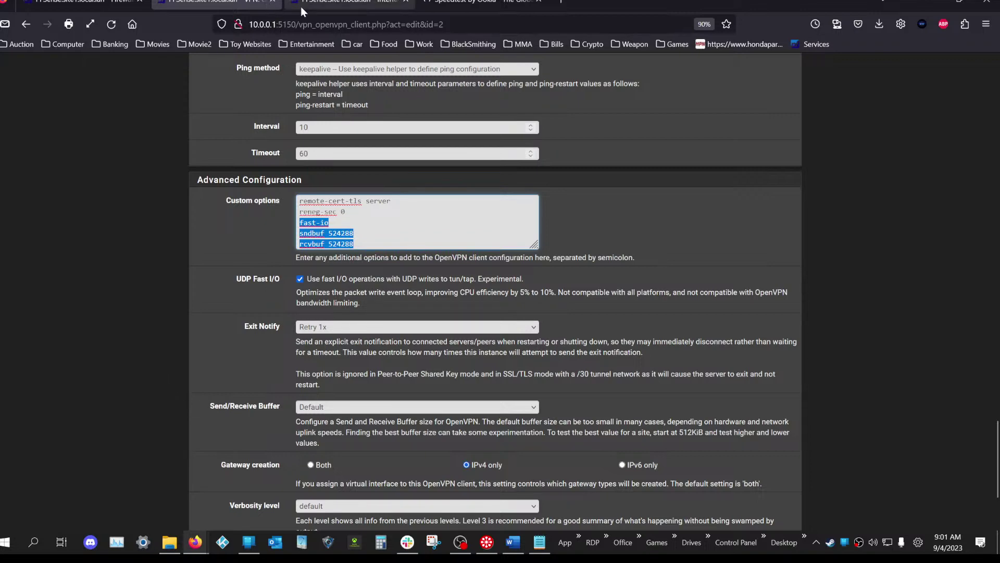
{"action": "left_click", "coordinate": [339, 4]}
{"action": "left_click", "coordinate": [467, 2]}
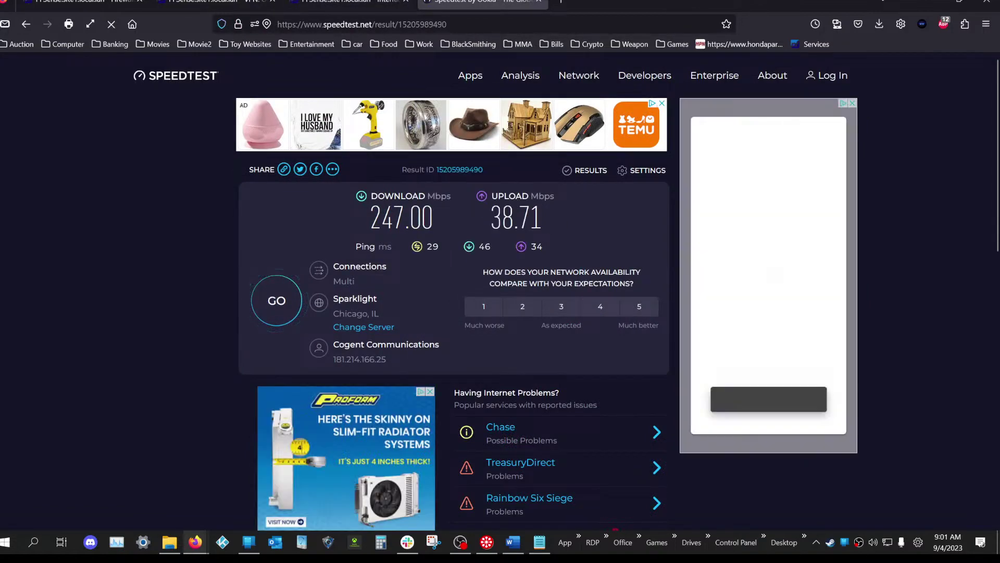
{"action": "left_click_drag", "start_coordinate": [355, 225], "coordinate": [422, 227]}
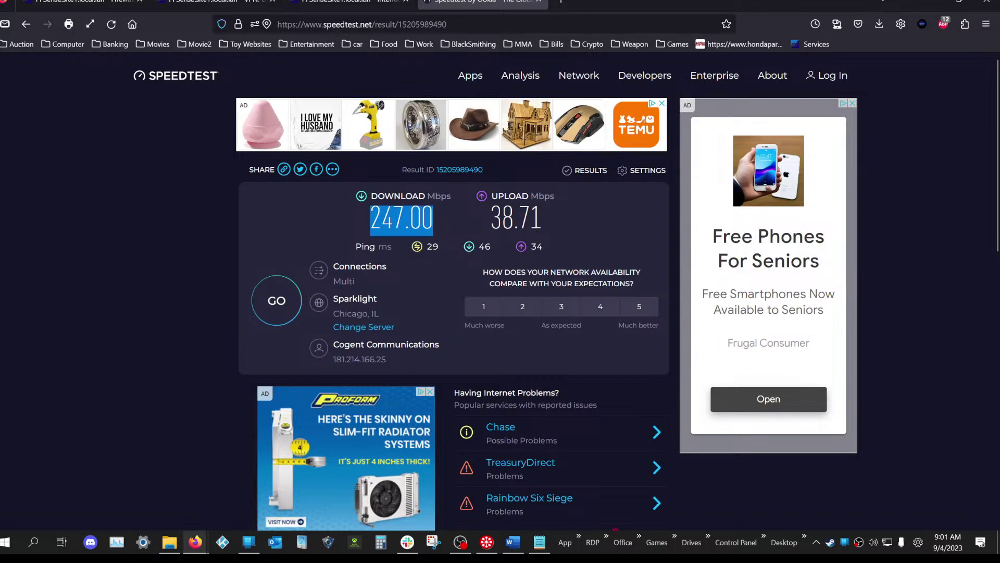
{"action": "left_click_drag", "start_coordinate": [369, 221], "coordinate": [428, 246]}
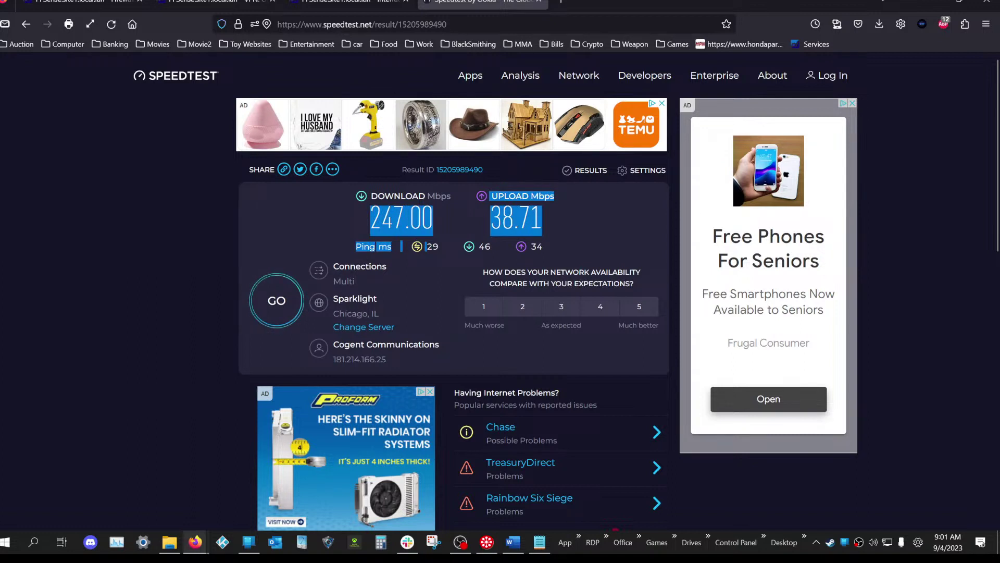
{"action": "mouse_move", "coordinate": [366, 219]}
{"action": "left_mouse_down"}
{"action": "mouse_move", "coordinate": [456, 220]}
{"action": "mouse_move", "coordinate": [383, 222]}
{"action": "left_mouse_up"}
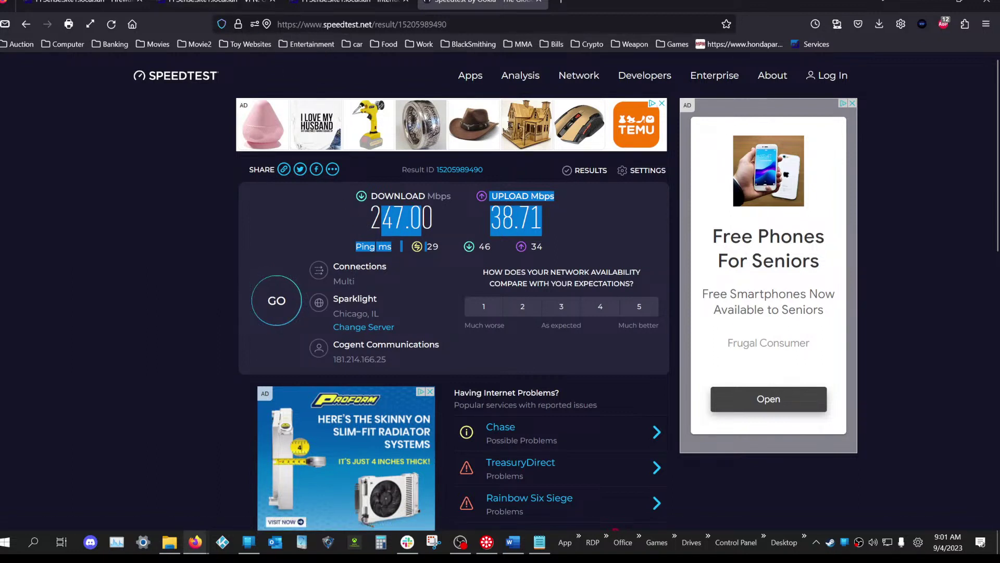
{"action": "left_click", "coordinate": [351, 243]}
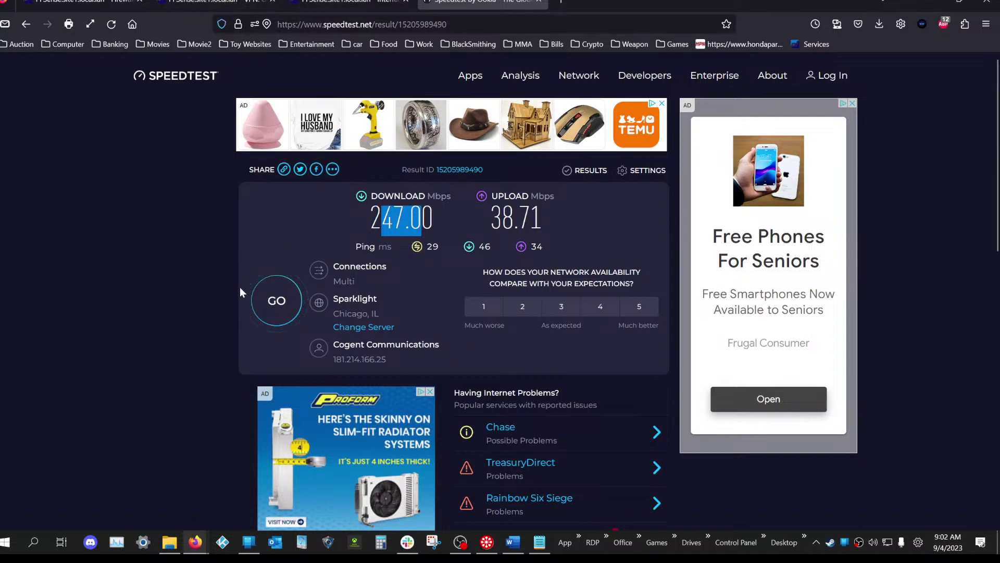
- Recheck the OpenVPN client's custom options and the Speedtest result, and return to the interface assignments
{"action": "left_click", "coordinate": [316, 2]}
{"action": "left_click", "coordinate": [187, 5]}
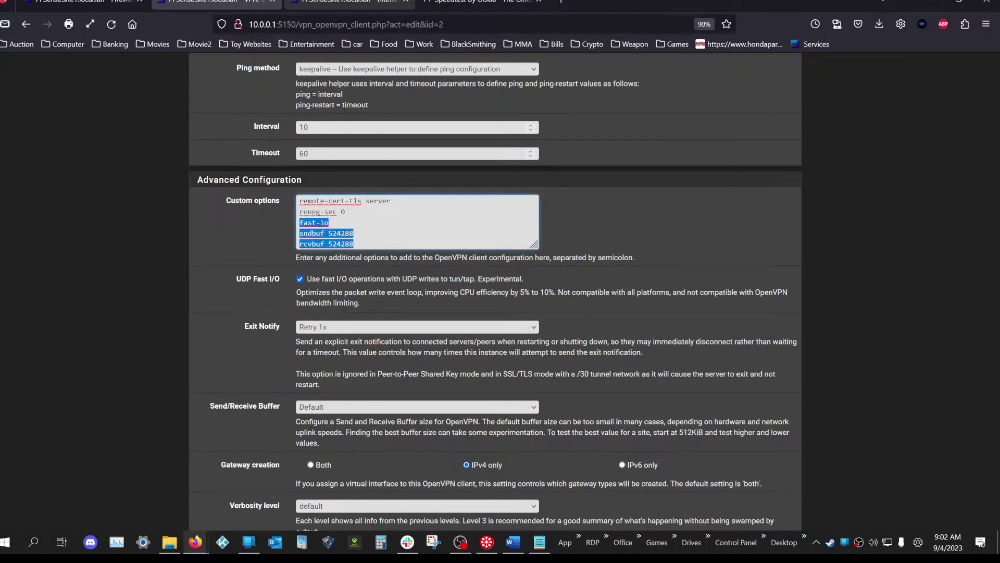
{"action": "left_click", "coordinate": [343, 2]}
{"action": "left_click", "coordinate": [458, 3]}
{"action": "left_click", "coordinate": [362, 2]}
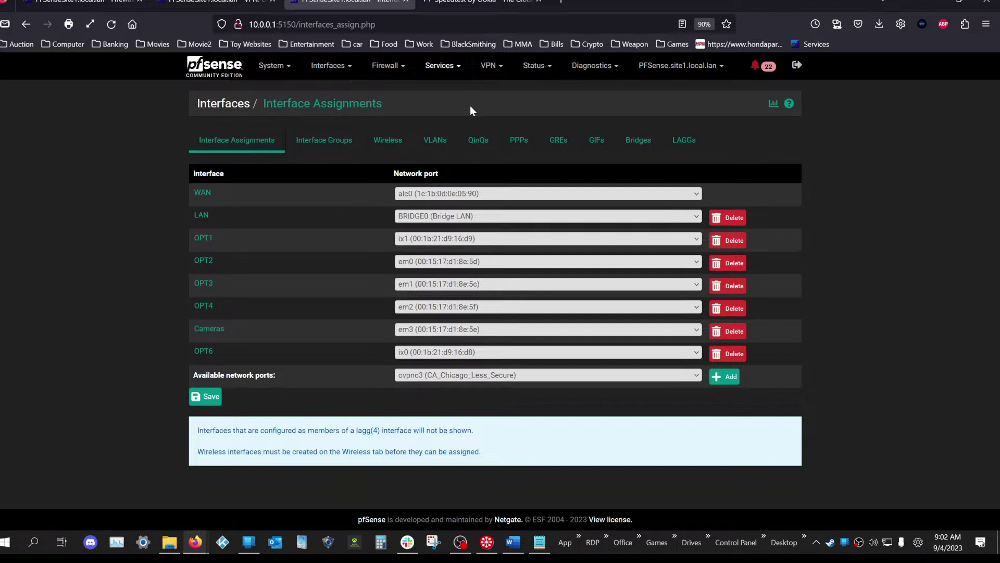
{"action": "left_click", "coordinate": [533, 66]}
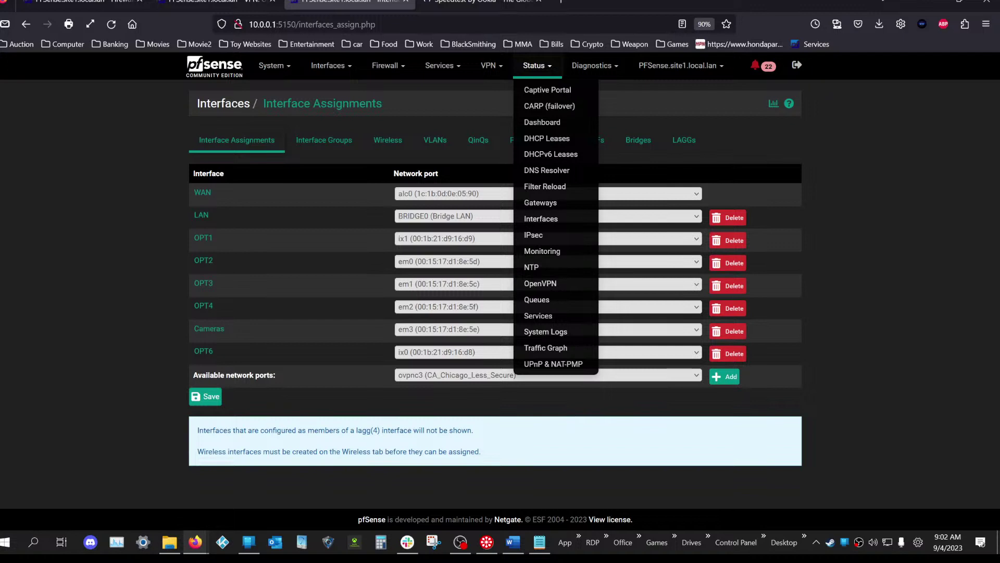
{"action": "left_click", "coordinate": [45, 213]}
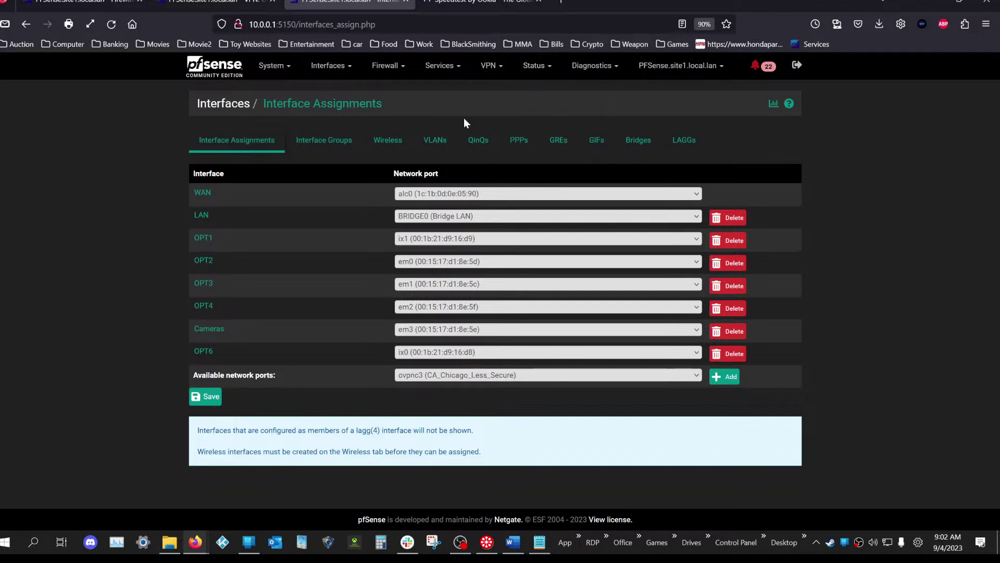
{"action": "left_click", "coordinate": [492, 67]}
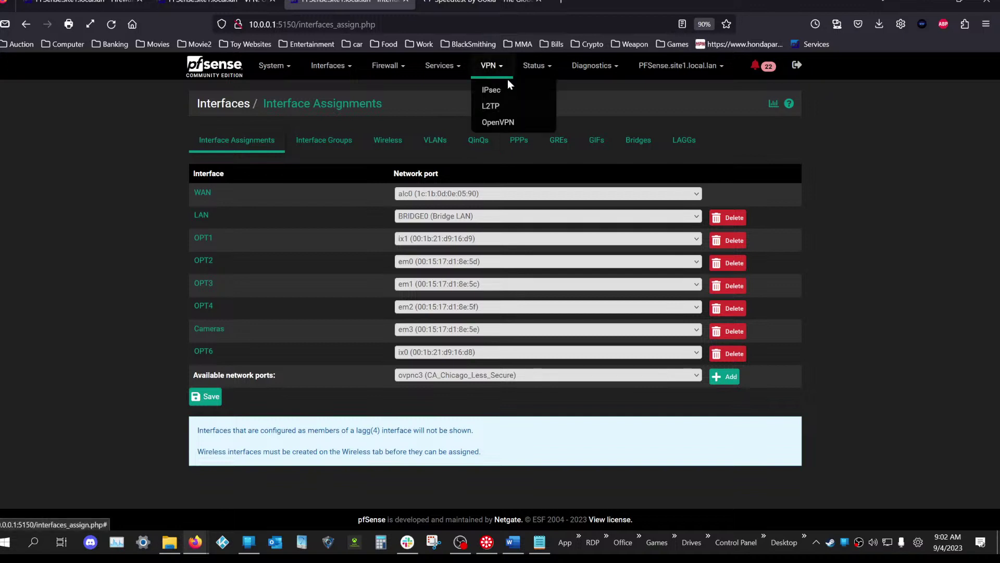
{"action": "left_click", "coordinate": [538, 66]}
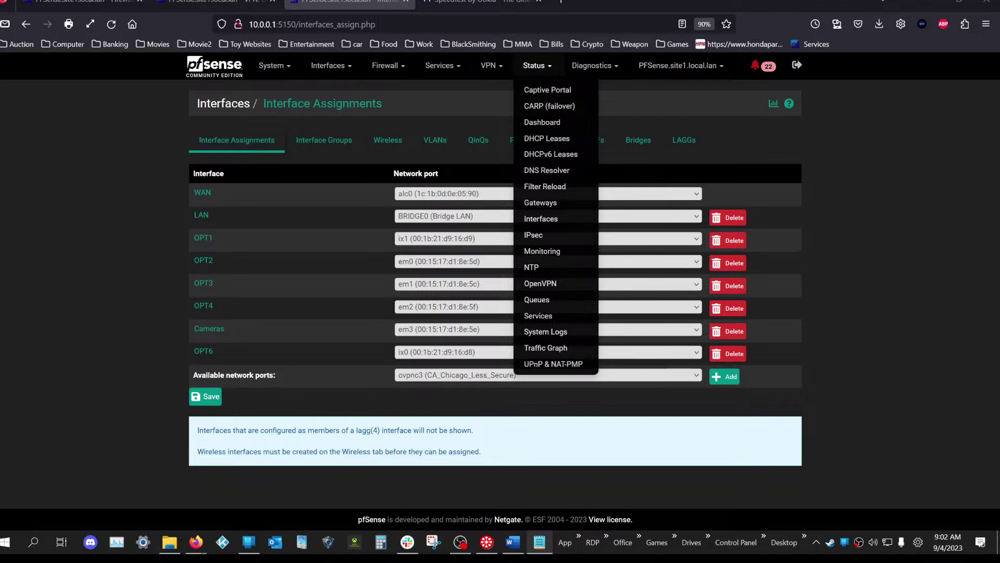
- Bring the Notes window into view, copy its line "PFsense PIA DNS with PFsense, and PFBlocker", and move the window away again
{"action": "left_click_drag", "start_coordinate": [999, 210], "coordinate": [576, 124]}
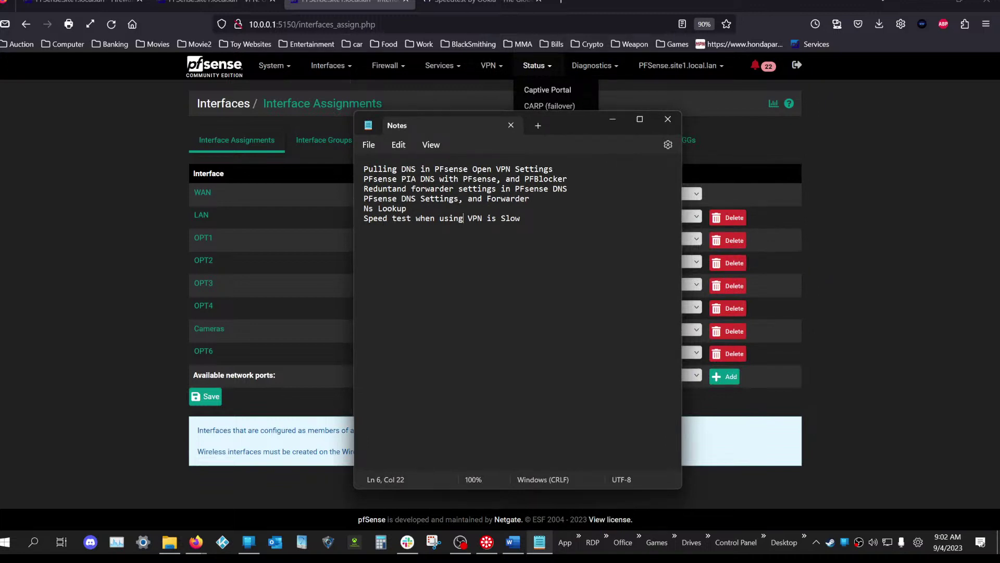
{"action": "left_click_drag", "start_coordinate": [373, 179], "coordinate": [496, 189]}
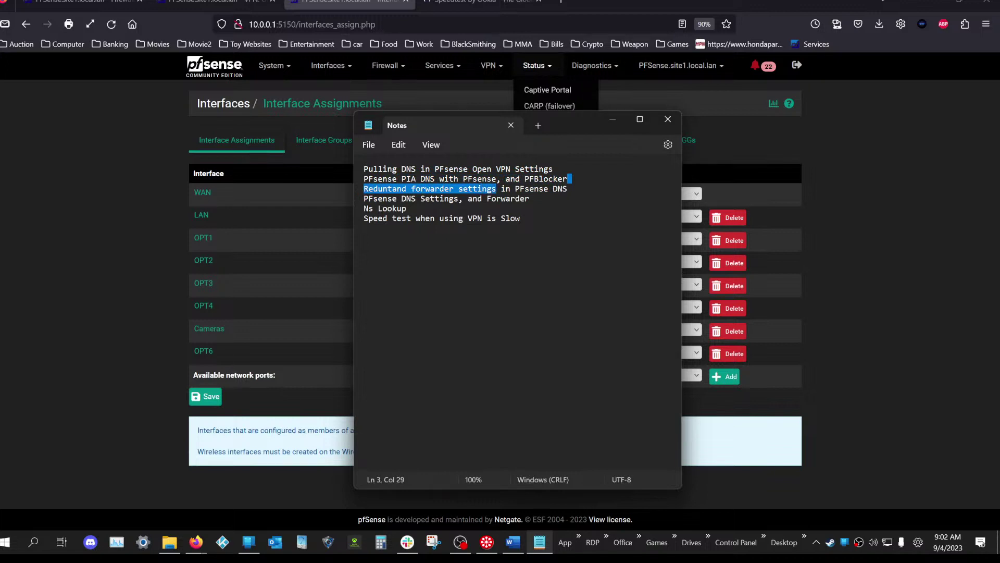
{"action": "left_click_drag", "start_coordinate": [567, 178], "coordinate": [359, 182]}
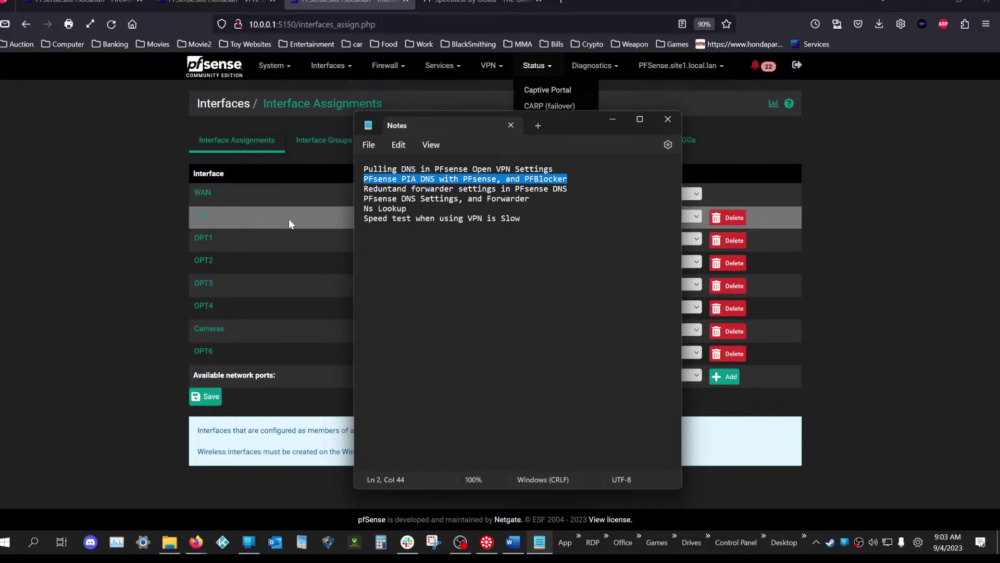
{"action": "key", "text": "ctrl+c"}
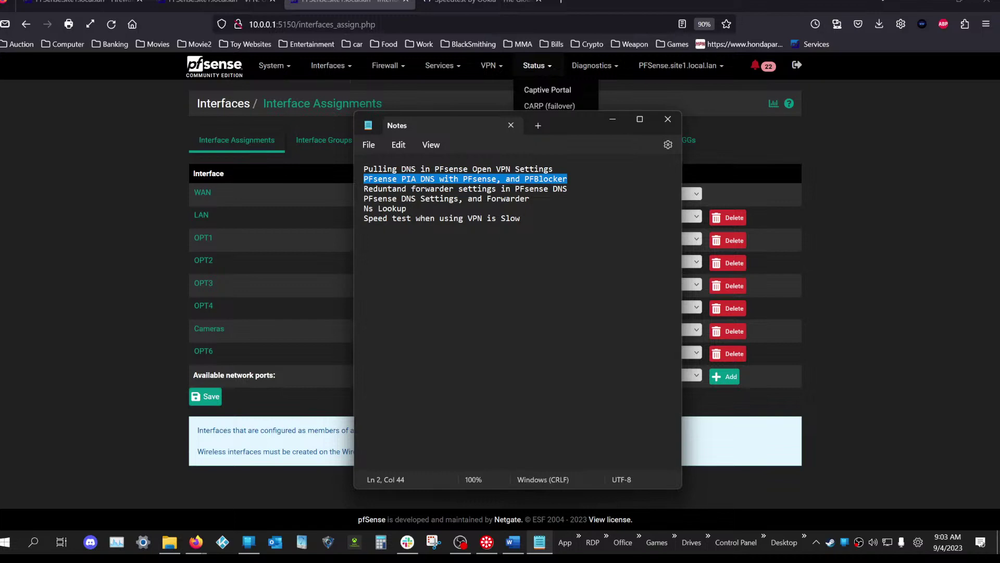
{"action": "left_click_drag", "start_coordinate": [553, 133], "coordinate": [999, 134]}
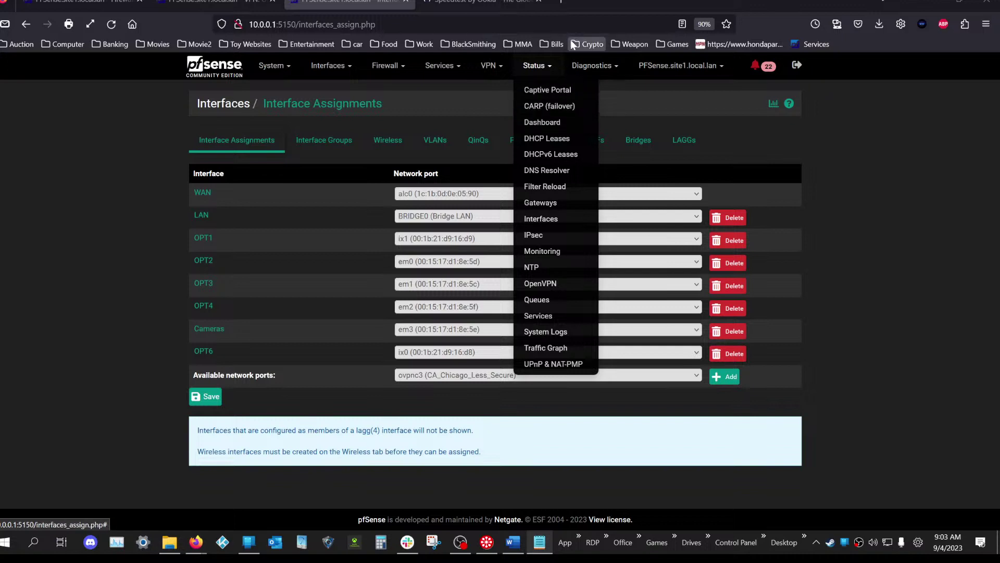
- Find pfBlockerNG in pfSense and open its general settings
{"action": "left_click", "coordinate": [441, 65]}
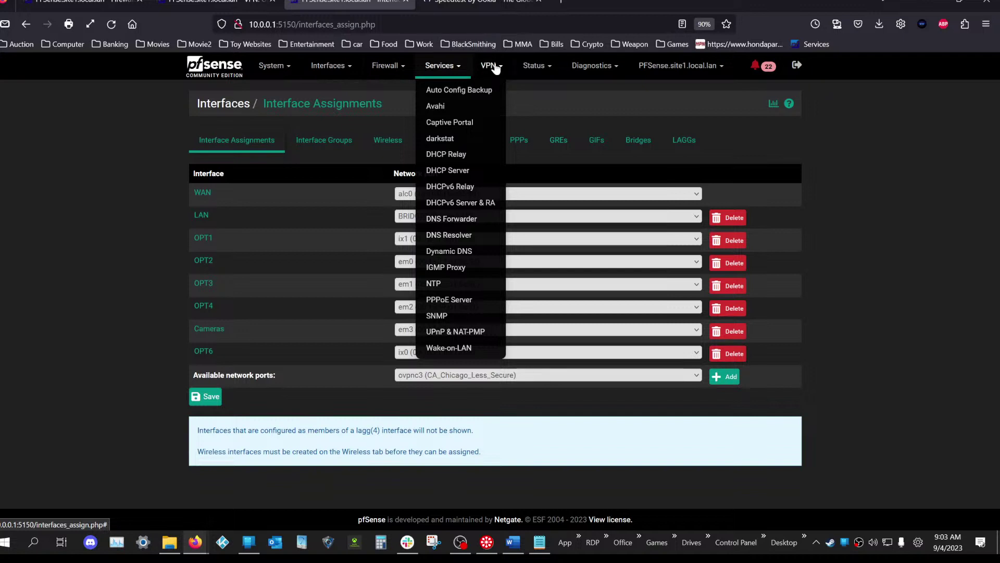
{"action": "left_click", "coordinate": [534, 65]}
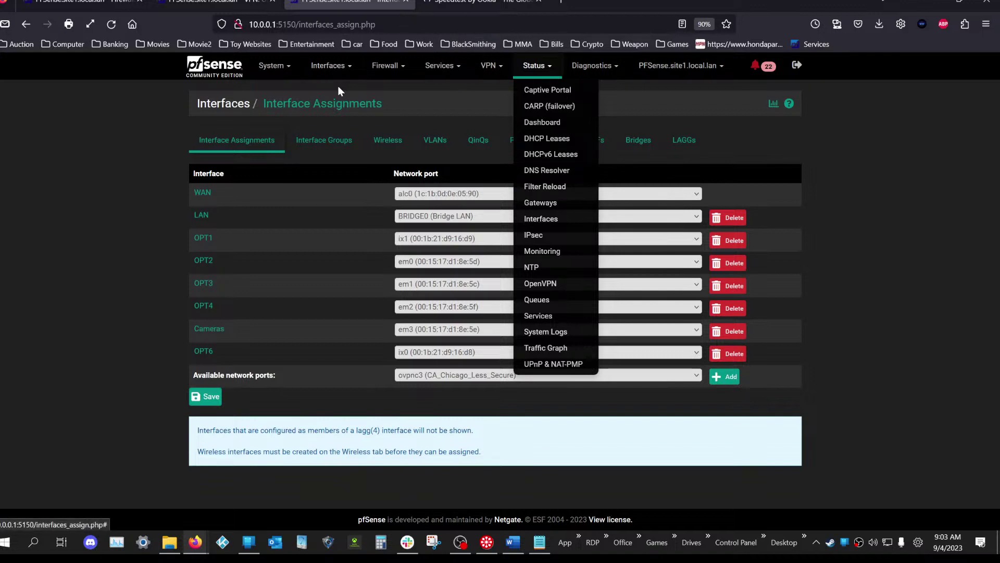
{"action": "left_click", "coordinate": [384, 67]}
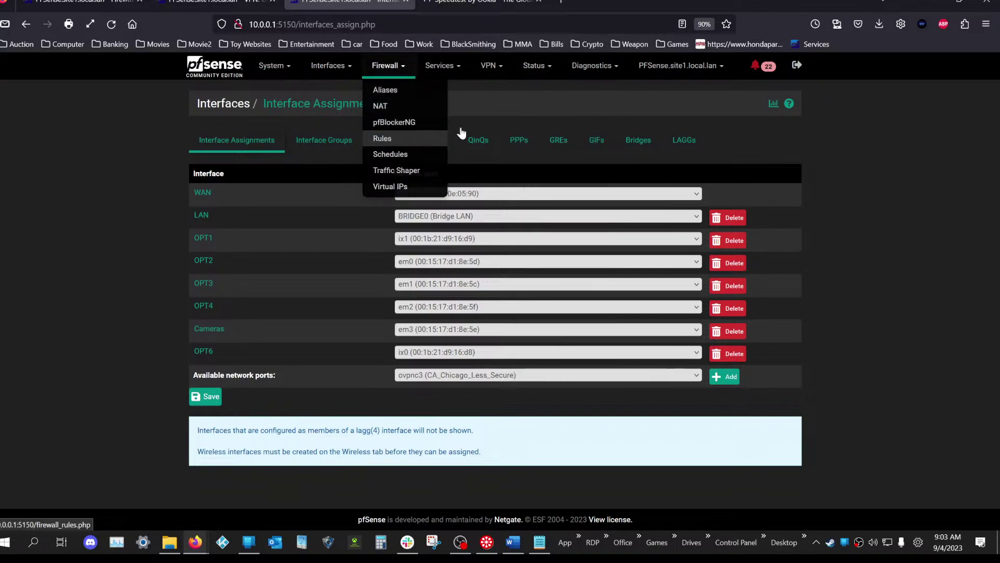
{"action": "left_click", "coordinate": [525, 64]}
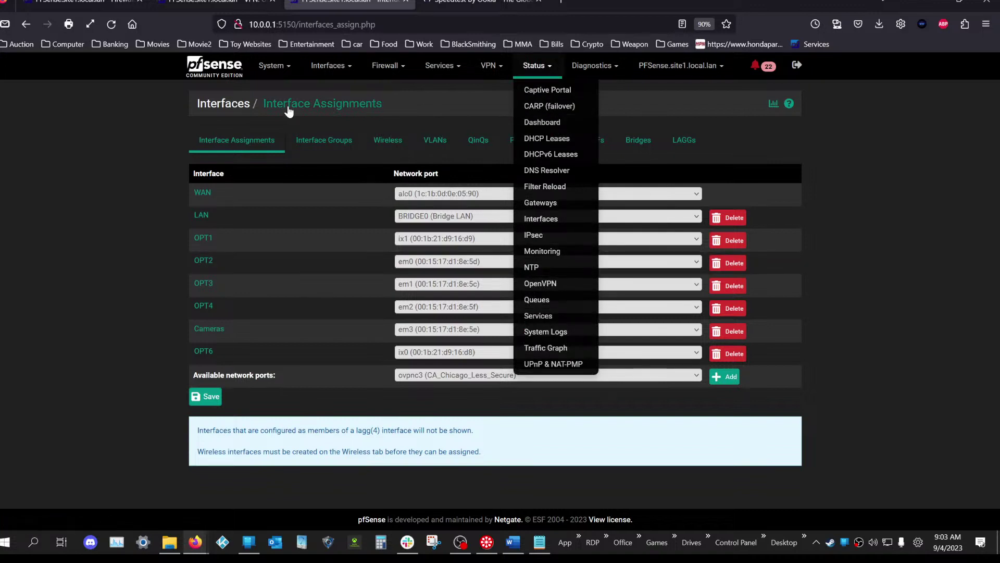
{"action": "left_click", "coordinate": [331, 62]}
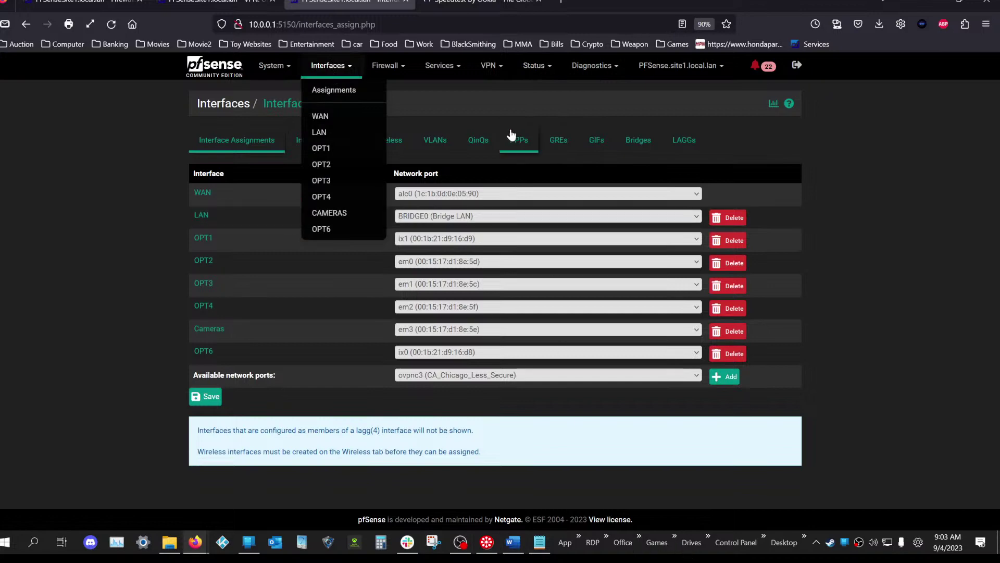
{"action": "left_click", "coordinate": [387, 66]}
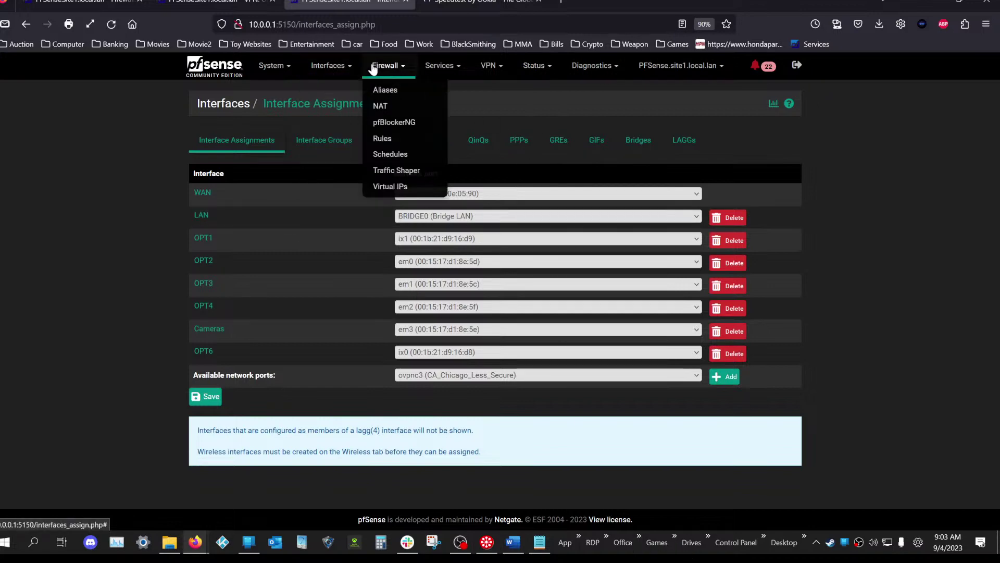
{"action": "left_click", "coordinate": [394, 123]}
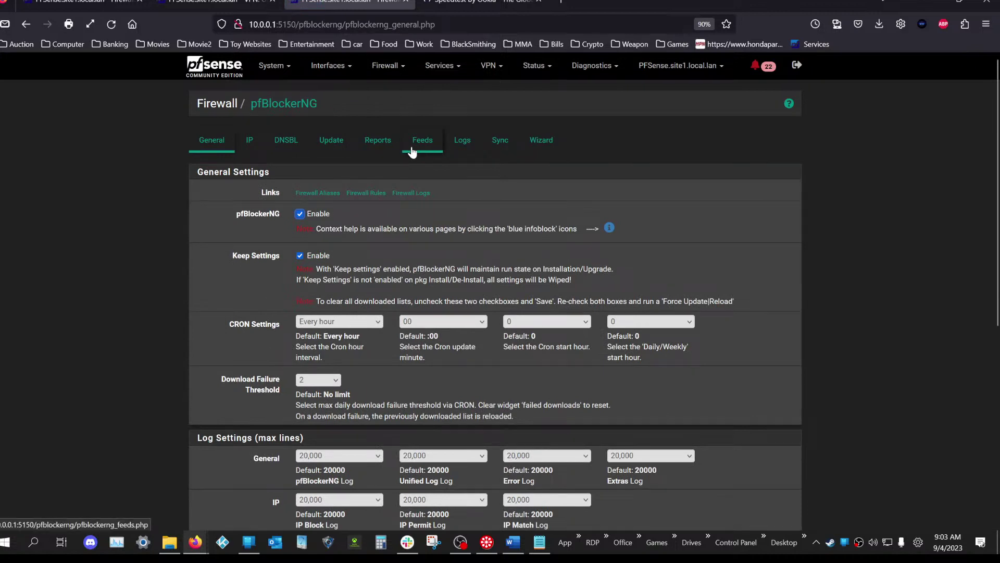
- View the pfBlockerNG alerts and feeds, and look through the IP Permit Stats report
{"action": "left_click", "coordinate": [376, 144]}
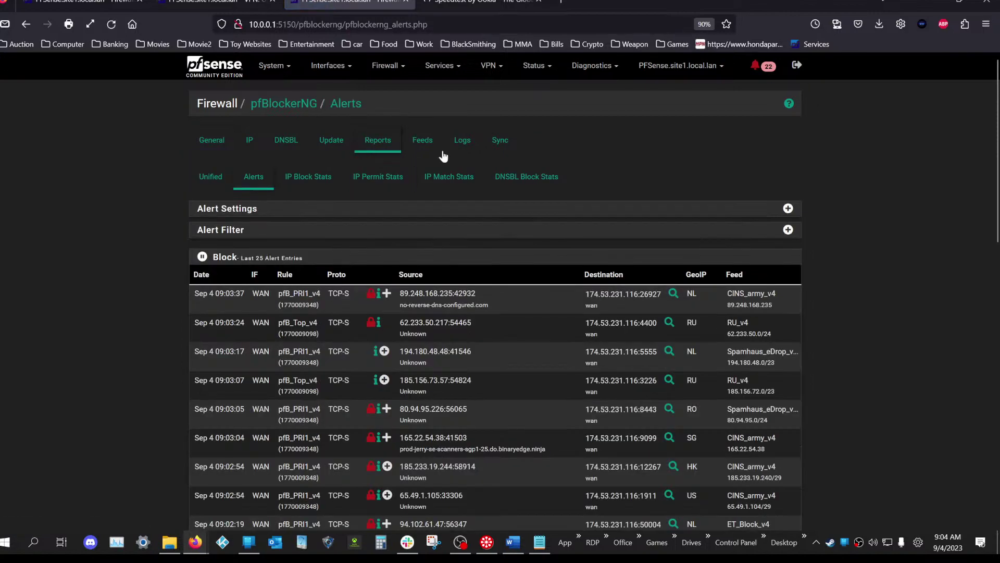
{"action": "left_click", "coordinate": [430, 145]}
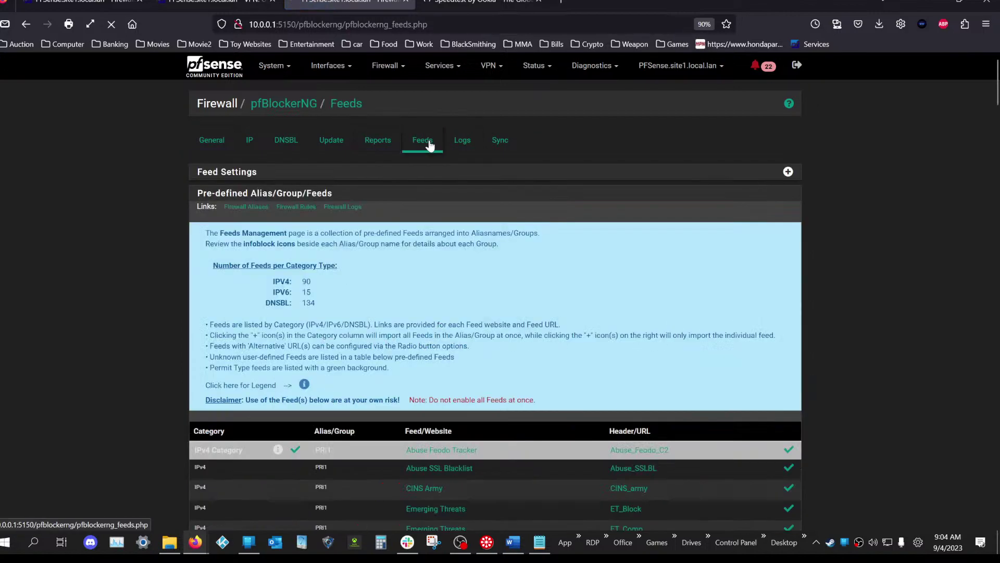
{"action": "left_click", "coordinate": [392, 147]}
{"action": "left_click", "coordinate": [382, 178]}
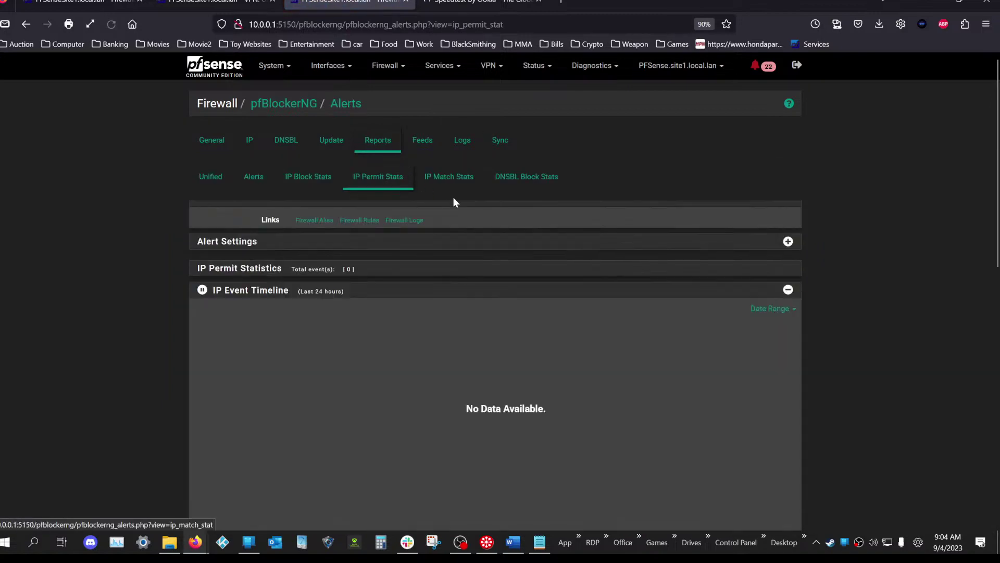
{"action": "scroll", "coordinate": [448, 203], "scroll_direction": "down", "scroll_amount": 2}
{"action": "scroll", "coordinate": [445, 206], "scroll_direction": "down", "scroll_amount": 1}
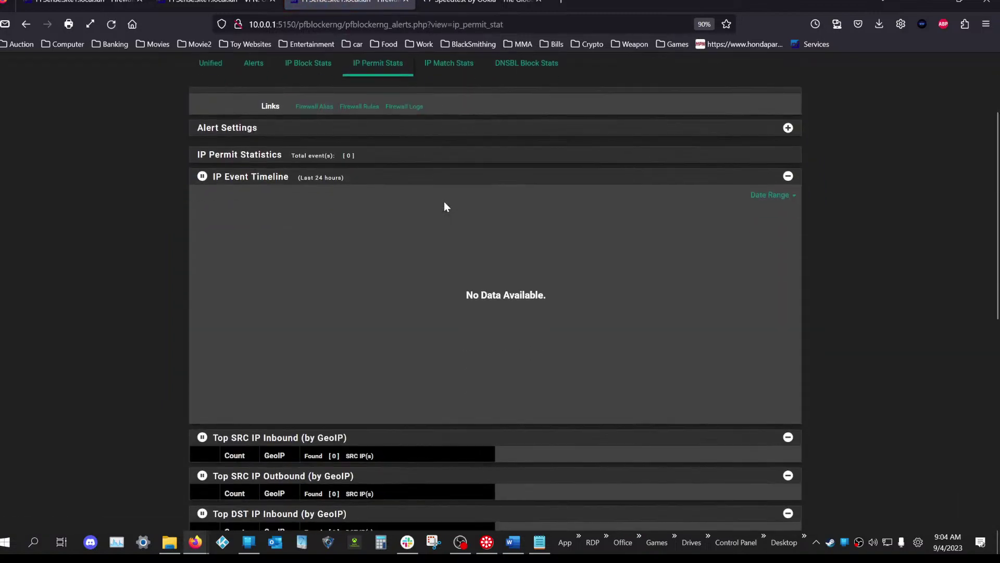
{"action": "scroll", "coordinate": [445, 206], "scroll_direction": "up", "scroll_amount": 3}
- Examine the IP Block Stats report, including its event timeline and top inbound source IPs
{"action": "left_click", "coordinate": [453, 183]}
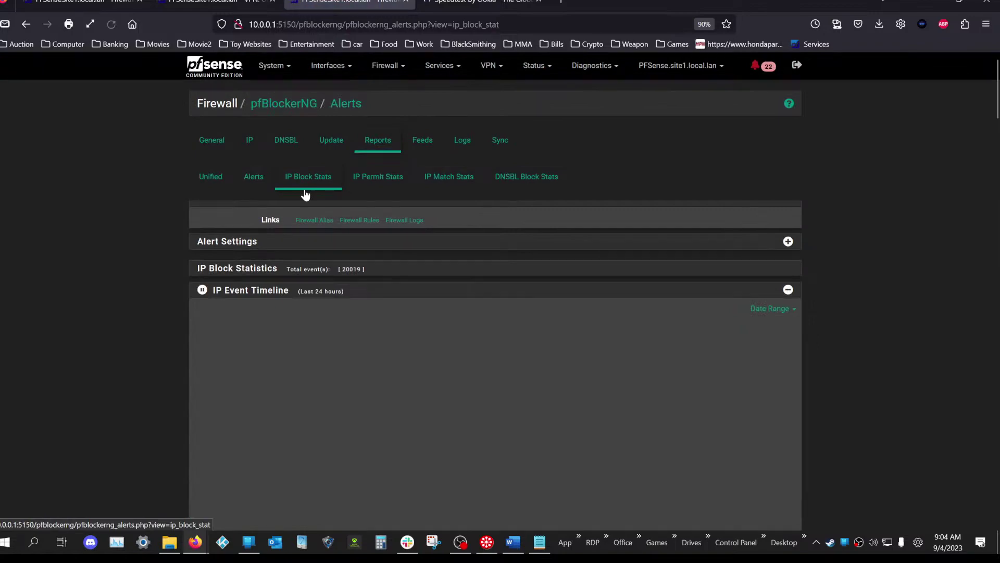
{"action": "scroll", "coordinate": [305, 195], "scroll_direction": "down", "scroll_amount": 6}
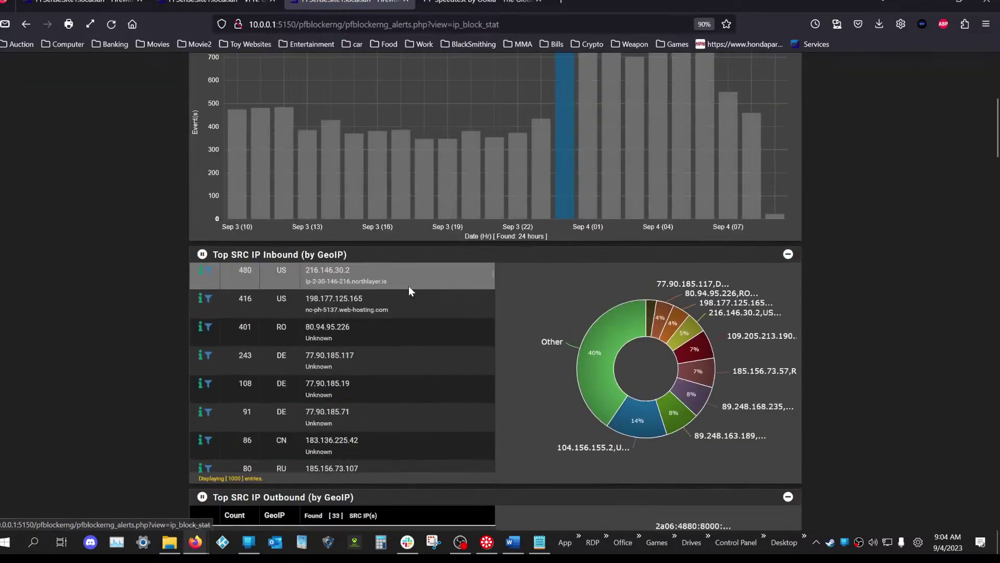
{"action": "scroll", "coordinate": [334, 227], "scroll_direction": "up", "scroll_amount": 4}
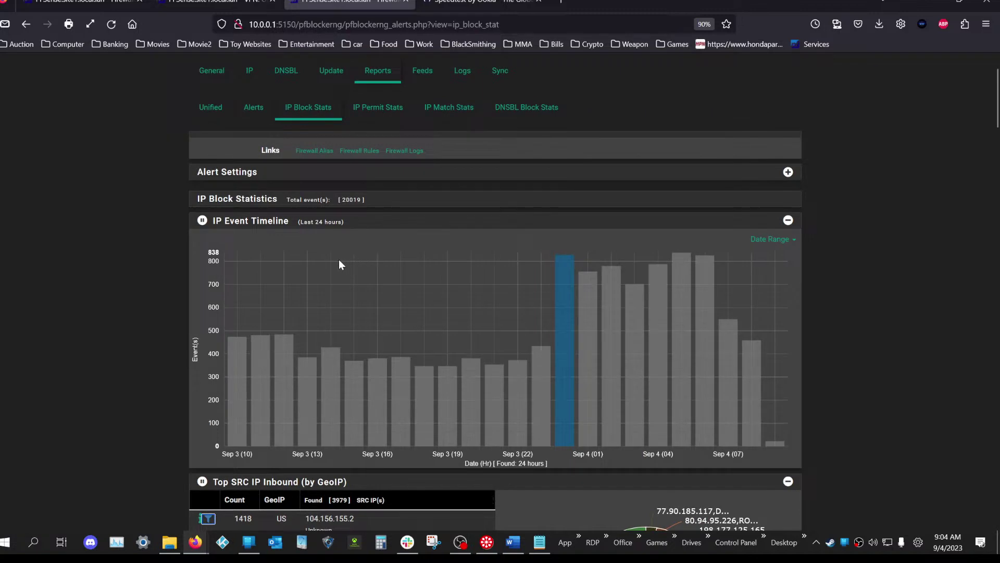
- Open the pfBlockerNG DNSBL settings and look over the mode and webserver configuration
{"action": "left_click", "coordinate": [272, 81]}
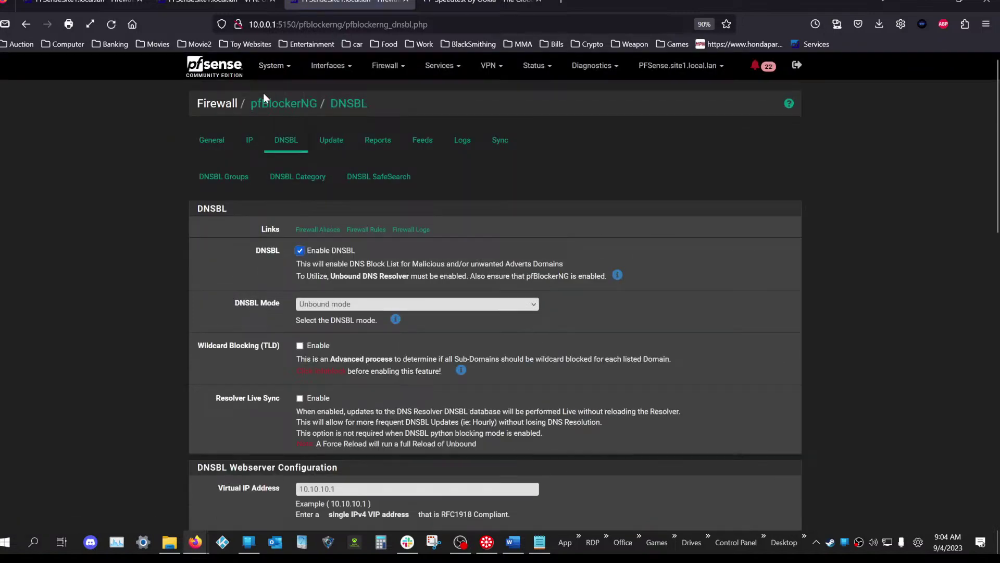
{"action": "scroll", "coordinate": [323, 311], "scroll_direction": "down", "scroll_amount": 3}
{"action": "scroll", "coordinate": [323, 311], "scroll_direction": "up", "scroll_amount": 3}
- Load the DNSBL virtual IP address 10.10.10.1 in a new browser tab
{"action": "left_click", "coordinate": [560, 3]}
{"action": "left_click", "coordinate": [437, 26]}
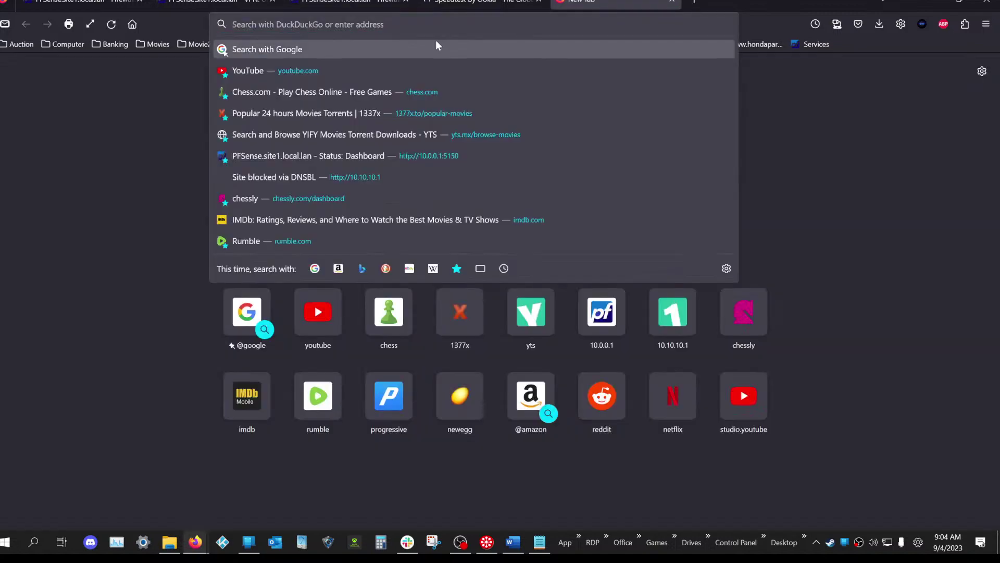
{"action": "type", "text": "41"}
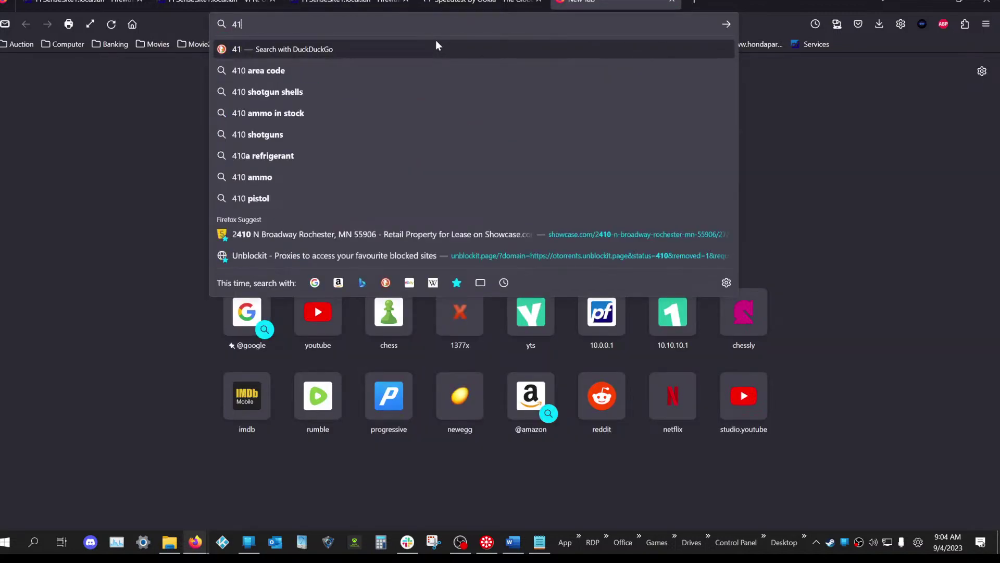
{"action": "key", "text": "BackSpace"}
{"action": "key", "text": "BackSpace"}
{"action": "type", "text": "10"}
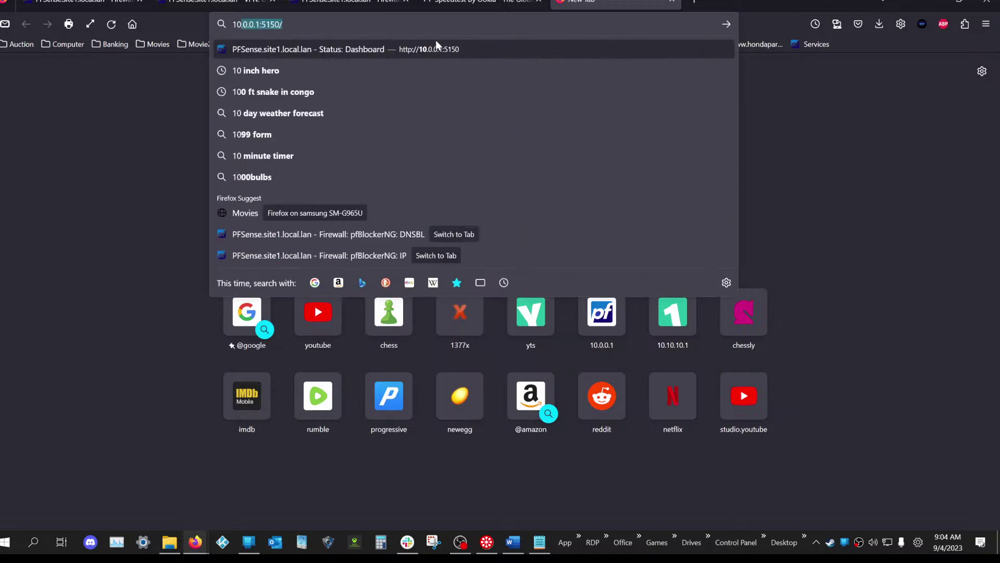
{"action": "key", "text": "BackSpace"}
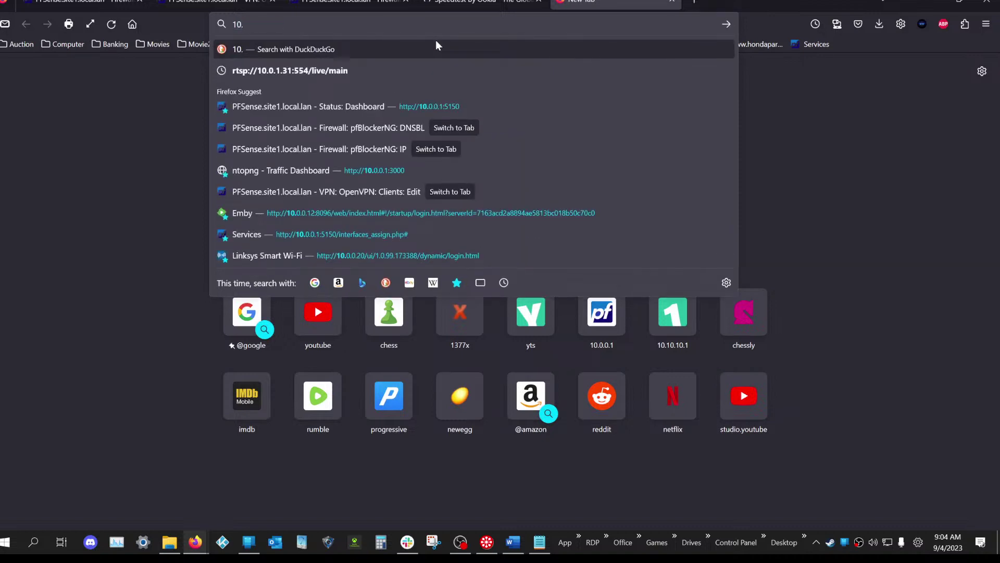
{"action": "type", "text": "1"}
{"action": "key", "text": "BackSpace"}
{"action": "type", "text": "10.10.1"}
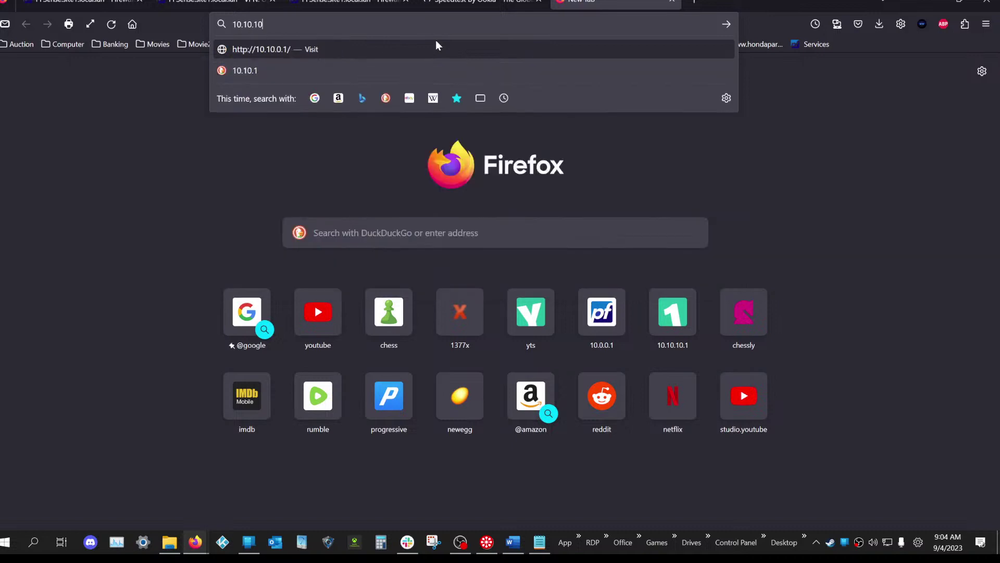
{"action": "key", "text": "Return"}
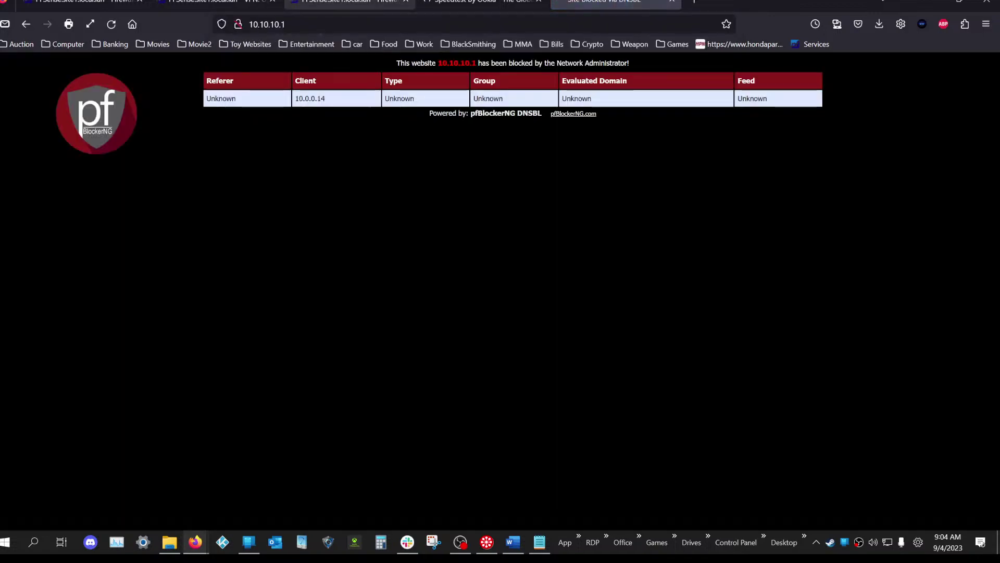
- Examine the table on the DNSBL block page and close its tab
{"action": "left_click_drag", "start_coordinate": [362, 60], "coordinate": [695, 116]}
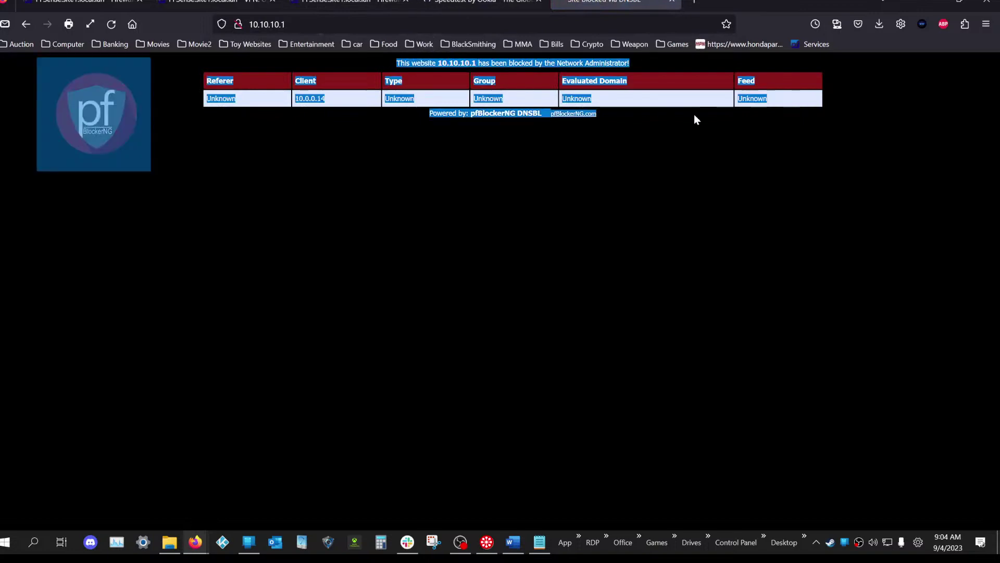
{"action": "left_click", "coordinate": [708, 119]}
{"action": "left_click_drag", "start_coordinate": [846, 103], "coordinate": [670, 104]}
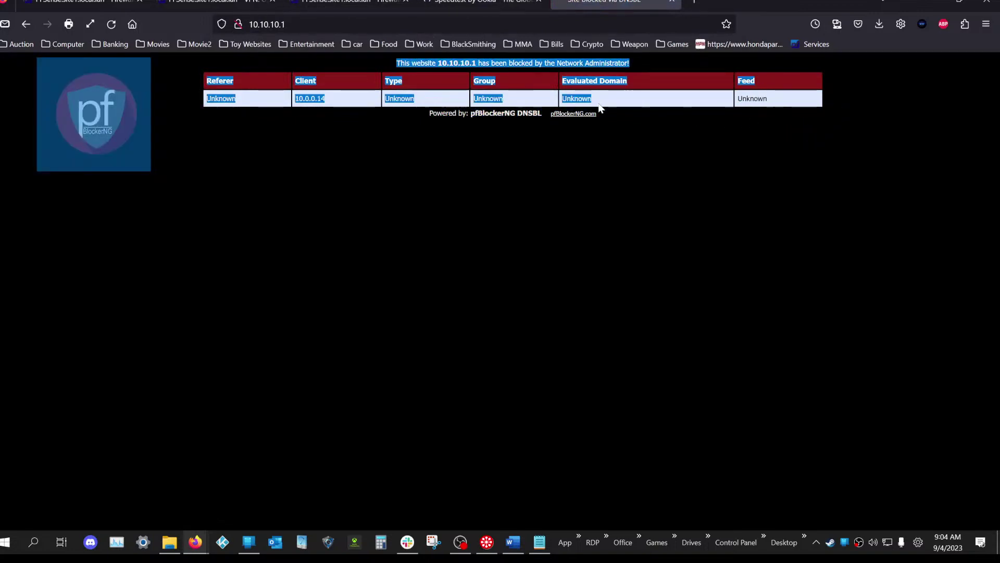
{"action": "left_click", "coordinate": [562, 139]}
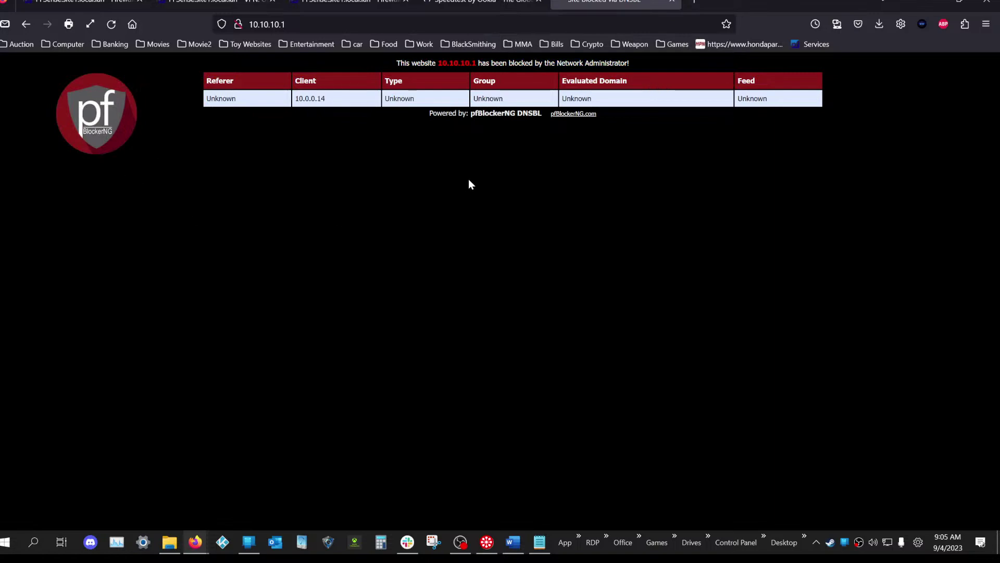
{"action": "left_click", "coordinate": [672, 2]}
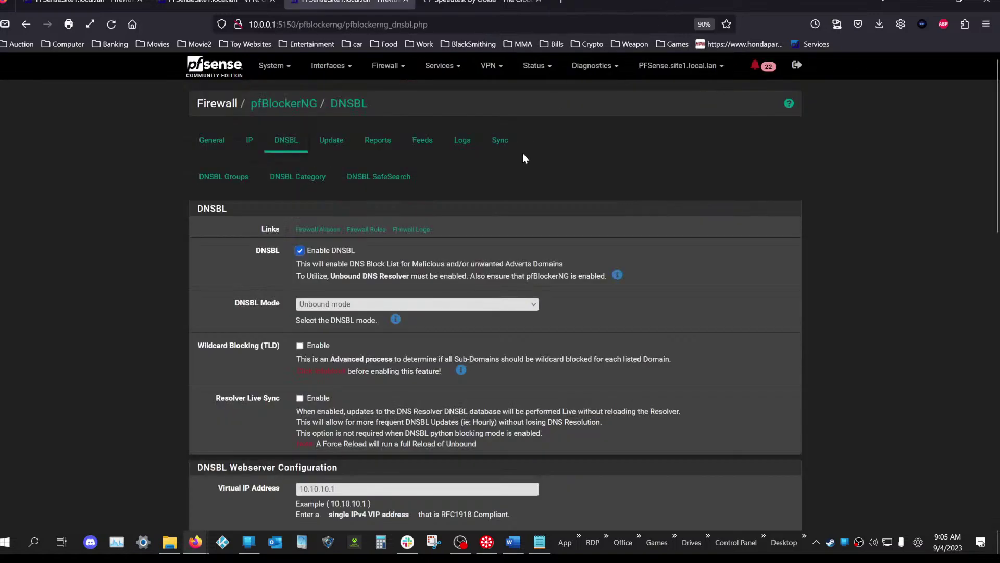
- Return to the OpenVPN client configuration and look back over it from the custom options to the general information
{"action": "left_click", "coordinate": [184, 4]}
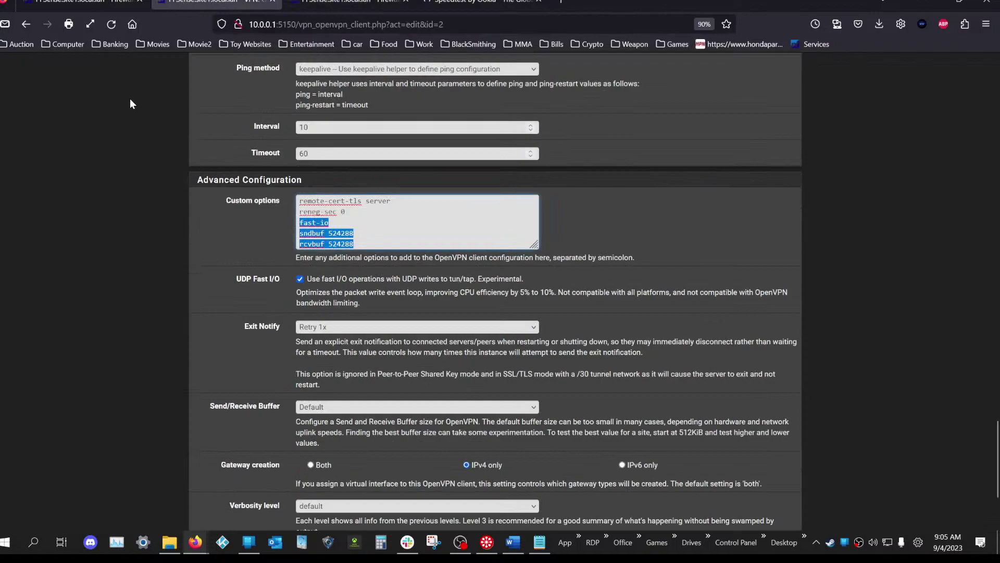
{"action": "scroll", "coordinate": [179, 196], "scroll_direction": "up", "scroll_amount": 10}
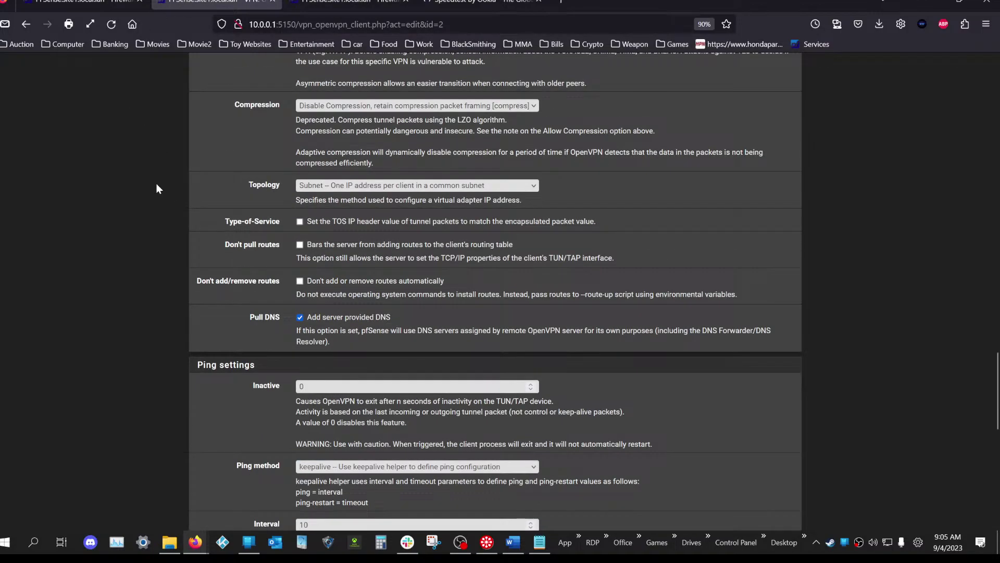
{"action": "scroll", "coordinate": [154, 187], "scroll_direction": "up", "scroll_amount": 15}
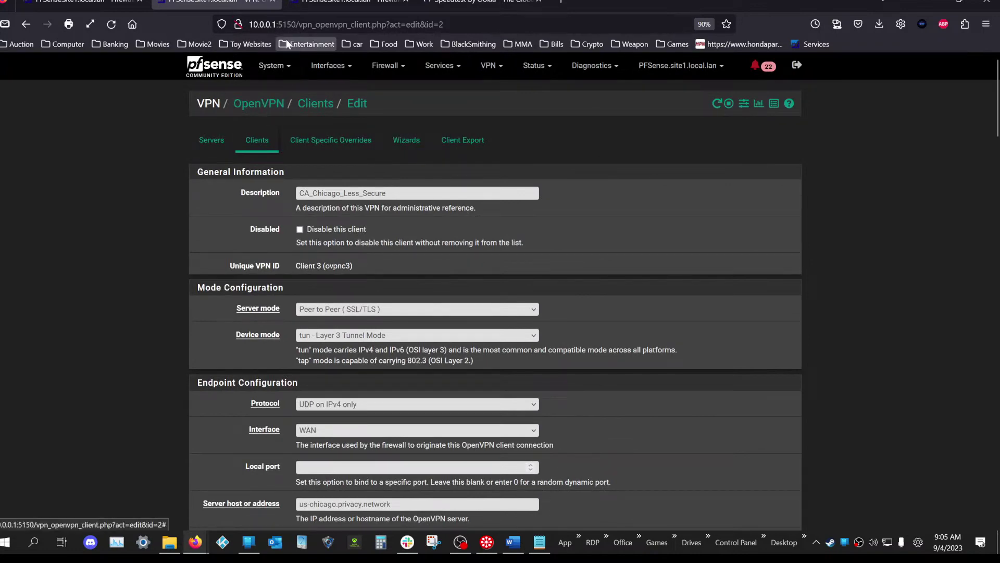
- Open the pfBlockerNG feeds and look through the enabled and available IPv4 feeds
{"action": "left_click", "coordinate": [319, 4]}
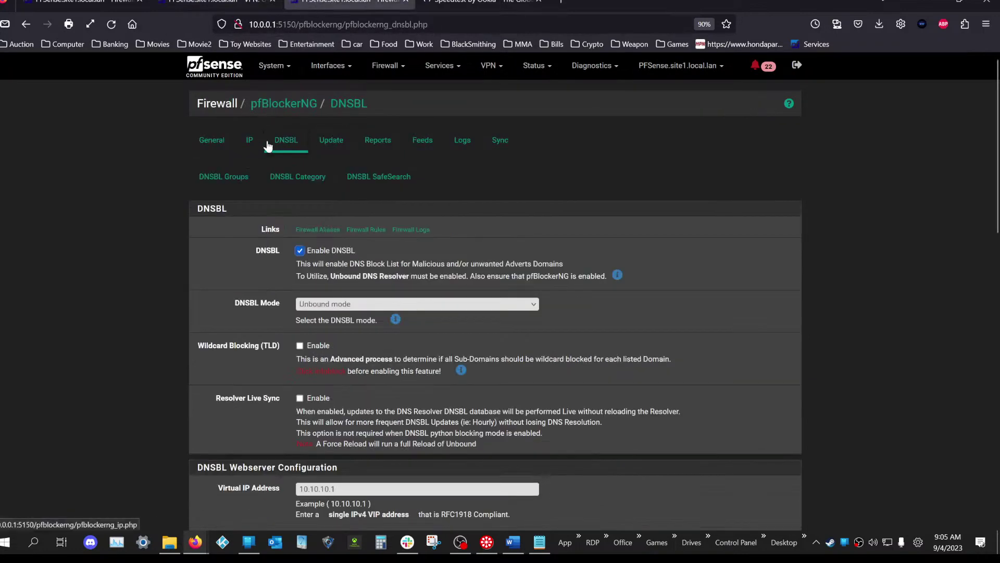
{"action": "left_click", "coordinate": [425, 148]}
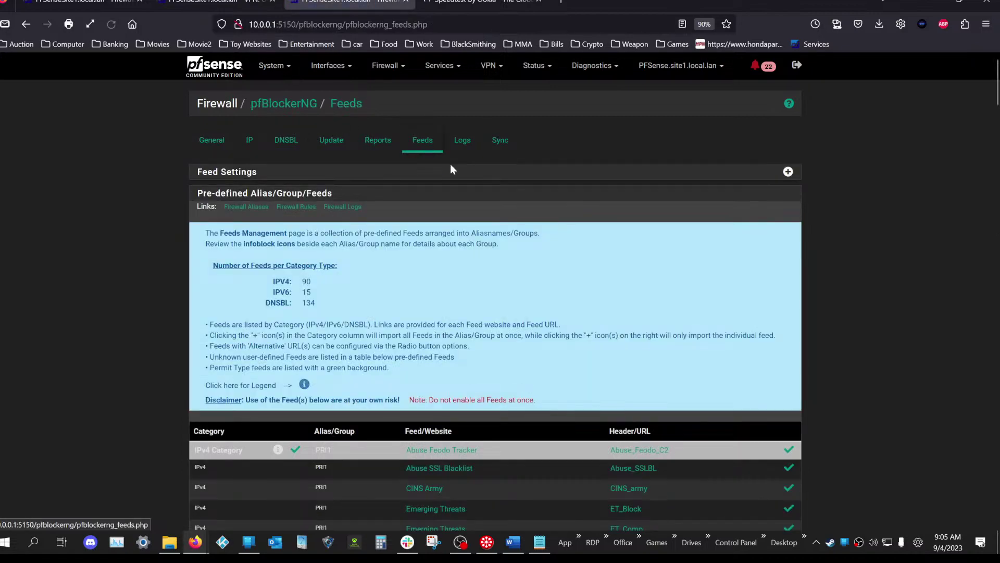
{"action": "scroll", "coordinate": [450, 164], "scroll_direction": "down", "scroll_amount": 7}
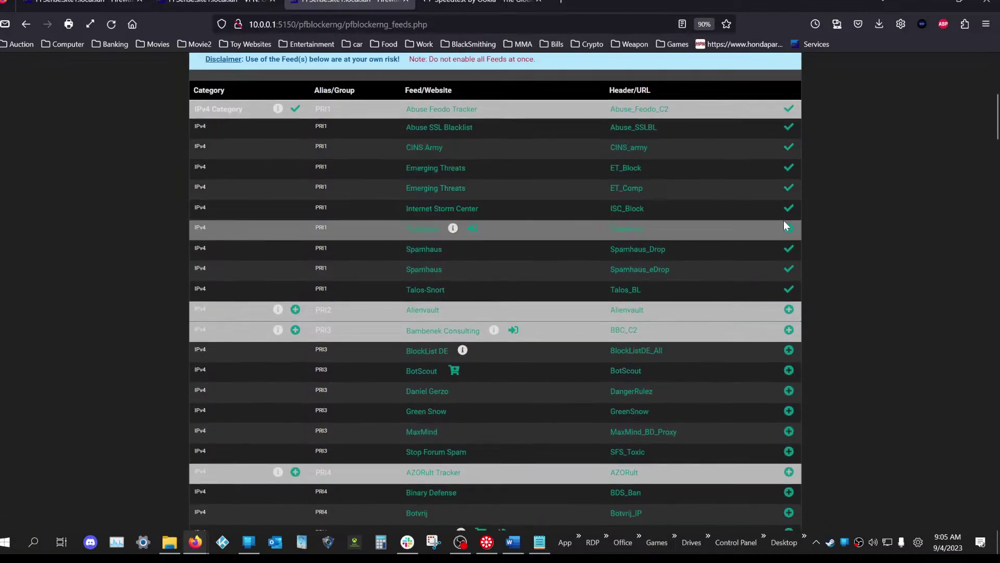
{"action": "scroll", "coordinate": [784, 221], "scroll_direction": "down", "scroll_amount": 5}
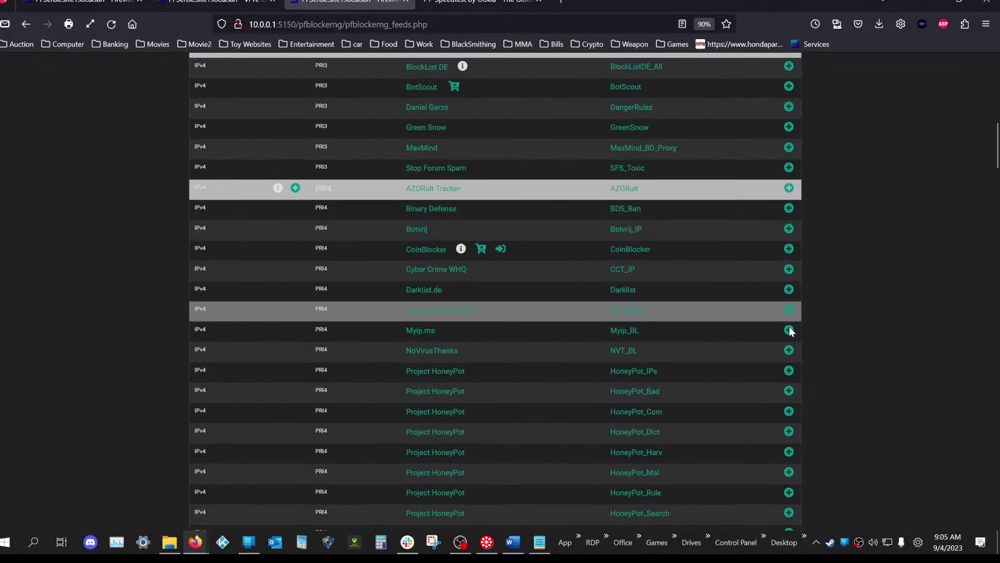
{"action": "scroll", "coordinate": [467, 243], "scroll_direction": "up", "scroll_amount": 15}
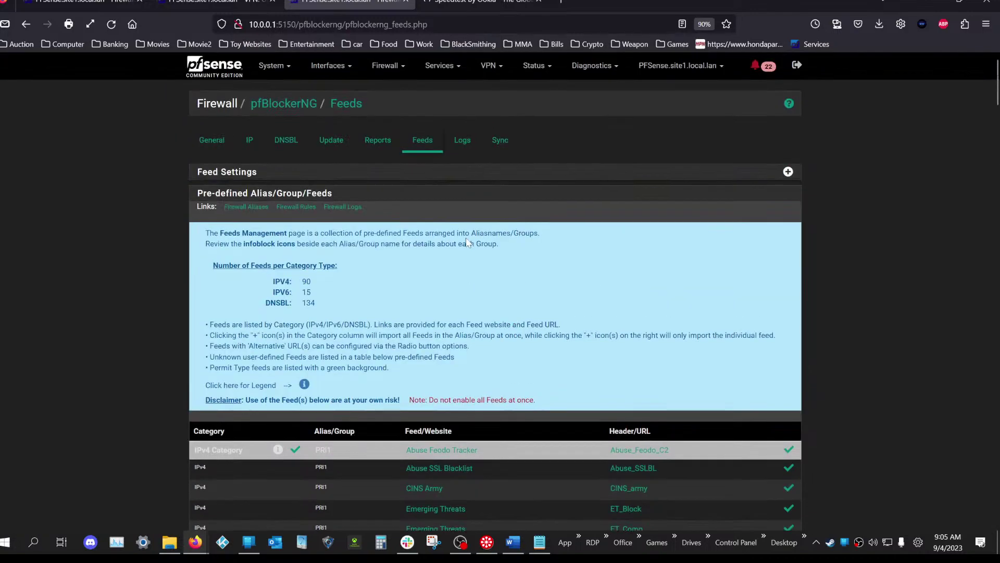
- Look over the pfBlockerNG update settings and log viewer, and return to the feeds overview
{"action": "left_click", "coordinate": [317, 135]}
{"action": "scroll", "coordinate": [311, 199], "scroll_direction": "down", "scroll_amount": 4}
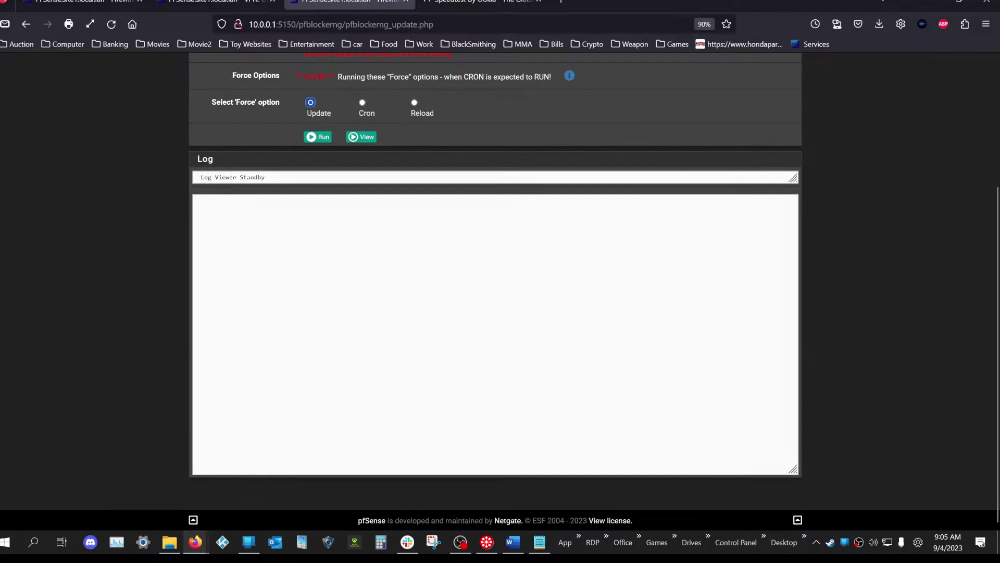
{"action": "scroll", "coordinate": [495, 286], "scroll_direction": "up", "scroll_amount": 3}
{"action": "left_click", "coordinate": [378, 140]}
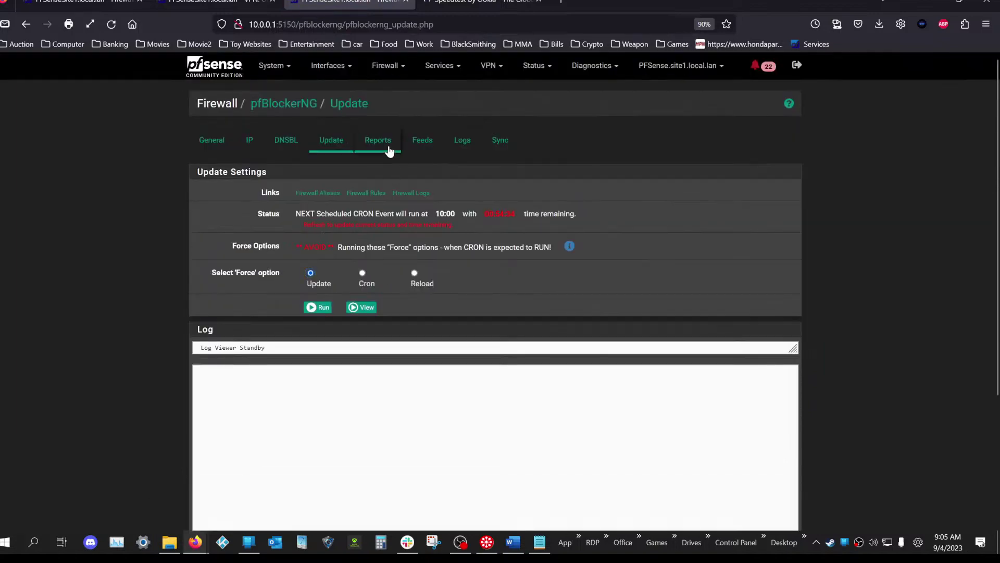
{"action": "left_click", "coordinate": [419, 147]}
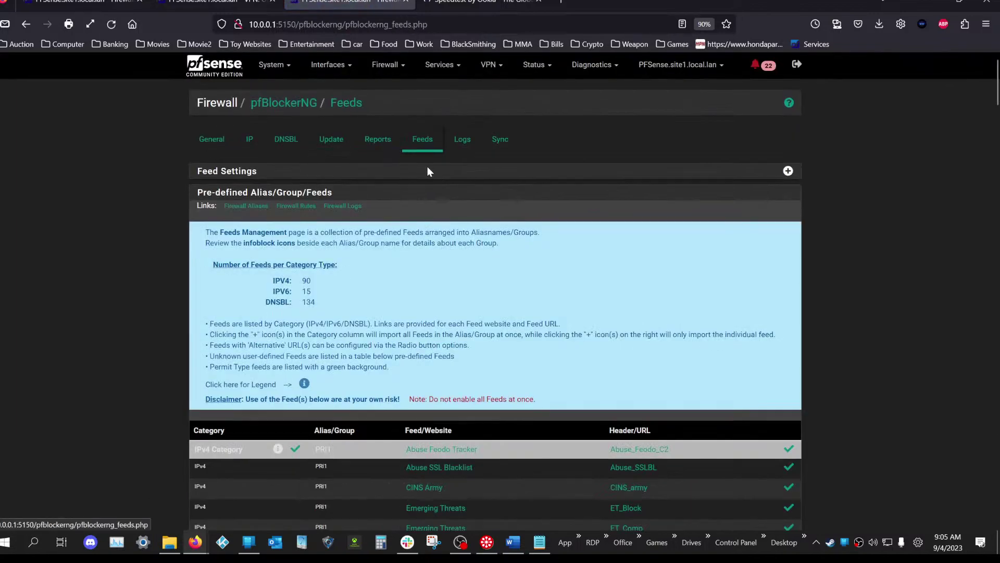
{"action": "scroll", "coordinate": [675, 350], "scroll_direction": "down", "scroll_amount": 6}
{"action": "scroll", "coordinate": [465, 309], "scroll_direction": "up", "scroll_amount": 5}
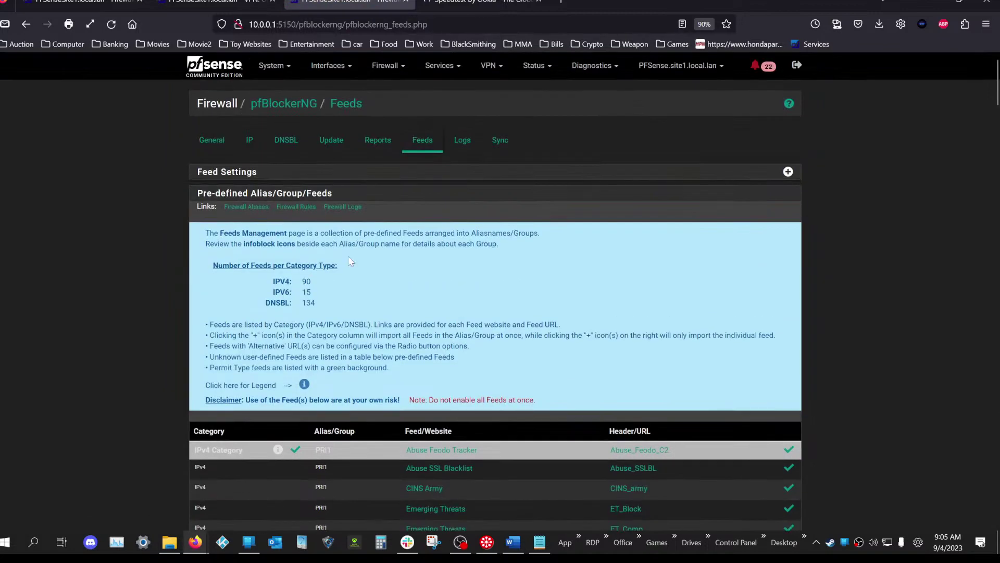
- Review the pfBlockerNG DNSBL settings from the webserver configuration down to the whitelists and DNSBL IPs
{"action": "left_click", "coordinate": [288, 146]}
{"action": "scroll", "coordinate": [323, 312], "scroll_direction": "down", "scroll_amount": 4}
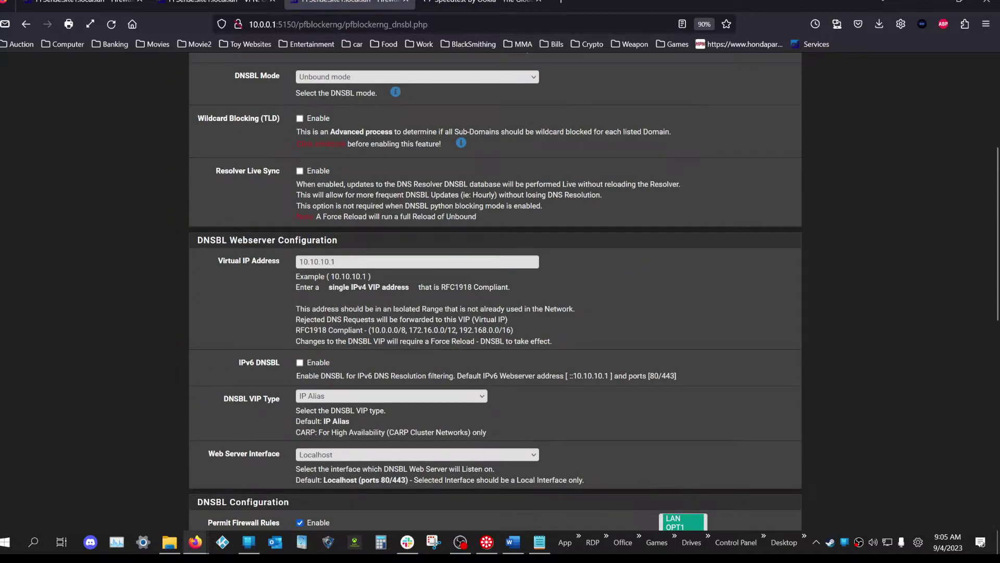
{"action": "scroll", "coordinate": [255, 230], "scroll_direction": "down", "scroll_amount": 3}
{"action": "scroll", "coordinate": [264, 229], "scroll_direction": "down", "scroll_amount": 4}
{"action": "scroll", "coordinate": [284, 242], "scroll_direction": "down", "scroll_amount": 3}
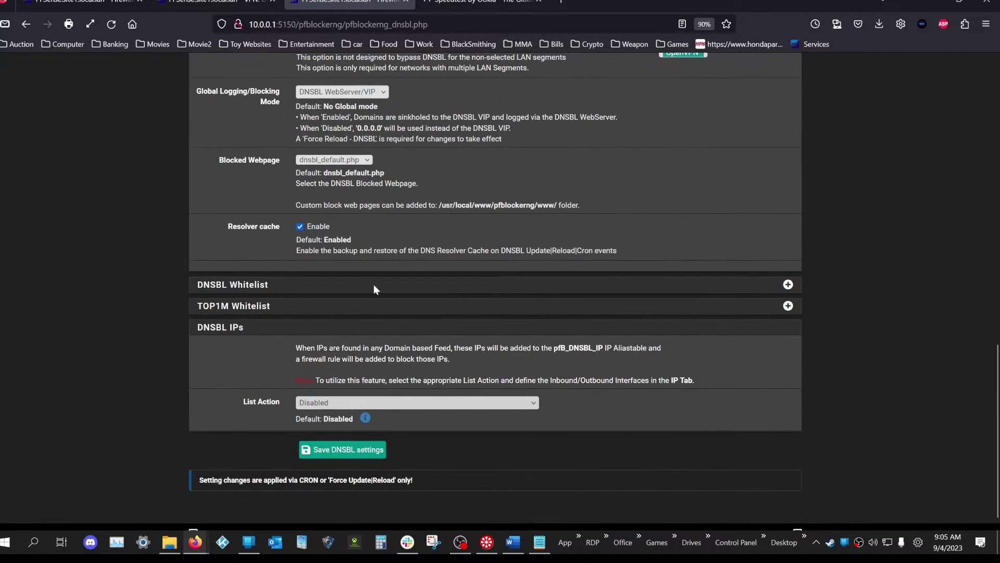
{"action": "right_click", "coordinate": [405, 295]}
{"action": "key", "text": "Escape"}
{"action": "key", "text": "Home"}
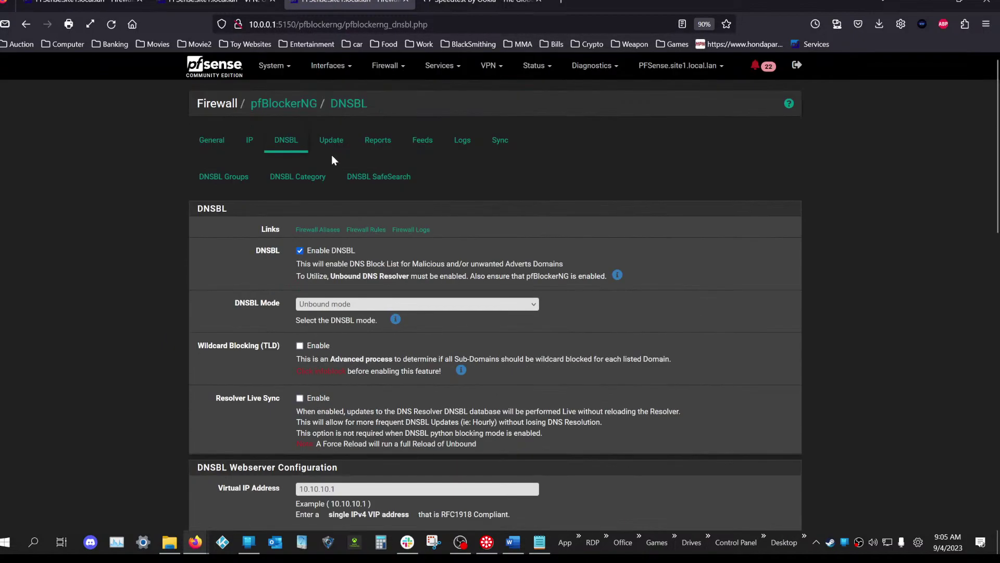
- View the pfBlockerNG log browser, and examine the IP block and DNSBL block entries in the alerts report
{"action": "left_click", "coordinate": [458, 148]}
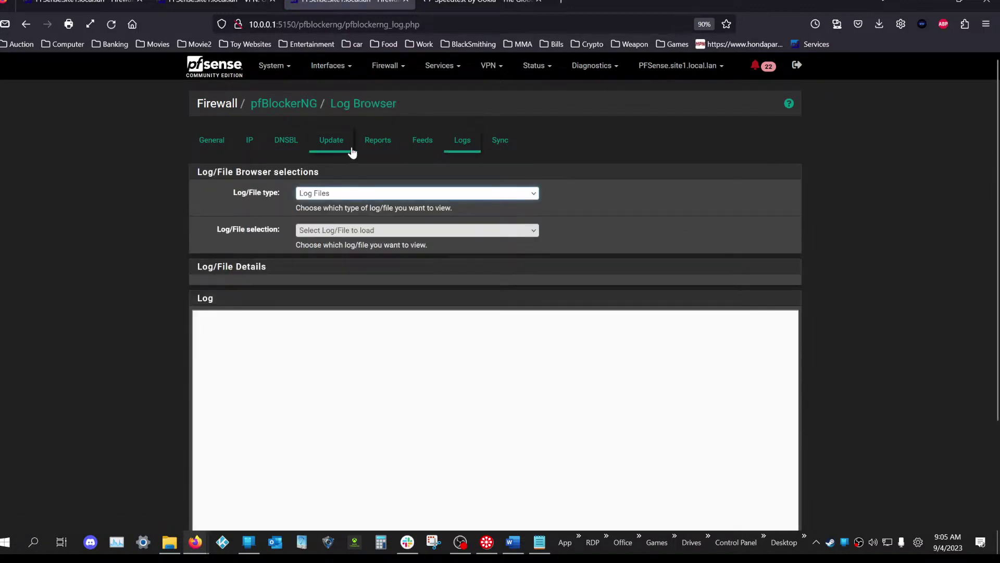
{"action": "left_click", "coordinate": [376, 141]}
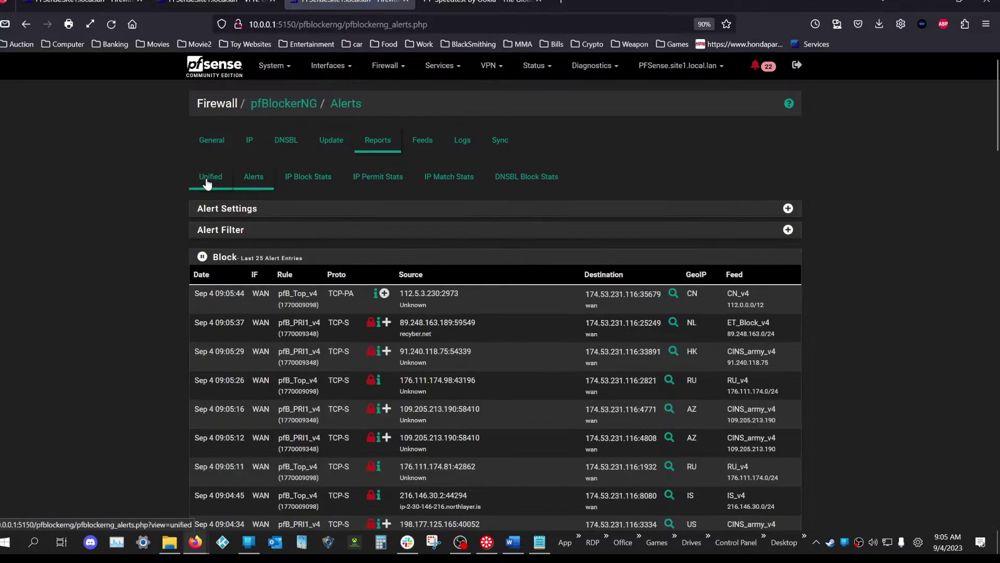
{"action": "scroll", "coordinate": [246, 214], "scroll_direction": "down", "scroll_amount": 3}
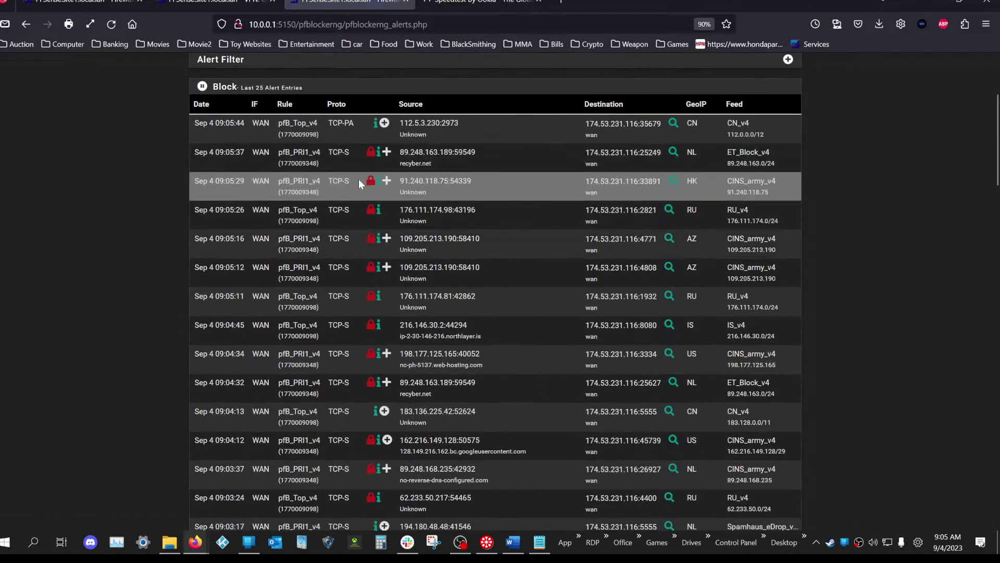
{"action": "scroll", "coordinate": [646, 215], "scroll_direction": "down", "scroll_amount": 1}
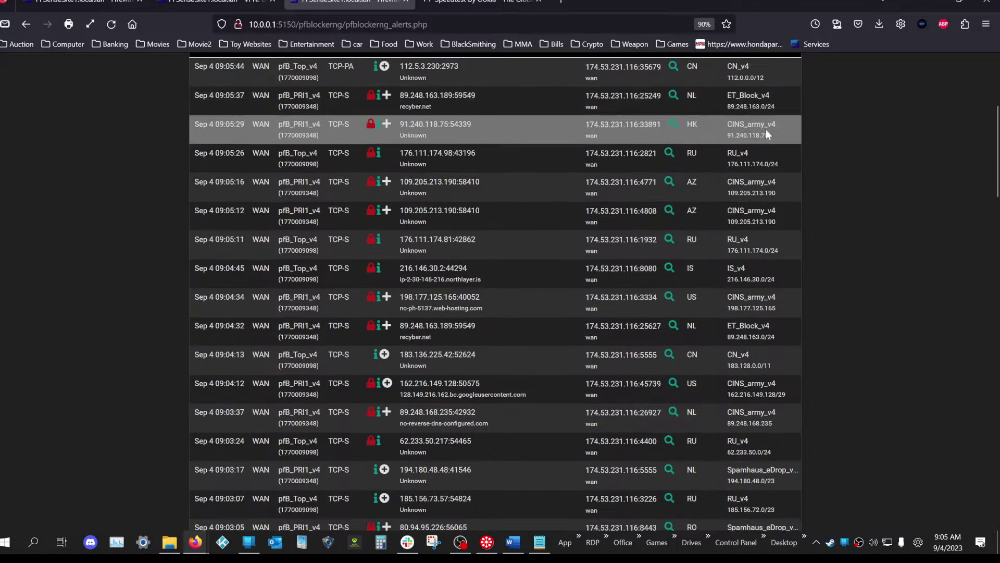
{"action": "scroll", "coordinate": [736, 131], "scroll_direction": "up", "scroll_amount": 1}
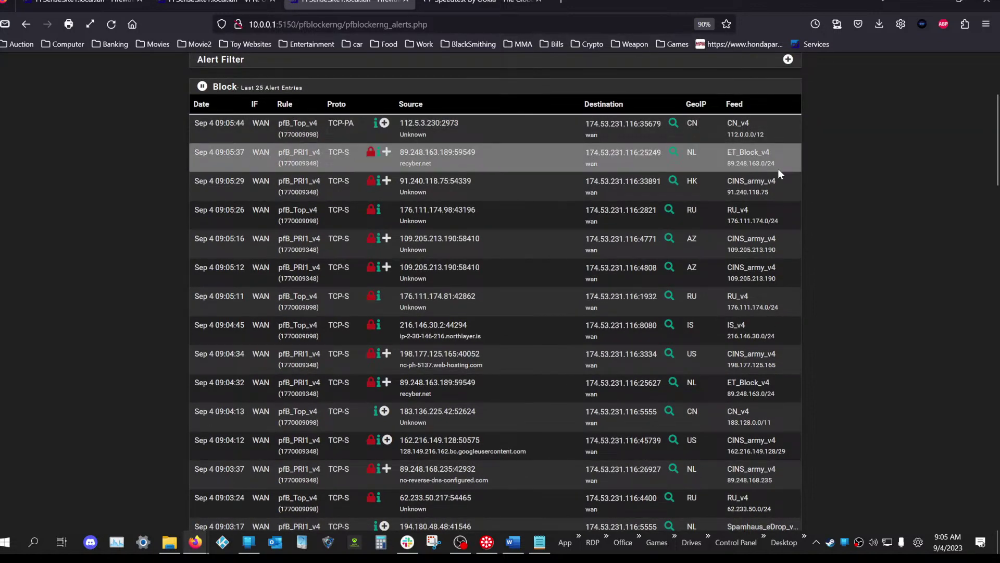
{"action": "scroll", "coordinate": [780, 173], "scroll_direction": "down", "scroll_amount": 4}
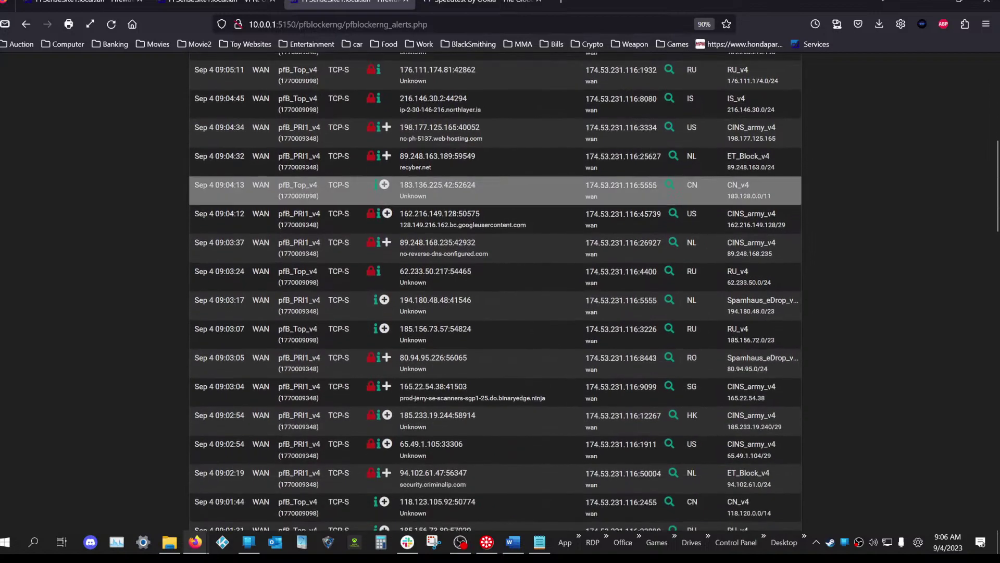
{"action": "scroll", "coordinate": [780, 190], "scroll_direction": "down", "scroll_amount": 7}
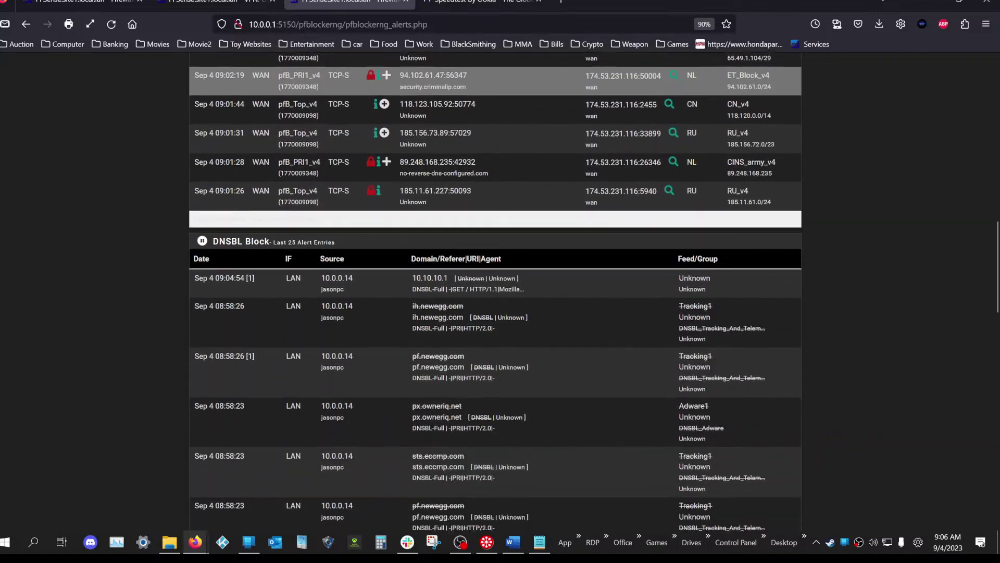
{"action": "scroll", "coordinate": [699, 203], "scroll_direction": "up", "scroll_amount": 9}
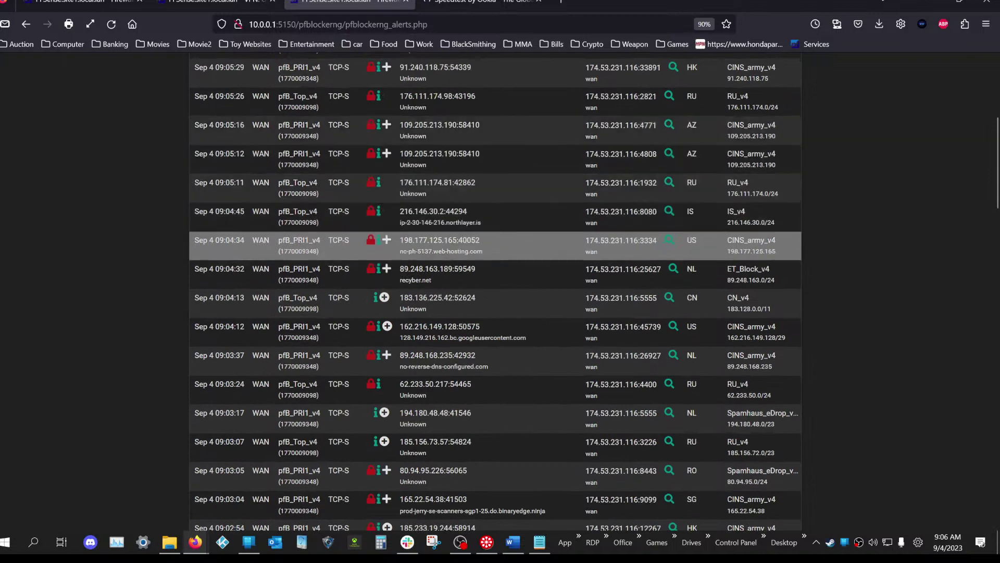
{"action": "scroll", "coordinate": [539, 198], "scroll_direction": "up", "scroll_amount": 3}
{"action": "scroll", "coordinate": [420, 76], "scroll_direction": "up", "scroll_amount": 2}
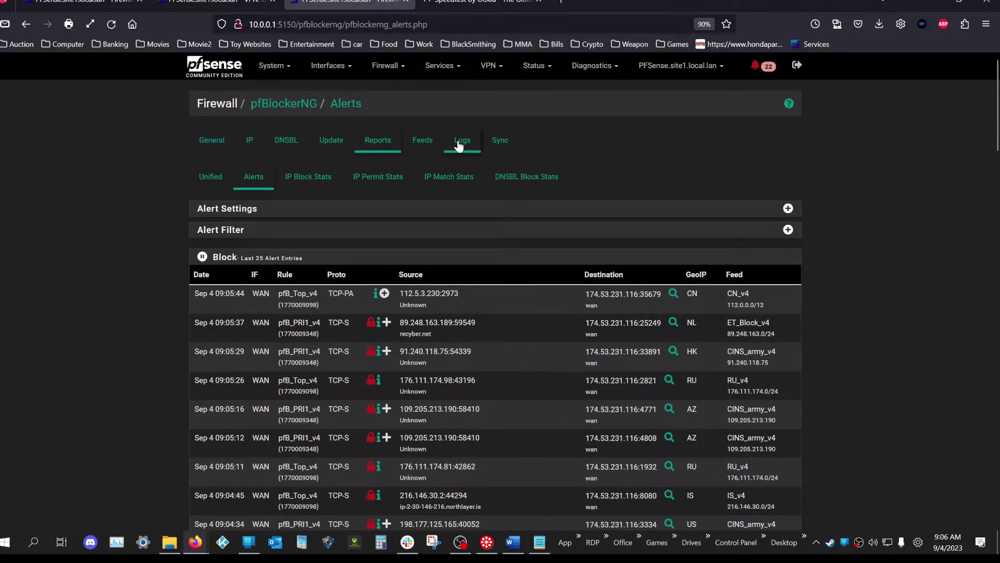
- Open the pfBlockerNG feeds and examine which feeds are enabled in the IPv4 PRI1 group
{"action": "left_click", "coordinate": [428, 146]}
{"action": "scroll", "coordinate": [596, 197], "scroll_direction": "down", "scroll_amount": 2}
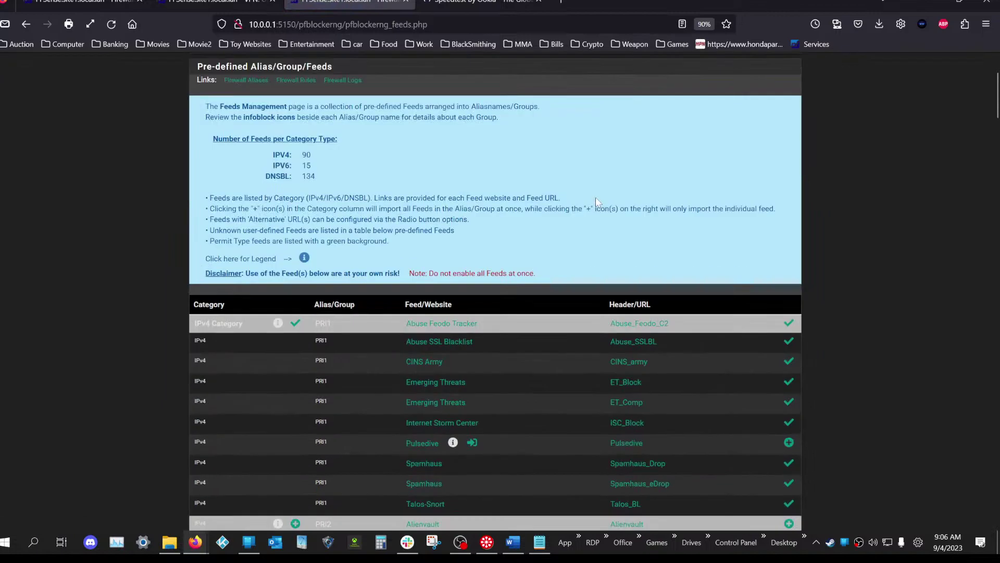
{"action": "scroll", "coordinate": [596, 200], "scroll_direction": "down", "scroll_amount": 1}
{"action": "scroll", "coordinate": [605, 179], "scroll_direction": "down", "scroll_amount": 3}
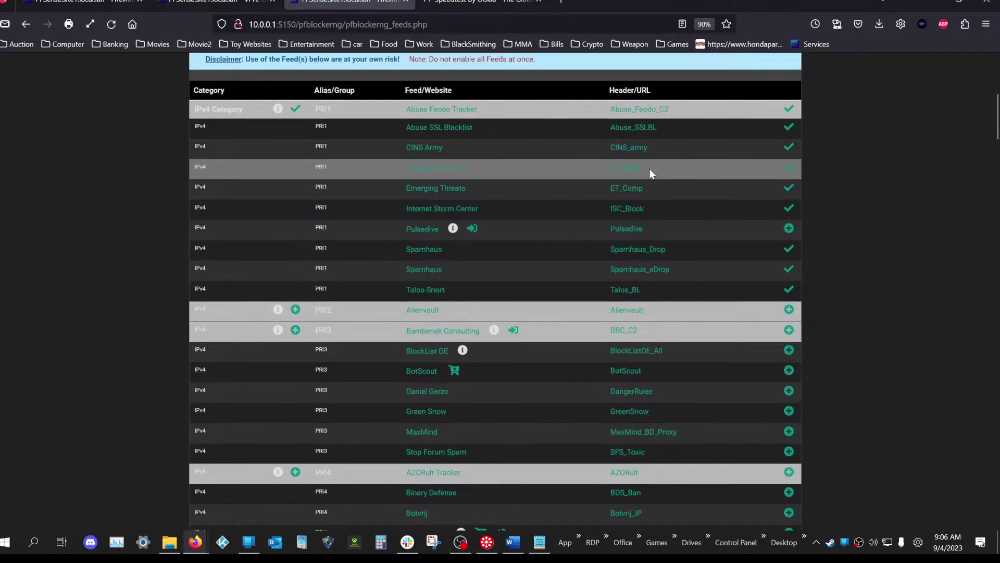
{"action": "scroll", "coordinate": [650, 168], "scroll_direction": "down", "scroll_amount": 1}
{"action": "scroll", "coordinate": [649, 169], "scroll_direction": "up", "scroll_amount": 2}
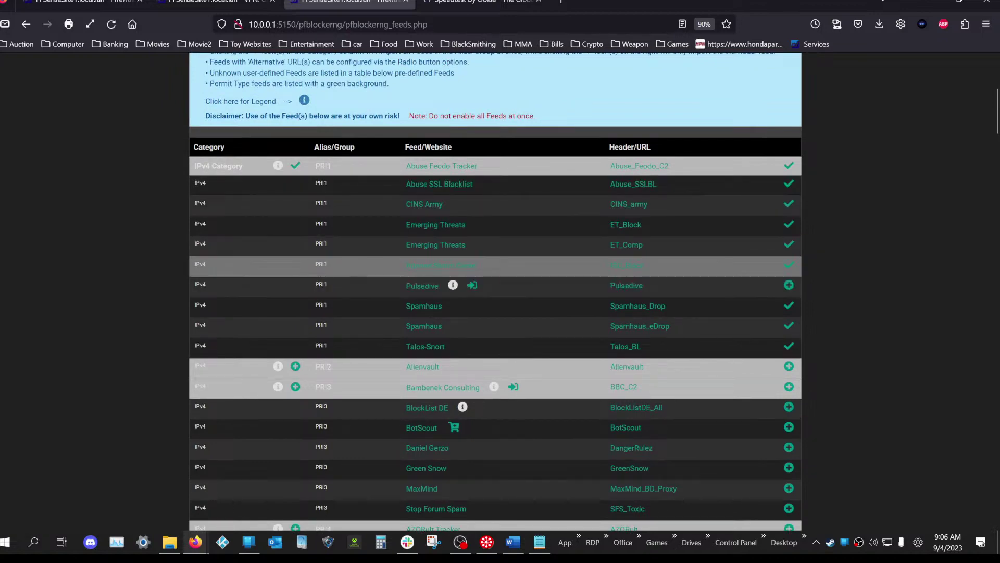
- Look through the remaining IPv4, IPv6 and DNSBL feed groups, and return to the feeds overview
{"action": "scroll", "coordinate": [332, 270], "scroll_direction": "down", "scroll_amount": 15}
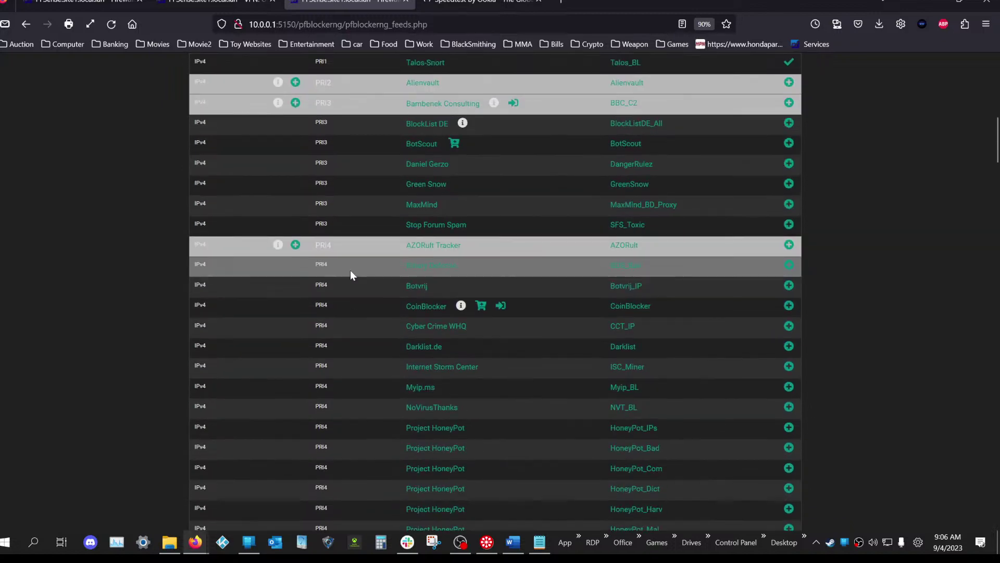
{"action": "scroll", "coordinate": [350, 269], "scroll_direction": "down", "scroll_amount": 4}
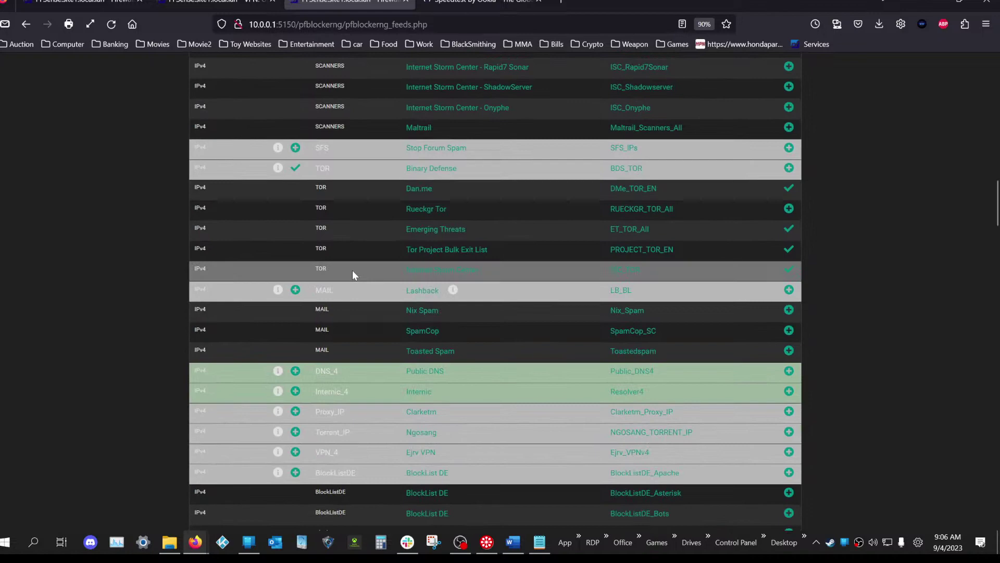
{"action": "scroll", "coordinate": [334, 271], "scroll_direction": "down", "scroll_amount": 2}
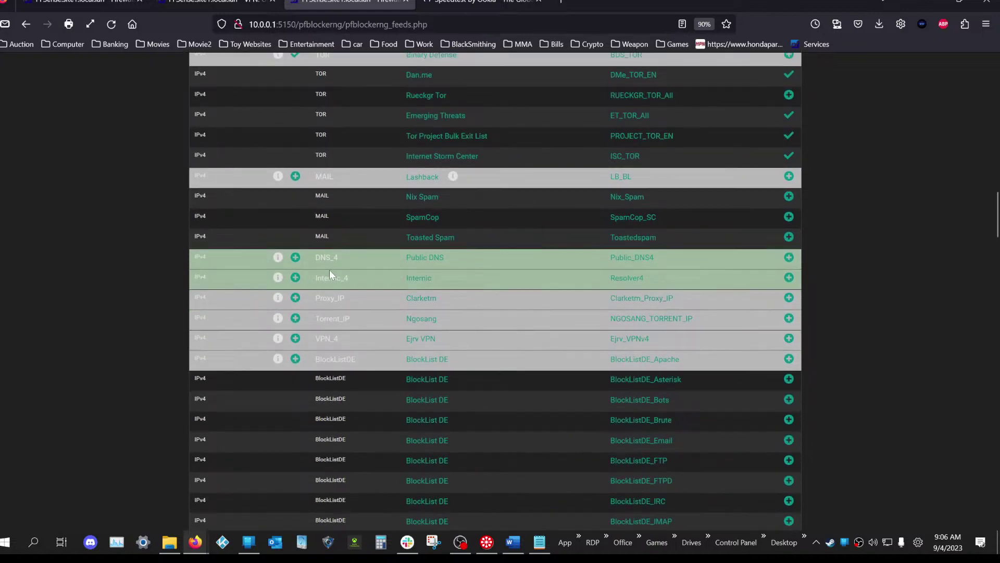
{"action": "scroll", "coordinate": [323, 231], "scroll_direction": "down", "scroll_amount": 3}
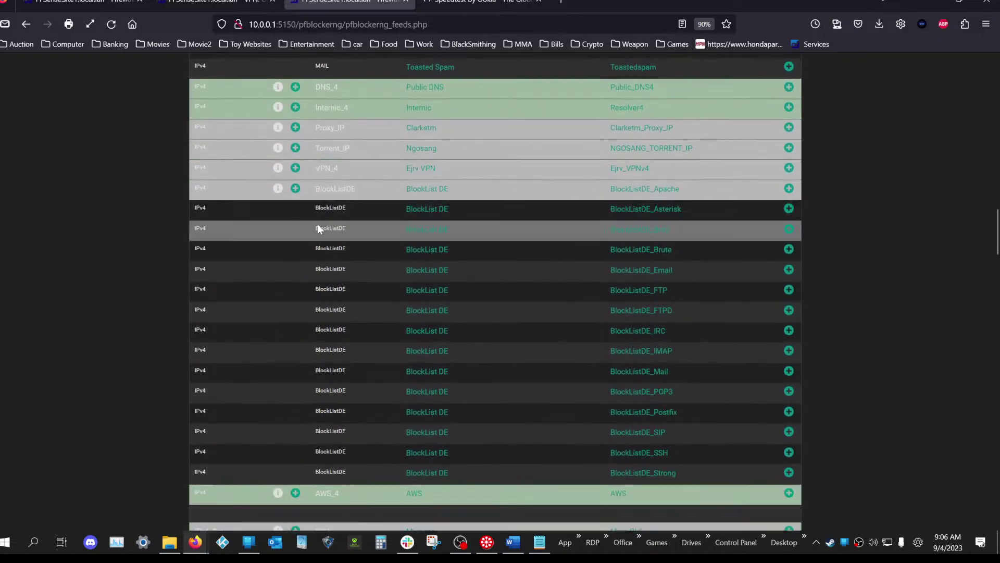
{"action": "scroll", "coordinate": [348, 283], "scroll_direction": "down", "scroll_amount": 8}
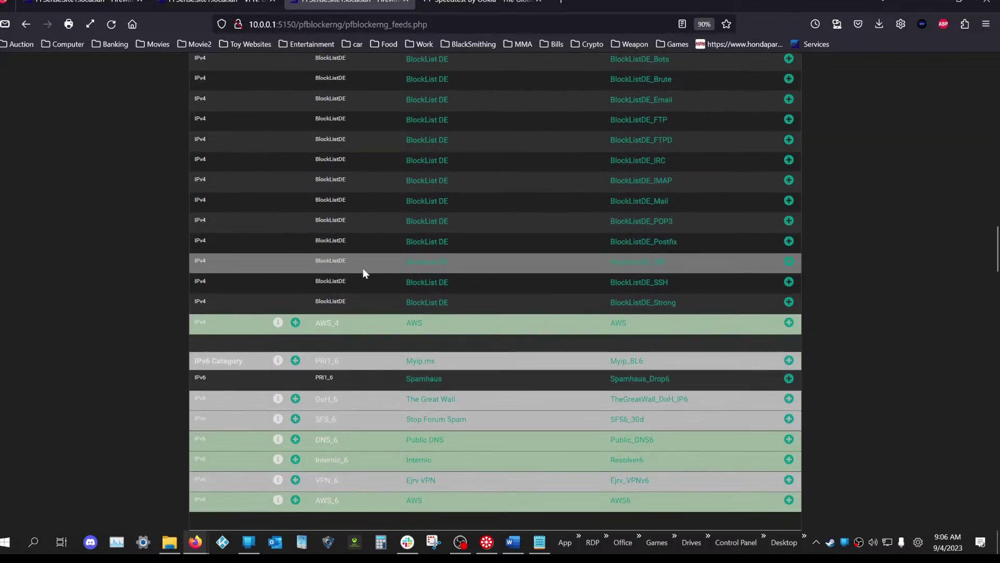
{"action": "scroll", "coordinate": [377, 280], "scroll_direction": "down", "scroll_amount": 10}
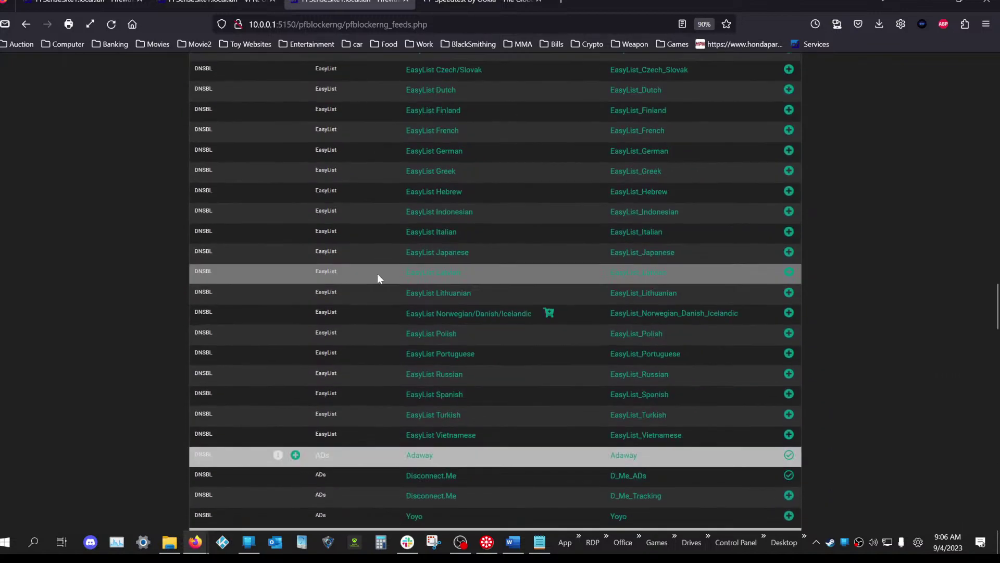
{"action": "scroll", "coordinate": [380, 282], "scroll_direction": "down", "scroll_amount": 8}
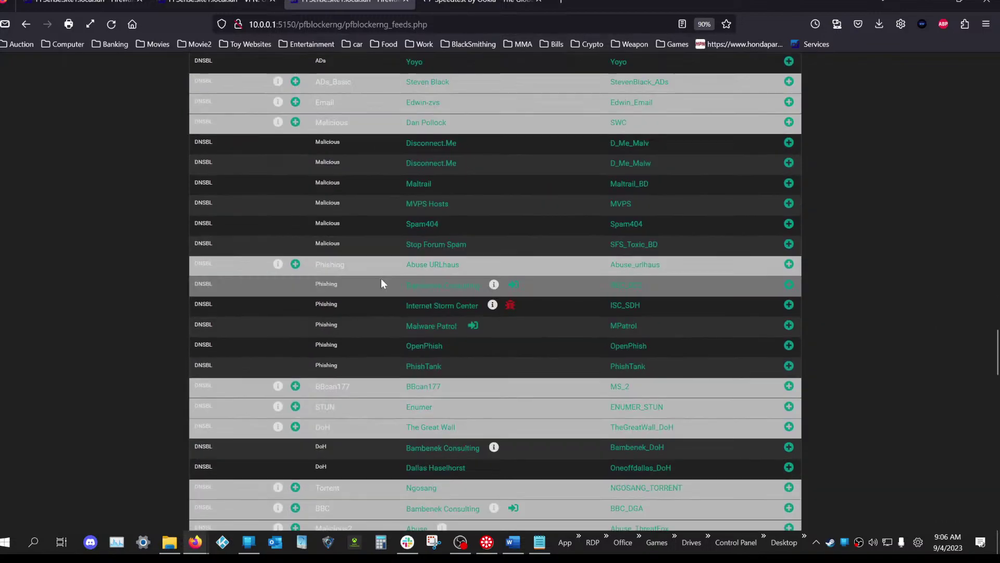
{"action": "scroll", "coordinate": [391, 282], "scroll_direction": "up", "scroll_amount": 20}
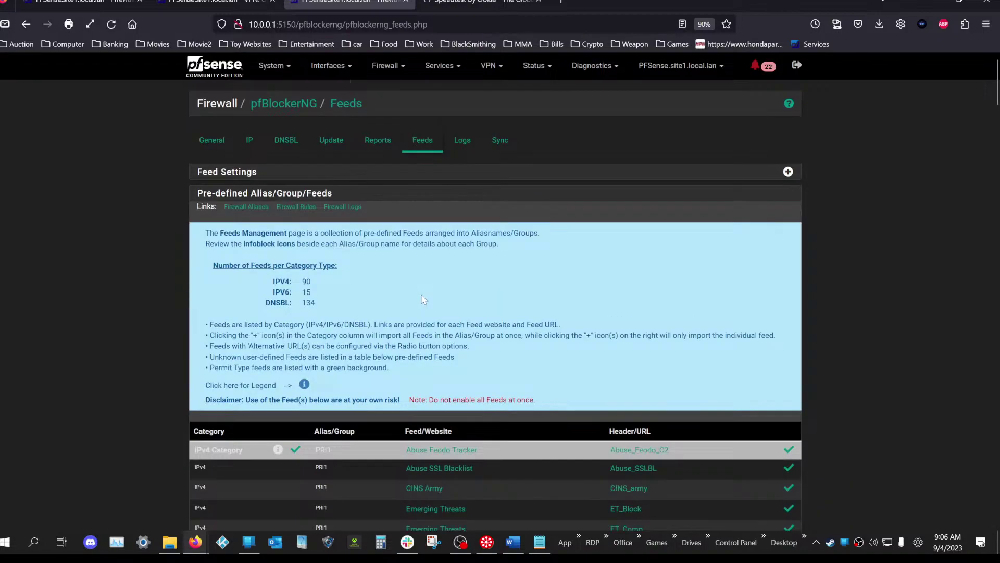
- Re-examine the IPv4 feeds from the PRI groups through the TOR, MAIL and BlockListDE groups
{"action": "scroll", "coordinate": [420, 295], "scroll_direction": "down", "scroll_amount": 4}
{"action": "scroll", "coordinate": [421, 296], "scroll_direction": "down", "scroll_amount": 3}
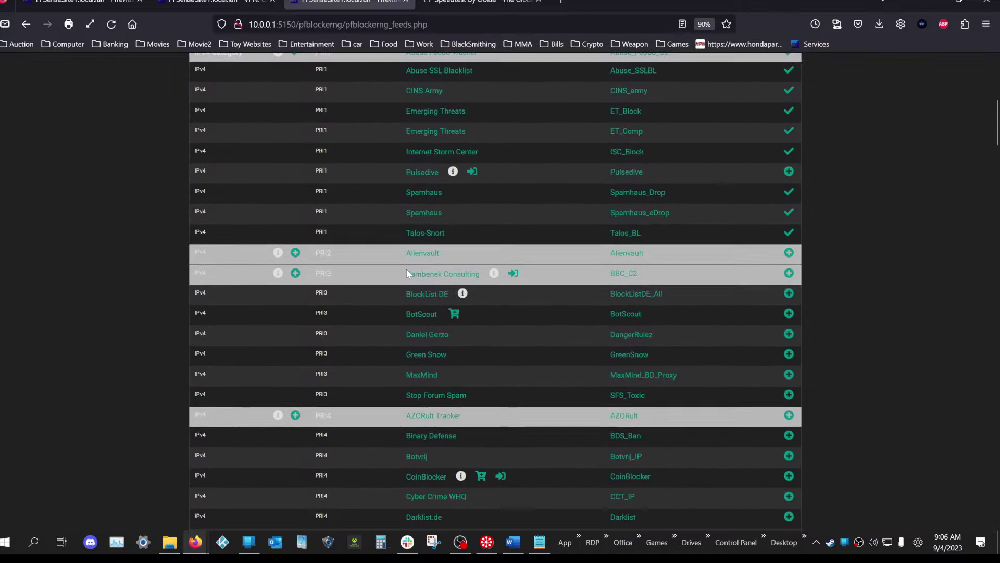
{"action": "scroll", "coordinate": [406, 269], "scroll_direction": "down", "scroll_amount": 4}
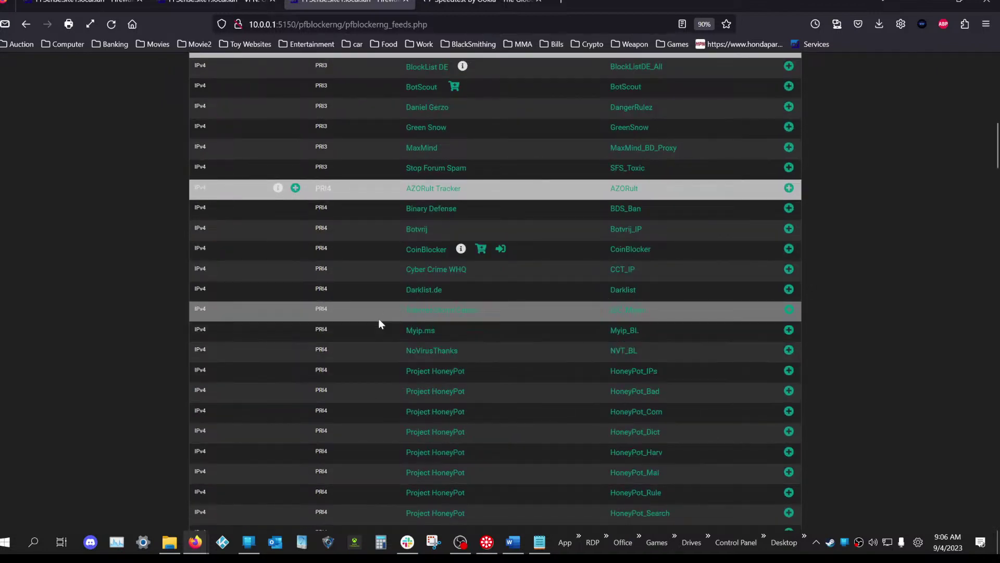
{"action": "scroll", "coordinate": [660, 299], "scroll_direction": "up", "scroll_amount": 4}
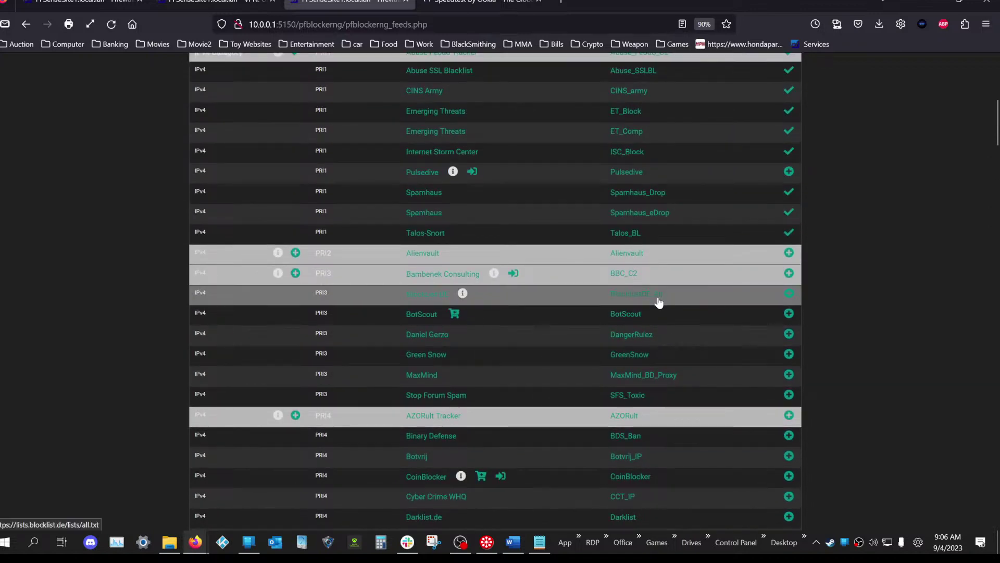
{"action": "scroll", "coordinate": [659, 297], "scroll_direction": "up", "scroll_amount": 3}
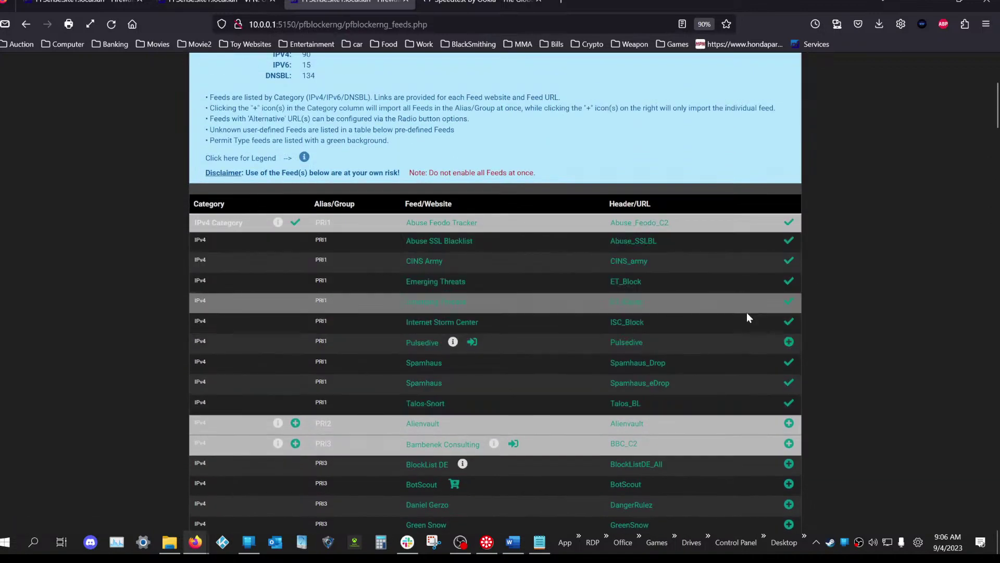
{"action": "scroll", "coordinate": [746, 311], "scroll_direction": "down", "scroll_amount": 9}
{"action": "scroll", "coordinate": [735, 291], "scroll_direction": "down", "scroll_amount": 15}
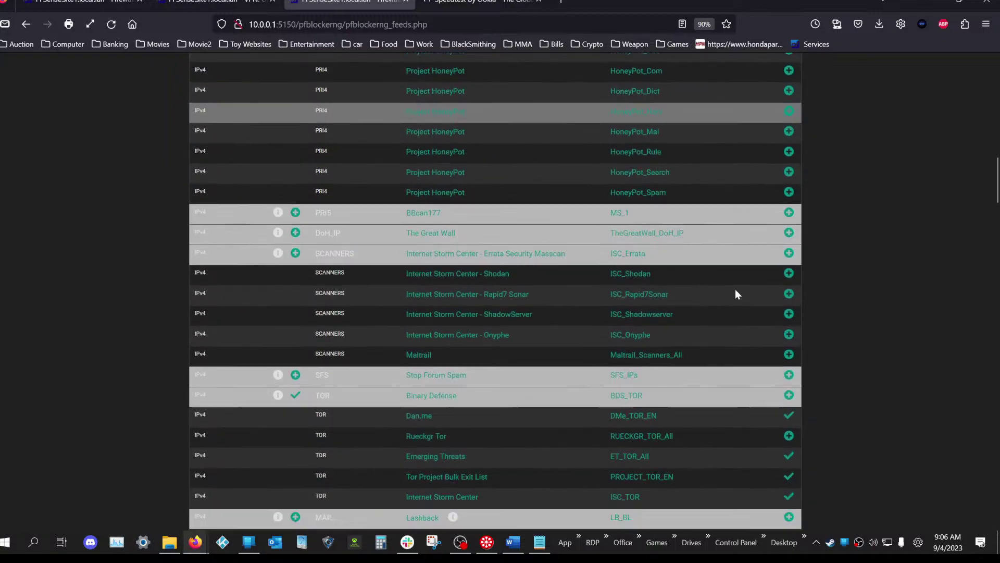
{"action": "scroll", "coordinate": [736, 289], "scroll_direction": "up", "scroll_amount": 3}
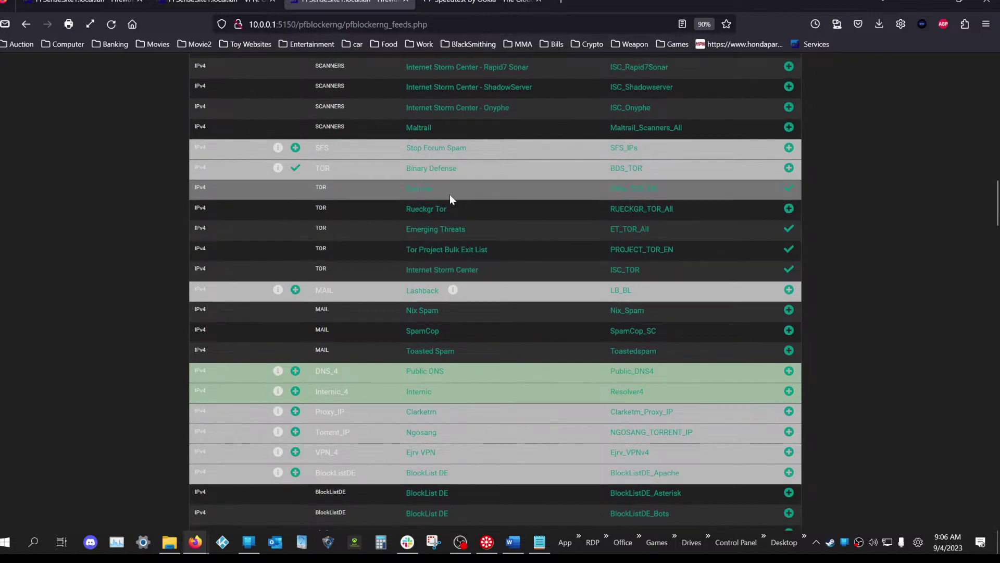
{"action": "scroll", "coordinate": [516, 271], "scroll_direction": "down", "scroll_amount": 1}
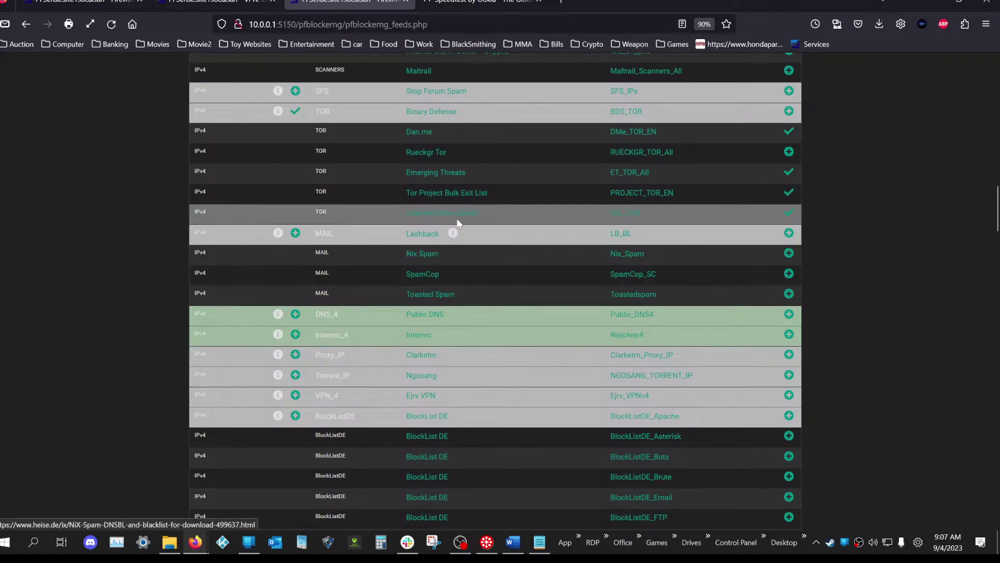
{"action": "scroll", "coordinate": [519, 213], "scroll_direction": "down", "scroll_amount": 20}
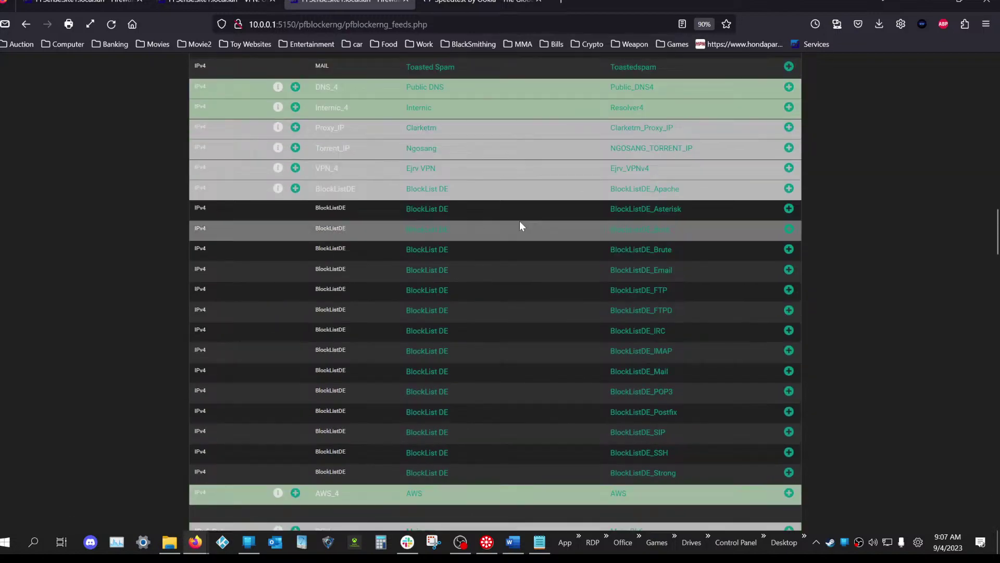
{"action": "scroll", "coordinate": [520, 231], "scroll_direction": "up", "scroll_amount": 20}
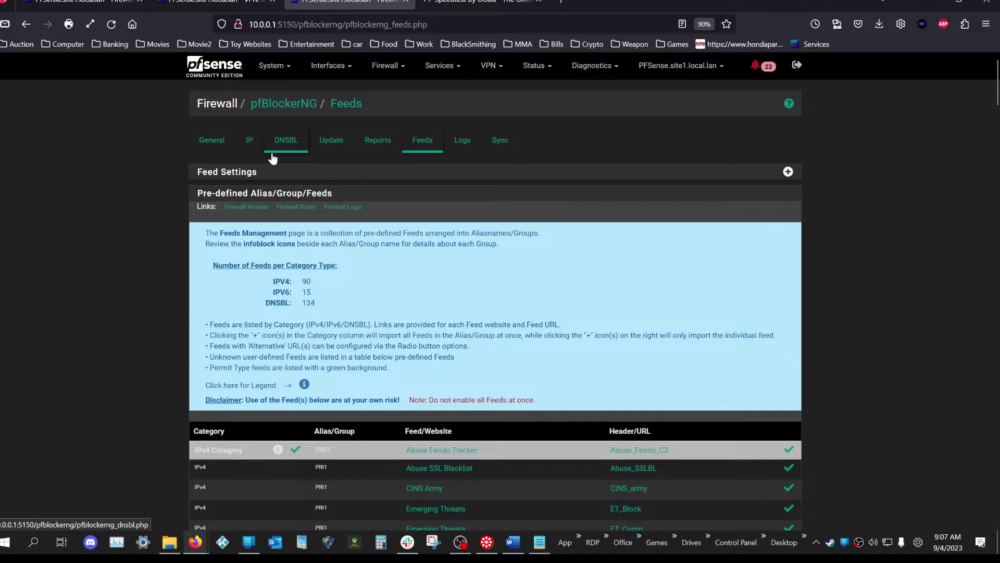
- Open the list of configured OpenVPN clients
{"action": "left_click", "coordinate": [490, 66]}
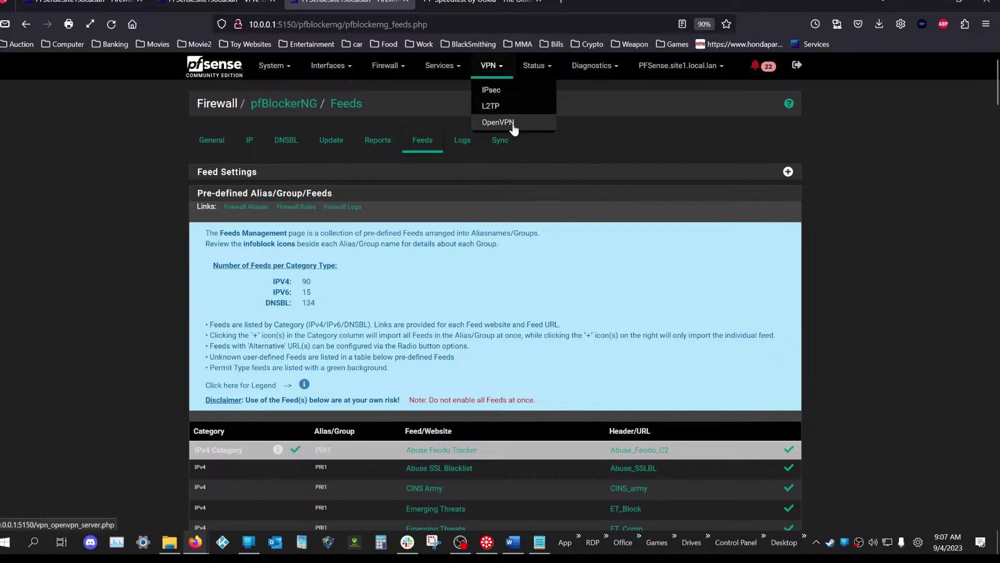
{"action": "left_click", "coordinate": [498, 122]}
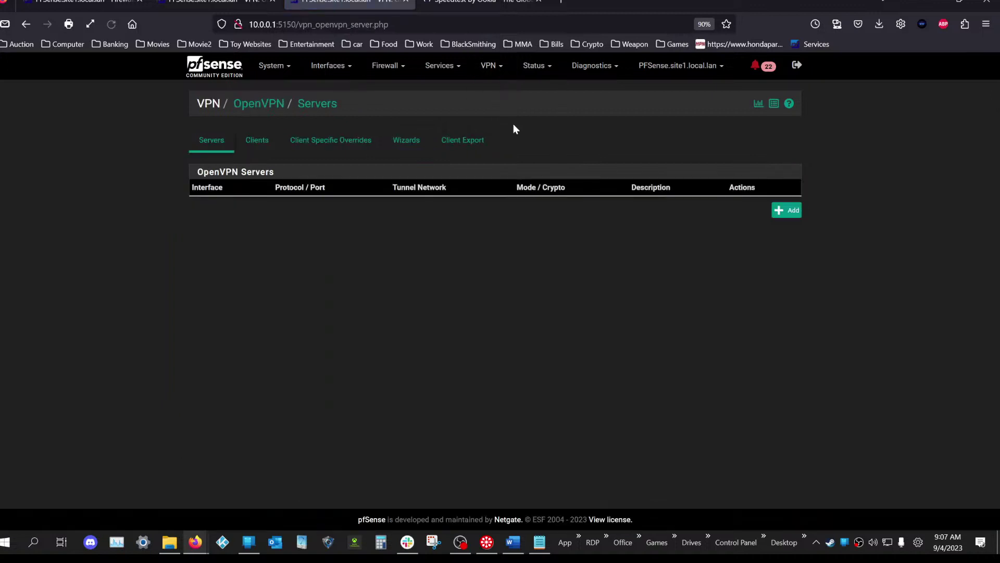
{"action": "left_click", "coordinate": [254, 143]}
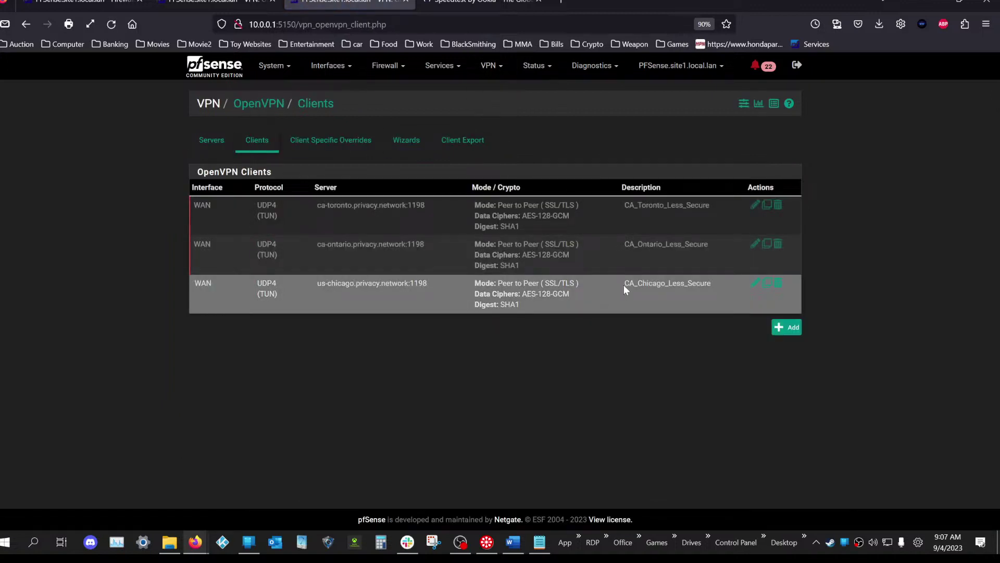
{"action": "left_click", "coordinate": [539, 68]}
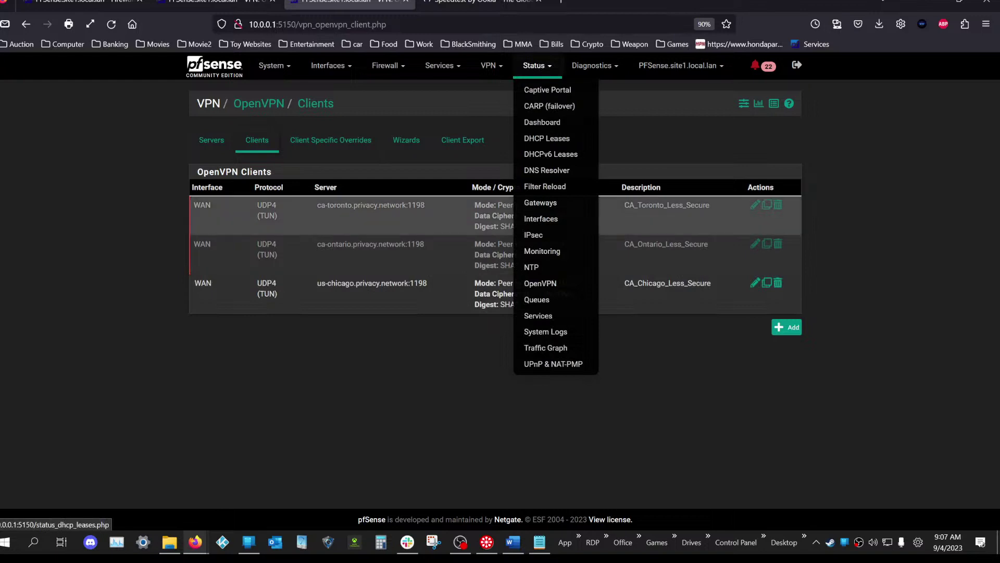
{"action": "left_click", "coordinate": [794, 485]}
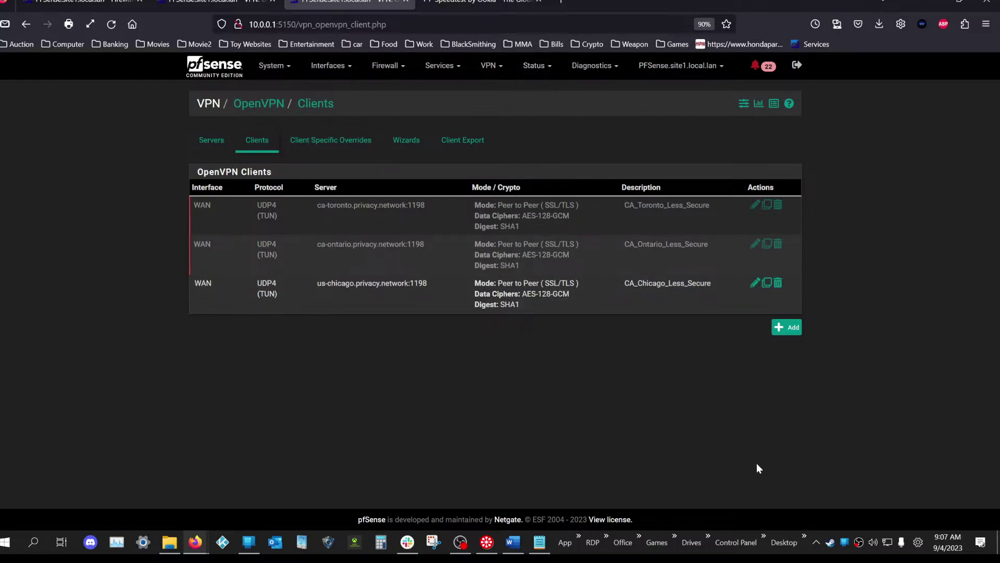
{"action": "left_click", "coordinate": [816, 542]}
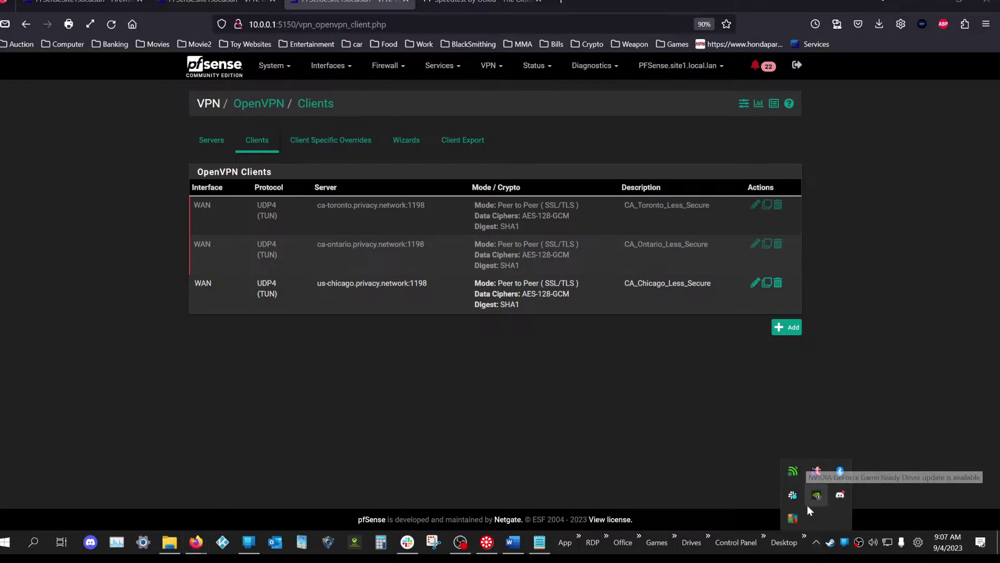
{"action": "left_click", "coordinate": [460, 543]}
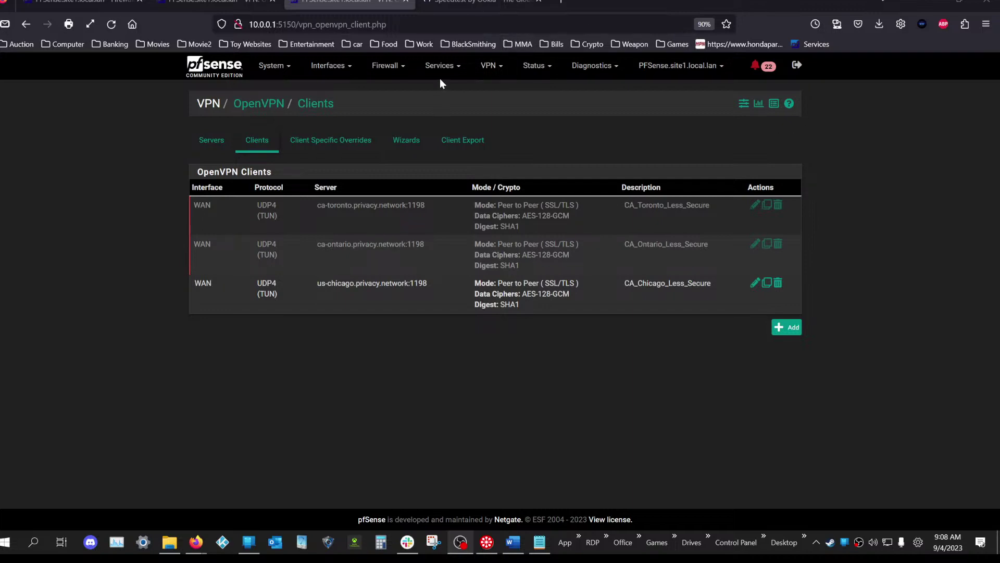
- Close the two other pfSense browser tabs, keeping the OpenVPN clients page and the speed test open
{"action": "left_click", "coordinate": [388, 72]}
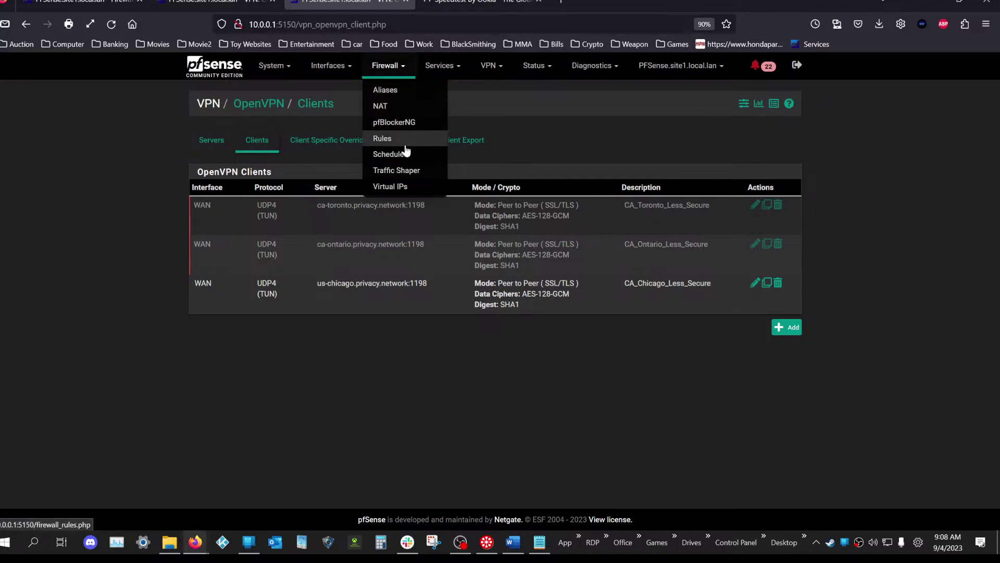
{"action": "left_click", "coordinate": [458, 68]}
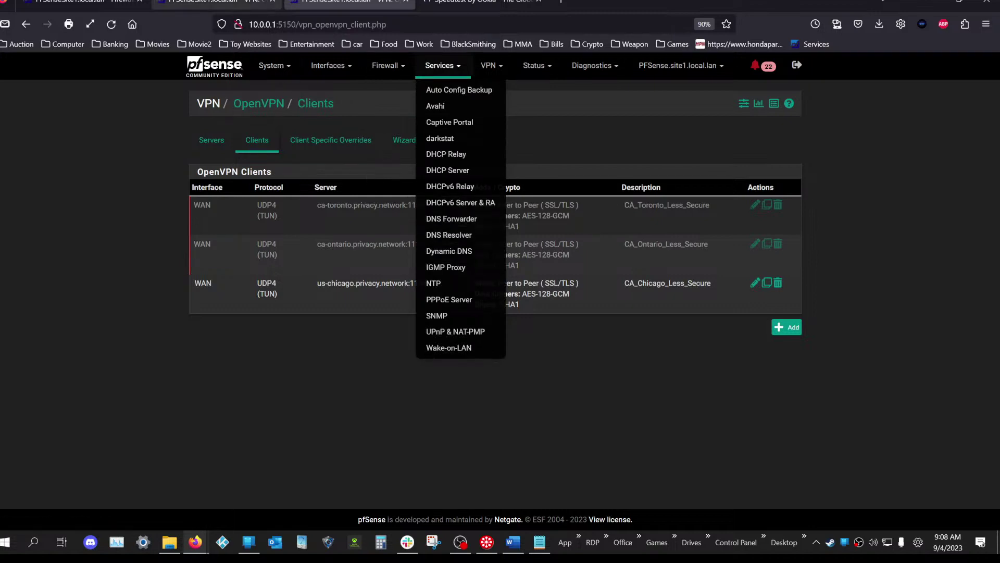
{"action": "left_click", "coordinate": [272, 4]}
{"action": "left_click", "coordinate": [140, 2]}
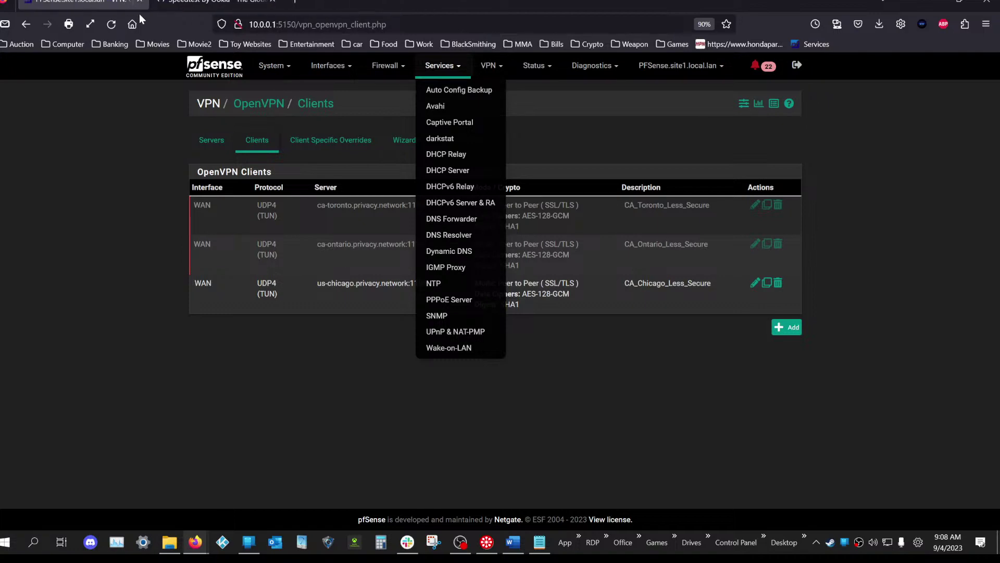
- Open the DNS Resolver and DNS Forwarder settings in separate new browser tabs
{"action": "right_click", "coordinate": [461, 237]}
{"action": "left_click", "coordinate": [480, 243]}
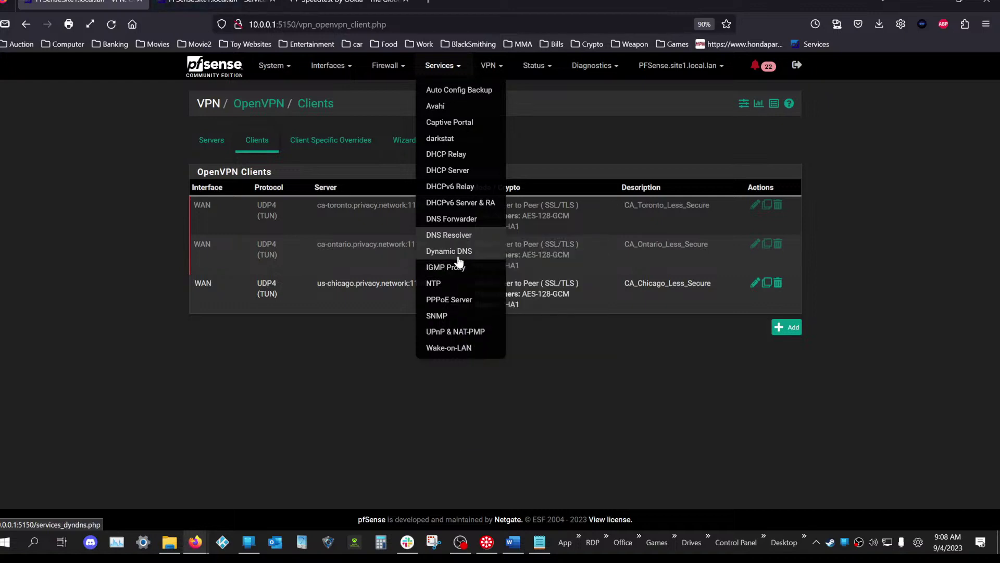
{"action": "right_click", "coordinate": [446, 216]}
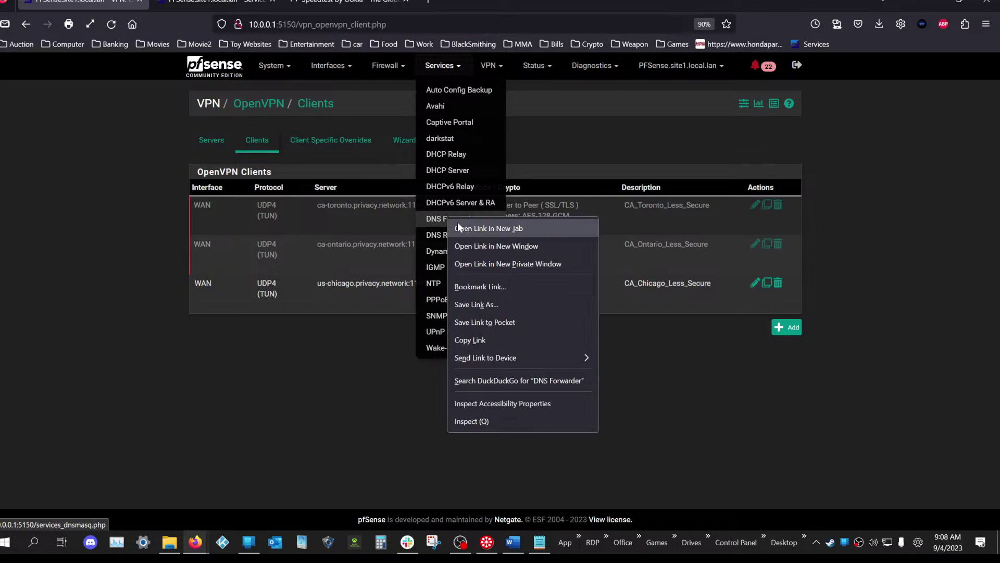
{"action": "left_click", "coordinate": [464, 226]}
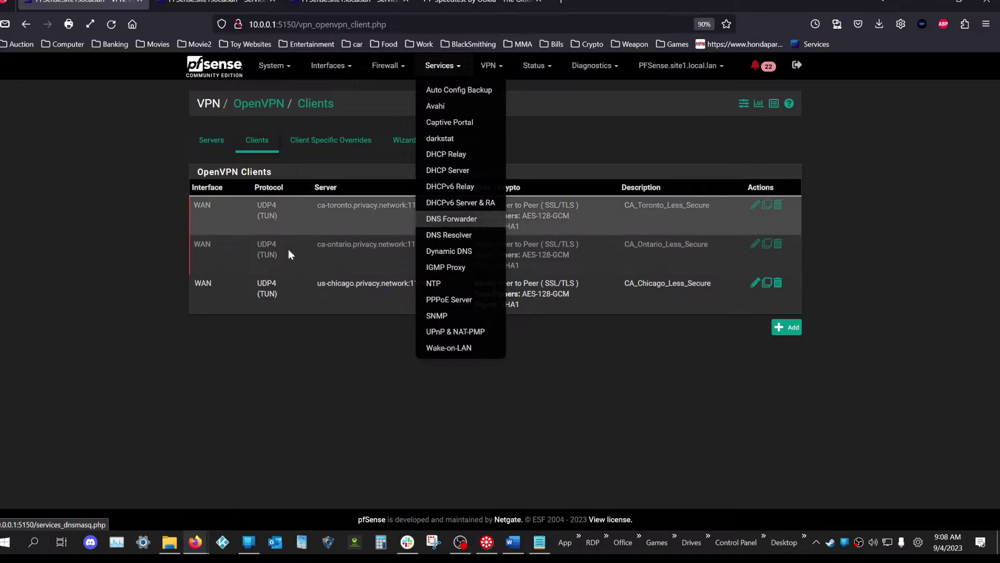
{"action": "left_click", "coordinate": [151, 244]}
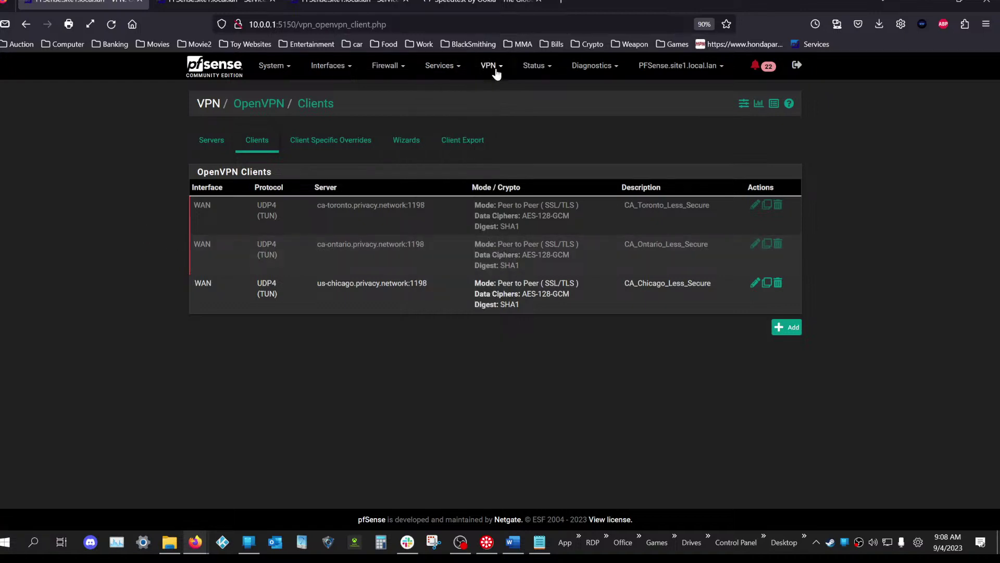
{"action": "left_click", "coordinate": [349, 66]}
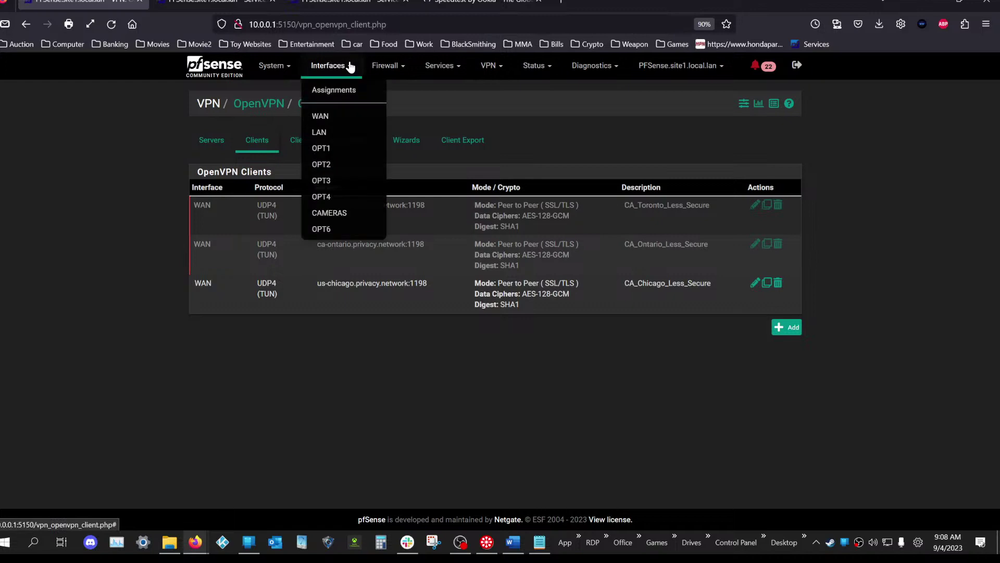
{"action": "left_click", "coordinate": [386, 68]}
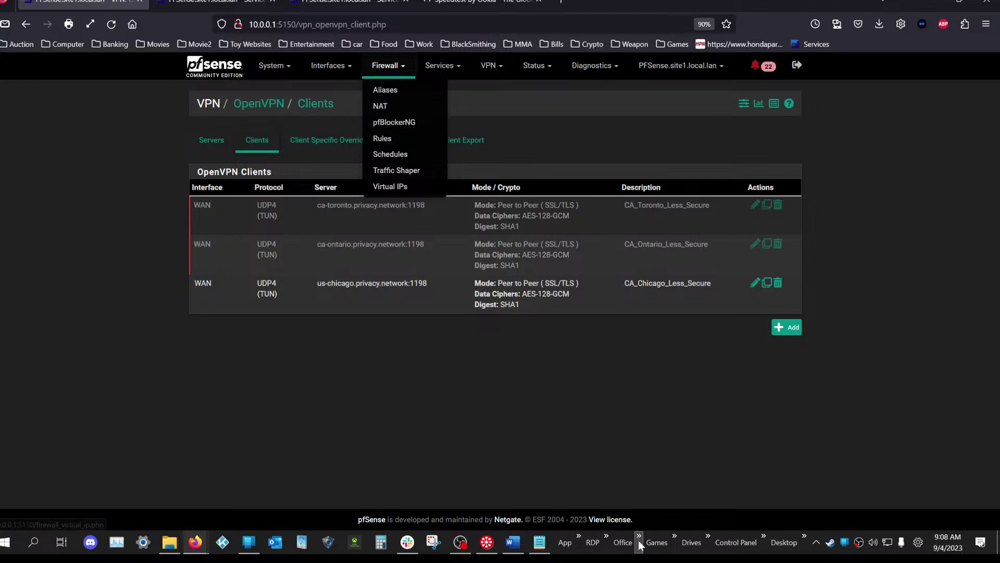
- Switch to DNS Benchmark and look through its introduction and its GRC web page
{"action": "mouse_move", "coordinate": [499, 541]}
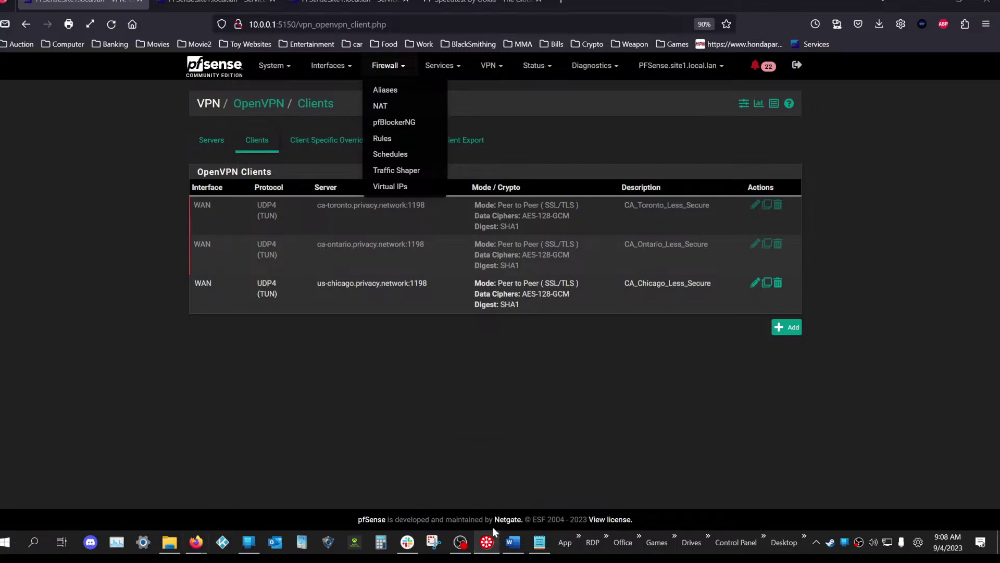
{"action": "mouse_move", "coordinate": [999, 216]}
{"action": "left_mouse_down"}
{"action": "mouse_move", "coordinate": [920, 215]}
{"action": "mouse_move", "coordinate": [999, 214]}
{"action": "left_mouse_up"}
{"action": "left_click_drag", "start_coordinate": [999, 156], "coordinate": [528, 91]}
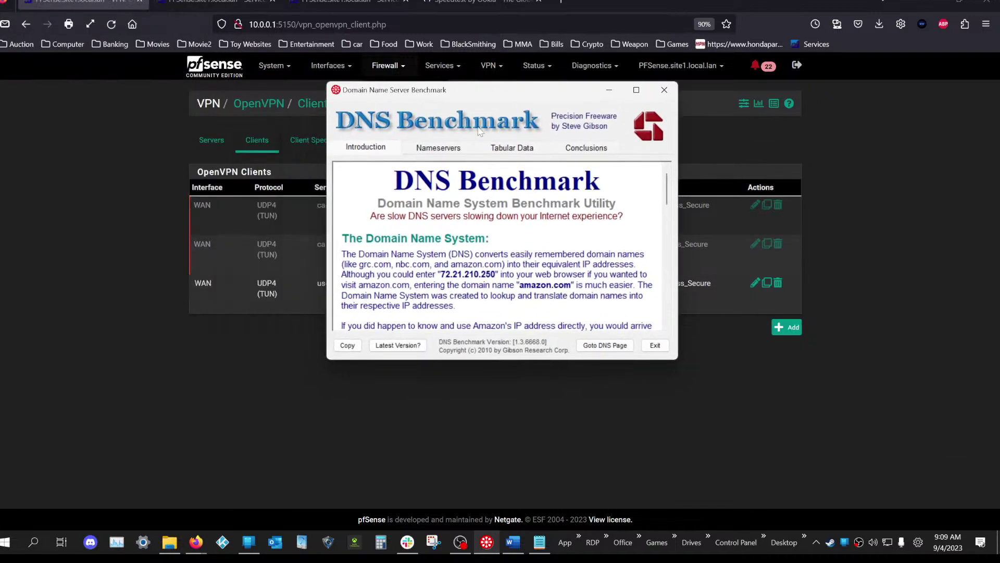
{"action": "scroll", "coordinate": [499, 176], "scroll_direction": "down", "scroll_amount": 20}
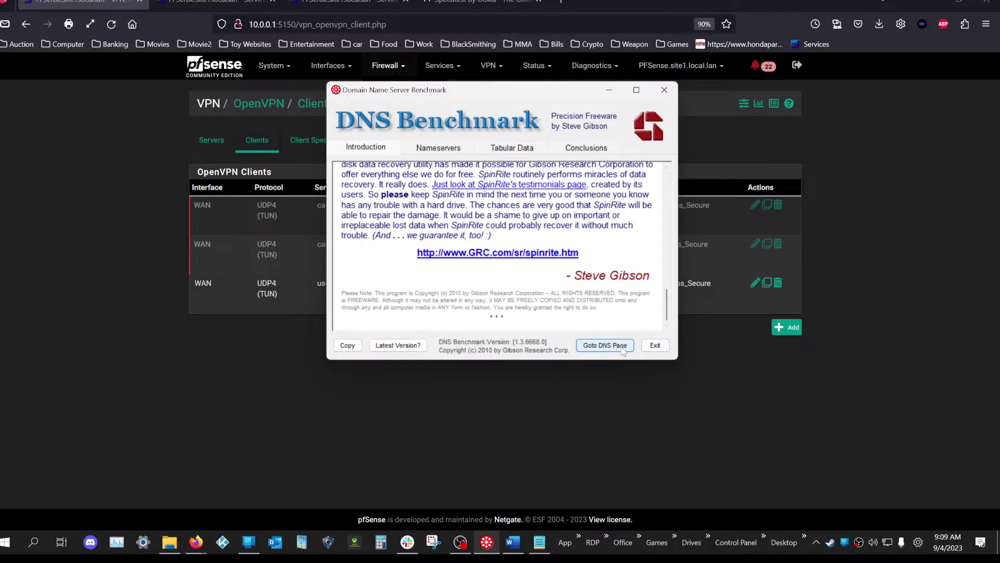
{"action": "left_click", "coordinate": [592, 347]}
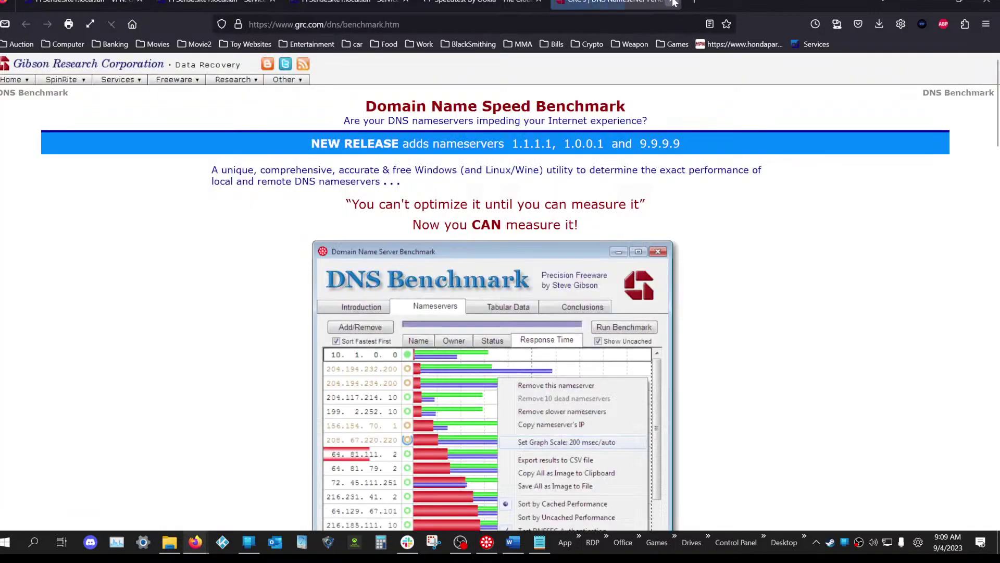
{"action": "left_click", "coordinate": [672, 3]}
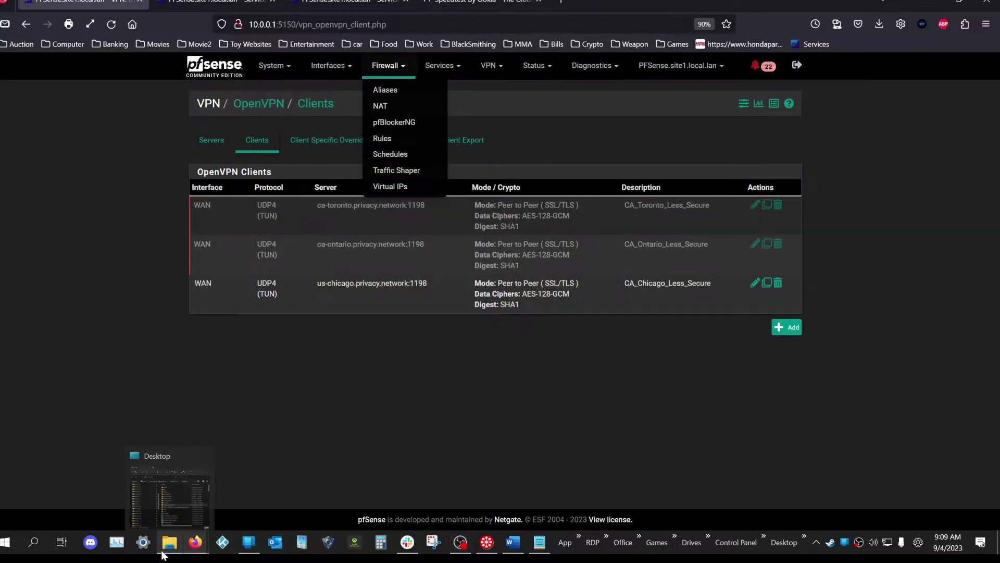
- Return to DNS Benchmark, run the benchmark on the listed nameservers, and close the program
{"action": "left_click", "coordinate": [486, 542]}
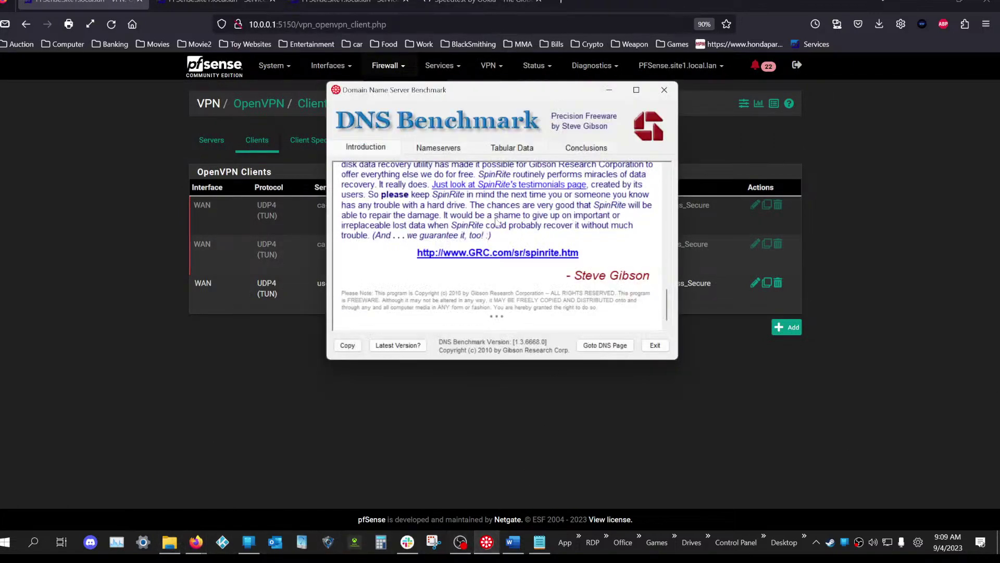
{"action": "left_click", "coordinate": [438, 146]}
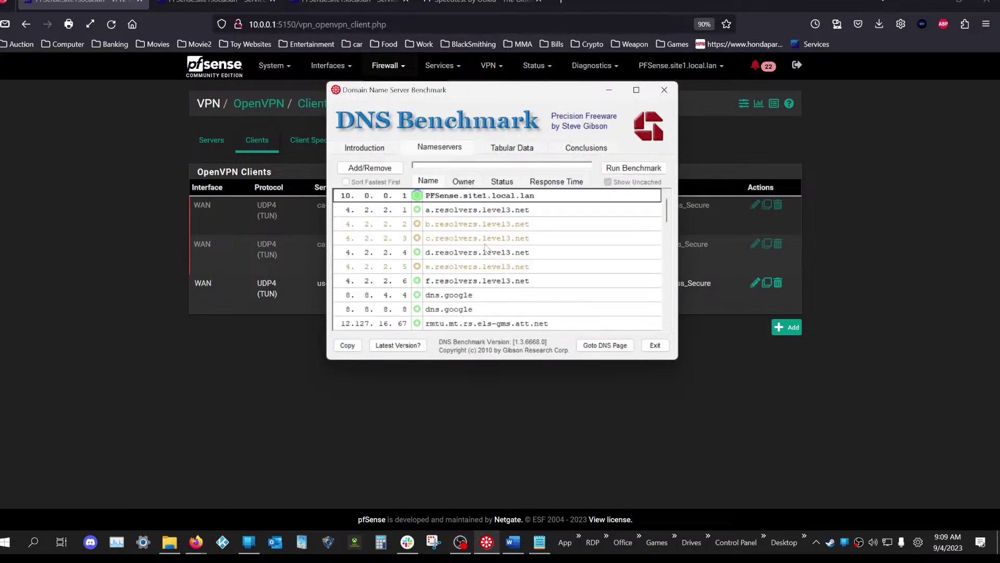
{"action": "left_click", "coordinate": [634, 167]}
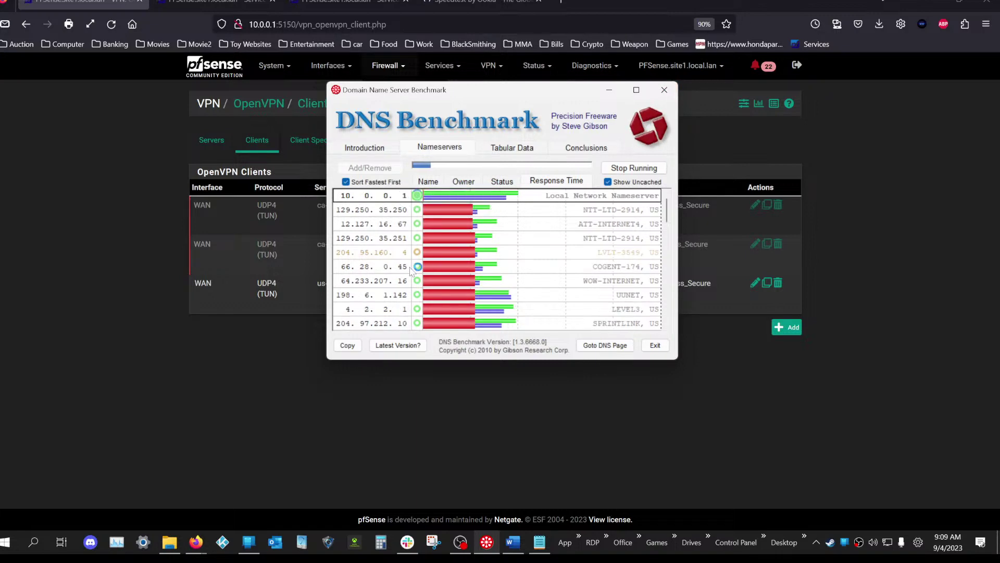
{"action": "left_click", "coordinate": [664, 90]}
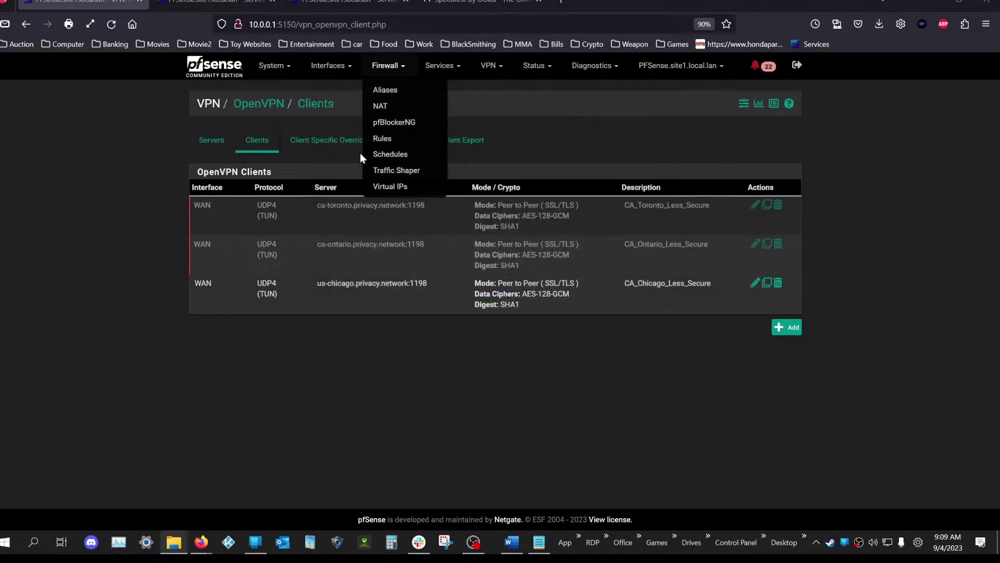
- Open the DNS Resolver's general settings in place of the OpenVPN clients page and skim its options
{"action": "left_click", "coordinate": [274, 66]}
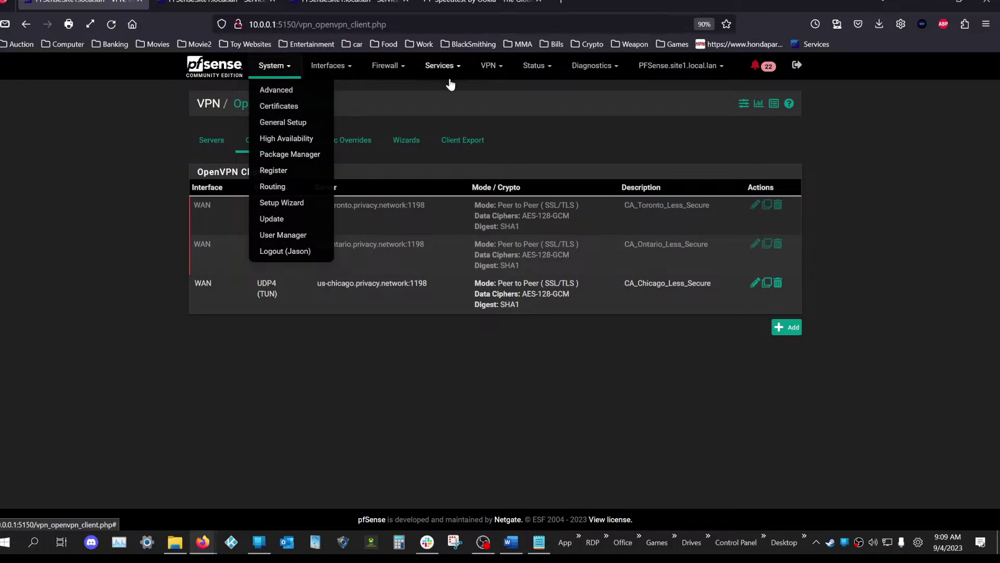
{"action": "left_click", "coordinate": [440, 65]}
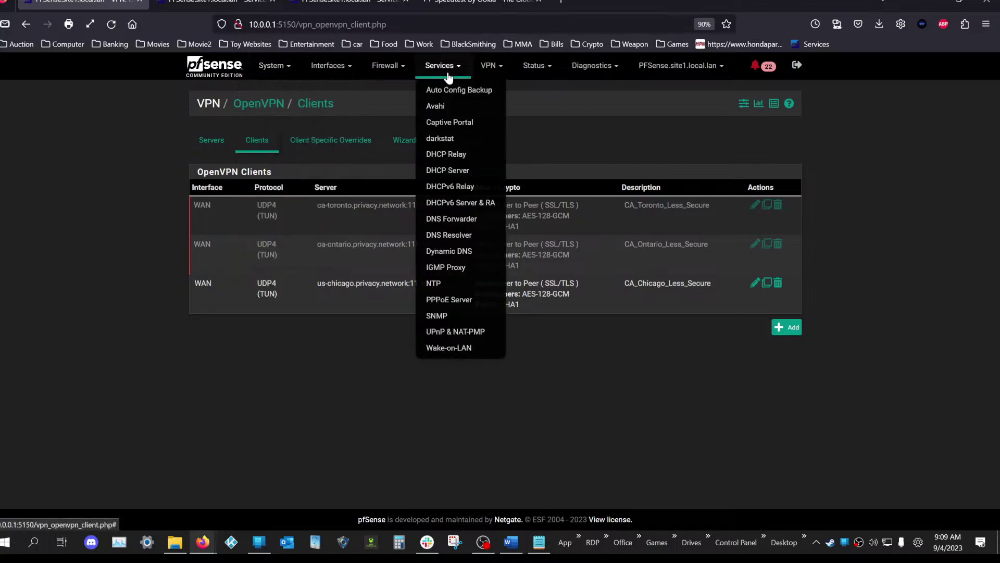
{"action": "left_click", "coordinate": [453, 234]}
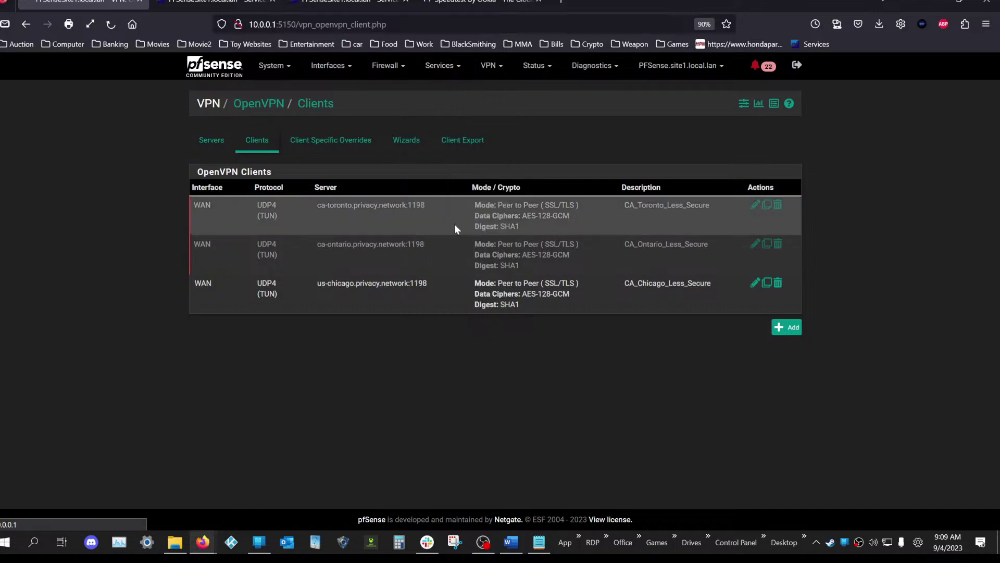
{"action": "scroll", "coordinate": [249, 268], "scroll_direction": "down", "scroll_amount": 5}
{"action": "scroll", "coordinate": [249, 271], "scroll_direction": "up", "scroll_amount": 5}
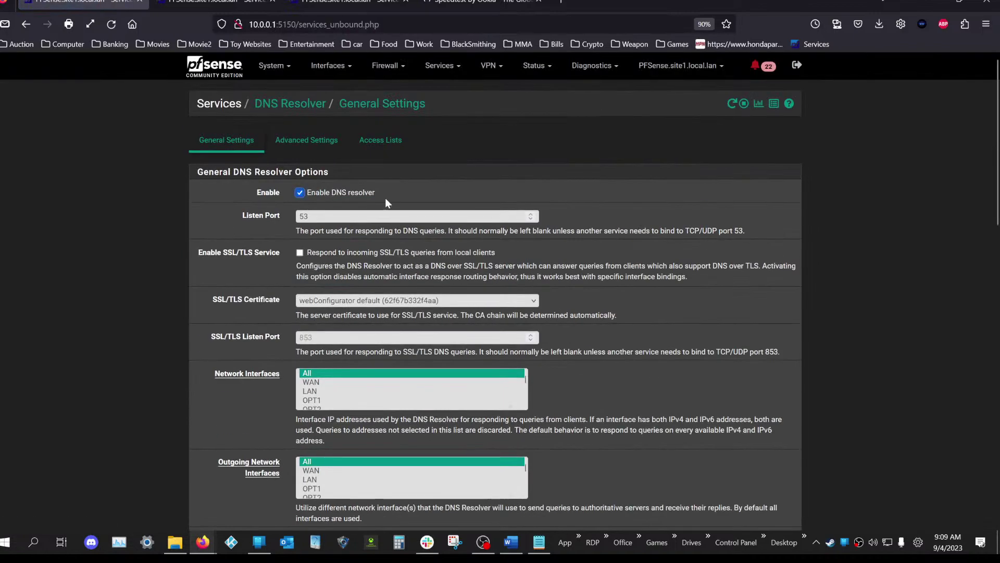
- Open the system's General Setup and examine the configured DNS server addresses from 129.250.35.250 down to 8.8.8.8
{"action": "left_click", "coordinate": [278, 66]}
{"action": "left_click", "coordinate": [284, 117]}
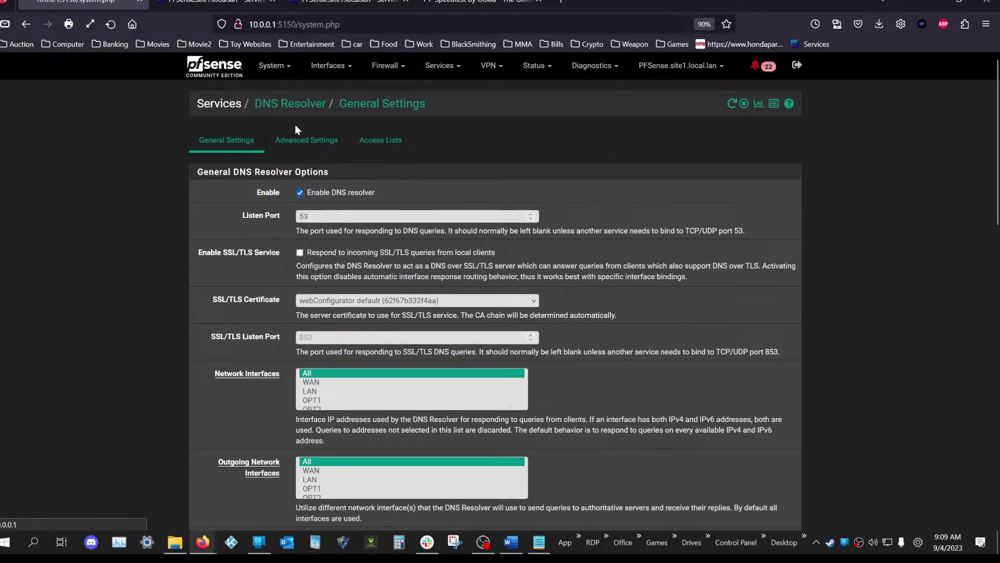
{"action": "scroll", "coordinate": [308, 202], "scroll_direction": "down", "scroll_amount": 3}
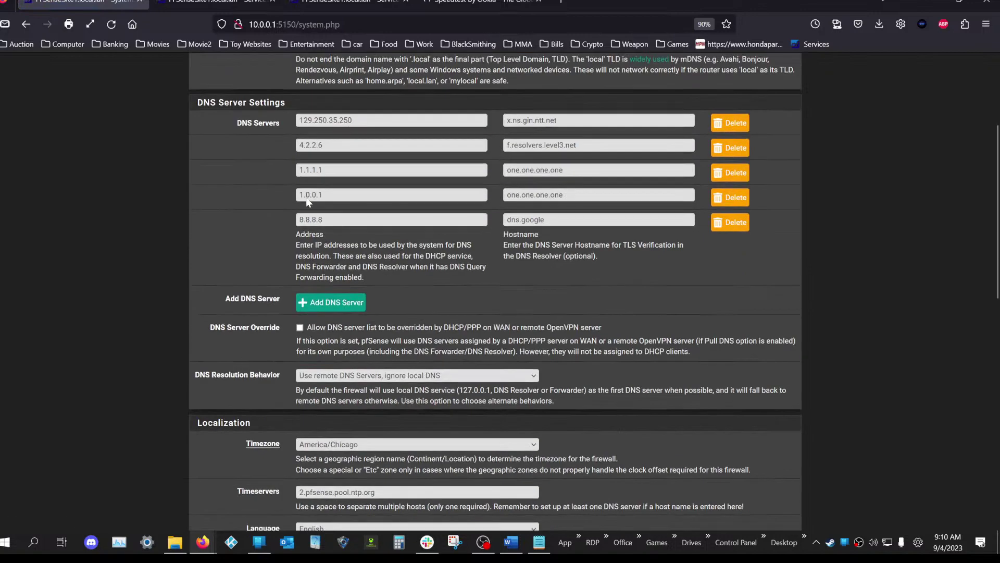
{"action": "left_click_drag", "start_coordinate": [363, 121], "coordinate": [262, 112]}
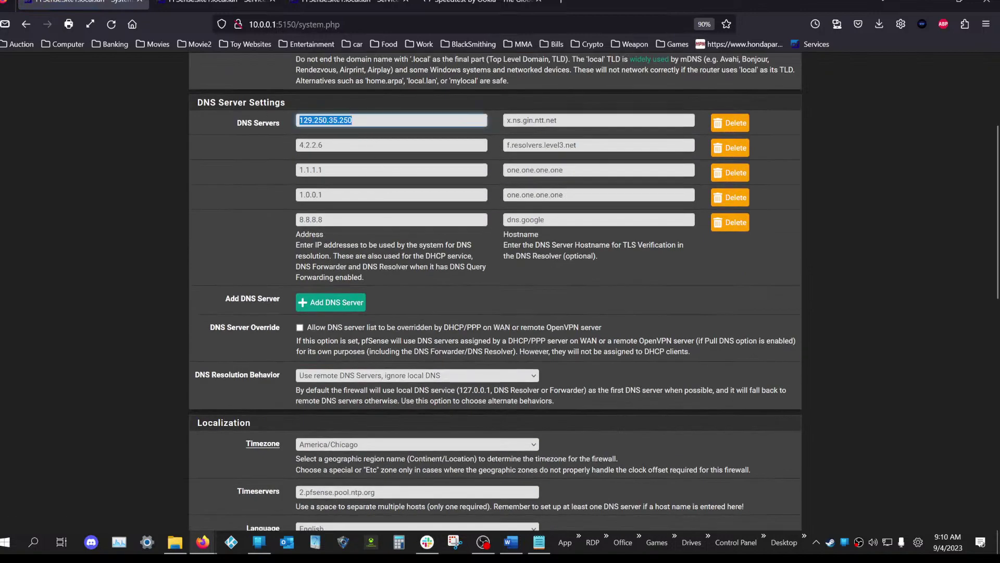
{"action": "left_click_drag", "start_coordinate": [339, 146], "coordinate": [296, 146]}
{"action": "left_click_drag", "start_coordinate": [338, 170], "coordinate": [297, 220]}
{"action": "scroll", "coordinate": [222, 258], "scroll_direction": "up", "scroll_amount": 2}
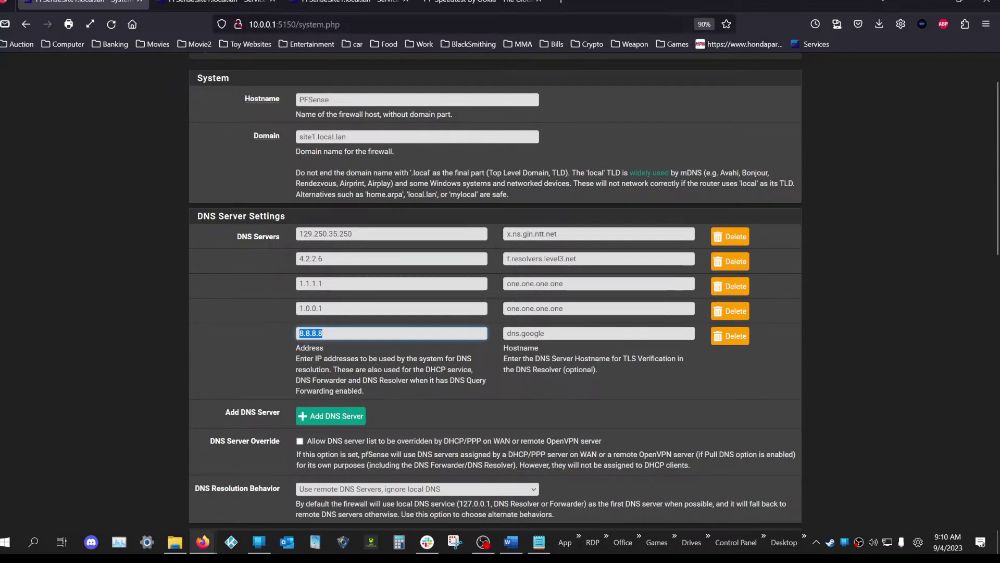
{"action": "left_click_drag", "start_coordinate": [326, 283], "coordinate": [297, 283]}
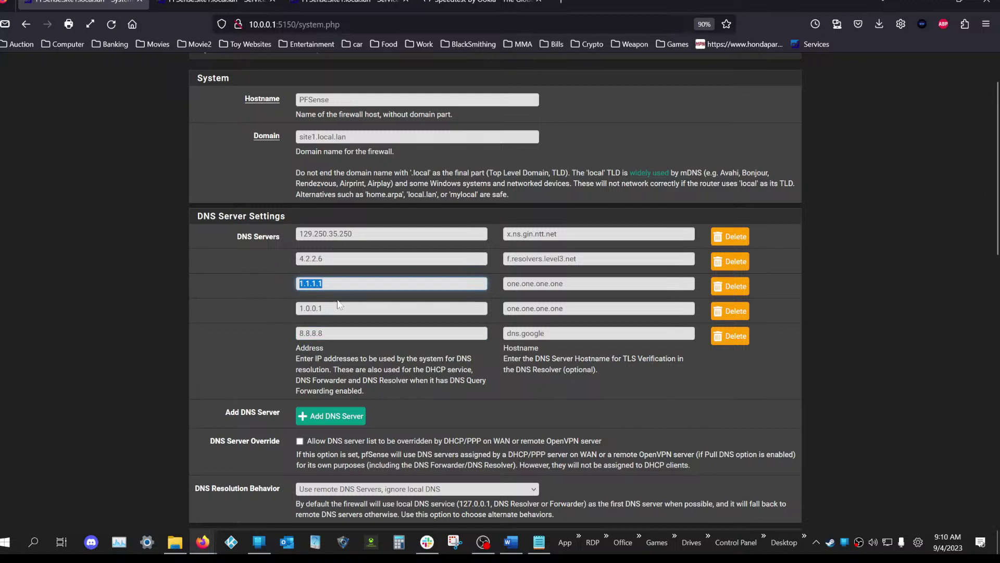
{"action": "key", "text": "Down"}
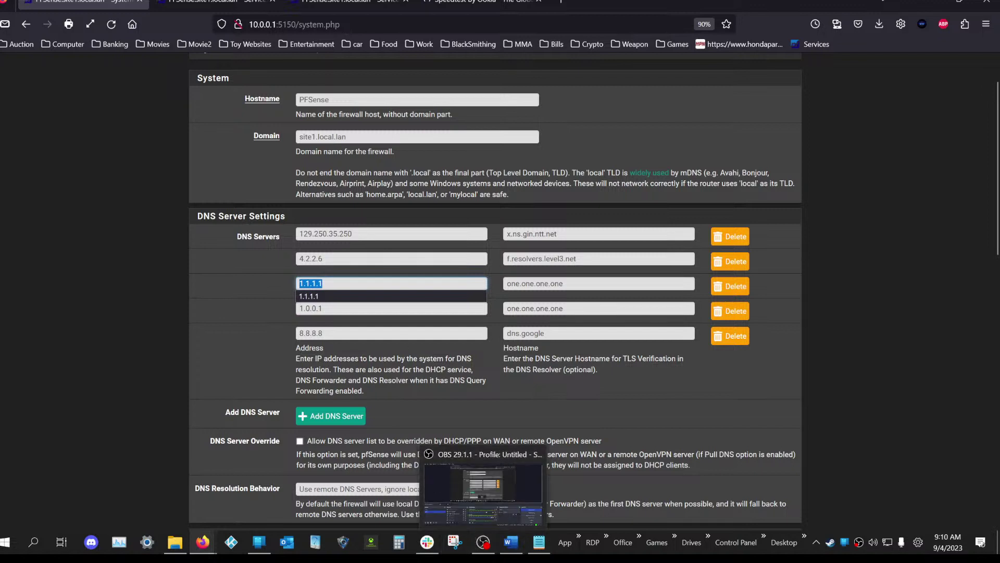
- Re-examine the first DNS server entry, x.ns.gin.ntt.net, in the DNS Server Settings
{"action": "triple_click", "coordinate": [352, 234]}
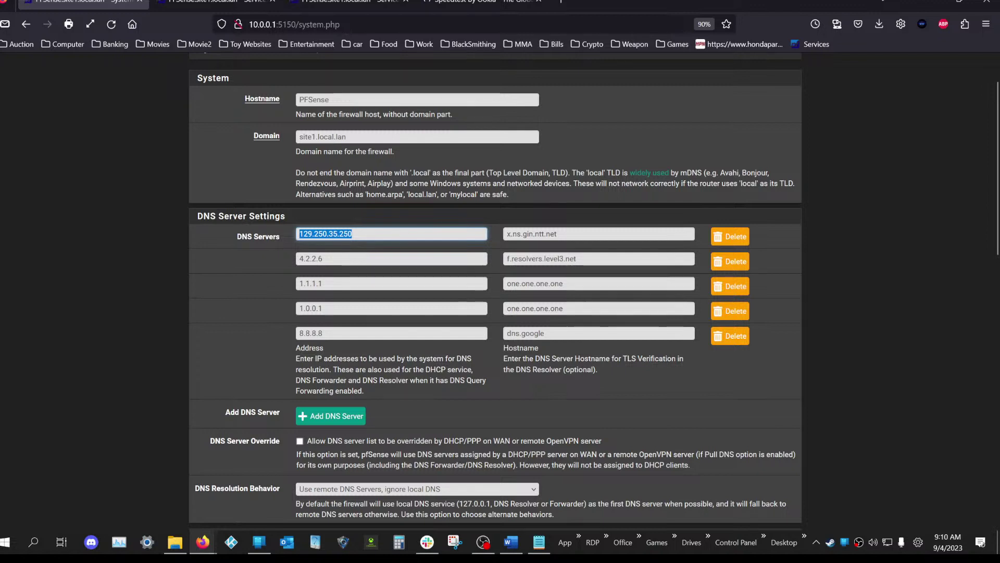
{"action": "key", "text": "Down"}
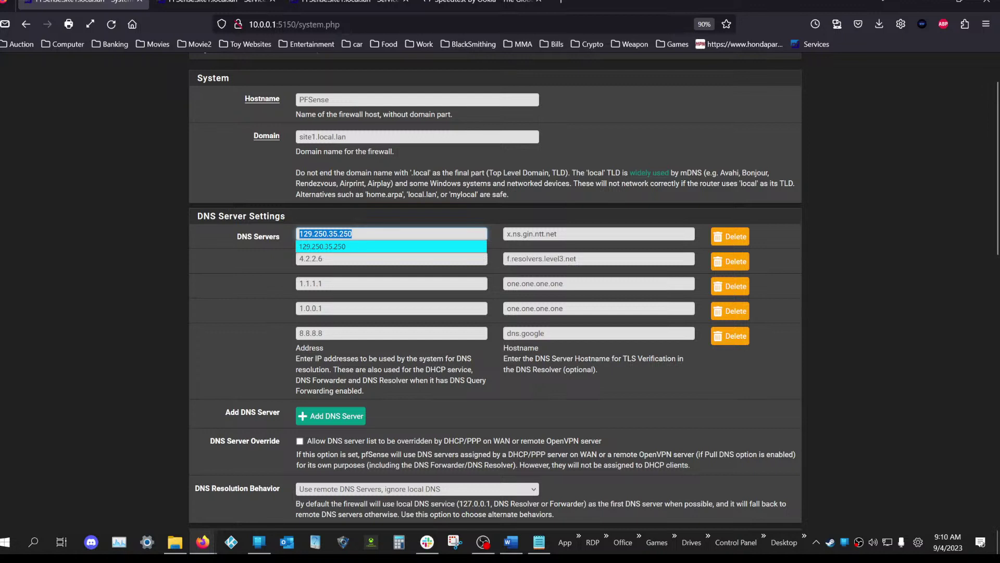
{"action": "left_click", "coordinate": [334, 235]}
{"action": "left_click", "coordinate": [146, 266]}
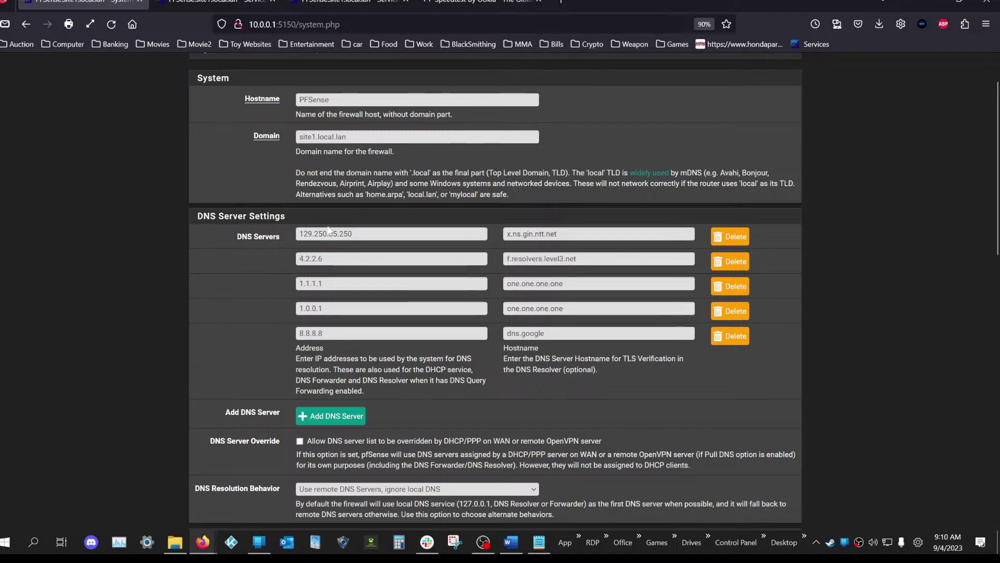
{"action": "left_click_drag", "start_coordinate": [352, 233], "coordinate": [293, 251]}
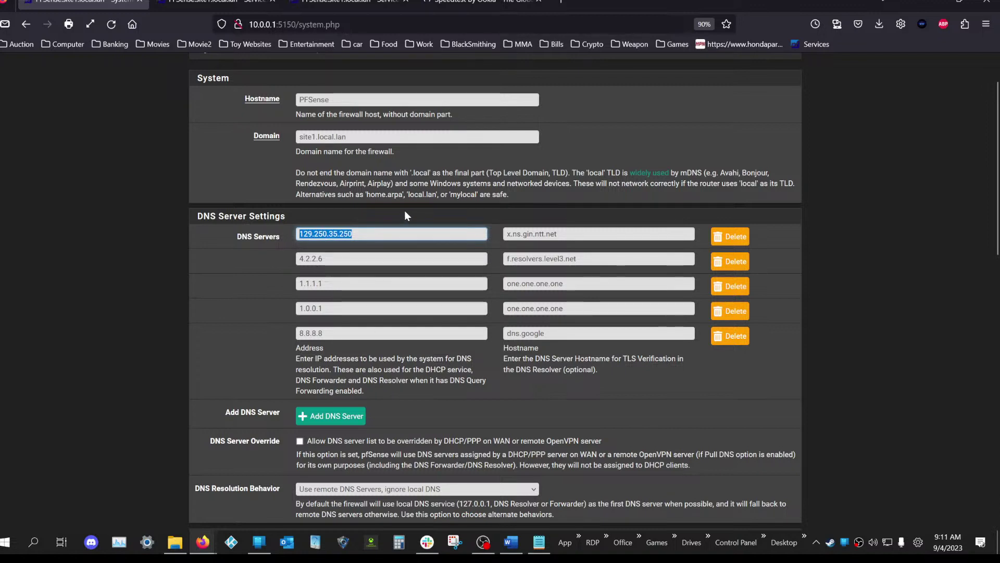
{"action": "scroll", "coordinate": [404, 214], "scroll_direction": "up", "scroll_amount": 2}
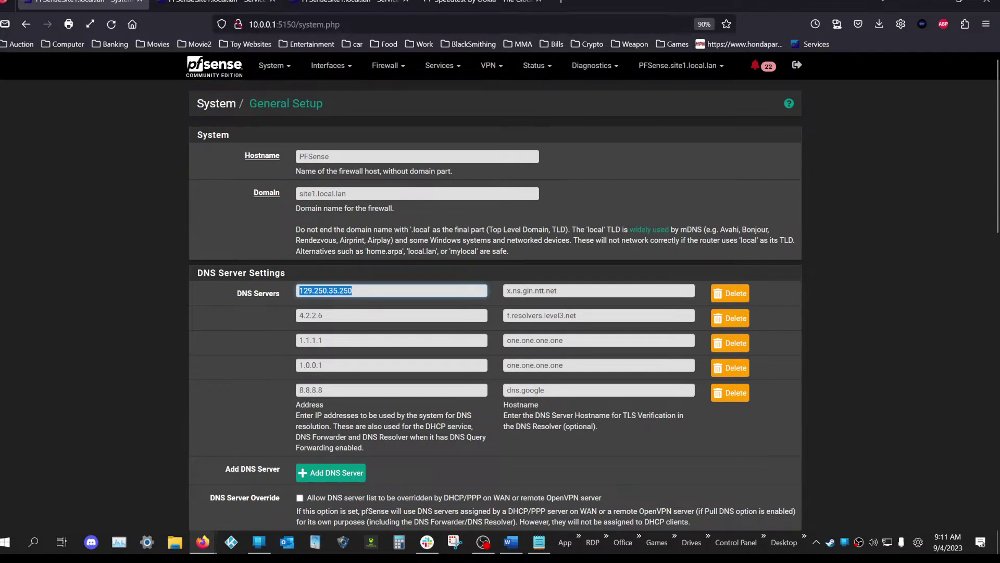
- Load the bookmarked Netflix site in a new browser tab and replace it with YouTube
{"action": "key", "text": "ctrl+t"}
{"action": "left_click", "coordinate": [302, 43]}
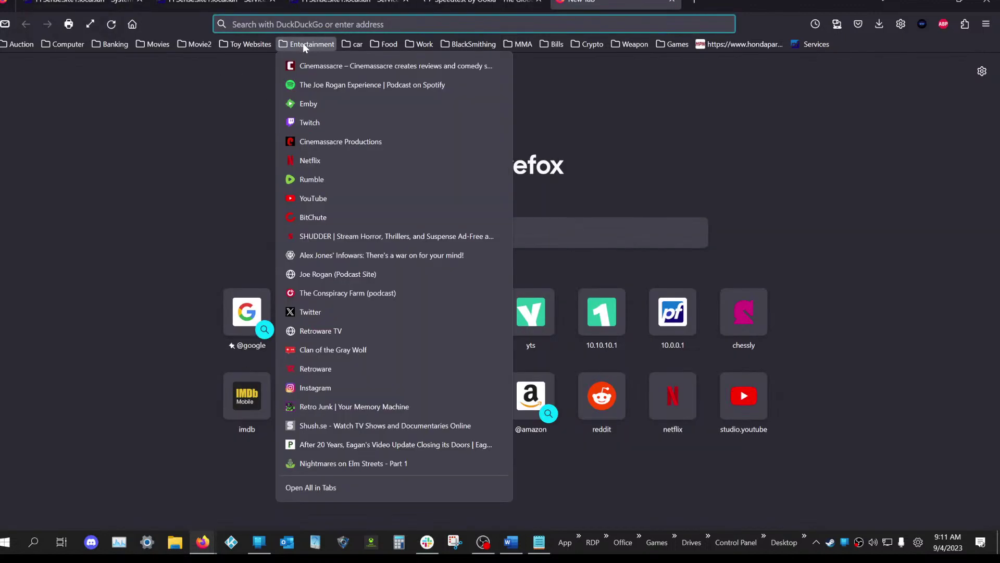
{"action": "left_click", "coordinate": [334, 167]}
{"action": "left_click", "coordinate": [310, 45]}
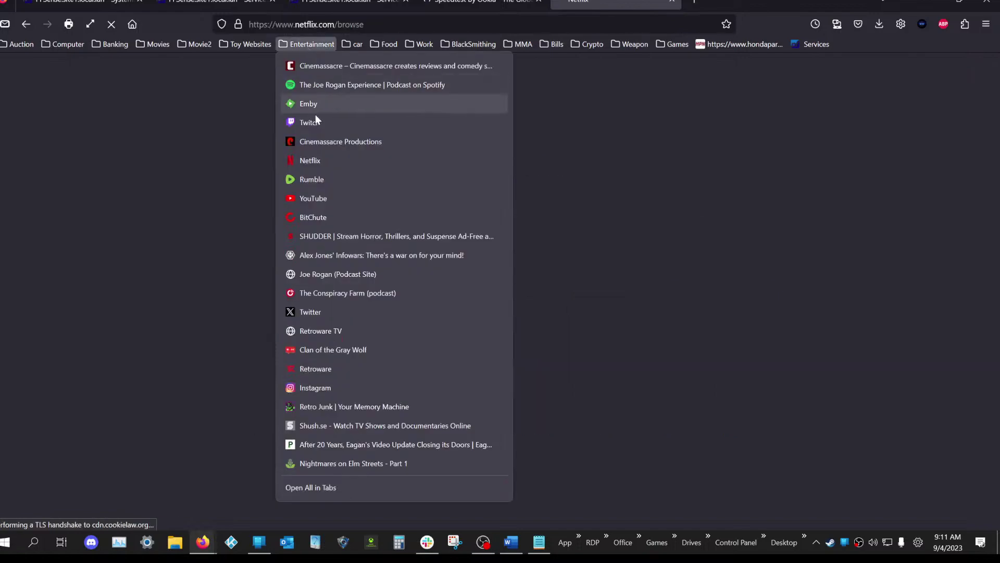
{"action": "left_click", "coordinate": [328, 194]}
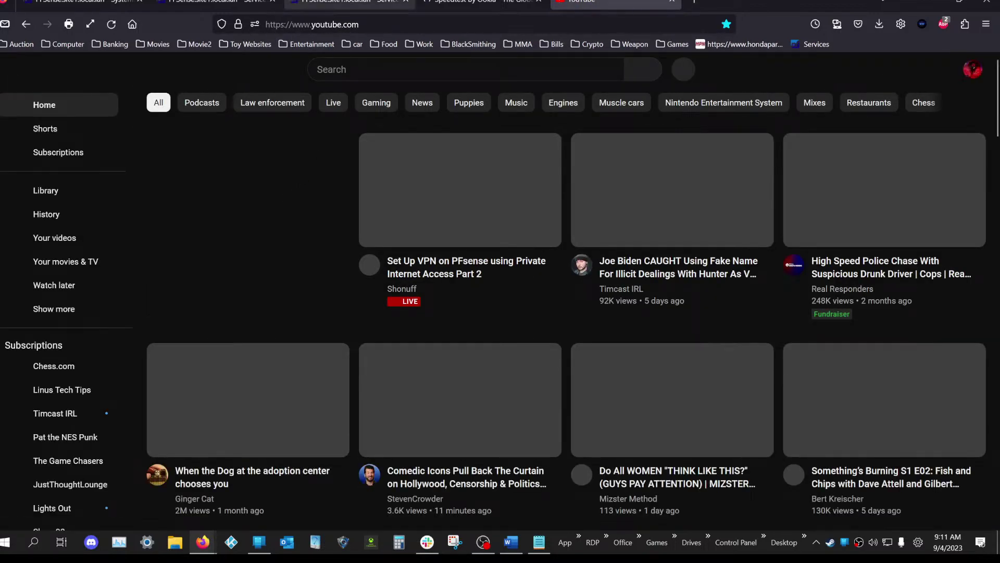
- Return to the already open DNS Resolver tab and look over its general options and network interfaces
{"action": "left_click", "coordinate": [264, 4]}
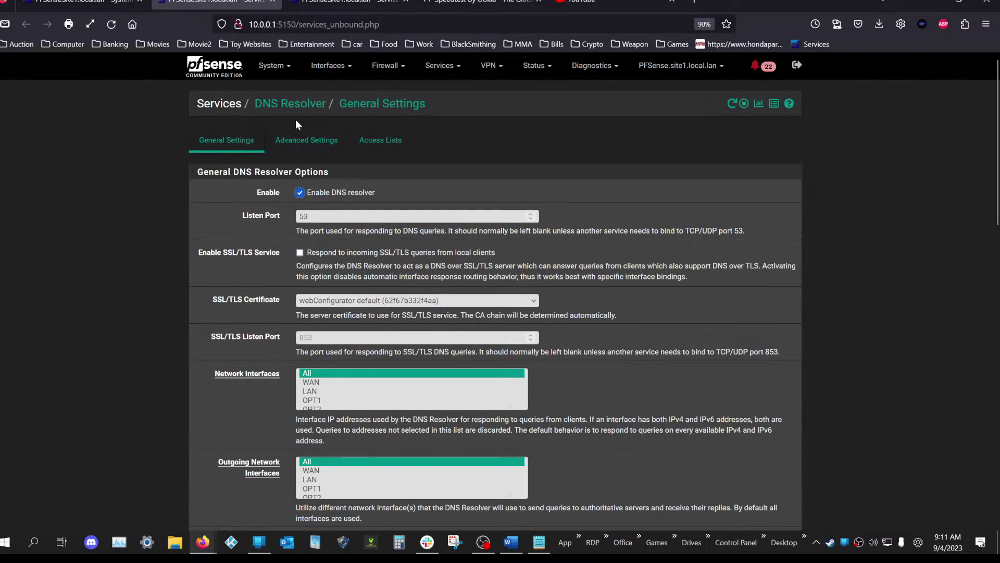
{"action": "scroll", "coordinate": [288, 271], "scroll_direction": "down", "scroll_amount": 4}
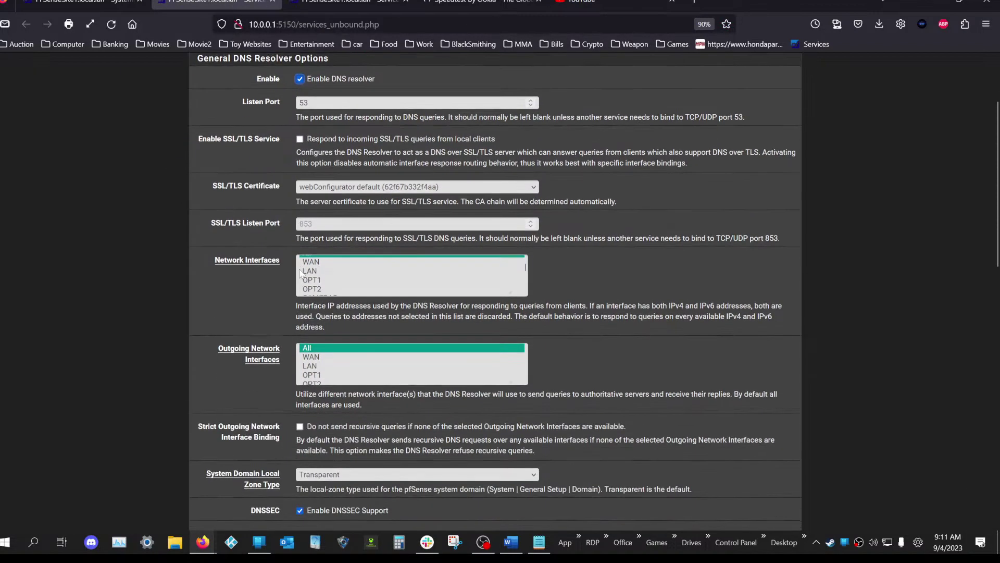
{"action": "scroll", "coordinate": [271, 276], "scroll_direction": "up", "scroll_amount": 4}
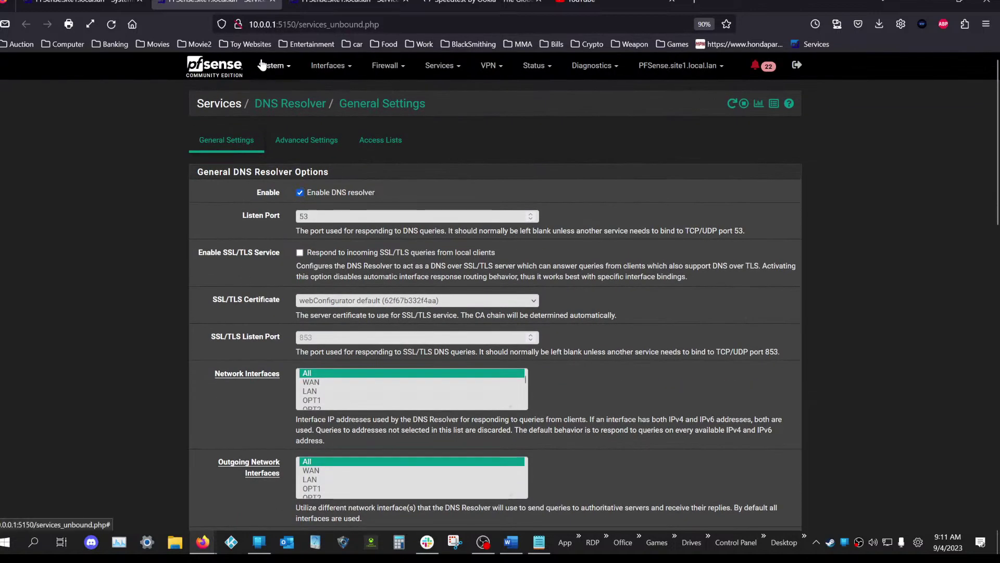
{"action": "left_click", "coordinate": [271, 77]}
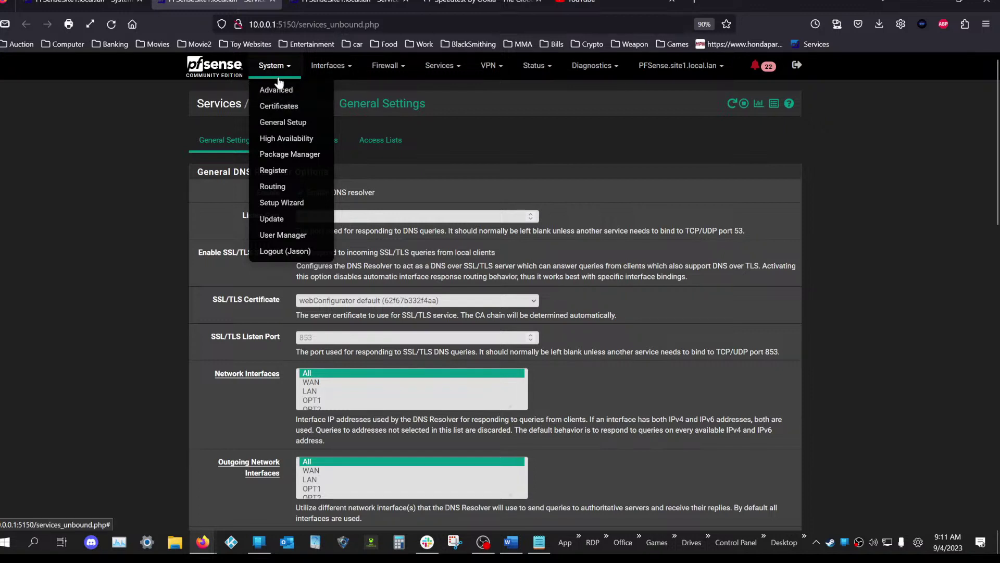
{"action": "left_click", "coordinate": [263, 77]}
{"action": "left_click", "coordinate": [263, 77]}
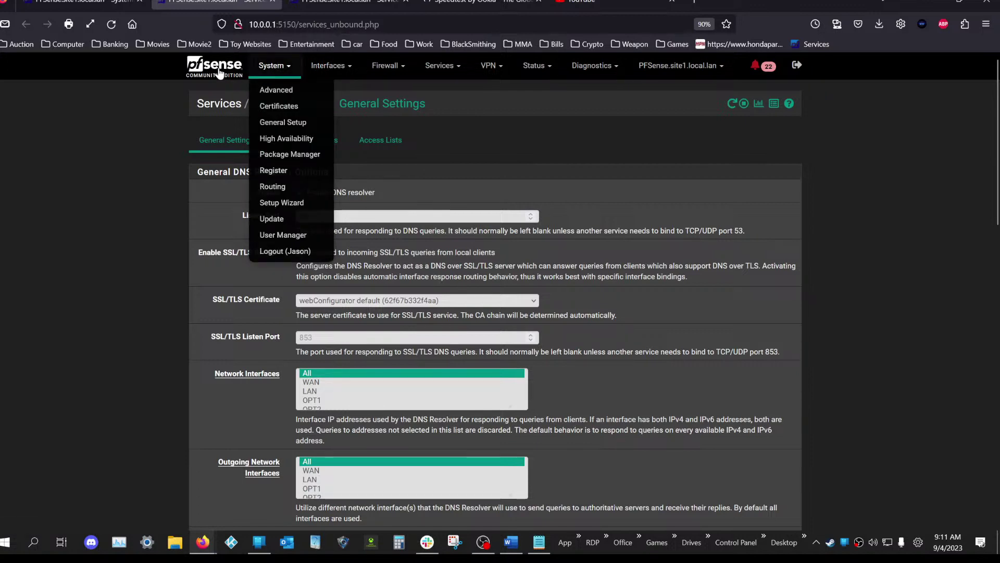
- Open the system's General Setup and examine the first DNS server's address and its hostname, x.ns.gin.ntt.net
{"action": "left_click", "coordinate": [330, 66]}
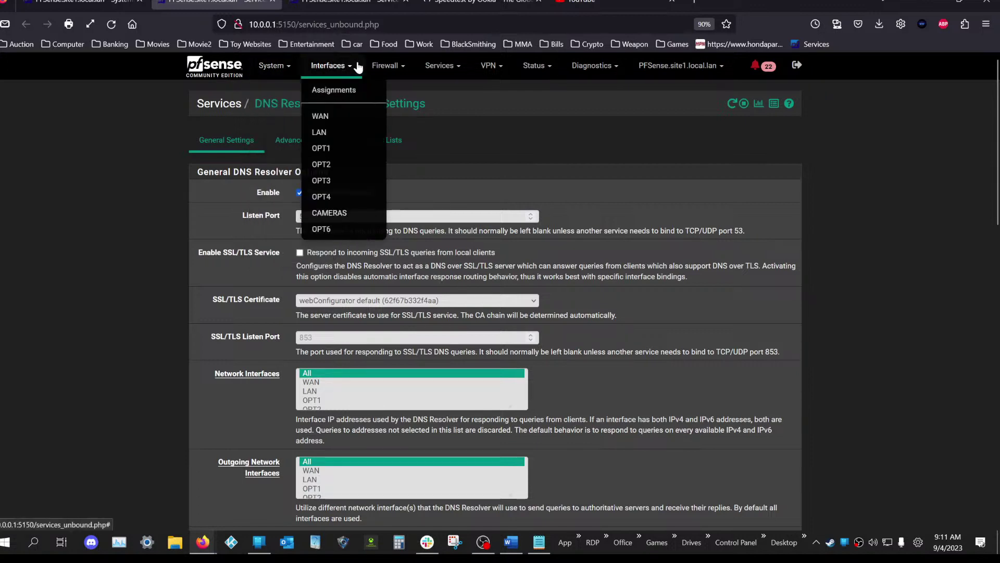
{"action": "left_click", "coordinate": [275, 67]}
{"action": "left_click", "coordinate": [275, 68]}
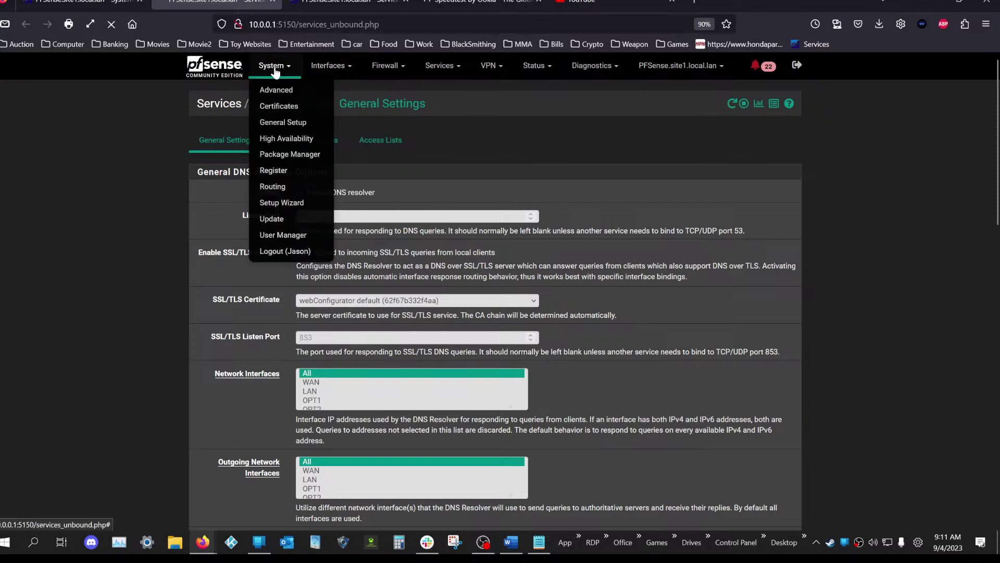
{"action": "left_click", "coordinate": [289, 122]}
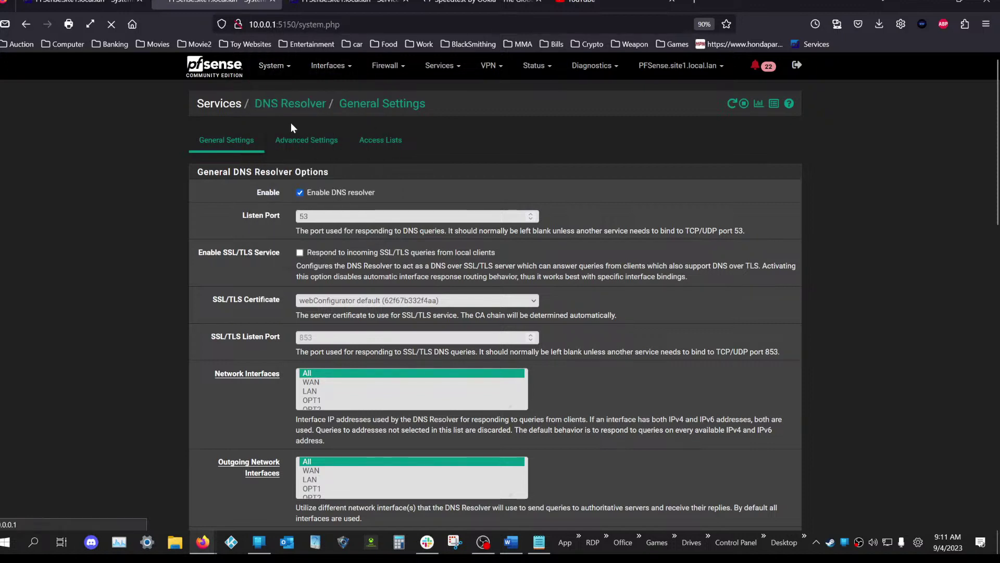
{"action": "left_click_drag", "start_coordinate": [356, 289], "coordinate": [291, 295]}
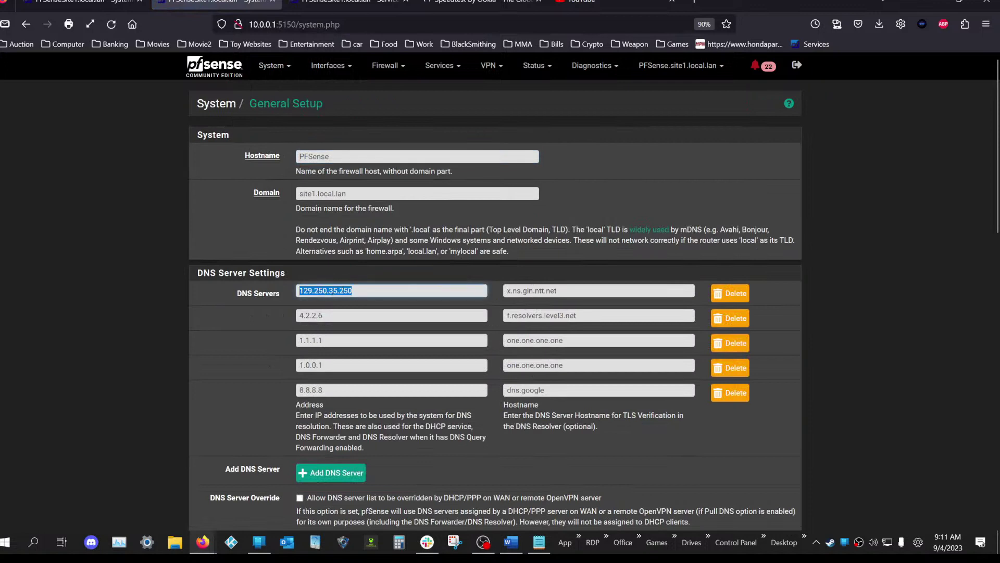
{"action": "key", "text": "Tab"}
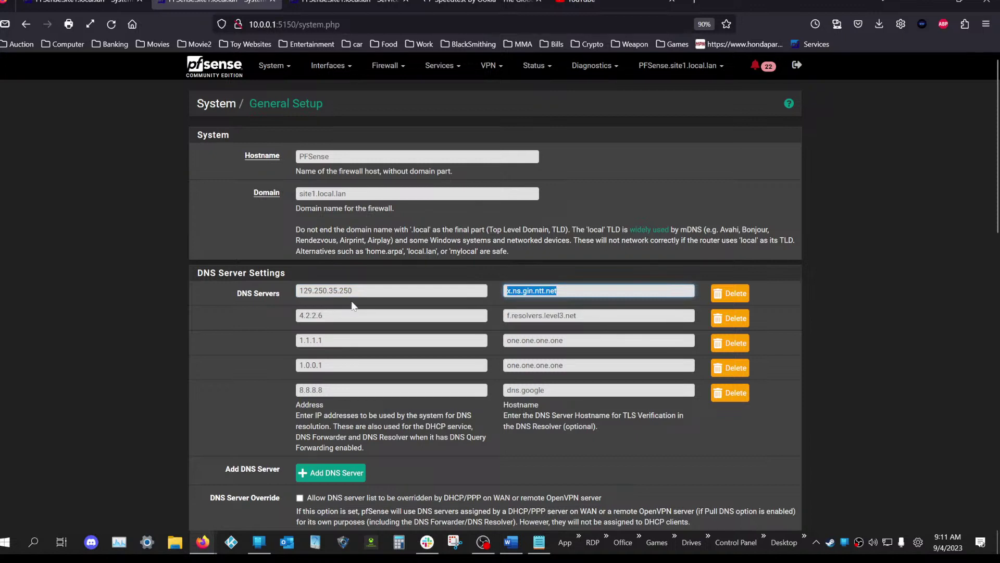
{"action": "key", "text": "shift+Tab"}
{"action": "key", "text": "Tab"}
{"action": "left_click_drag", "start_coordinate": [557, 290], "coordinate": [544, 291]}
{"action": "left_click", "coordinate": [544, 291]}
- Search Windows for cmd and open a Command Prompt as administrator
{"action": "left_click", "coordinate": [14, 541]}
{"action": "left_click", "coordinate": [33, 542]}
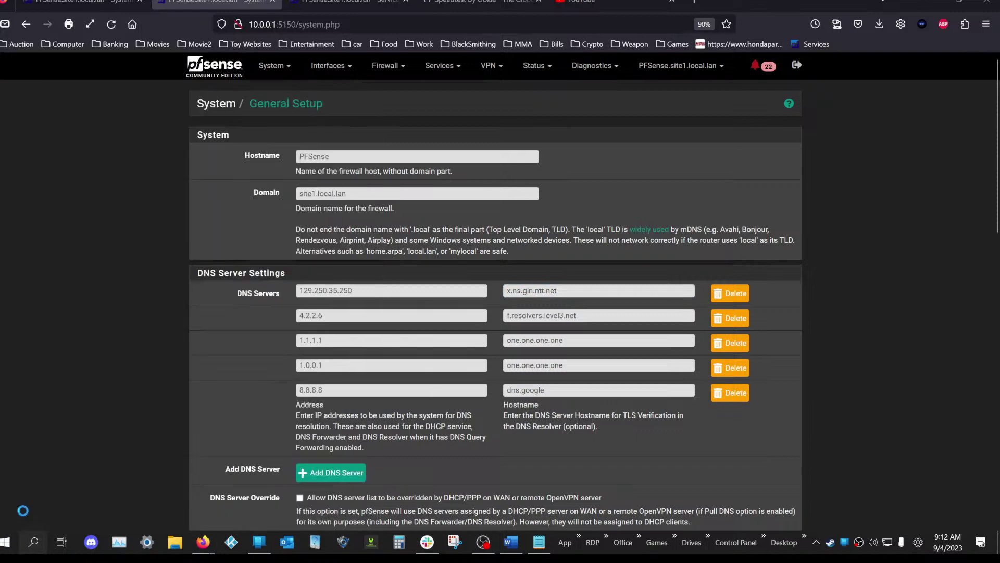
{"action": "left_click", "coordinate": [870, 254]}
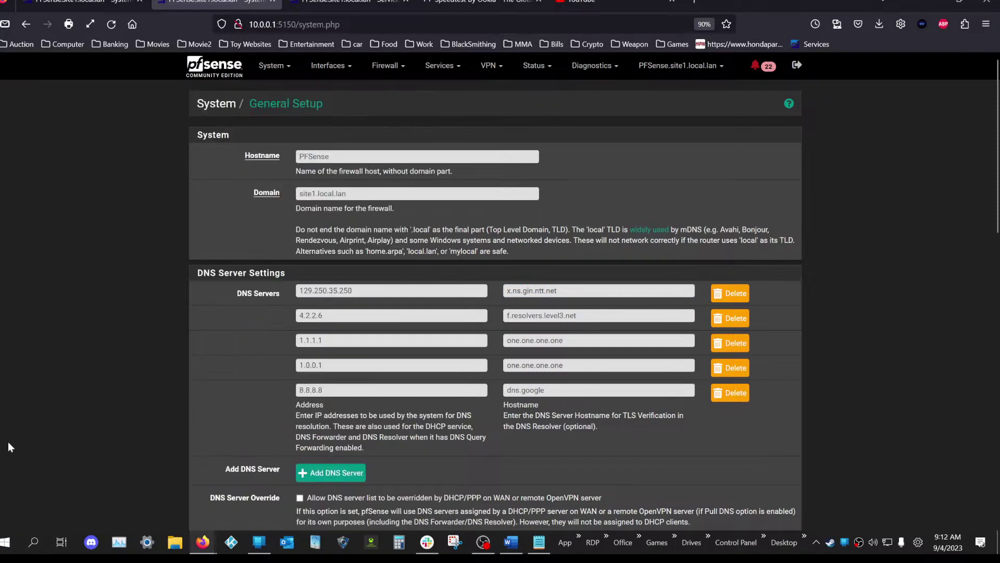
{"action": "left_click", "coordinate": [5, 544]}
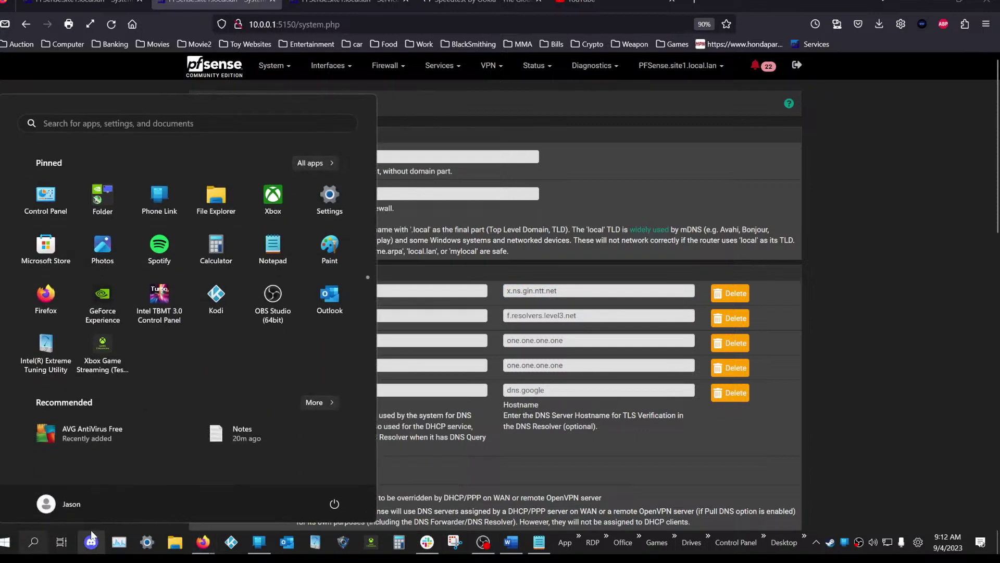
{"action": "type", "text": "n"}
{"action": "key", "text": "BackSpace"}
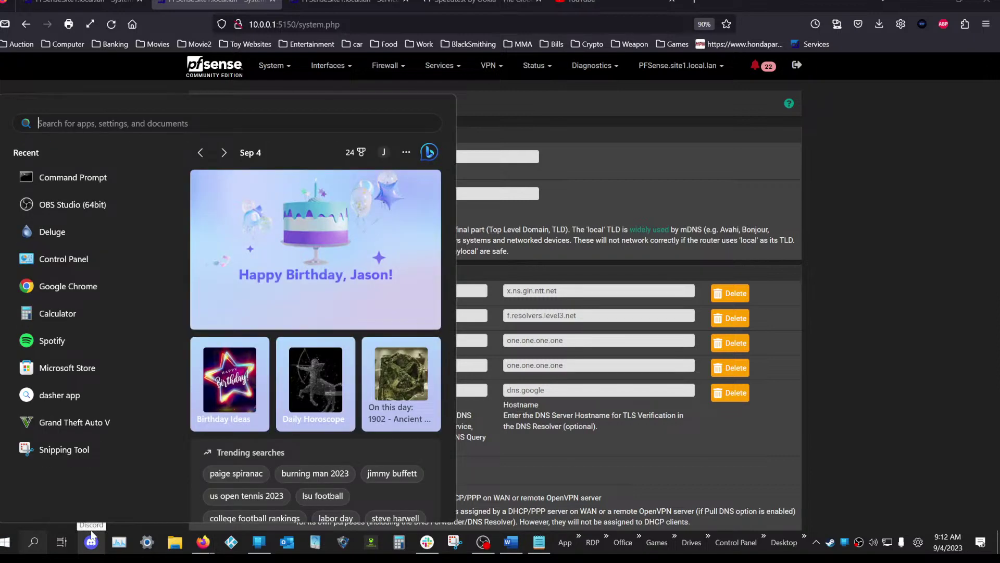
{"action": "type", "text": "cmd"}
{"action": "key", "text": "ctrl+shift+Return"}
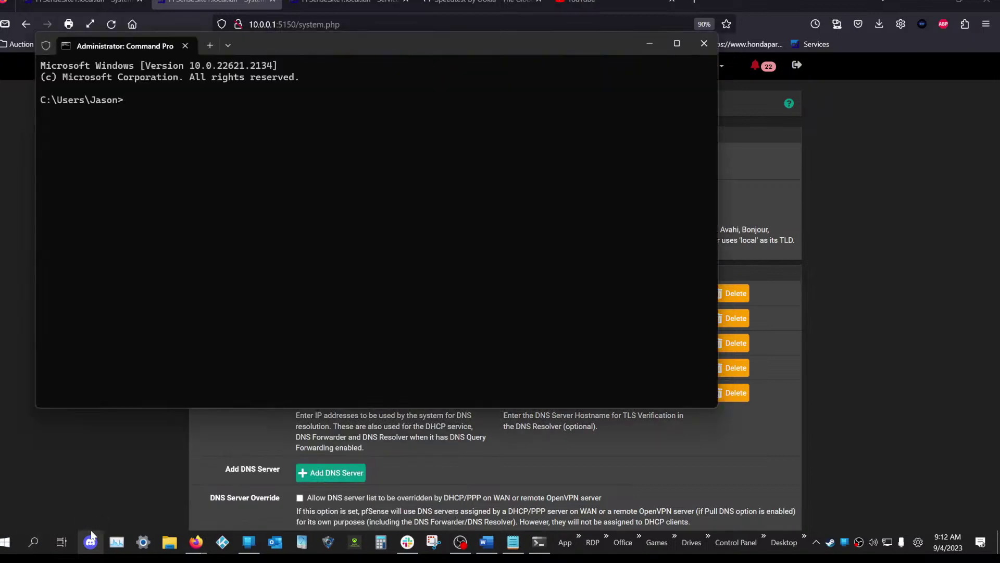
- Run nslookup 8.8.8.8 in the Command Prompt and examine the returned name
{"action": "type", "text": "nslookup"}
{"action": "type", "text": "8.8.8.8"}
{"action": "key", "text": "Return"}
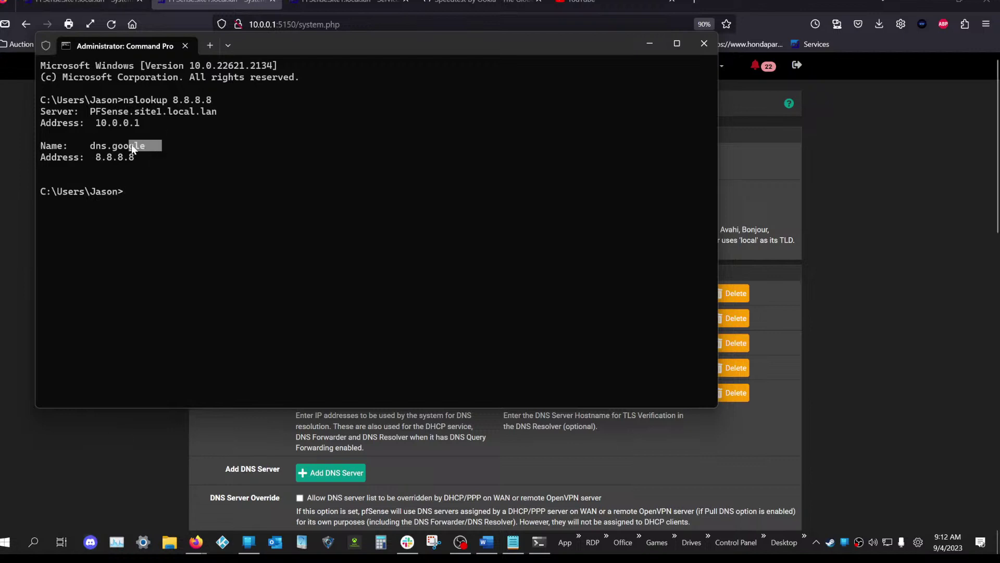
{"action": "left_click_drag", "start_coordinate": [132, 145], "coordinate": [91, 144]}
{"action": "left_click_drag", "start_coordinate": [146, 191], "coordinate": [155, 195]}
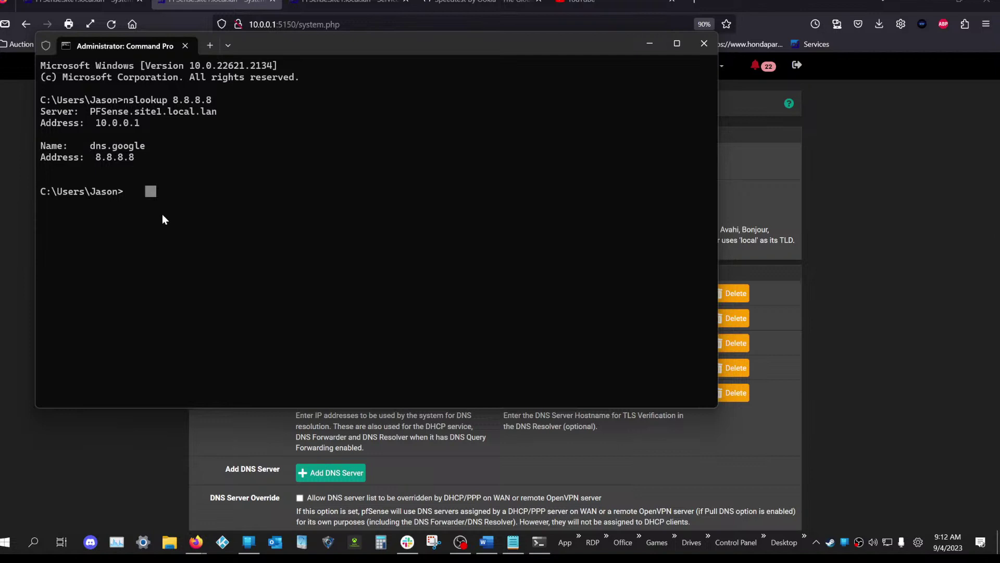
- Look up the hostname of 1.1.1.1 with nslookup, correcting the entry made without the command
{"action": "type", "text": "1.1.1.1"}
{"action": "key", "text": "Return"}
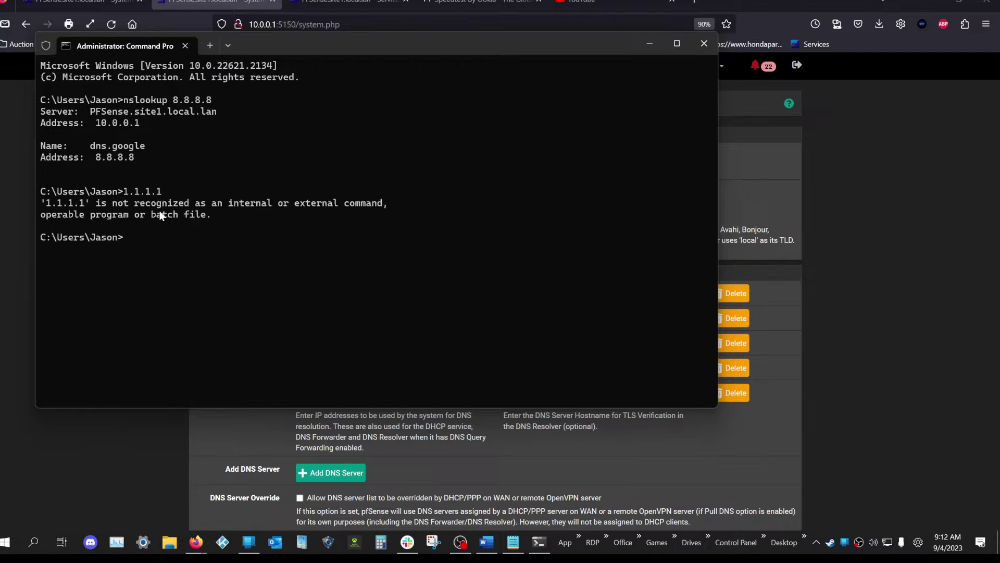
{"action": "key", "text": "Up"}
{"action": "type", "text": "nslookup"}
{"action": "key", "text": "Return"}
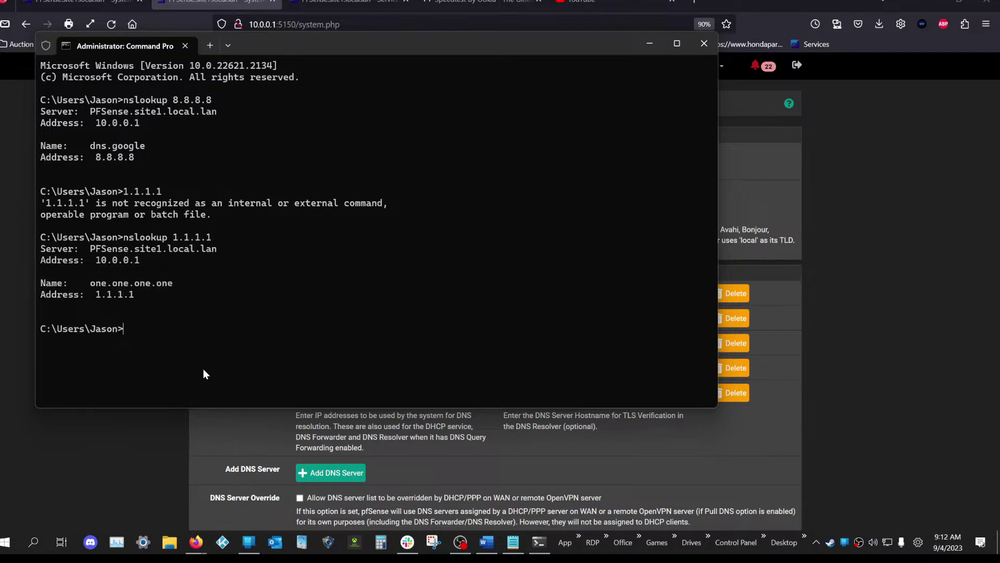
- Start nslookup in interactive mode without an address and query 1.1.1.1 in it
{"action": "key", "text": "Up"}
{"action": "key", "text": "BackSpace"}
{"action": "key", "text": "BackSpace"}
{"action": "key", "text": "BackSpace"}
{"action": "key", "text": "BackSpace"}
{"action": "key", "text": "BackSpace"}
{"action": "key", "text": "BackSpace"}
{"action": "key", "text": "BackSpace"}
{"action": "key", "text": "BackSpace"}
{"action": "key", "text": "Return"}
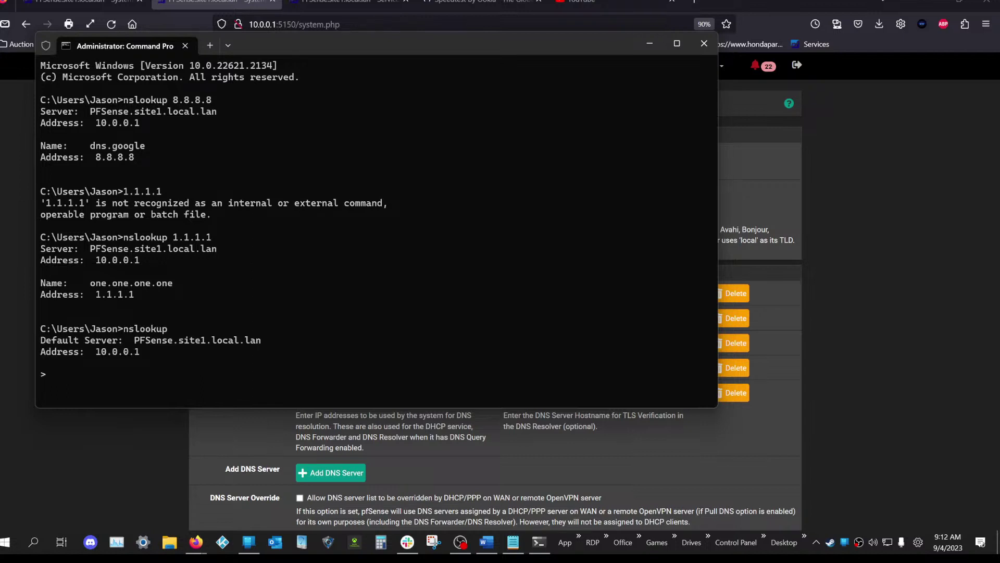
{"action": "type", "text": "1.1.1.1"}
{"action": "key", "text": "Return"}
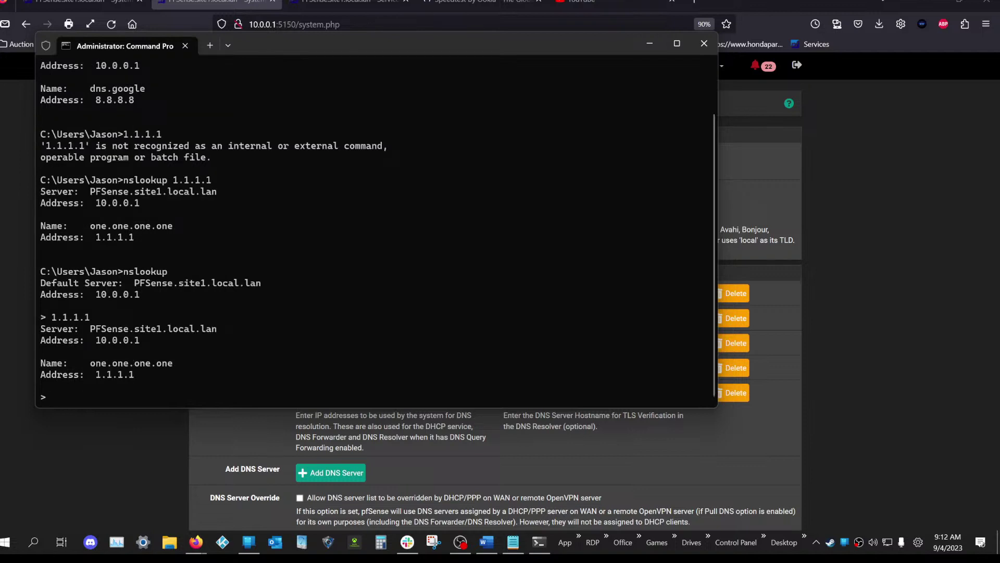
- Query 8.8.8.8 in the interactive nslookup session, re-entering it after the incomplete address
{"action": "type", "text": "8."}
{"action": "key", "text": "Return"}
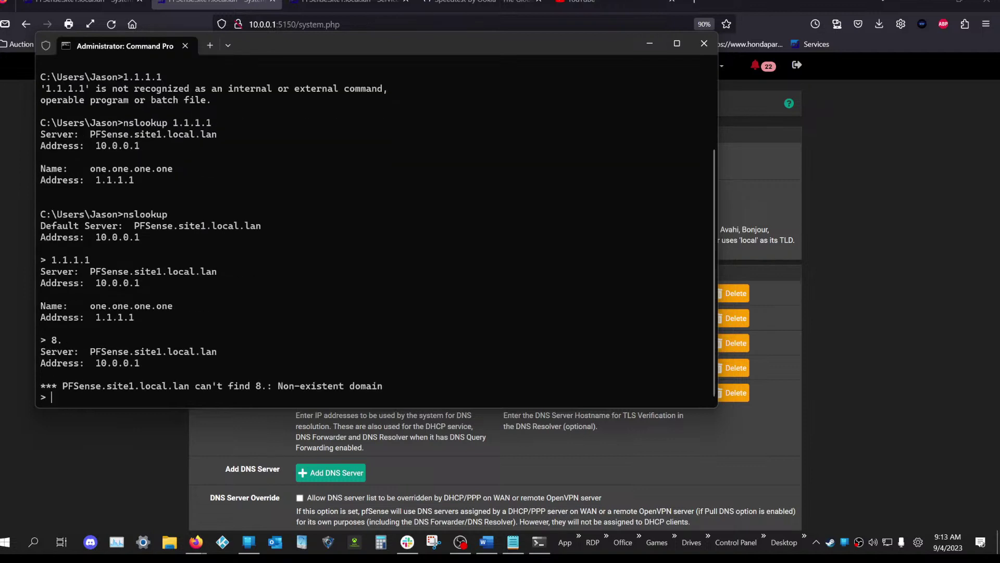
{"action": "type", "text": "8.8.8.8"}
{"action": "key", "text": "Return"}
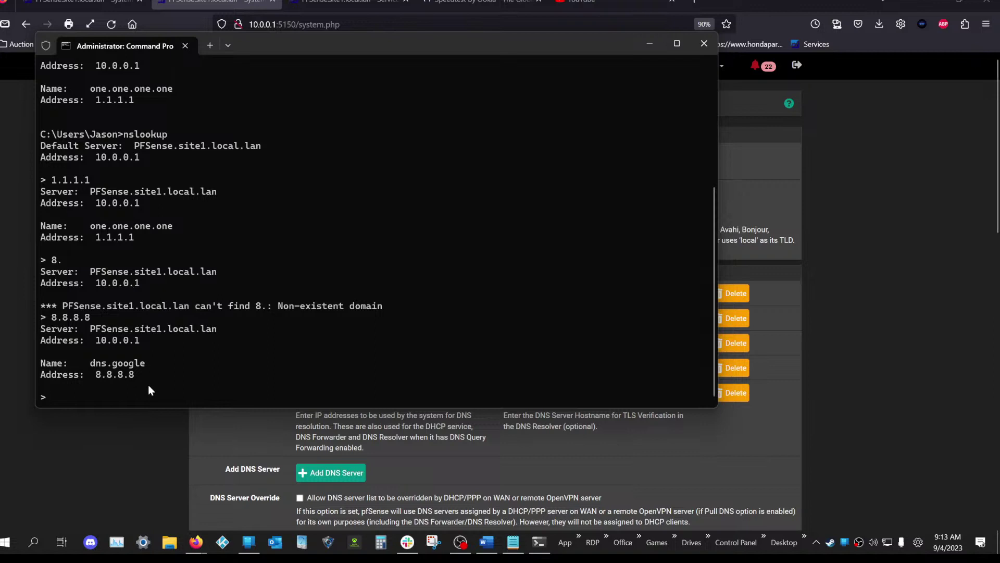
- Try to run the nslookup command again from within the interactive nslookup prompt
{"action": "type", "text": "8."}
{"action": "key", "text": "Up"}
{"action": "key", "text": "Up"}
{"action": "key", "text": "Up"}
{"action": "key", "text": "BackSpace"}
{"action": "key", "text": "BackSpace"}
{"action": "key", "text": "BackSpace"}
{"action": "key", "text": "BackSpace"}
{"action": "key", "text": "BackSpace"}
{"action": "key", "text": "BackSpace"}
{"action": "key", "text": "BackSpace"}
{"action": "type", "text": "nslookup"}
{"action": "key", "text": "Return"}
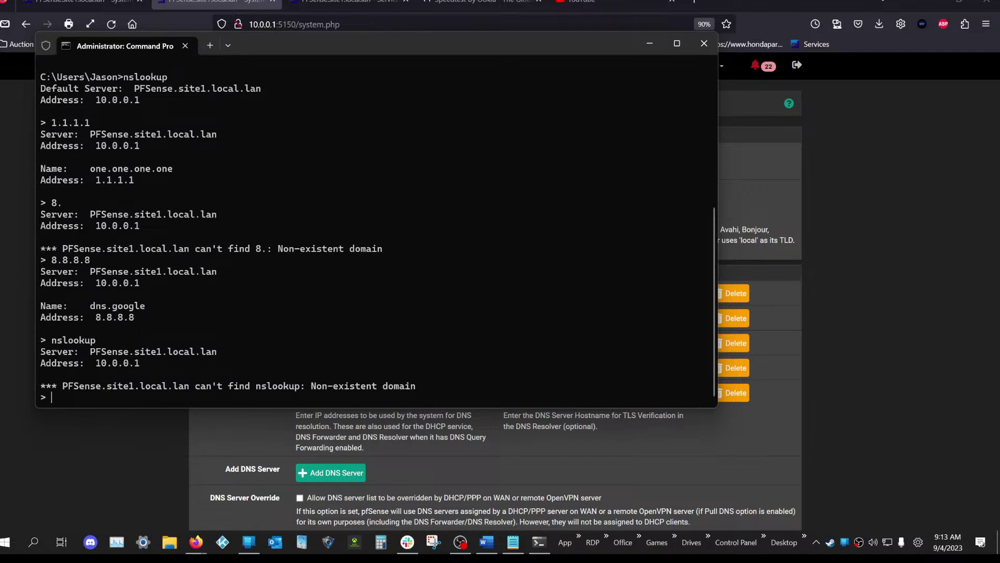
- Query the hostnames of 1.1.1.1 and 1.0.0.1 in the interactive nslookup session
{"action": "type", "text": "1.1.1.1"}
{"action": "key", "text": "Return"}
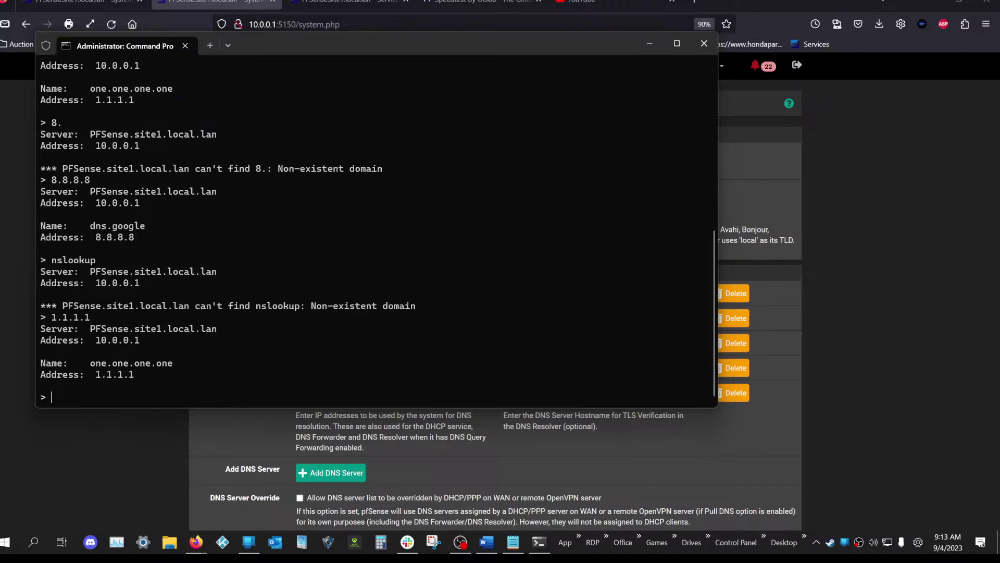
{"action": "type", "text": "1.0.0.1"}
{"action": "key", "text": "Return"}
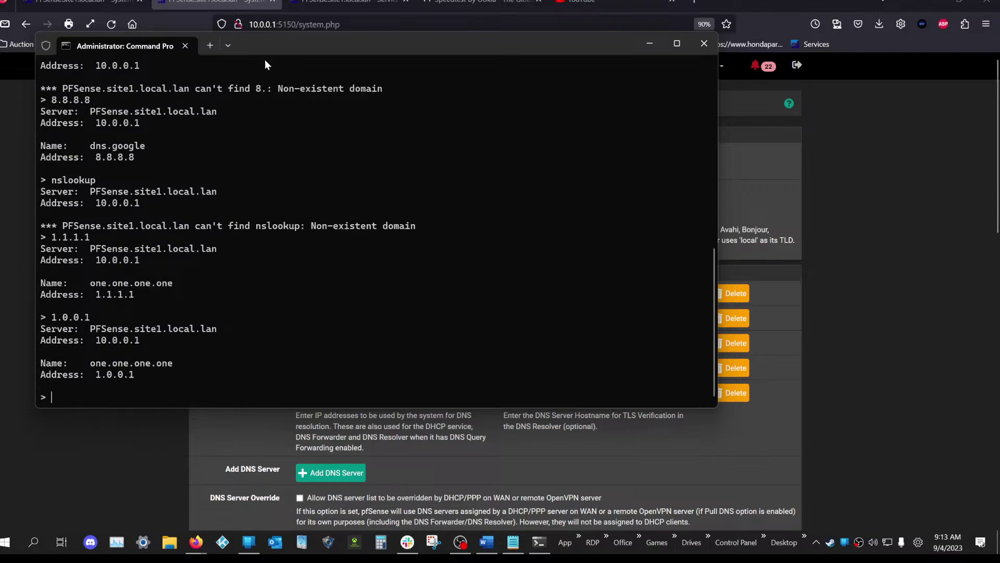
- Move the Command Prompt window out of the way and examine the f.resolvers.level3.net hostname in the DNS Server Settings
{"action": "left_click_drag", "start_coordinate": [415, 46], "coordinate": [999, 130]}
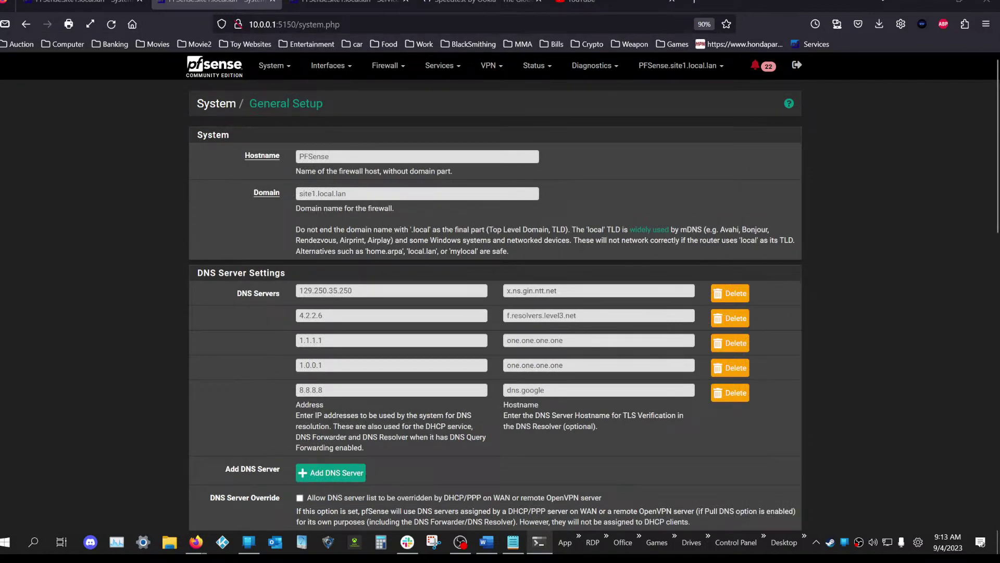
{"action": "left_click", "coordinate": [600, 316]}
{"action": "left_click_drag", "start_coordinate": [599, 316], "coordinate": [505, 316]}
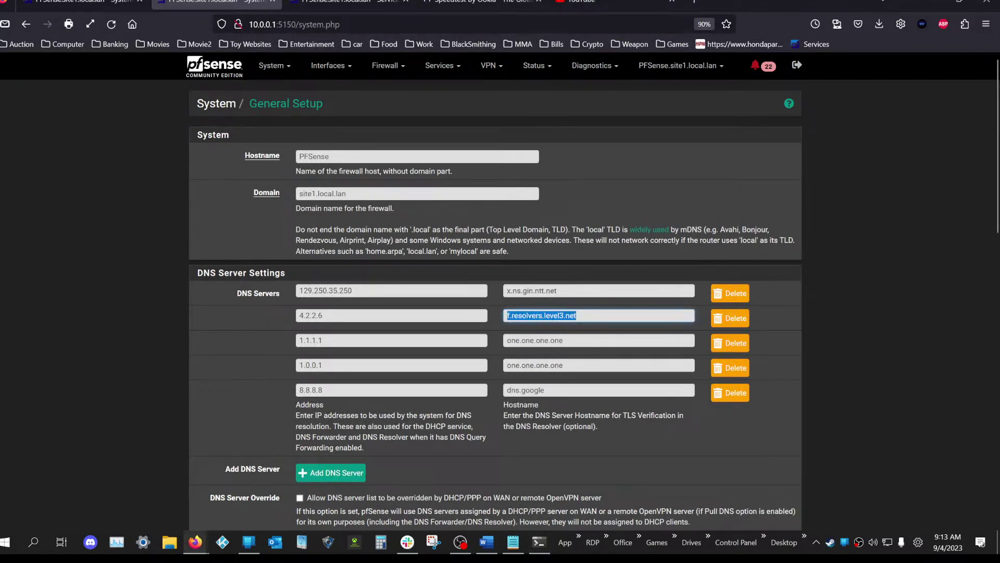
{"action": "left_click", "coordinate": [355, 102]}
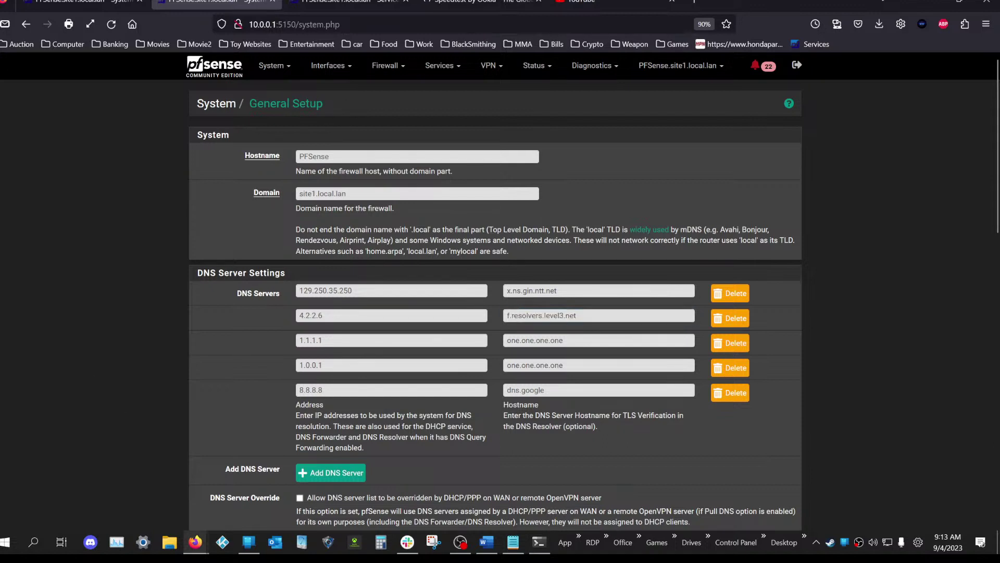
- Re-examine the 129.250.35.250 DNS server entry and the General Setup options below the DNS server list
{"action": "scroll", "coordinate": [387, 420], "scroll_direction": "down", "scroll_amount": 3}
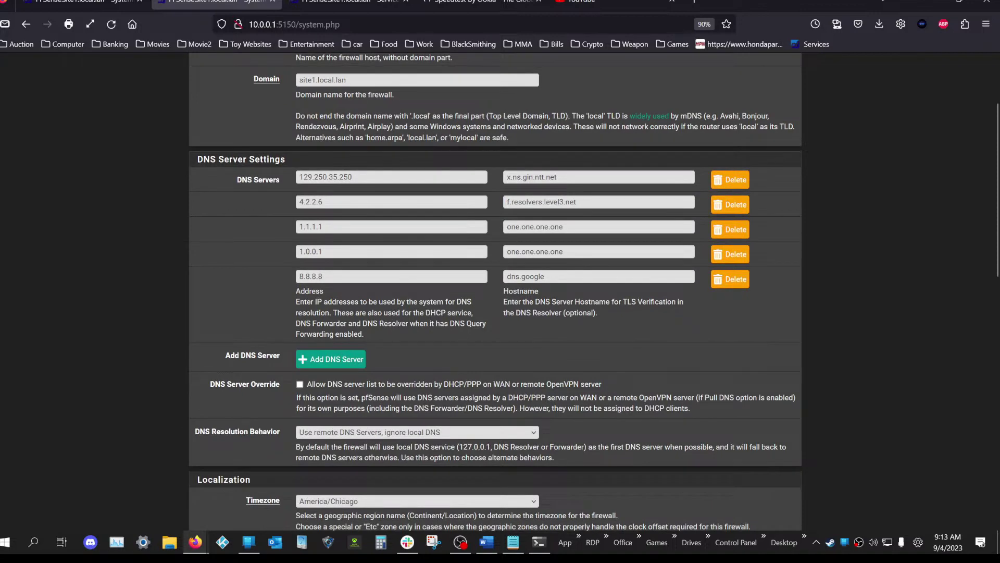
{"action": "left_click_drag", "start_coordinate": [360, 177], "coordinate": [298, 177]}
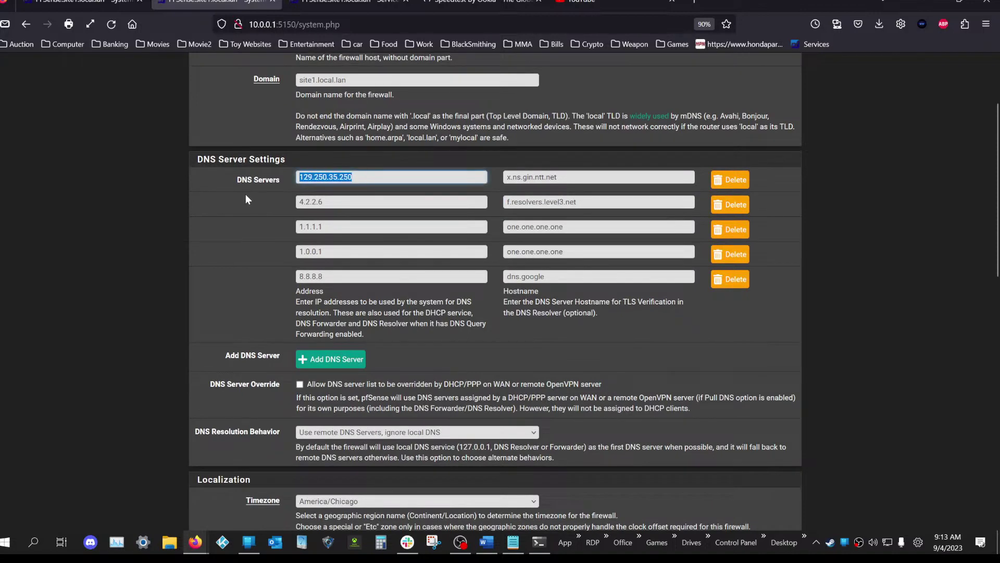
{"action": "scroll", "coordinate": [370, 297], "scroll_direction": "up", "scroll_amount": 3}
{"action": "right_click", "coordinate": [370, 297]}
{"action": "left_click", "coordinate": [229, 295]}
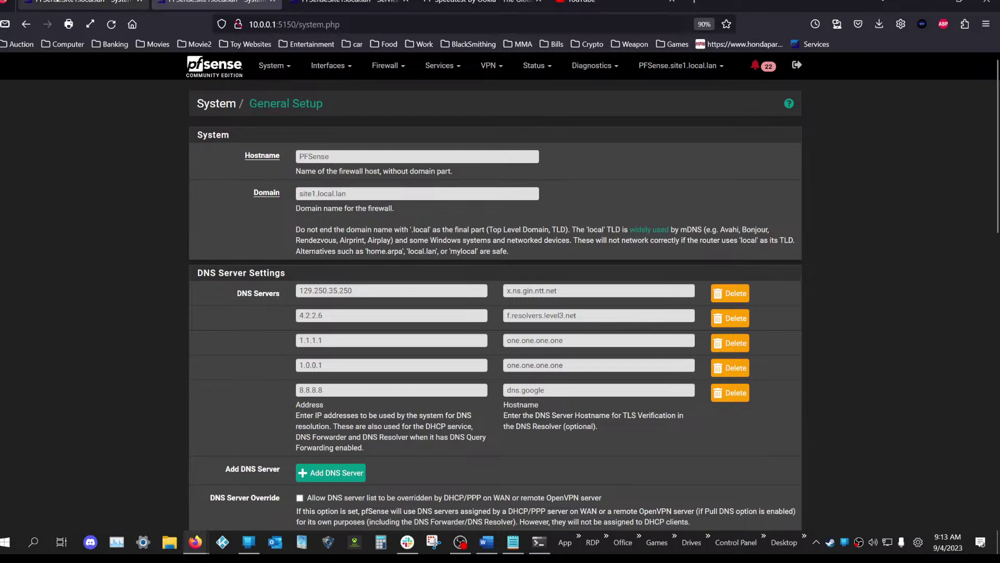
{"action": "scroll", "coordinate": [279, 282], "scroll_direction": "down", "scroll_amount": 3}
{"action": "scroll", "coordinate": [279, 280], "scroll_direction": "down", "scroll_amount": 4}
{"action": "scroll", "coordinate": [276, 274], "scroll_direction": "up", "scroll_amount": 9}
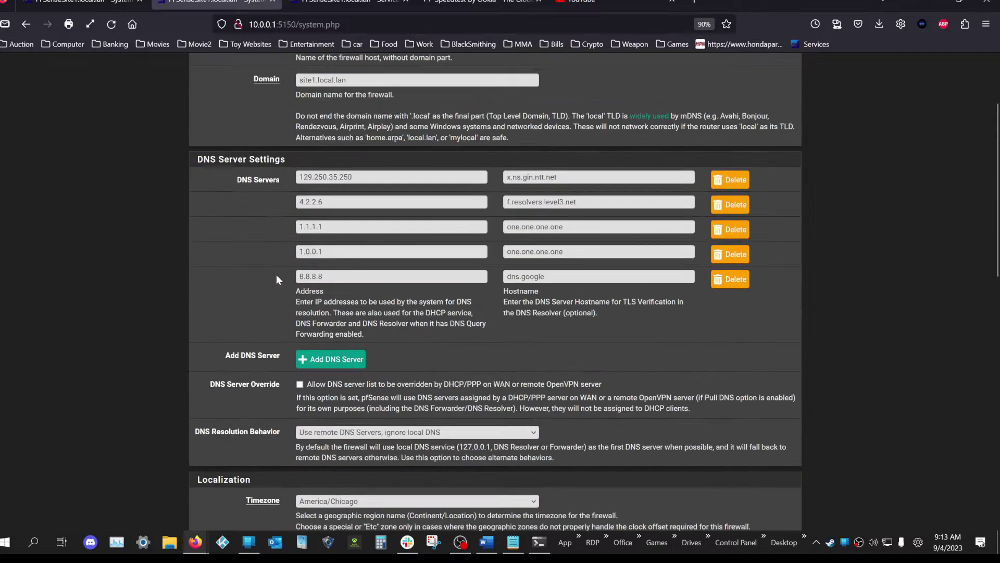
{"action": "scroll", "coordinate": [274, 271], "scroll_direction": "down", "scroll_amount": 5}
{"action": "scroll", "coordinate": [236, 361], "scroll_direction": "down", "scroll_amount": 3}
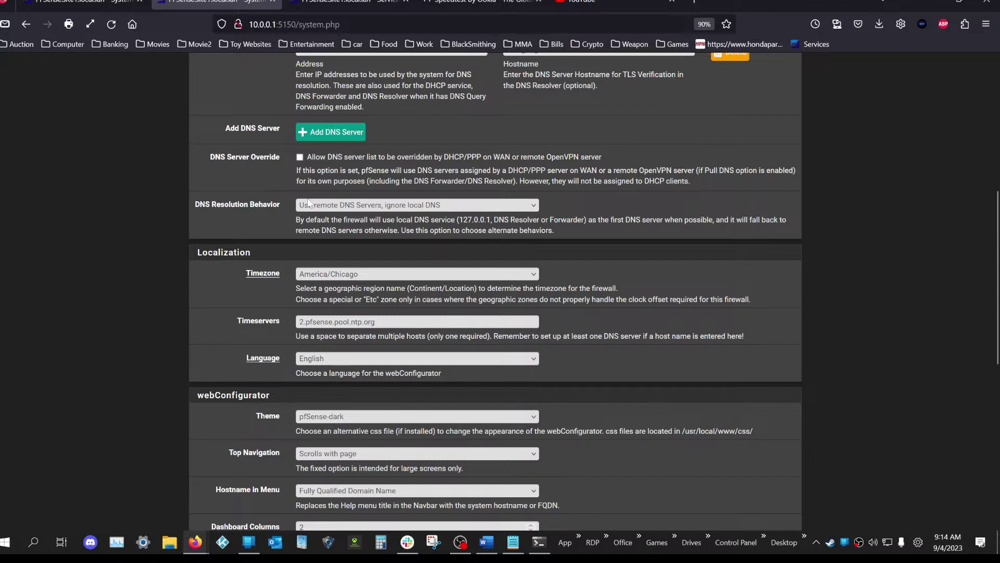
- Set DNS Resolution Behavior to "Use local DNS (127.0.0.1), ignore remote DNS Servers"
{"action": "left_click", "coordinate": [323, 205]}
{"action": "left_click", "coordinate": [323, 205]}
{"action": "left_click", "coordinate": [223, 208]}
{"action": "left_click", "coordinate": [384, 205]}
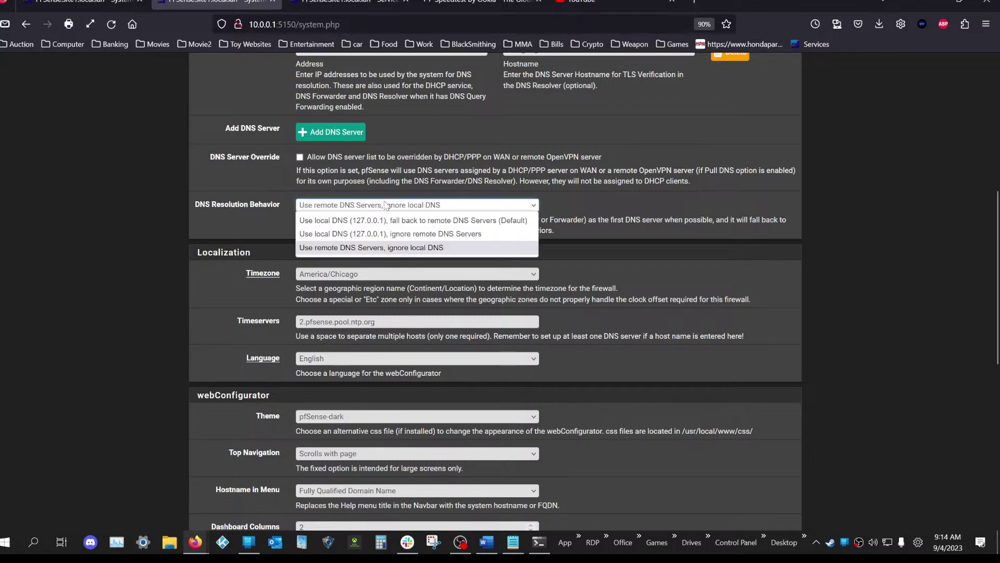
{"action": "left_click", "coordinate": [376, 236]}
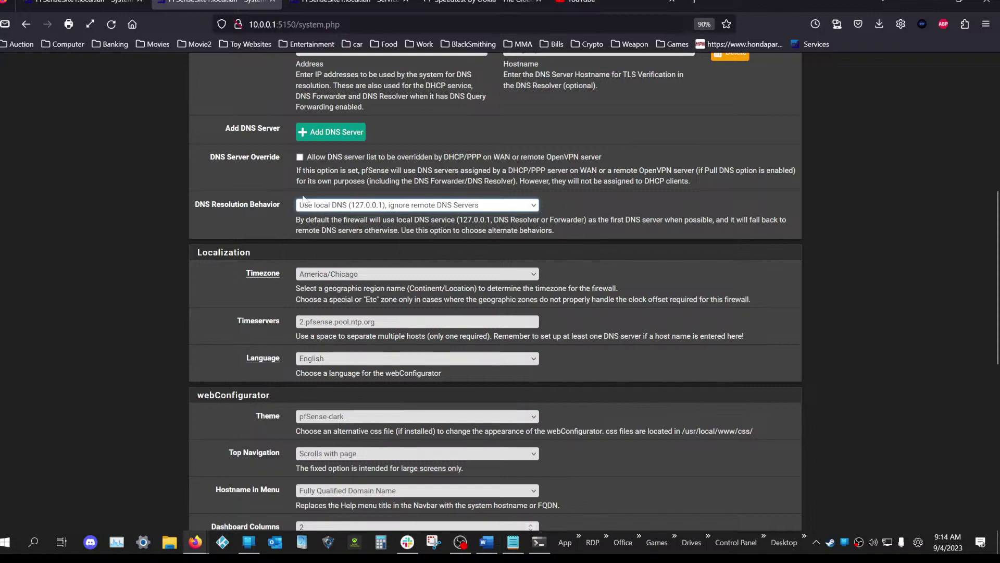
- Review the DNS server addresses and set DNS Resolution Behavior to "Use local DNS (127.0.0.1), fall back to remote DNS Servers (Default)"
{"action": "scroll", "coordinate": [274, 206], "scroll_direction": "up", "scroll_amount": 7}
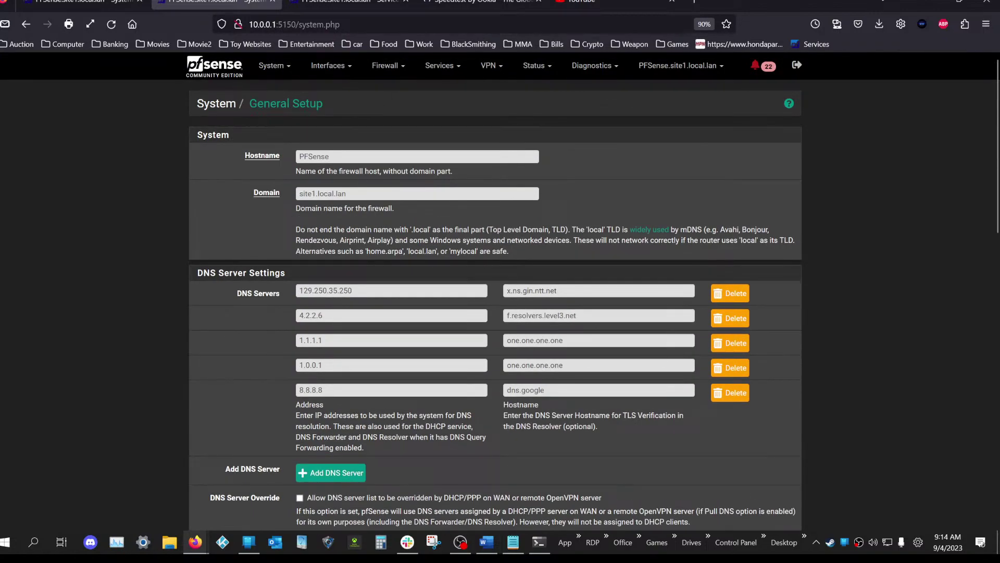
{"action": "scroll", "coordinate": [274, 269], "scroll_direction": "down", "scroll_amount": 6}
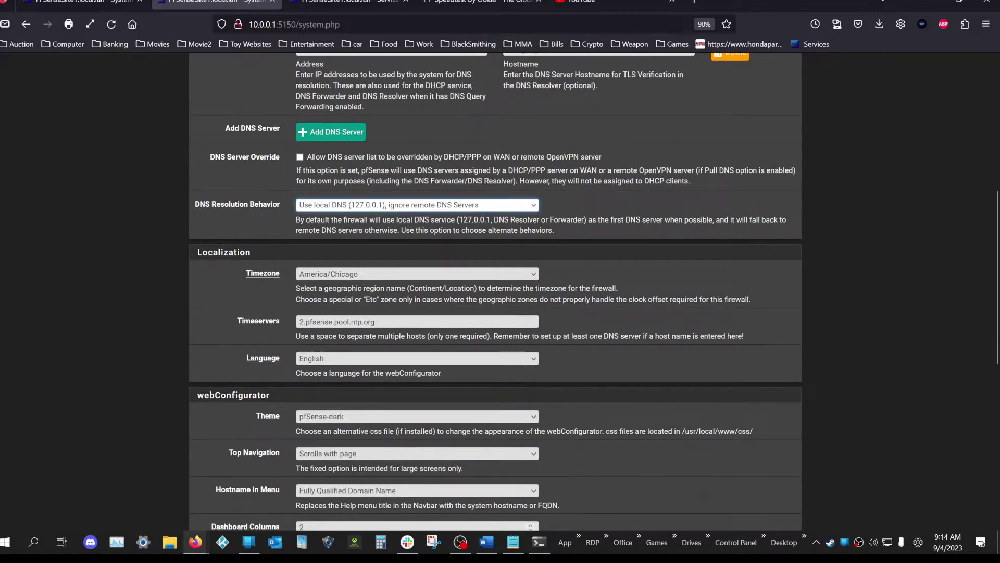
{"action": "scroll", "coordinate": [344, 255], "scroll_direction": "up", "scroll_amount": 4}
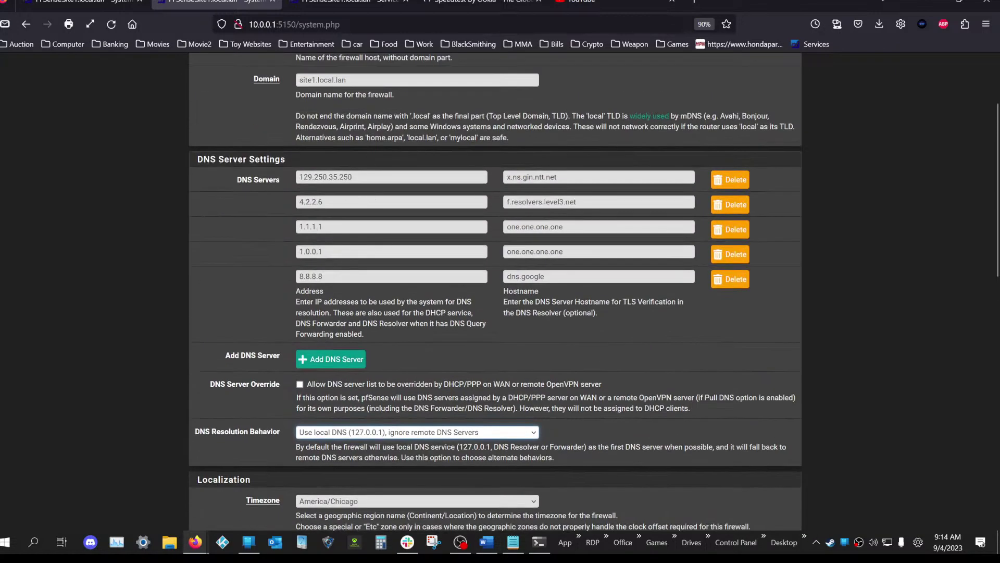
{"action": "left_click_drag", "start_coordinate": [362, 178], "coordinate": [293, 179]}
{"action": "left_click_drag", "start_coordinate": [339, 203], "coordinate": [258, 207]}
{"action": "left_click_drag", "start_coordinate": [338, 228], "coordinate": [248, 234]}
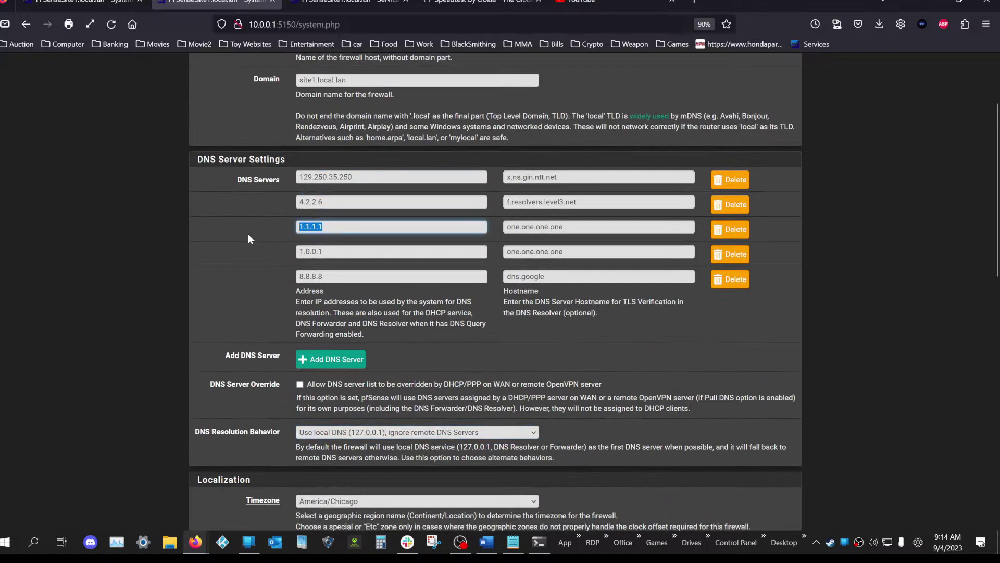
{"action": "scroll", "coordinate": [253, 237], "scroll_direction": "down", "scroll_amount": 3}
{"action": "left_click", "coordinate": [377, 263]}
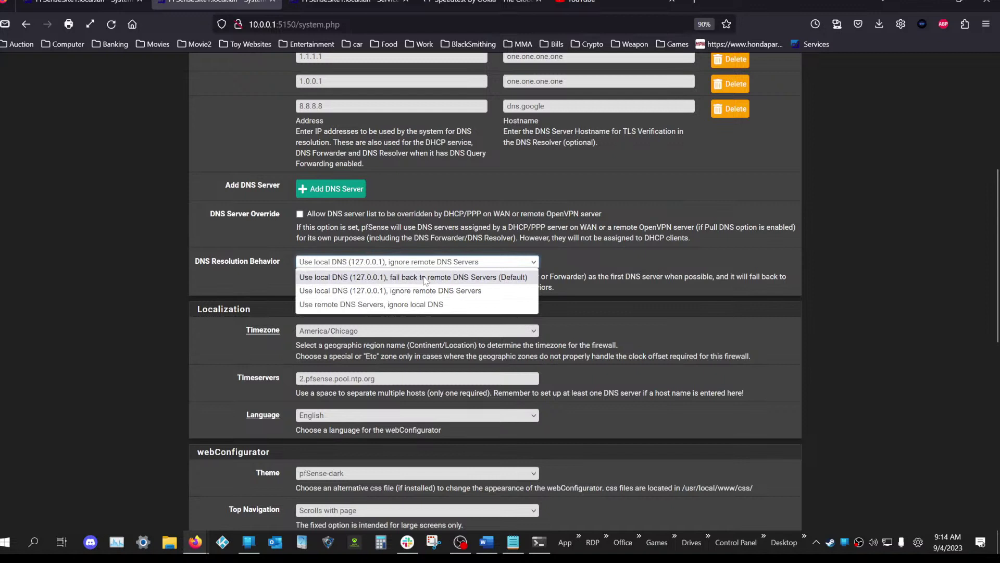
{"action": "left_click", "coordinate": [383, 279]}
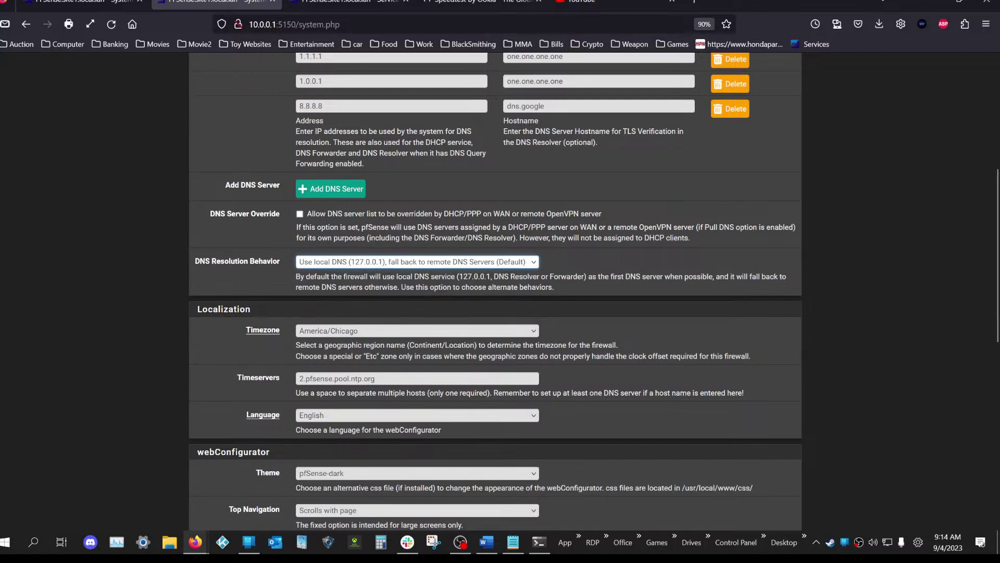
- Examine the 129.250.35.250, 4.2.2.6 and 1.1.1.1 entries in DNS Server Settings together with the DNS Resolution Behavior option
{"action": "scroll", "coordinate": [427, 224], "scroll_direction": "up", "scroll_amount": 4}
{"action": "left_click_drag", "start_coordinate": [357, 234], "coordinate": [100, 212]}
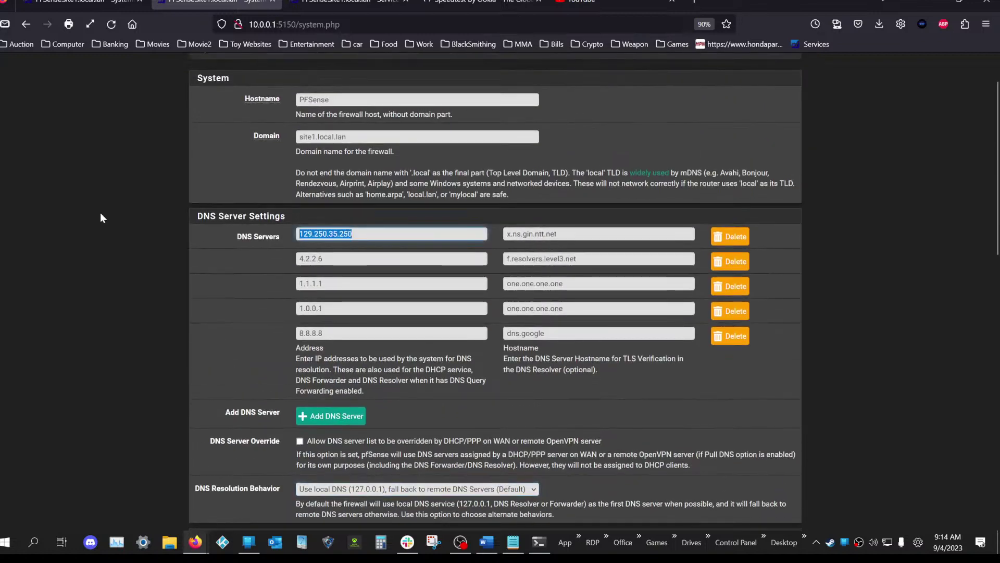
{"action": "left_click_drag", "start_coordinate": [330, 259], "coordinate": [299, 256]}
{"action": "scroll", "coordinate": [300, 255], "scroll_direction": "down", "scroll_amount": 4}
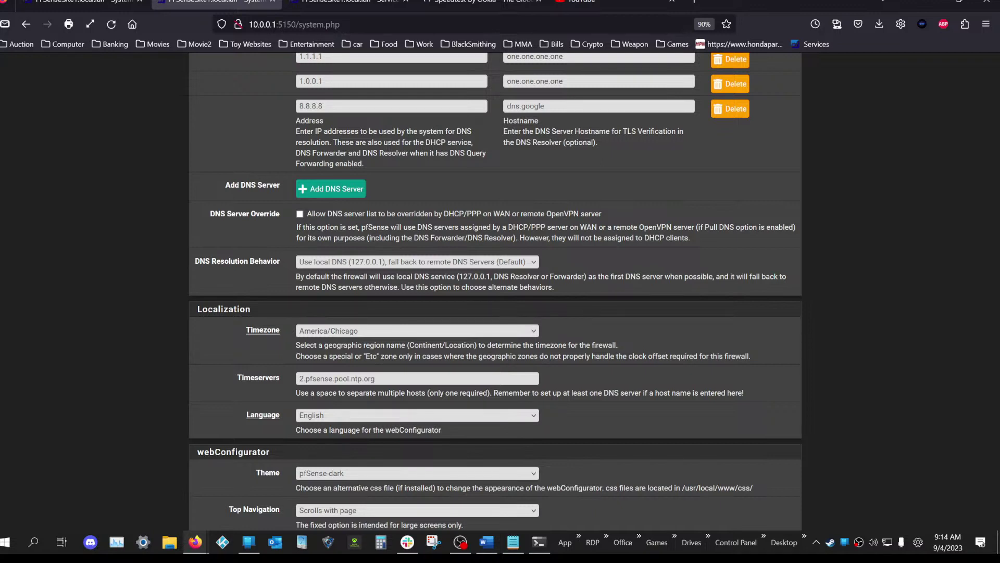
{"action": "scroll", "coordinate": [368, 265], "scroll_direction": "up", "scroll_amount": 3}
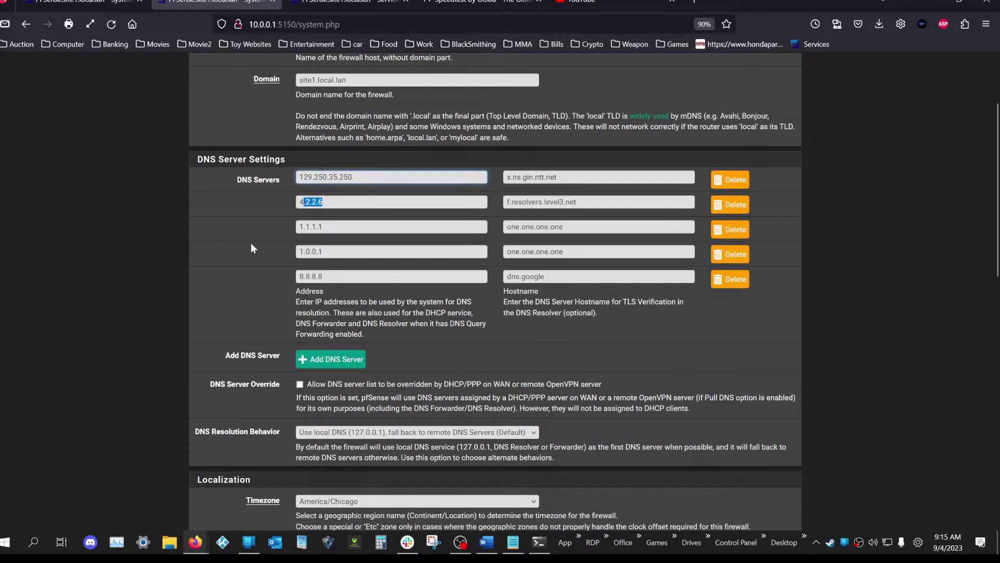
{"action": "left_click_drag", "start_coordinate": [327, 227], "coordinate": [298, 227]}
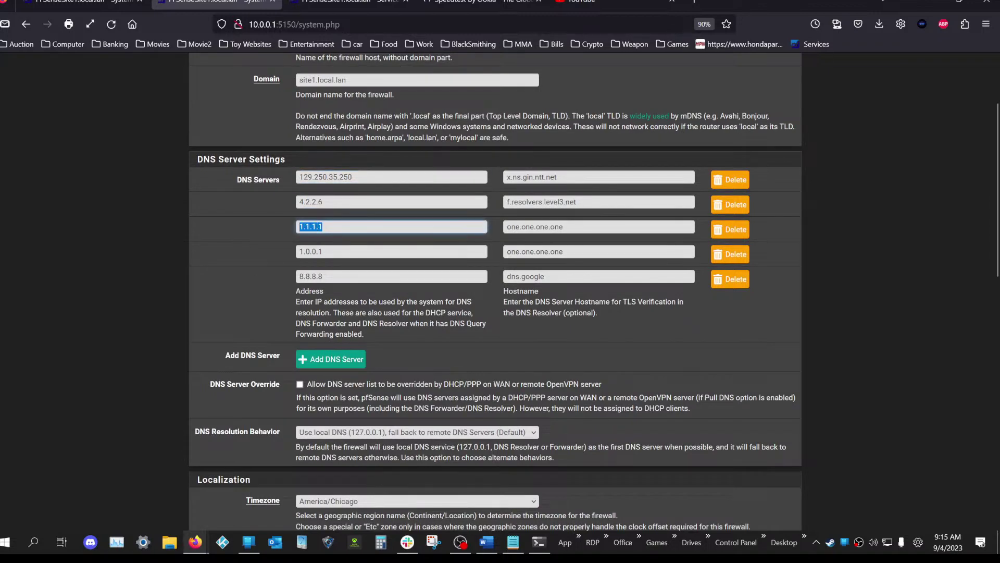
{"action": "key", "text": "Tab"}
{"action": "key", "text": "ctrl+c"}
- Switch to the open YouTube page and examine the domain portion of its web address
{"action": "left_click", "coordinate": [594, 4]}
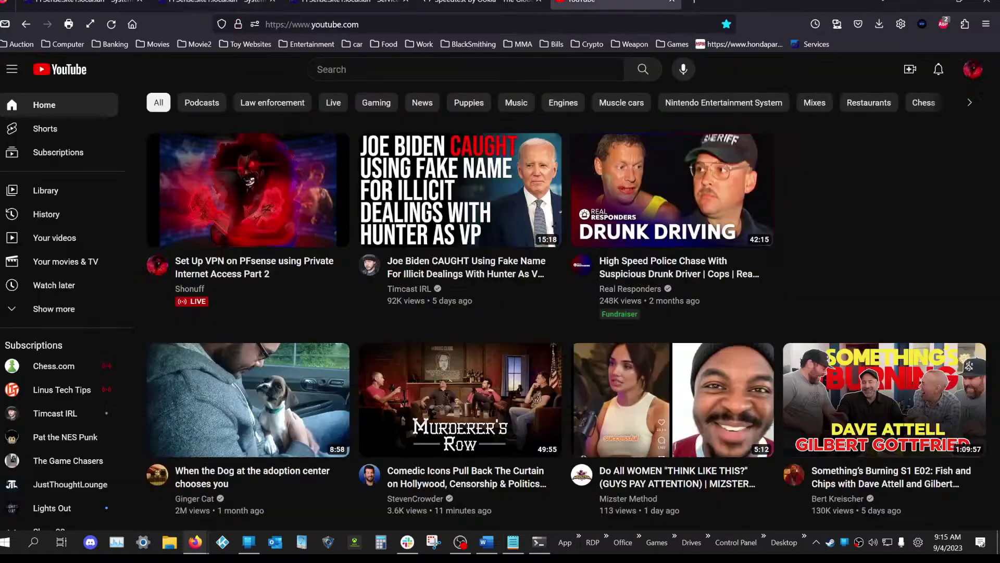
{"action": "left_click_drag", "start_coordinate": [359, 24], "coordinate": [288, 24]}
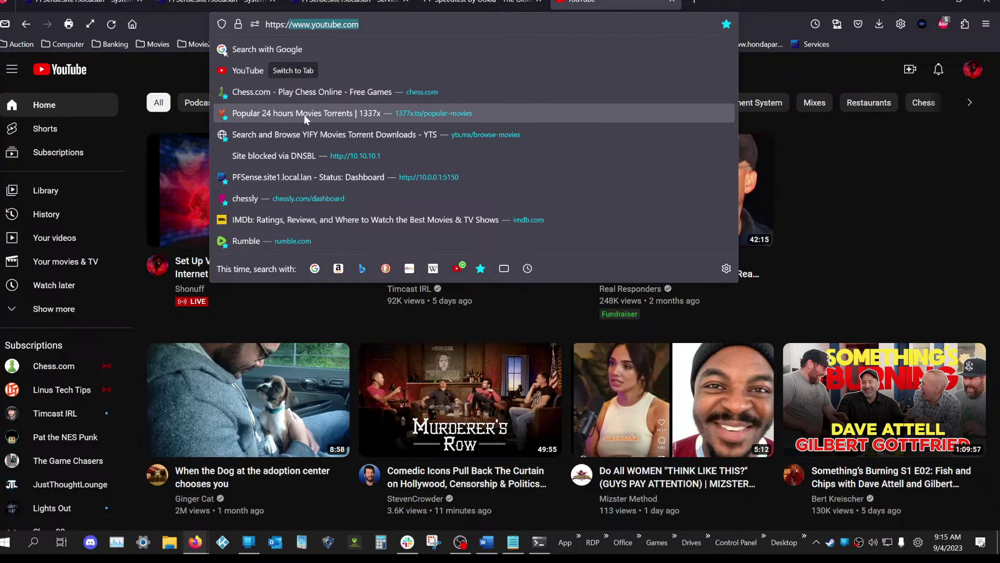
{"action": "left_click", "coordinate": [364, 24]}
{"action": "left_click_drag", "start_coordinate": [359, 24], "coordinate": [311, 24]}
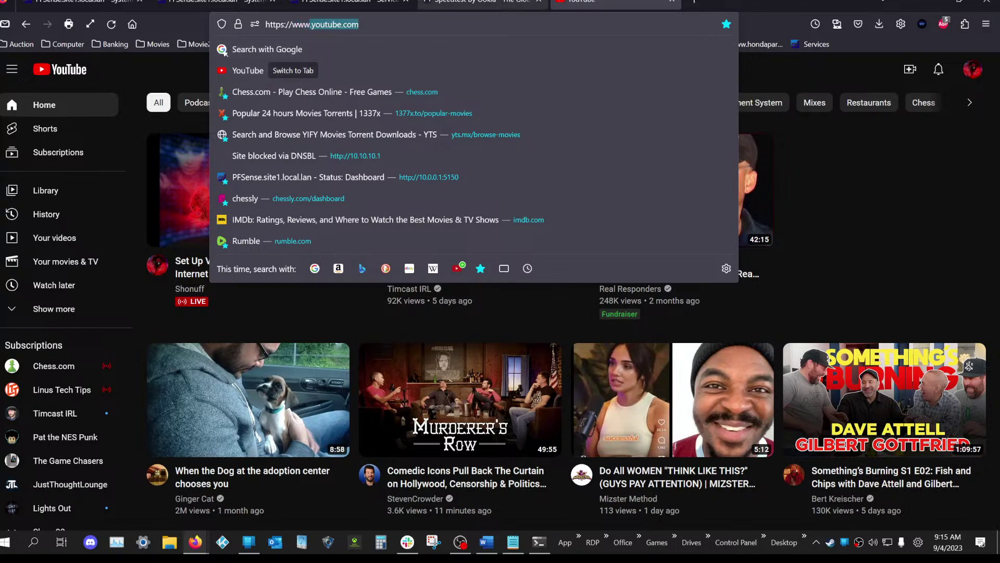
{"action": "left_click", "coordinate": [459, 3]}
- Examine the General DNS Forwarder Options, from the enable setting down to the custom options
{"action": "left_click", "coordinate": [349, 2]}
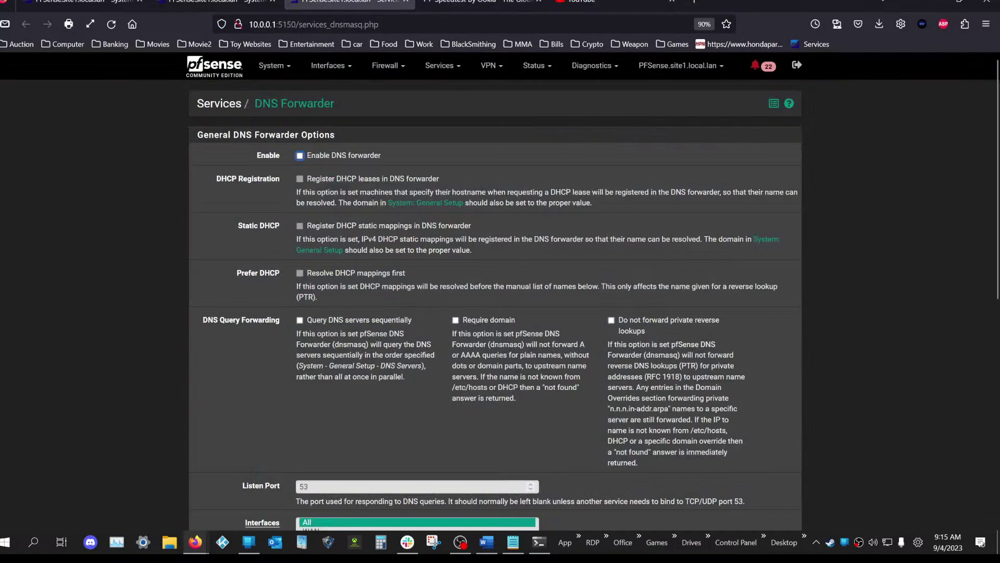
{"action": "scroll", "coordinate": [495, 292], "scroll_direction": "down", "scroll_amount": 5}
{"action": "scroll", "coordinate": [74, 367], "scroll_direction": "up", "scroll_amount": 5}
{"action": "scroll", "coordinate": [358, 265], "scroll_direction": "down", "scroll_amount": 6}
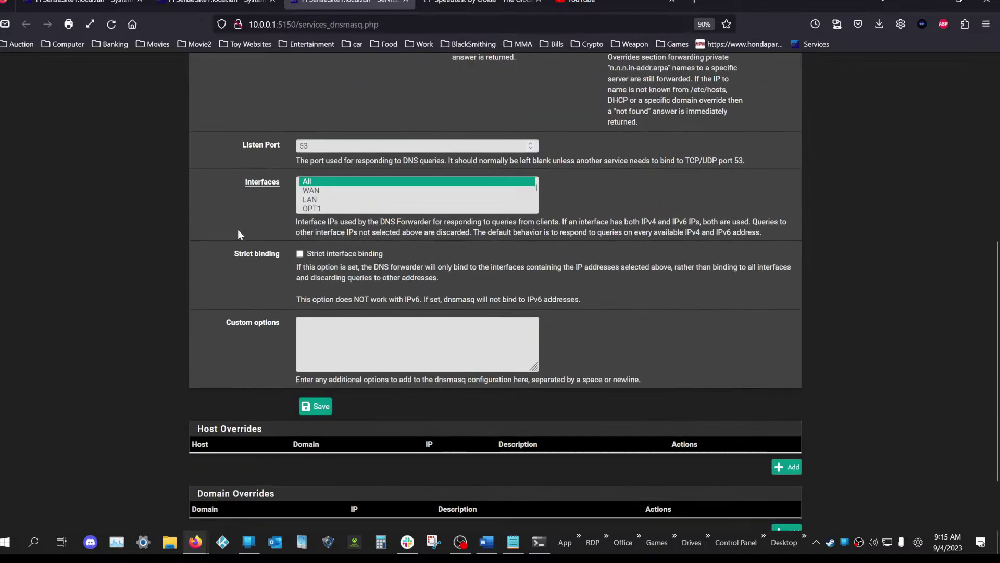
{"action": "scroll", "coordinate": [238, 233], "scroll_direction": "up", "scroll_amount": 6}
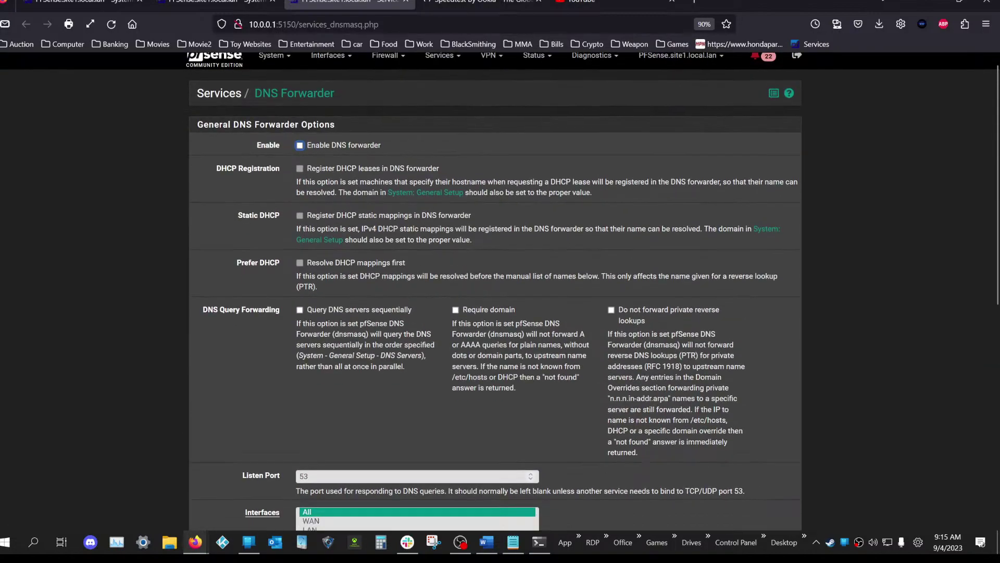
{"action": "scroll", "coordinate": [396, 301], "scroll_direction": "down", "scroll_amount": 5}
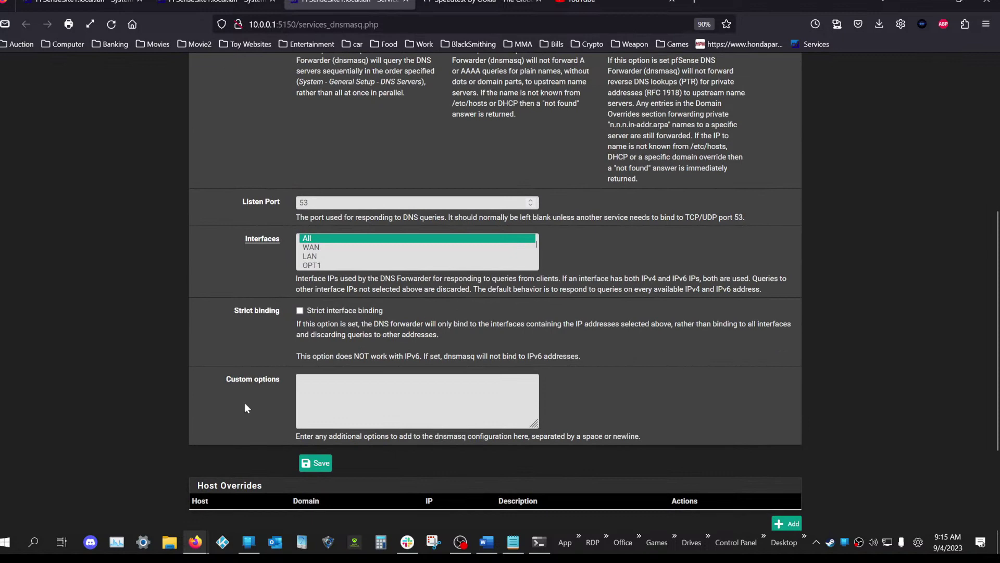
{"action": "scroll", "coordinate": [252, 326], "scroll_direction": "up", "scroll_amount": 5}
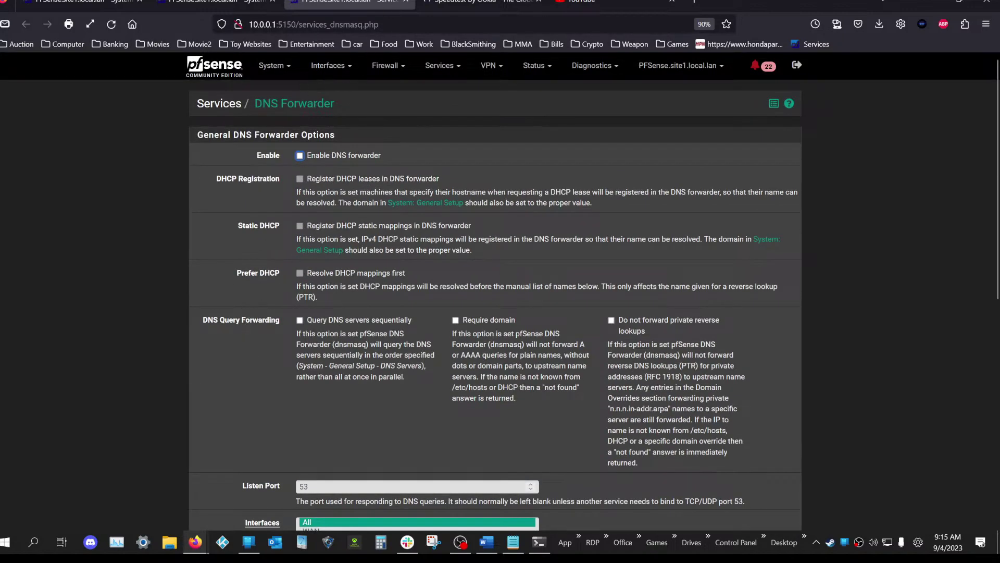
- Return to the open General Setup page and examine the addresses and hostnames of the 4.2.2.6 and 1.0.0.1 DNS servers
{"action": "left_click", "coordinate": [214, 3]}
{"action": "left_click", "coordinate": [99, 4]}
{"action": "left_click", "coordinate": [216, 3]}
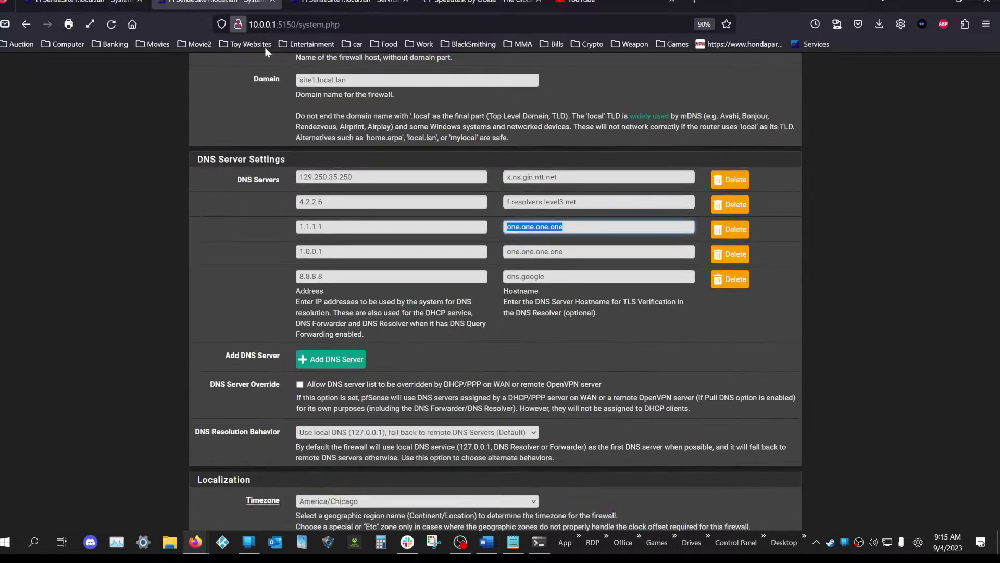
{"action": "left_click_drag", "start_coordinate": [577, 202], "coordinate": [507, 202]}
{"action": "left_click", "coordinate": [507, 202]}
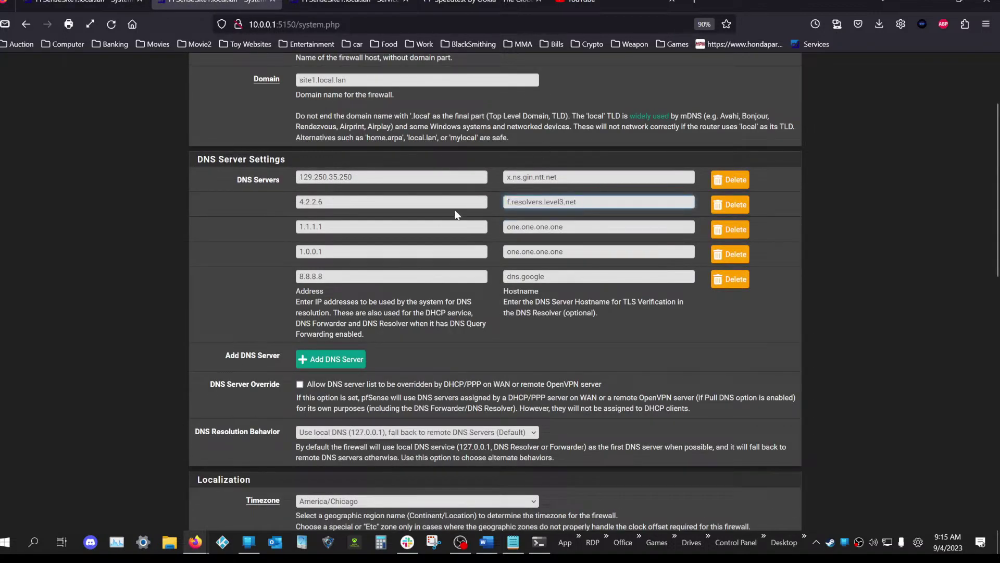
{"action": "left_click", "coordinate": [349, 241]}
{"action": "left_click_drag", "start_coordinate": [324, 251], "coordinate": [299, 252]}
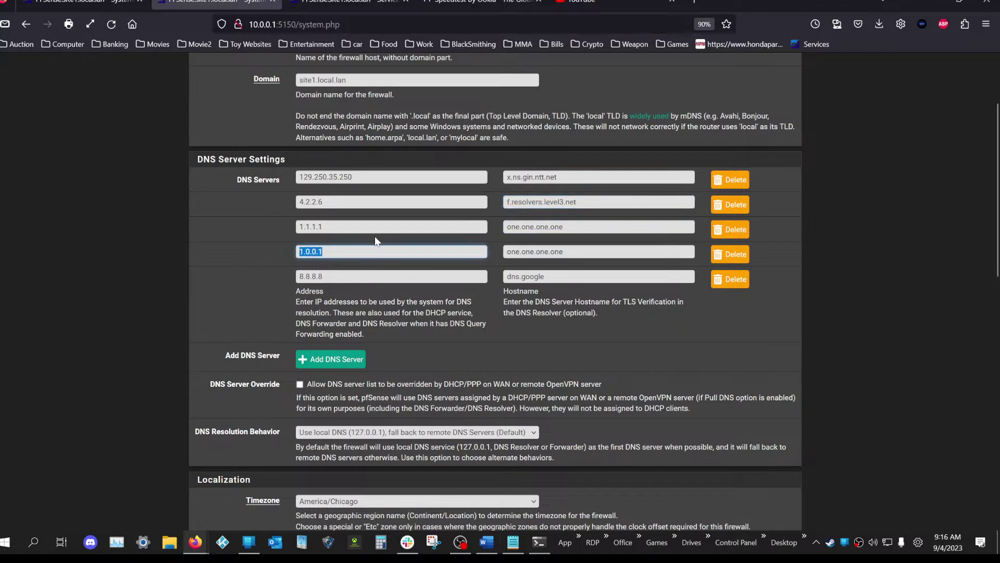
{"action": "left_click_drag", "start_coordinate": [564, 252], "coordinate": [508, 252]}
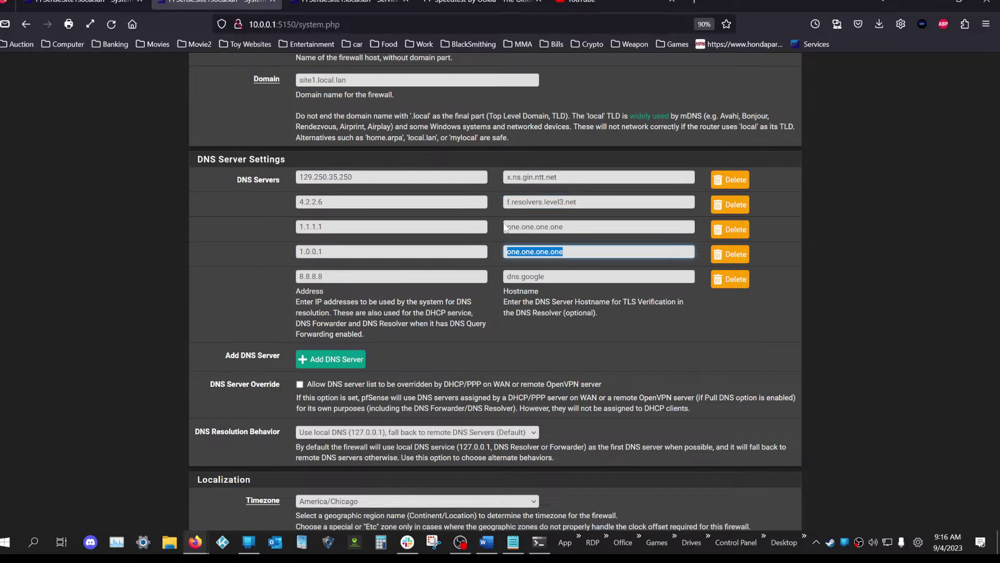
{"action": "key", "text": "ctrl+v"}
{"action": "left_click_drag", "start_coordinate": [323, 202], "coordinate": [303, 201]}
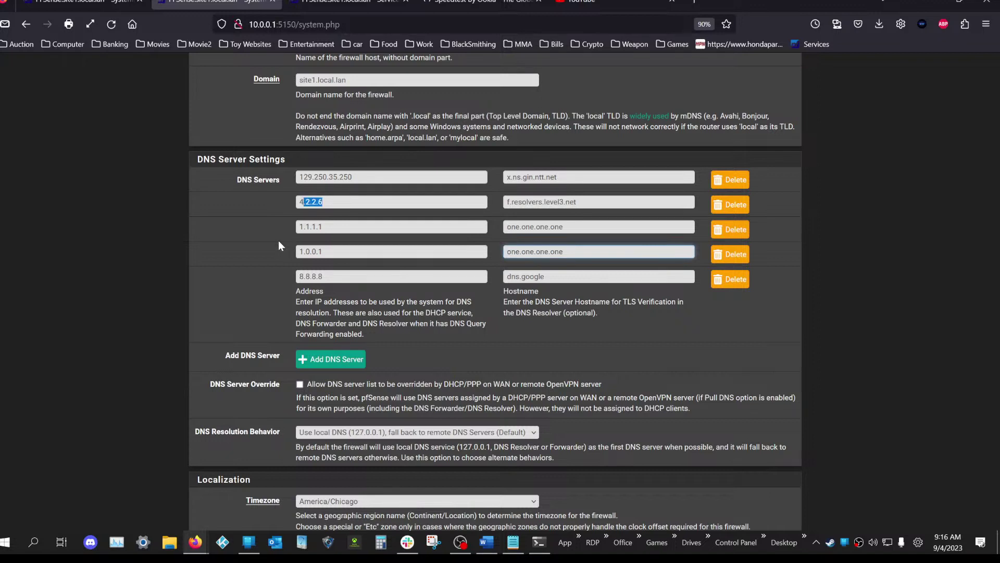
{"action": "left_click_drag", "start_coordinate": [207, 257], "coordinate": [211, 302]}
{"action": "left_click", "coordinate": [210, 298]}
- Set DNS Resolution Behavior to "Use remote DNS Servers, ignore local DNS"
{"action": "scroll", "coordinate": [210, 302], "scroll_direction": "down", "scroll_amount": 3}
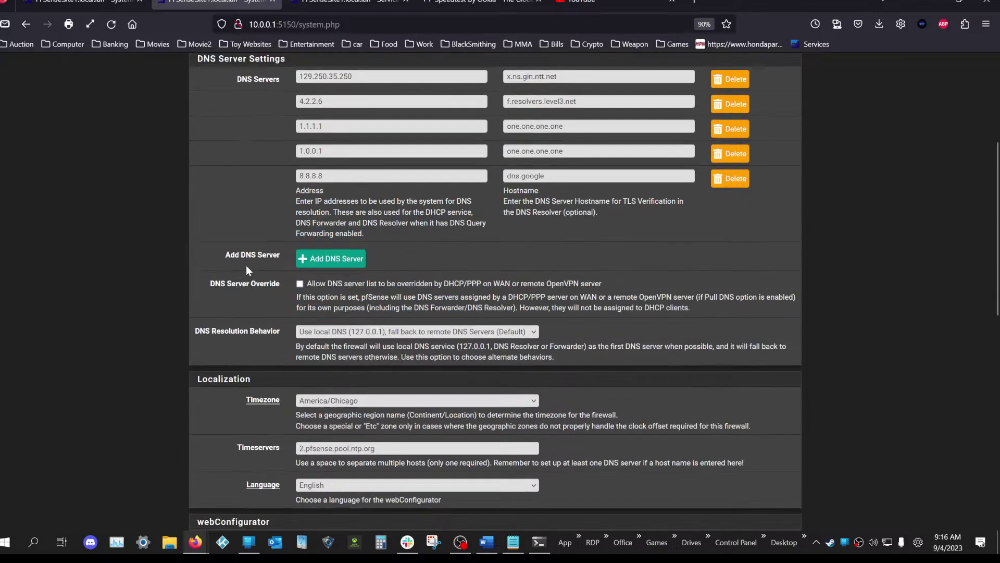
{"action": "scroll", "coordinate": [235, 309], "scroll_direction": "up", "scroll_amount": 5}
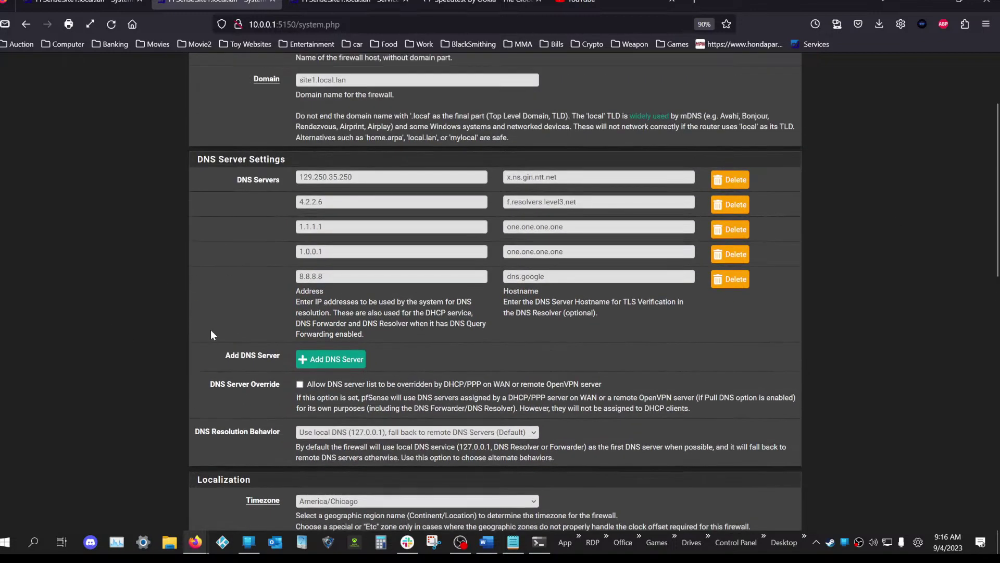
{"action": "scroll", "coordinate": [292, 291], "scroll_direction": "down", "scroll_amount": 4}
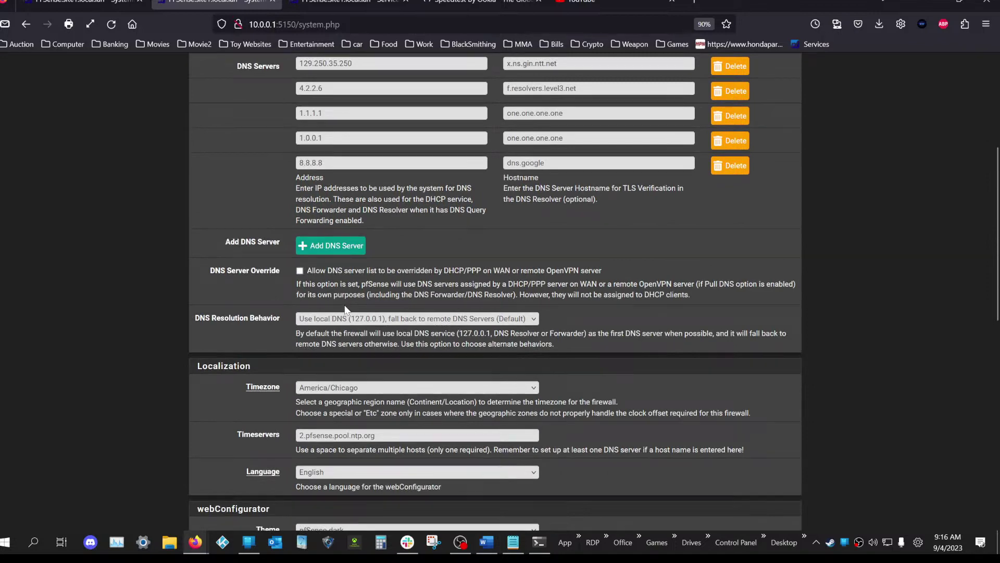
{"action": "left_click", "coordinate": [352, 320]}
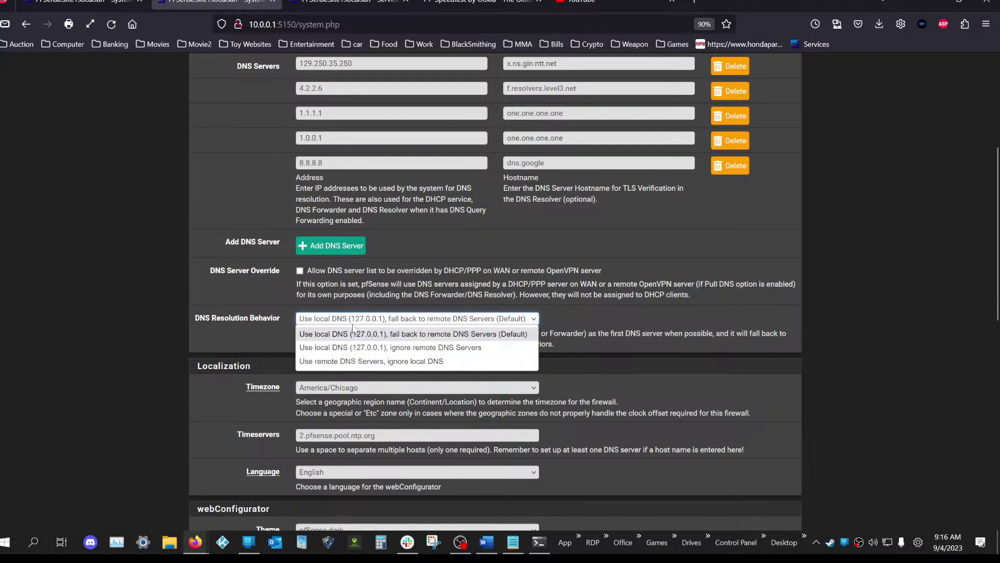
{"action": "left_click", "coordinate": [344, 361]}
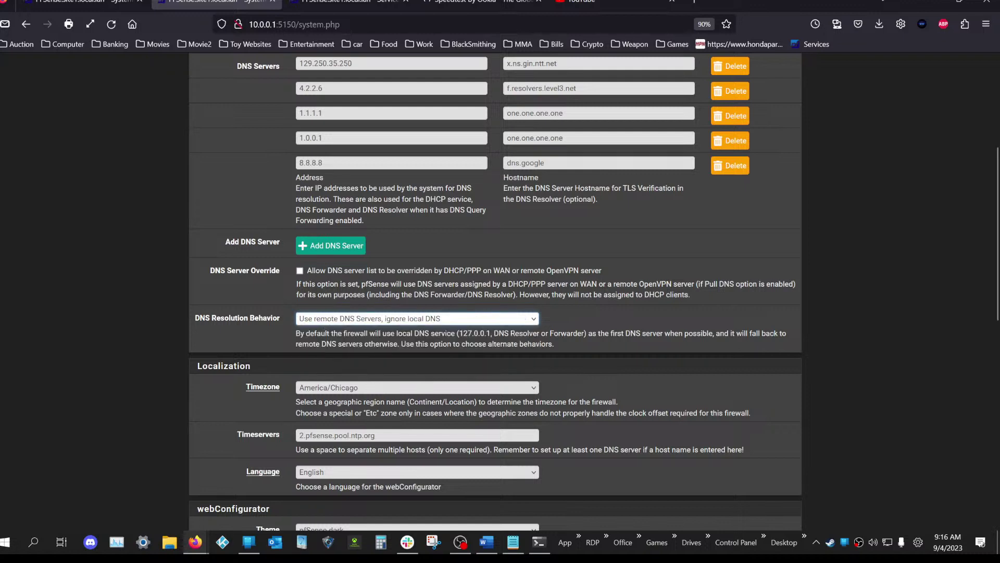
{"action": "scroll", "coordinate": [345, 368], "scroll_direction": "down", "scroll_amount": 10}
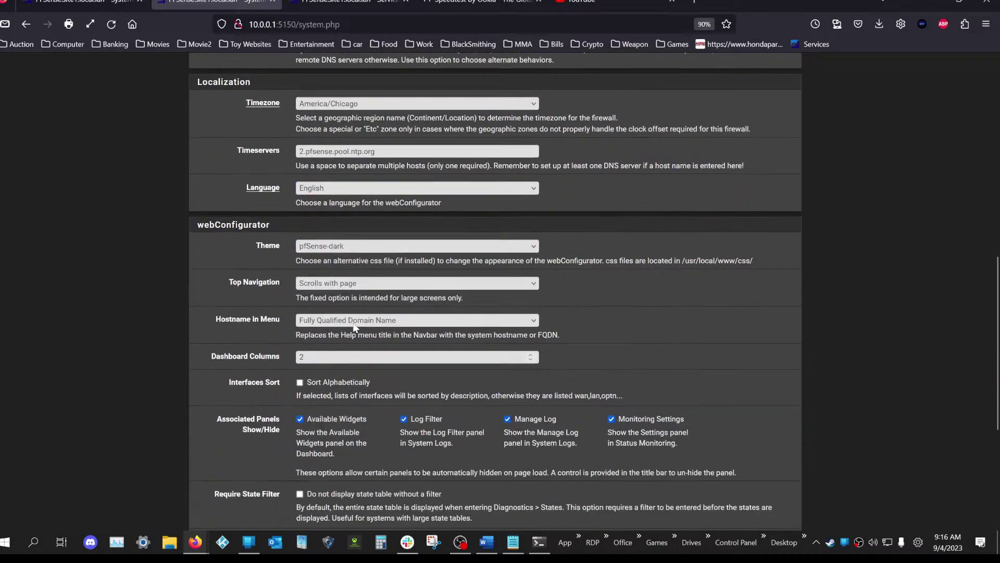
{"action": "scroll", "coordinate": [345, 368], "scroll_direction": "down", "scroll_amount": 1}
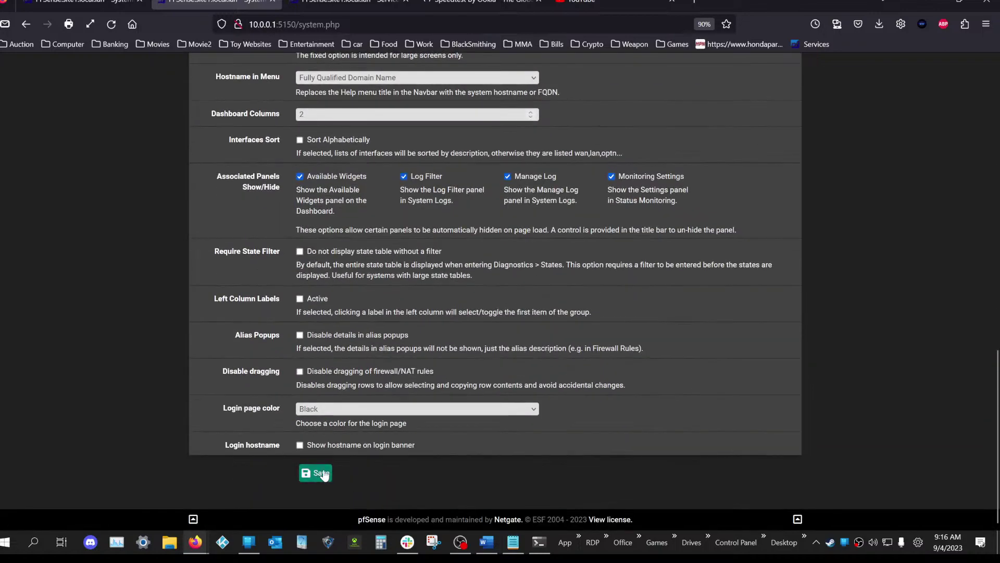
- Recheck the 4.2.2.6 DNS server address and open the DNS Forwarder settings
{"action": "scroll", "coordinate": [258, 236], "scroll_direction": "up", "scroll_amount": 15}
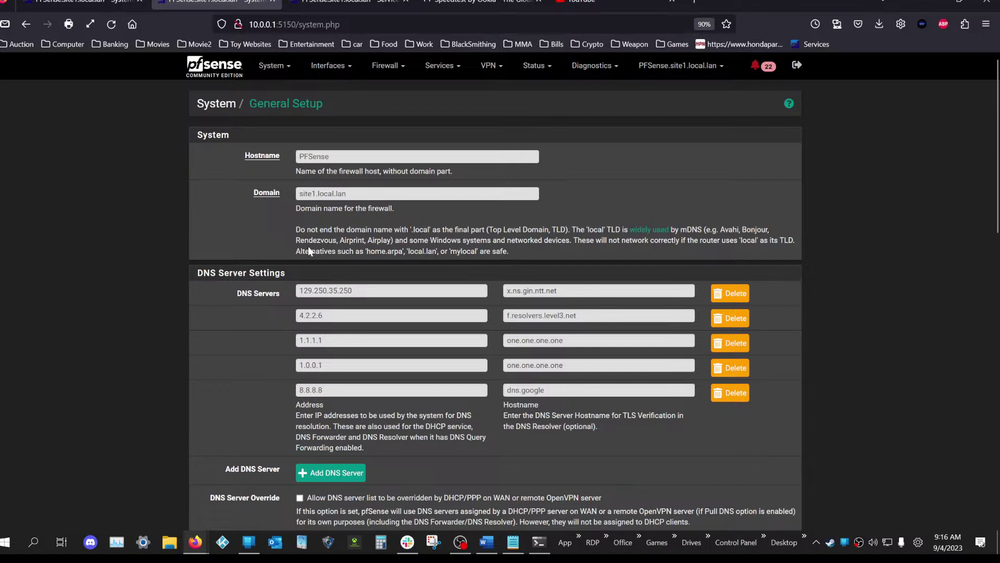
{"action": "left_click_drag", "start_coordinate": [325, 316], "coordinate": [282, 319]}
{"action": "left_click", "coordinate": [448, 67]}
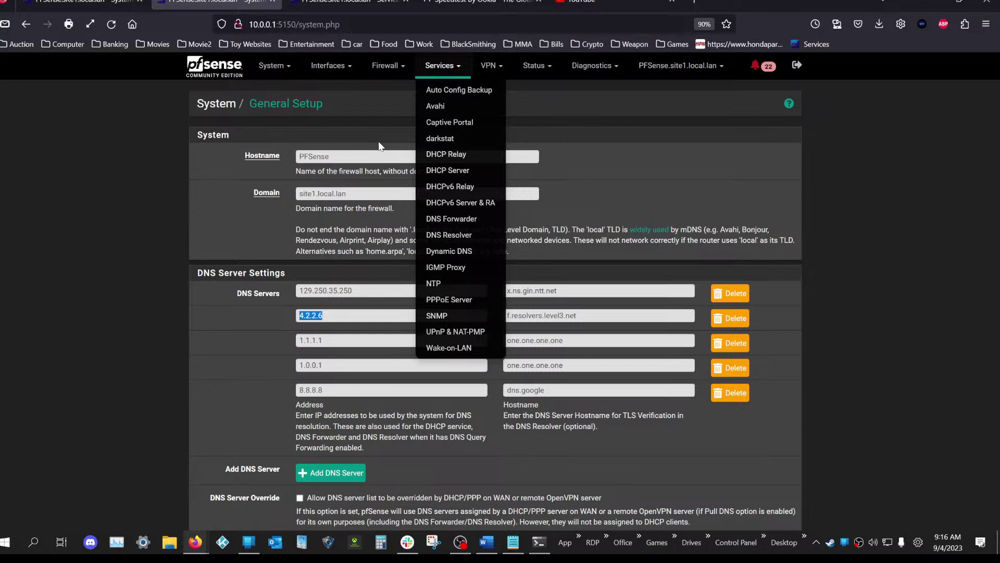
{"action": "left_click", "coordinate": [455, 218]}
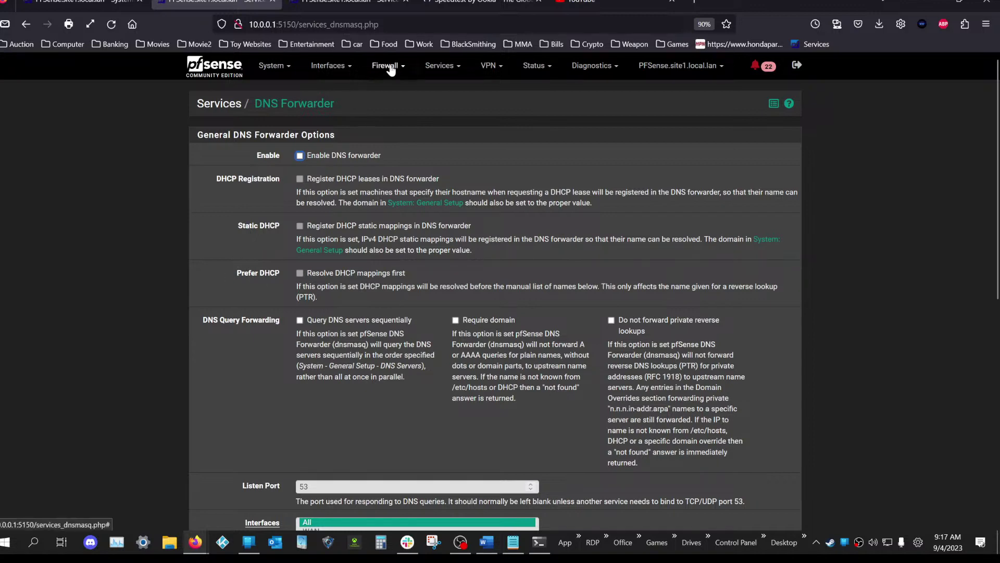
- Reopen General Setup and check the DNS Resolution Behavior setting
{"action": "left_click", "coordinate": [274, 66]}
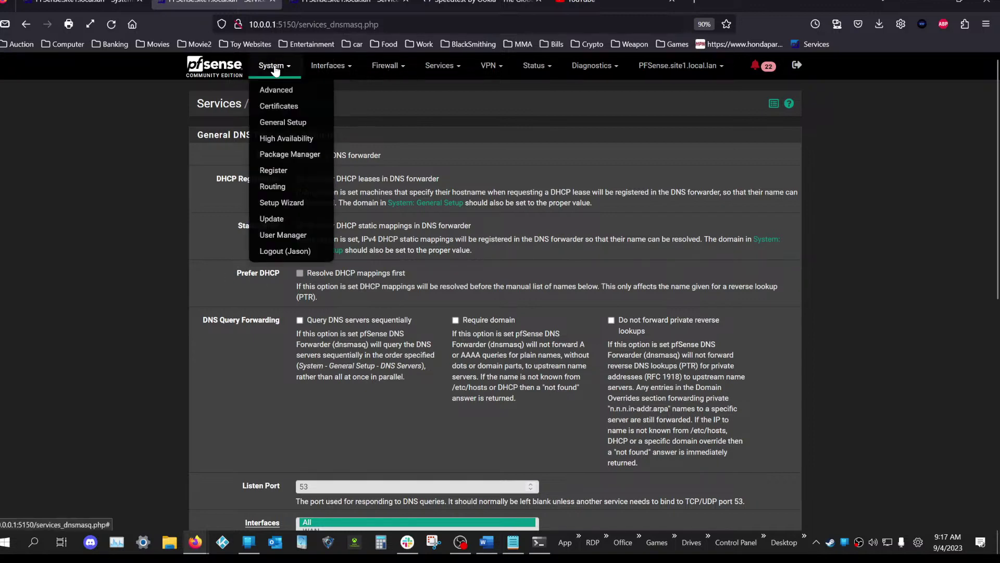
{"action": "left_click", "coordinate": [290, 124]}
{"action": "scroll", "coordinate": [327, 255], "scroll_direction": "down", "scroll_amount": 6}
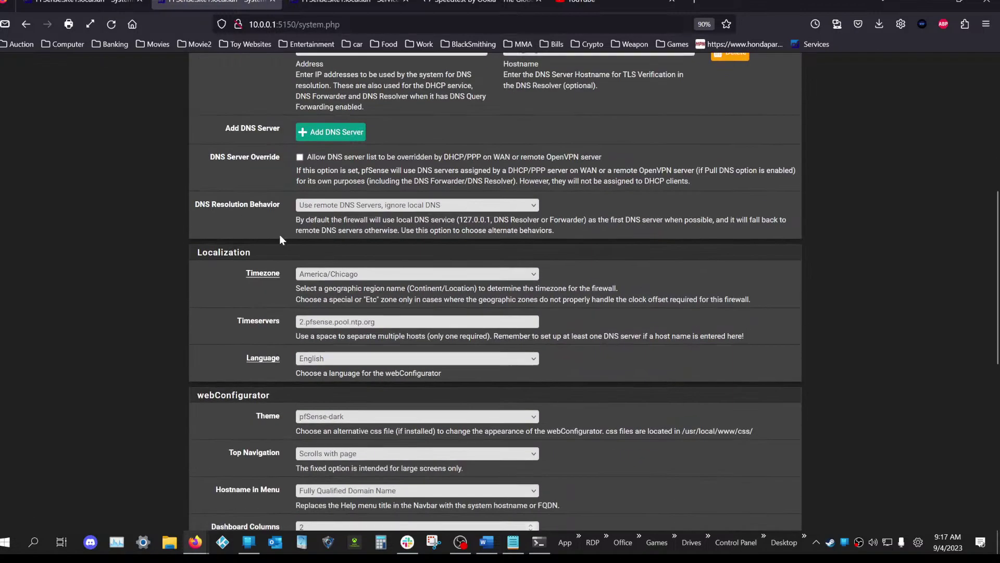
- Review the DNS Resolution Behavior choices and recheck the 129.250.35.250 and 4.2.2.6 DNS server addresses in General Setup
{"action": "left_click", "coordinate": [329, 209]}
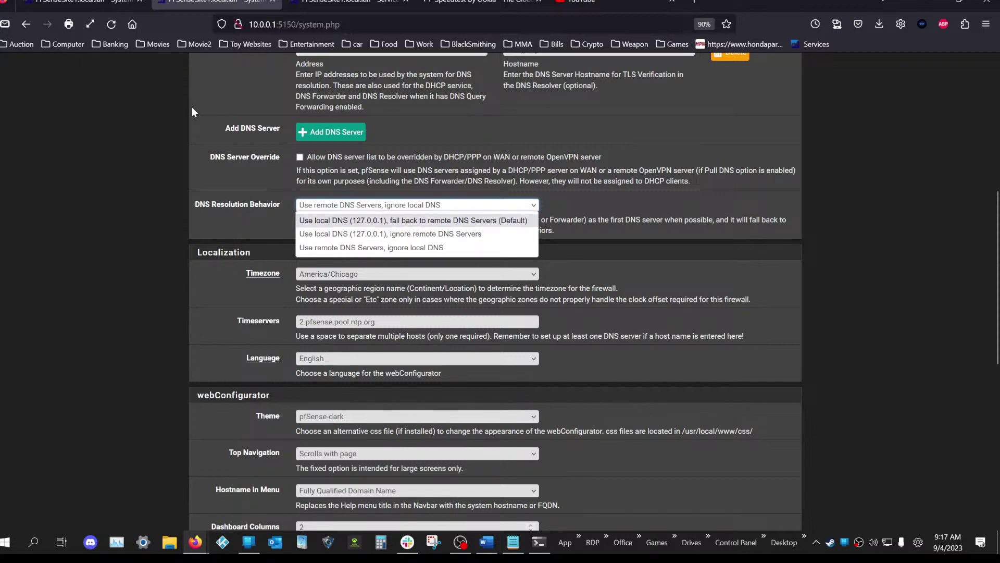
{"action": "scroll", "coordinate": [230, 160], "scroll_direction": "up", "scroll_amount": 6}
{"action": "left_click", "coordinate": [420, 66]}
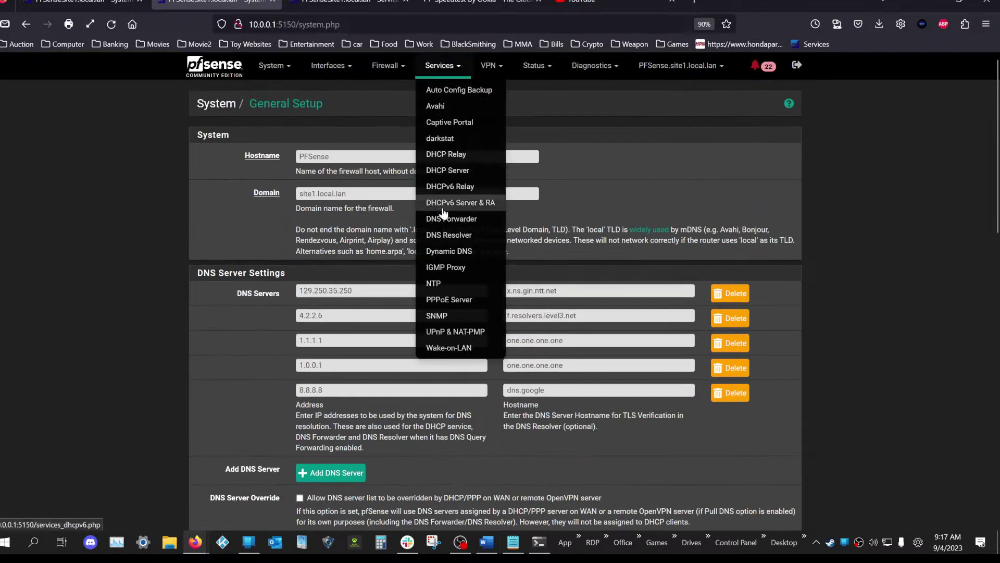
{"action": "left_click", "coordinate": [349, 292]}
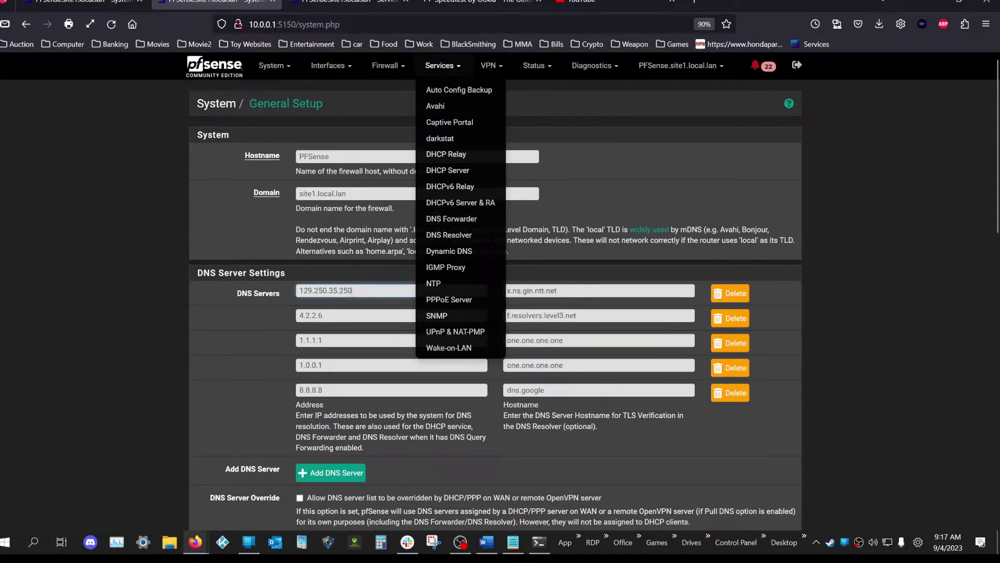
{"action": "left_click_drag", "start_coordinate": [352, 291], "coordinate": [263, 320]}
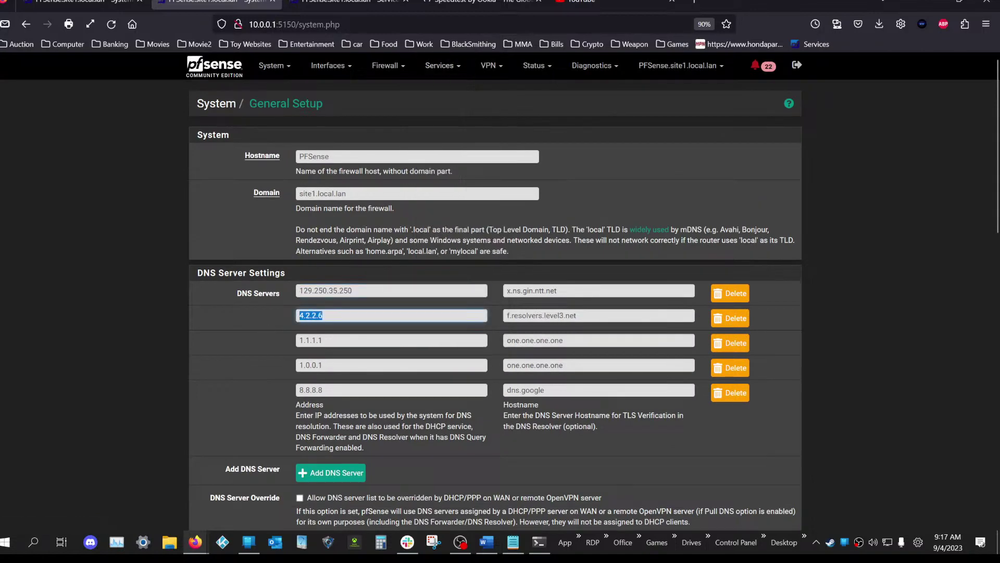
{"action": "left_click_drag", "start_coordinate": [333, 340], "coordinate": [289, 294]}
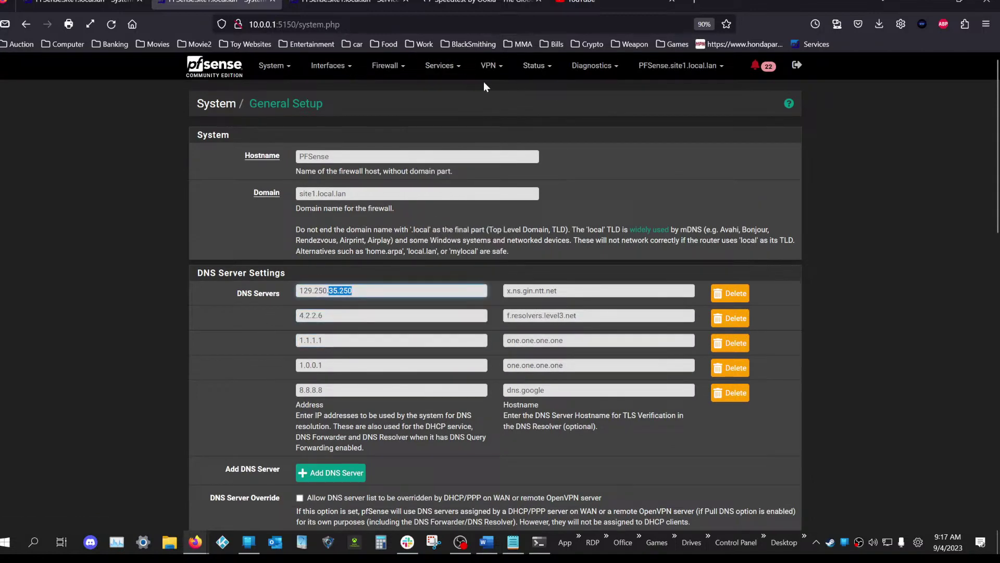
- Open the DNS Forwarder settings and turn on Enable DNS forwarder without saving
{"action": "left_click", "coordinate": [439, 65]}
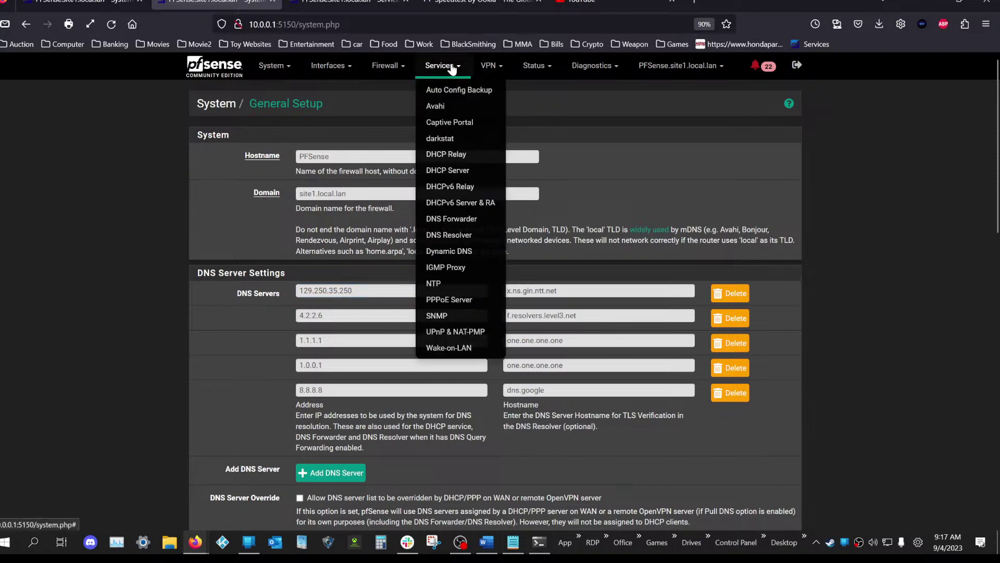
{"action": "left_click", "coordinate": [463, 221]}
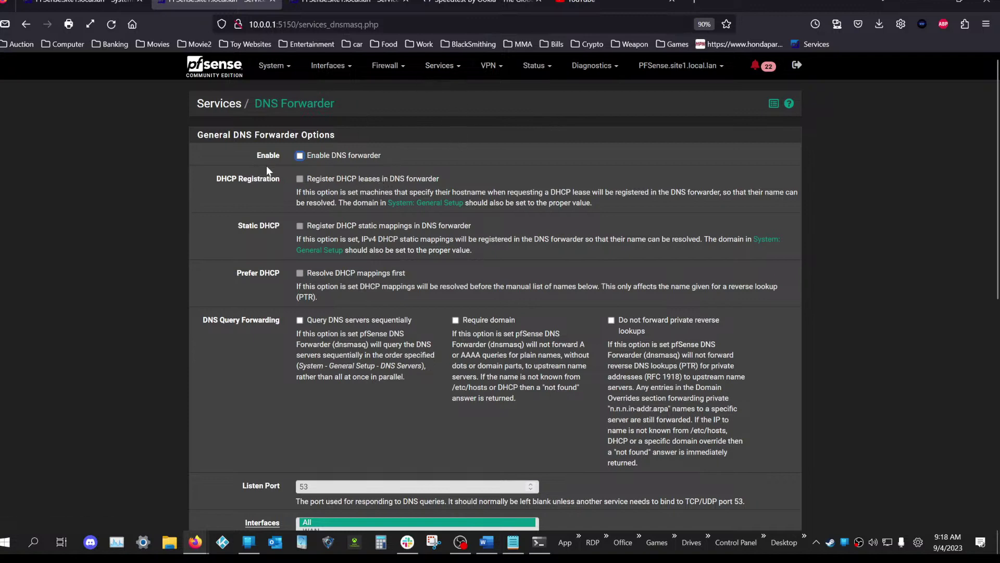
{"action": "left_click", "coordinate": [301, 156]}
- Open the DNS Resolver general settings and turn off Enable DNS resolver without saving
{"action": "left_click", "coordinate": [439, 66]}
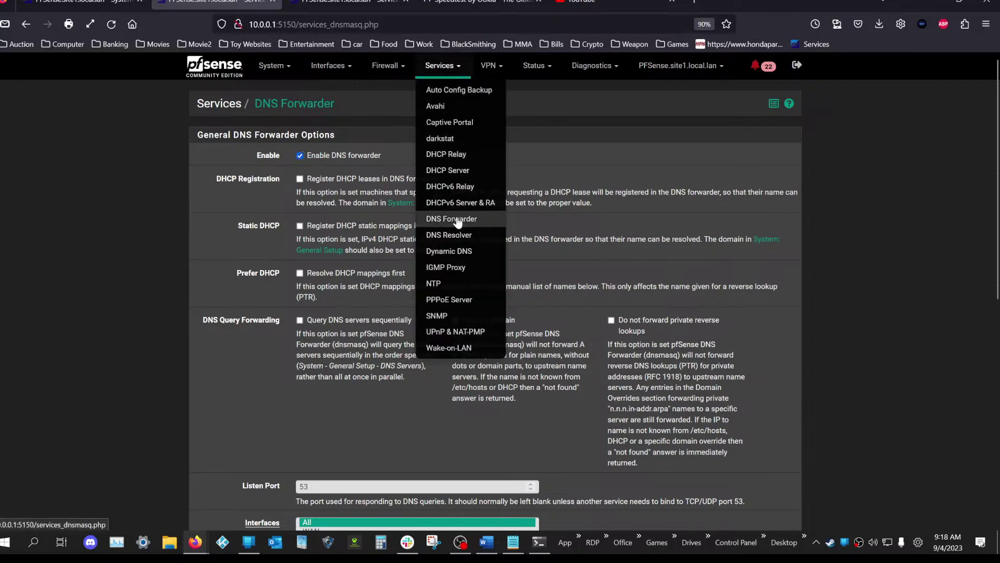
{"action": "left_click", "coordinate": [456, 235]}
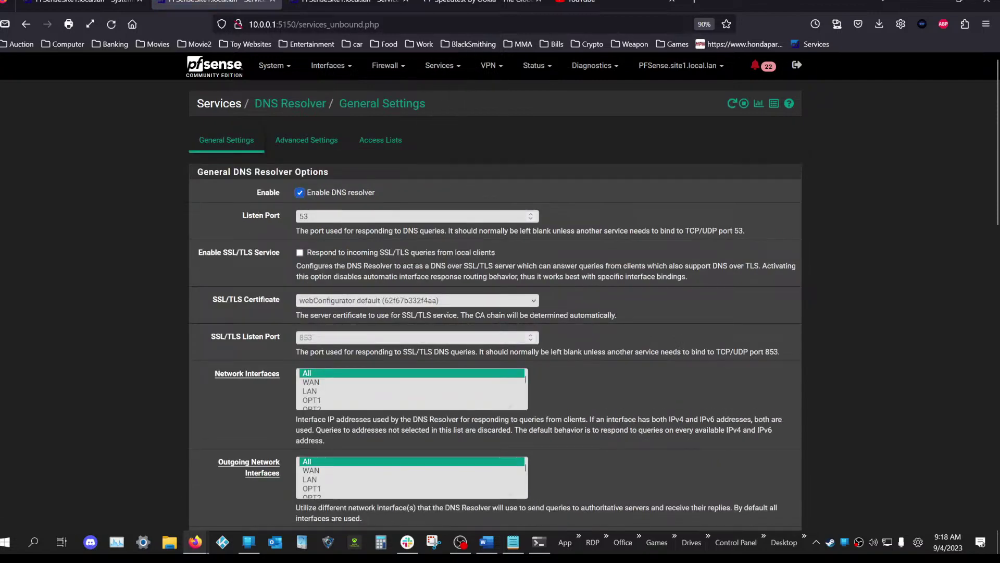
{"action": "left_click", "coordinate": [300, 193]}
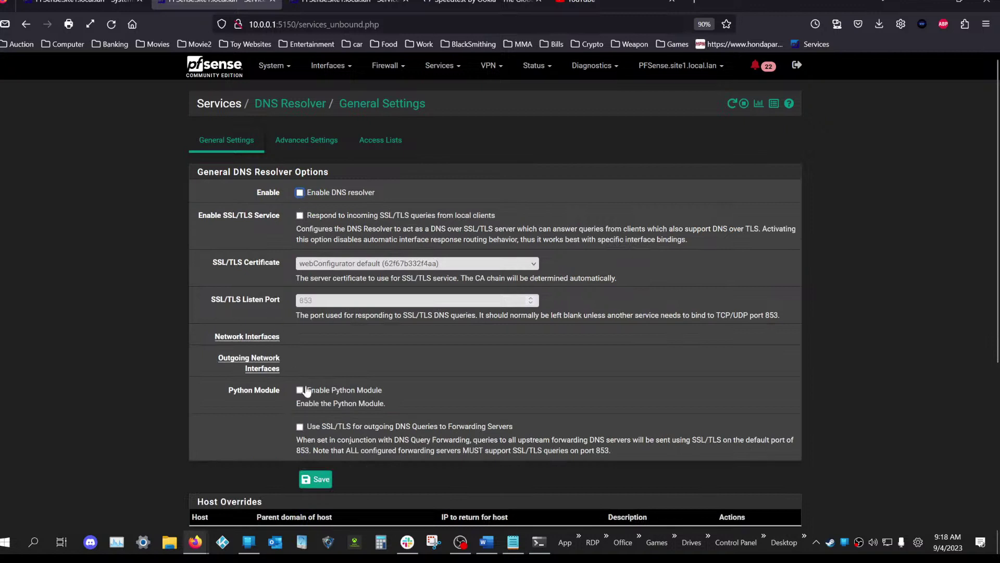
{"action": "left_click", "coordinate": [728, 126]}
- Reload the DNS Resolver general settings to discard the unsaved change and review the resolver options
{"action": "left_click", "coordinate": [439, 65]}
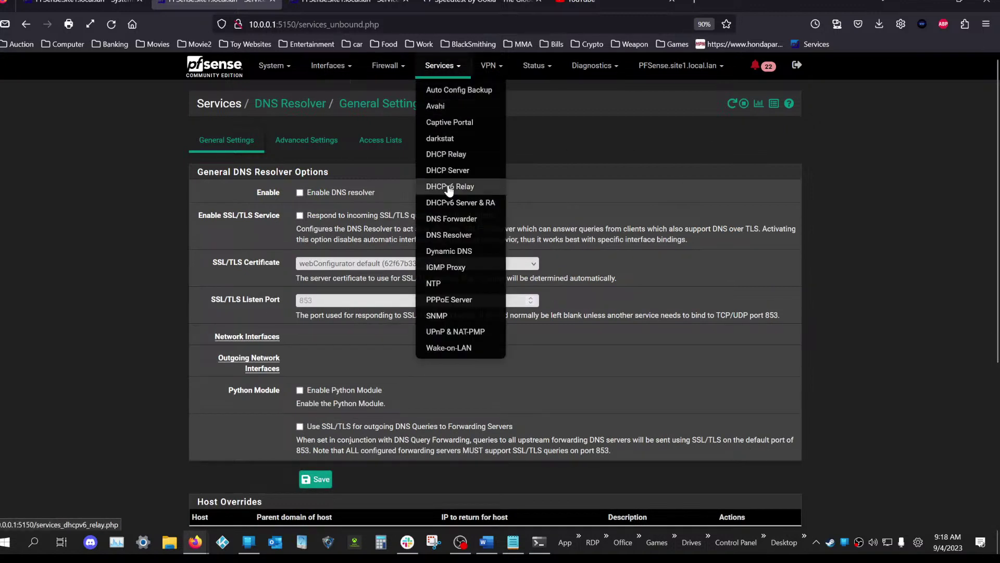
{"action": "left_click", "coordinate": [475, 236]}
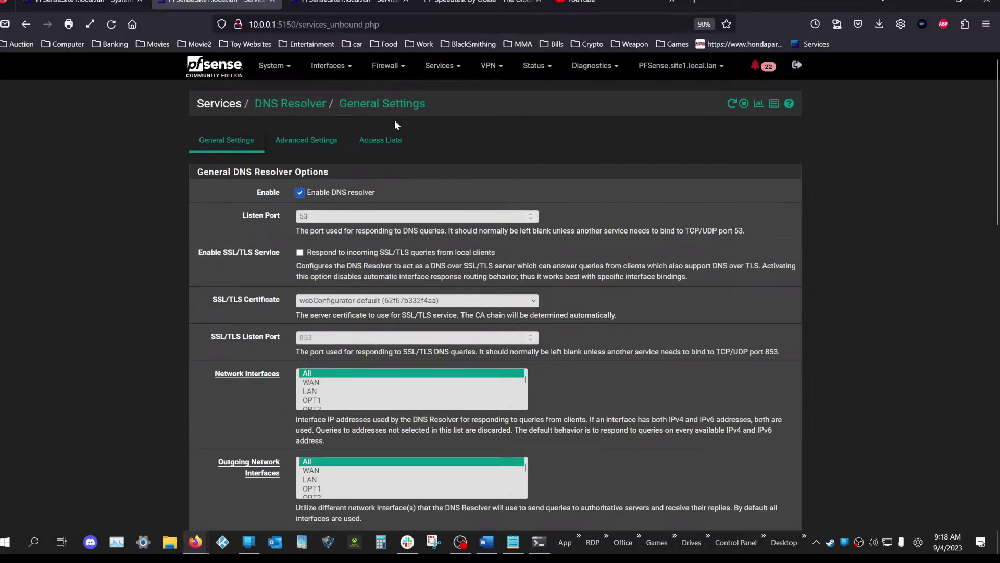
{"action": "left_click", "coordinate": [450, 69]}
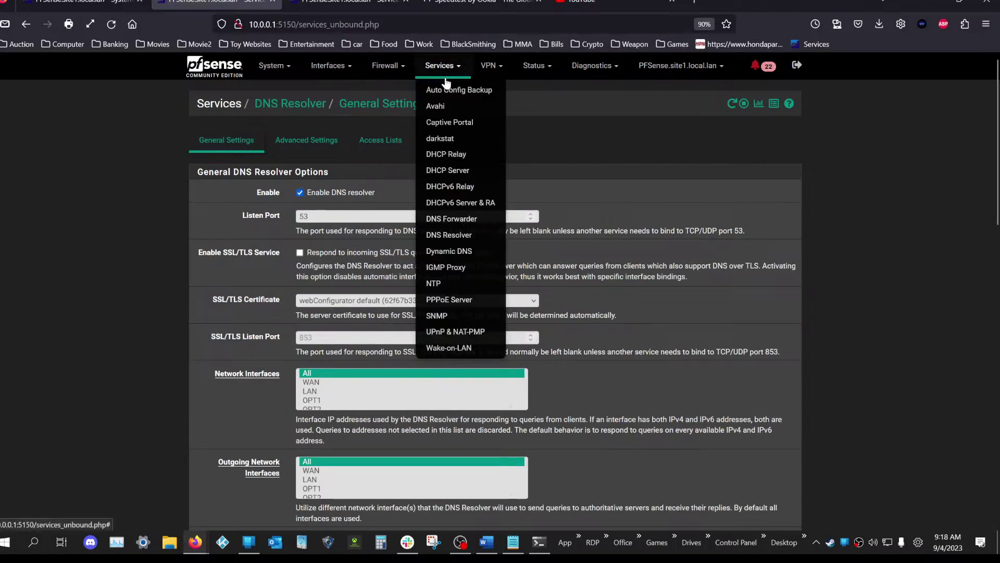
{"action": "left_click", "coordinate": [457, 233]}
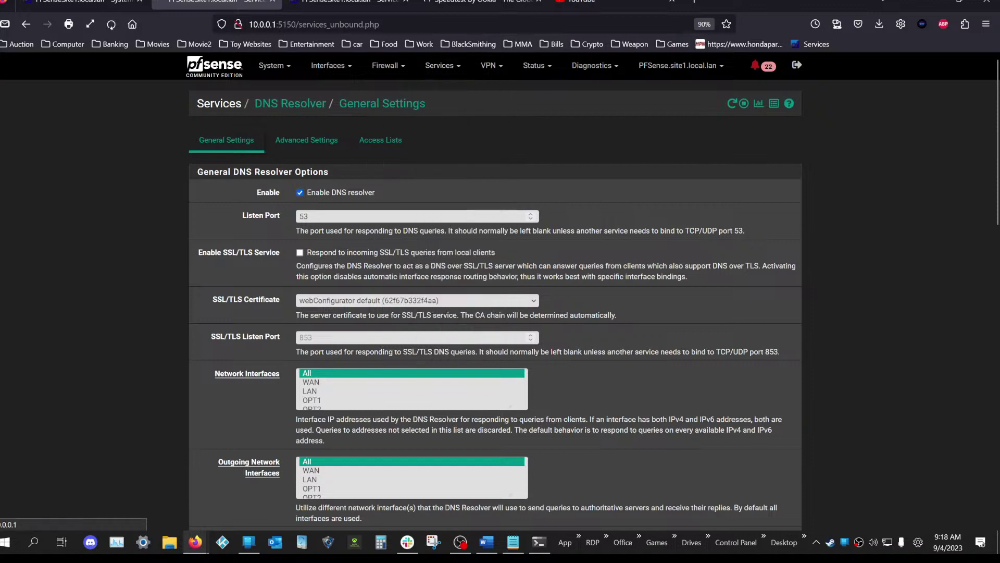
{"action": "left_click", "coordinate": [442, 67]}
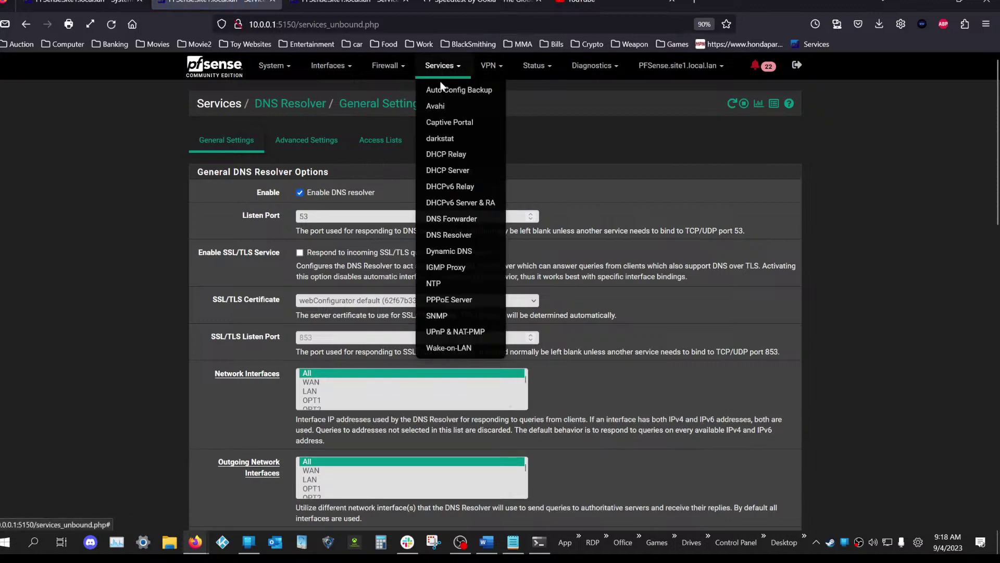
{"action": "left_click", "coordinate": [453, 236]}
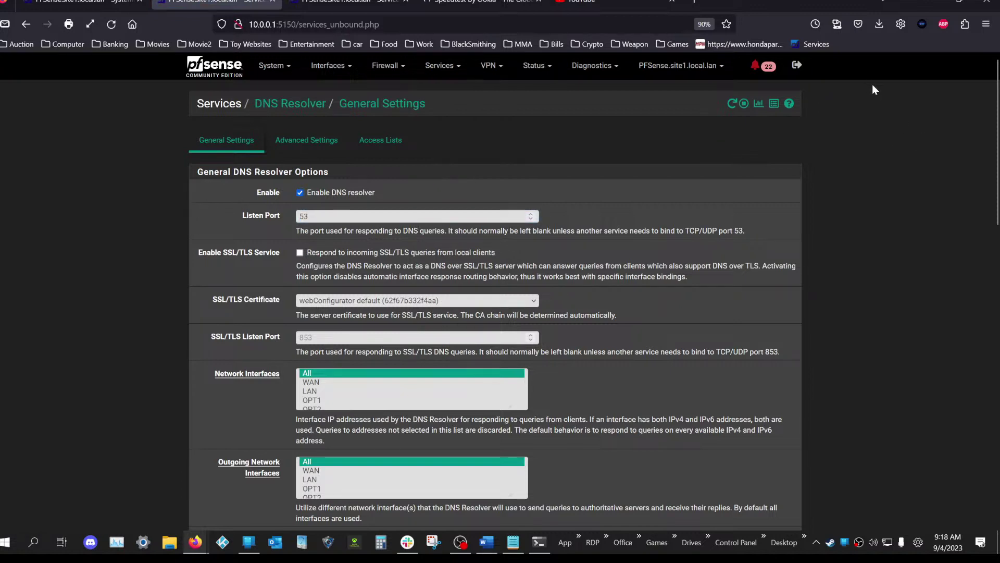
{"action": "right_click", "coordinate": [777, 38]}
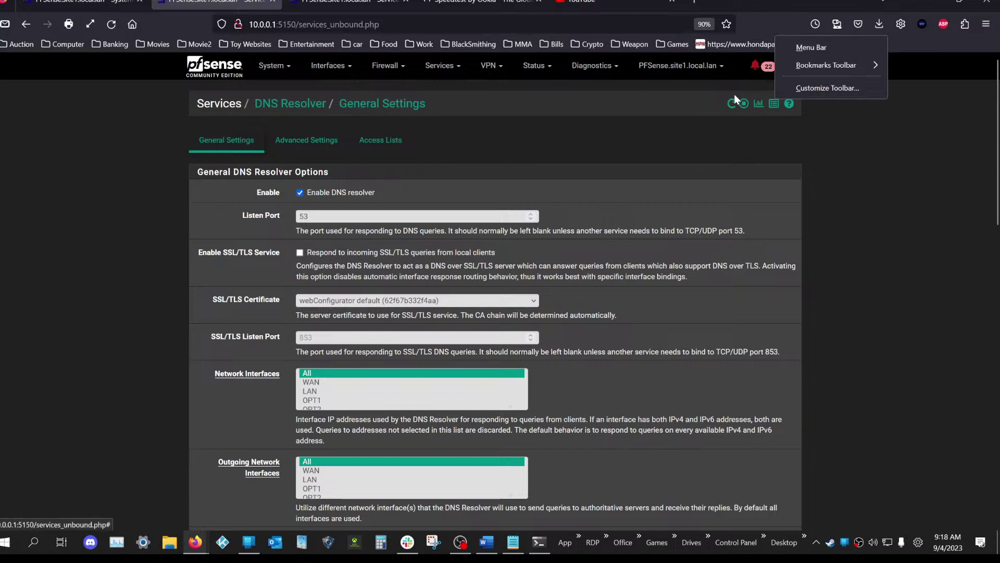
{"action": "left_click", "coordinate": [524, 165]}
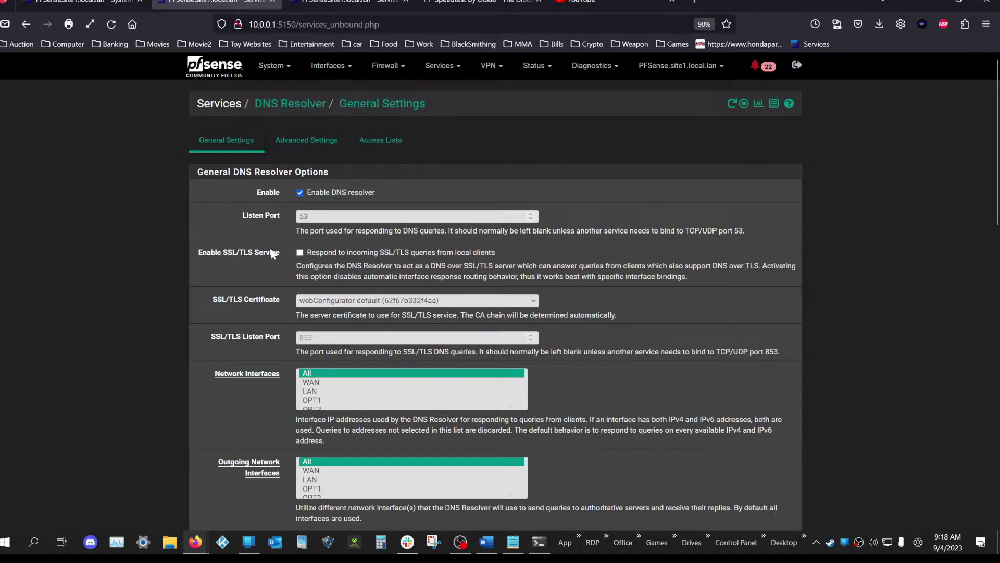
{"action": "scroll", "coordinate": [271, 251], "scroll_direction": "down", "scroll_amount": 2}
{"action": "scroll", "coordinate": [331, 235], "scroll_direction": "up", "scroll_amount": 2}
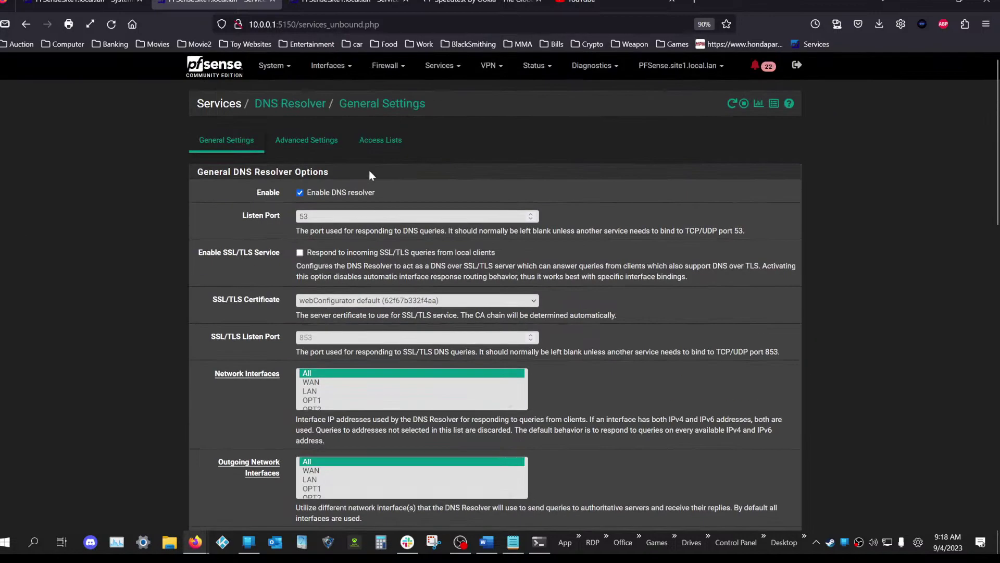
- Open the DNS Forwarder settings again and review its DHCP, query forwarding, listen port and interface options
{"action": "left_click", "coordinate": [443, 65]}
{"action": "left_click", "coordinate": [450, 219]}
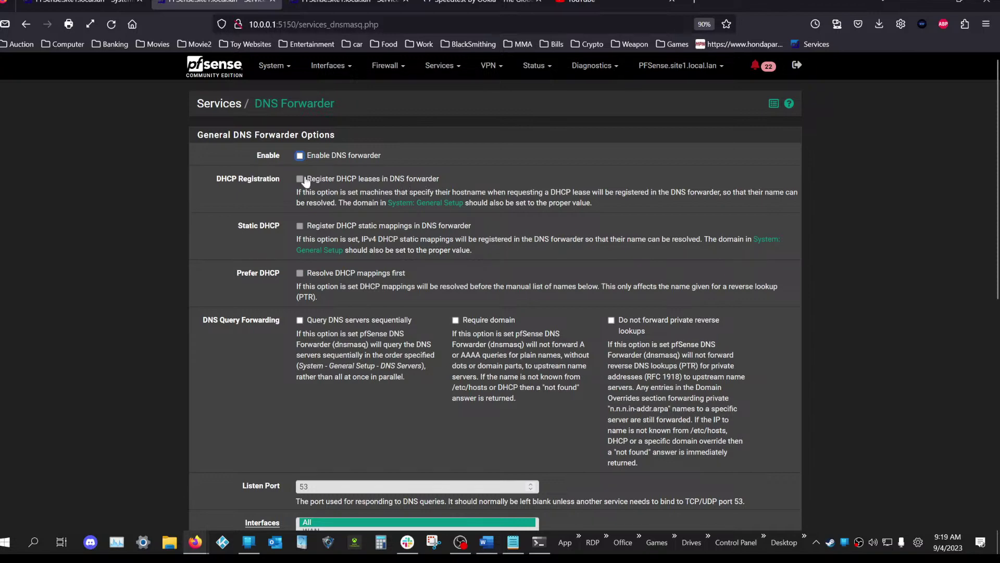
{"action": "scroll", "coordinate": [250, 219], "scroll_direction": "down", "scroll_amount": 5}
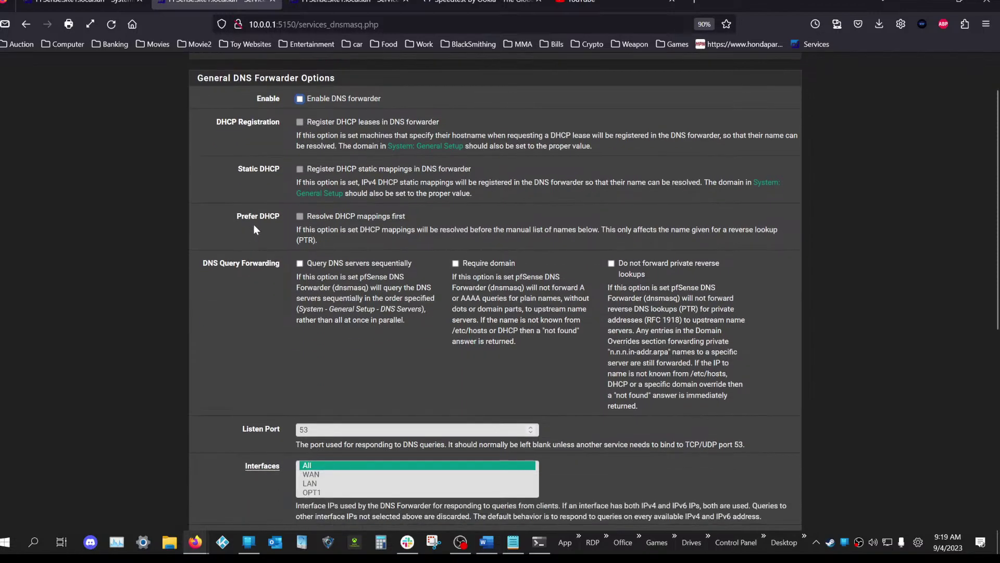
{"action": "scroll", "coordinate": [283, 239], "scroll_direction": "down", "scroll_amount": 3}
{"action": "scroll", "coordinate": [283, 240], "scroll_direction": "up", "scroll_amount": 10}
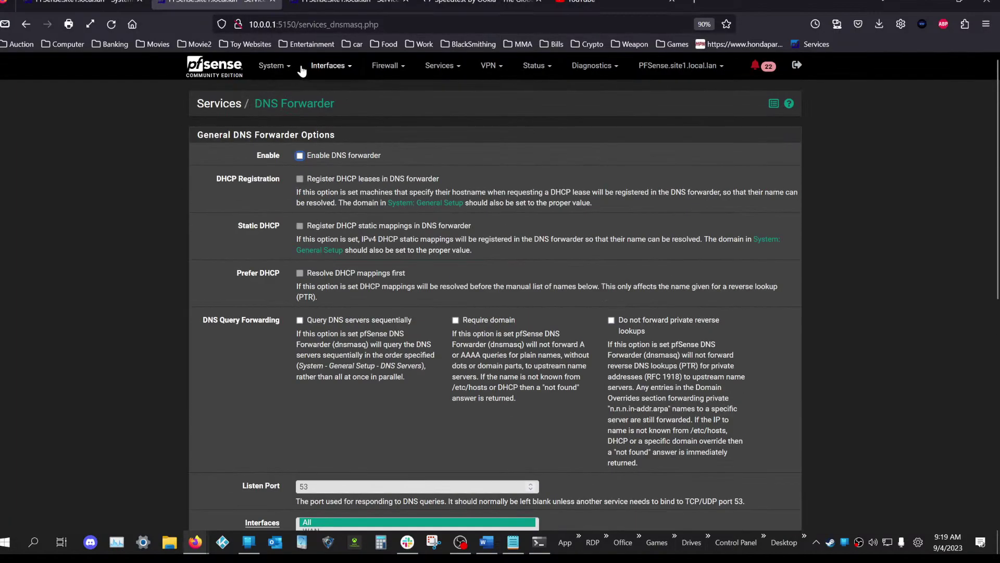
- View the pfBlockerNG DNSBL settings and check the pfBlockerNG DNSBL service on the services status page
{"action": "left_click", "coordinate": [385, 68]}
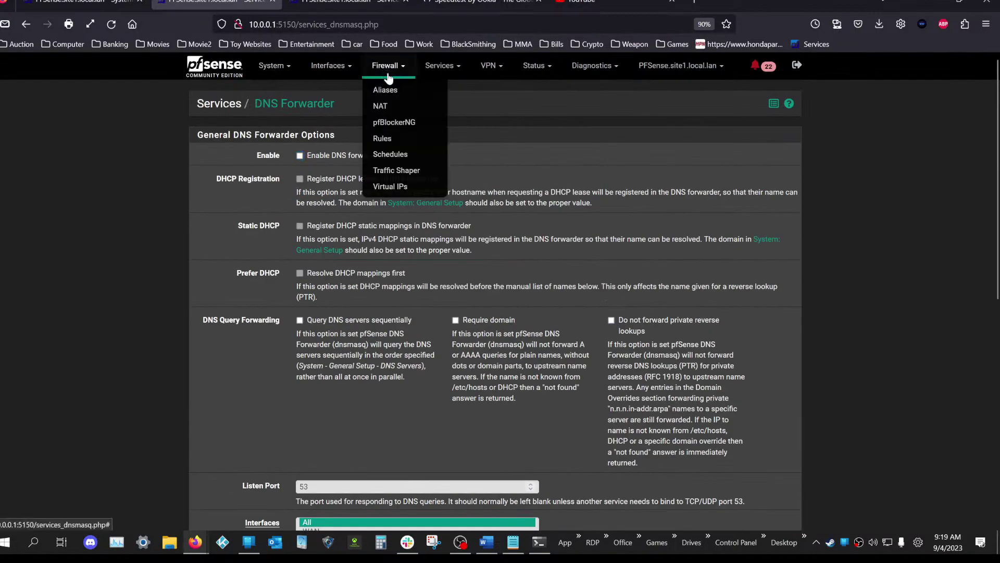
{"action": "left_click", "coordinate": [400, 117]}
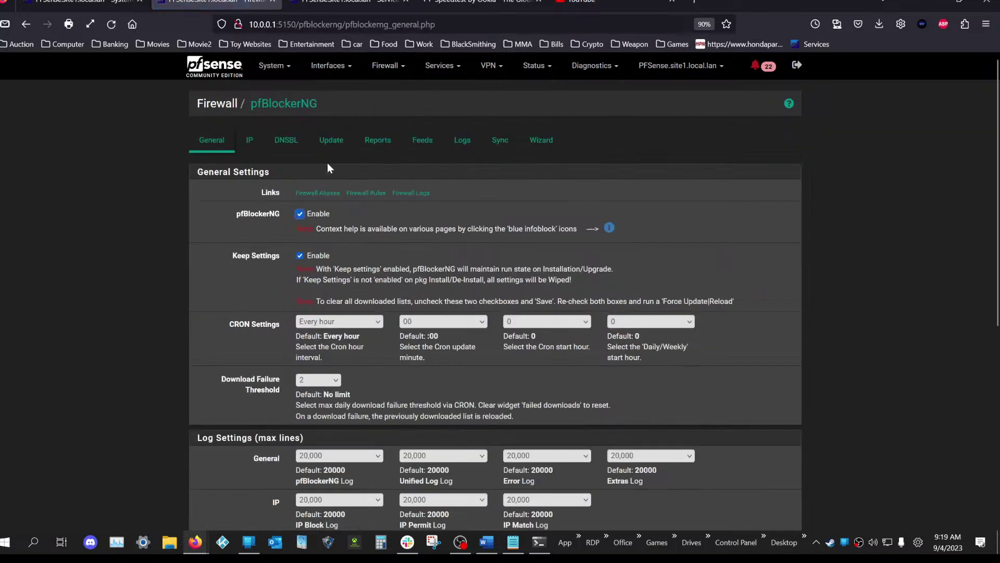
{"action": "left_click", "coordinate": [273, 156]}
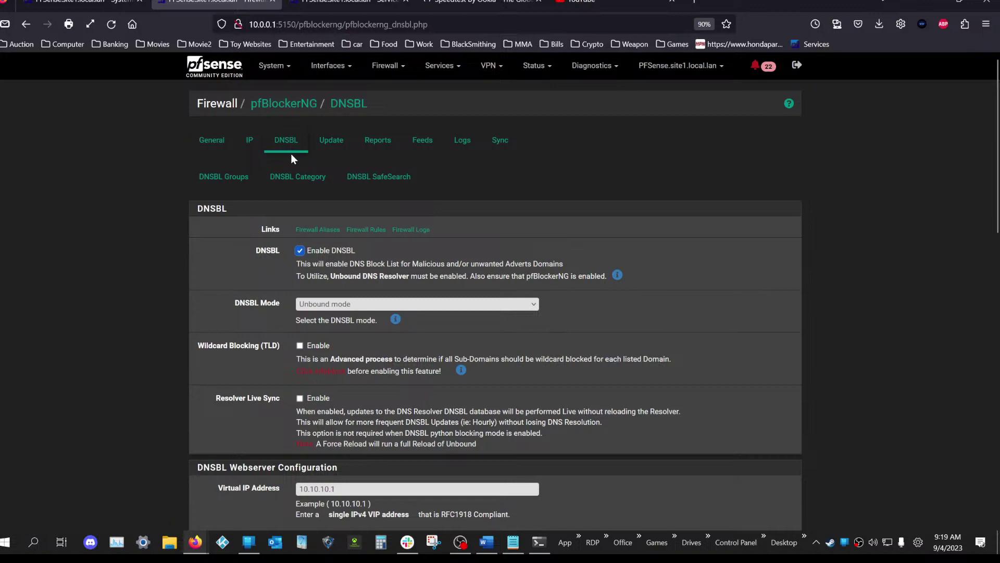
{"action": "left_click", "coordinate": [535, 65]}
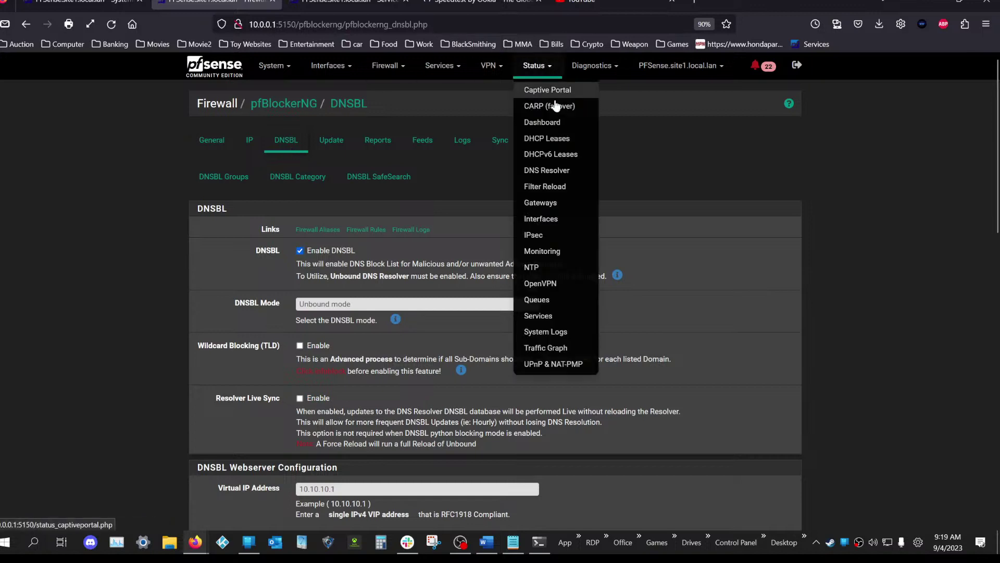
{"action": "left_click", "coordinate": [568, 314]}
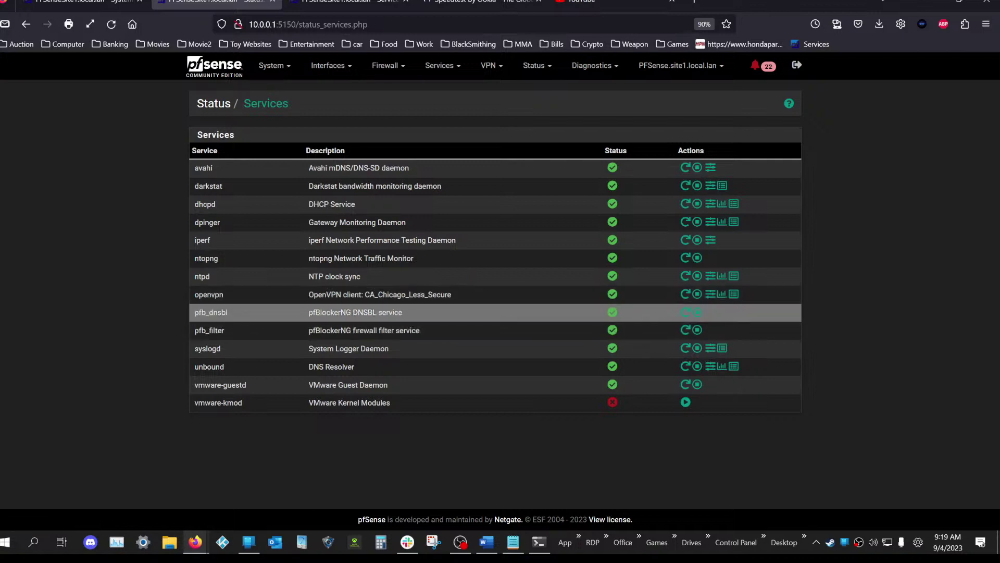
- Return to the pfBlockerNG DNSBL settings and examine the available DNSBL Mode options, leaving the mode as it is
{"action": "left_click", "coordinate": [385, 65]}
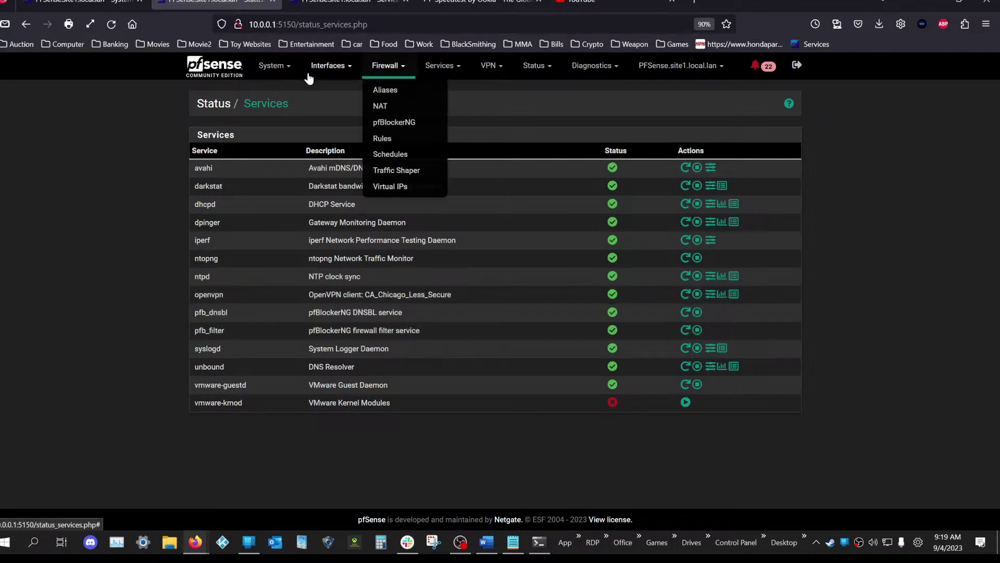
{"action": "left_click", "coordinate": [390, 122]}
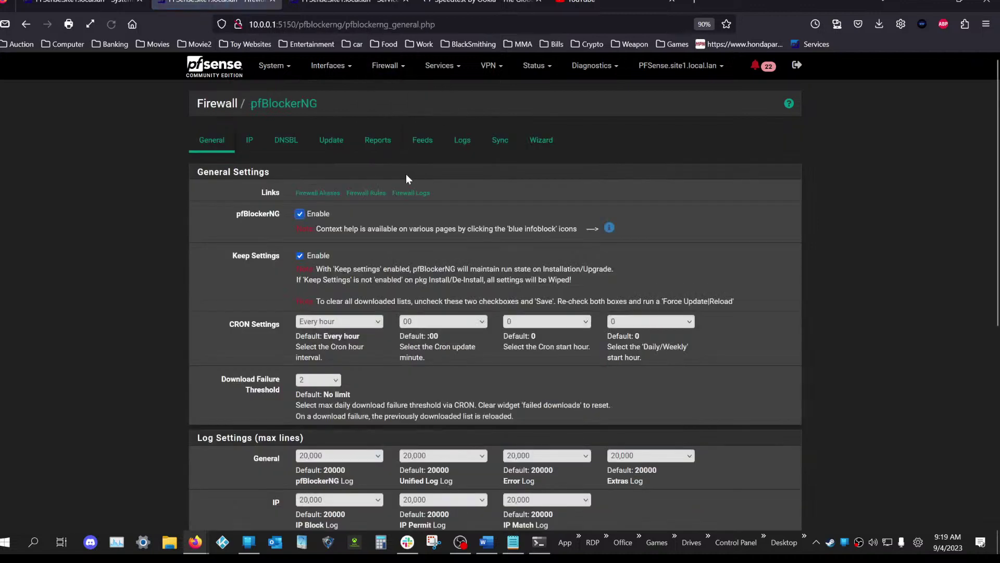
{"action": "scroll", "coordinate": [362, 255], "scroll_direction": "down", "scroll_amount": 2}
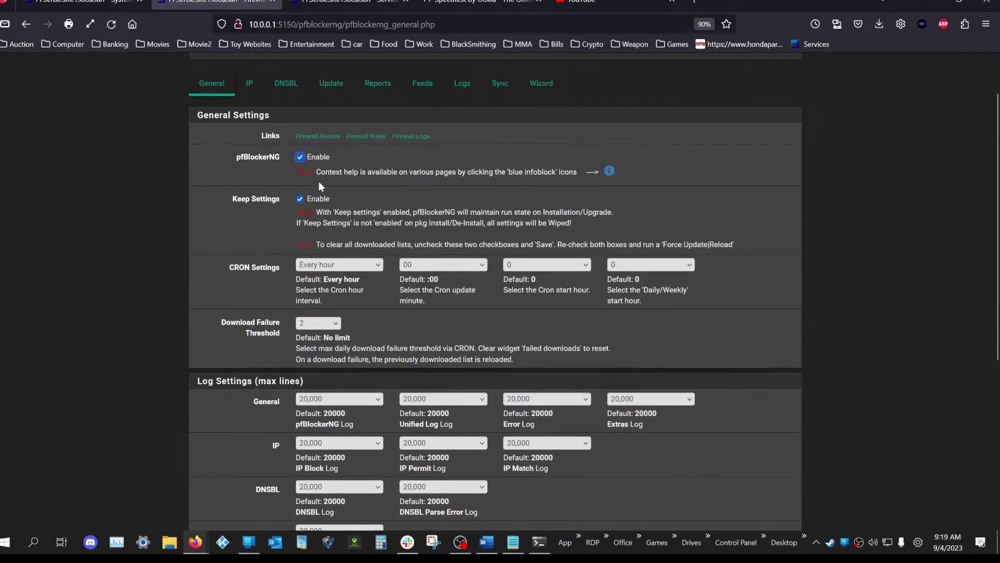
{"action": "left_click", "coordinate": [278, 87]}
{"action": "scroll", "coordinate": [277, 87], "scroll_direction": "down", "scroll_amount": 4}
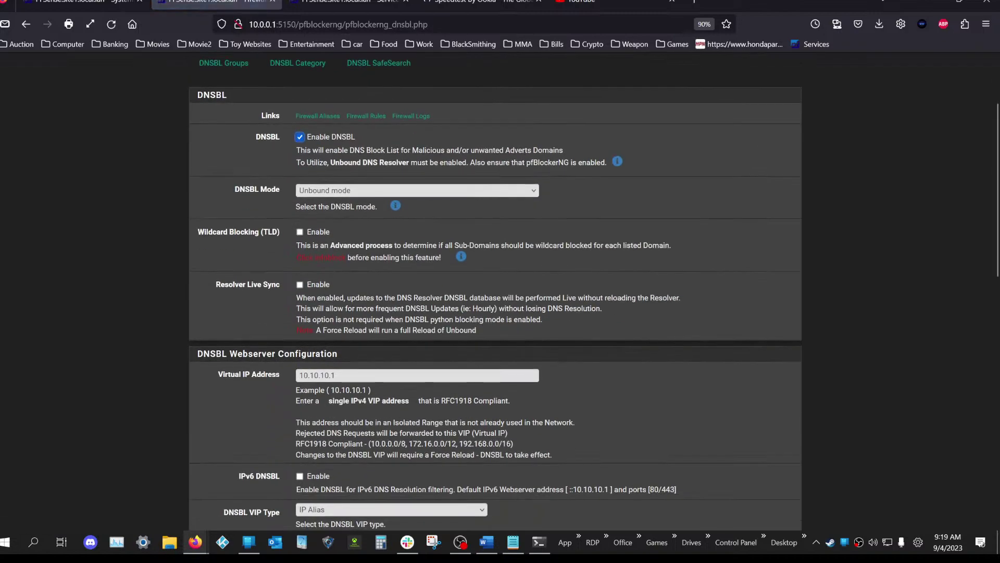
{"action": "left_click", "coordinate": [335, 190]}
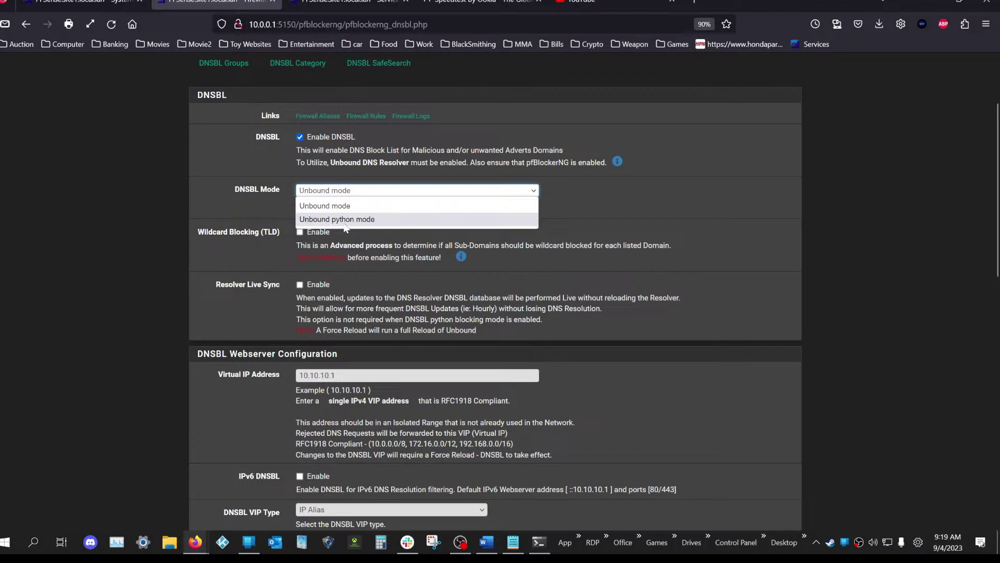
{"action": "left_click", "coordinate": [216, 185]}
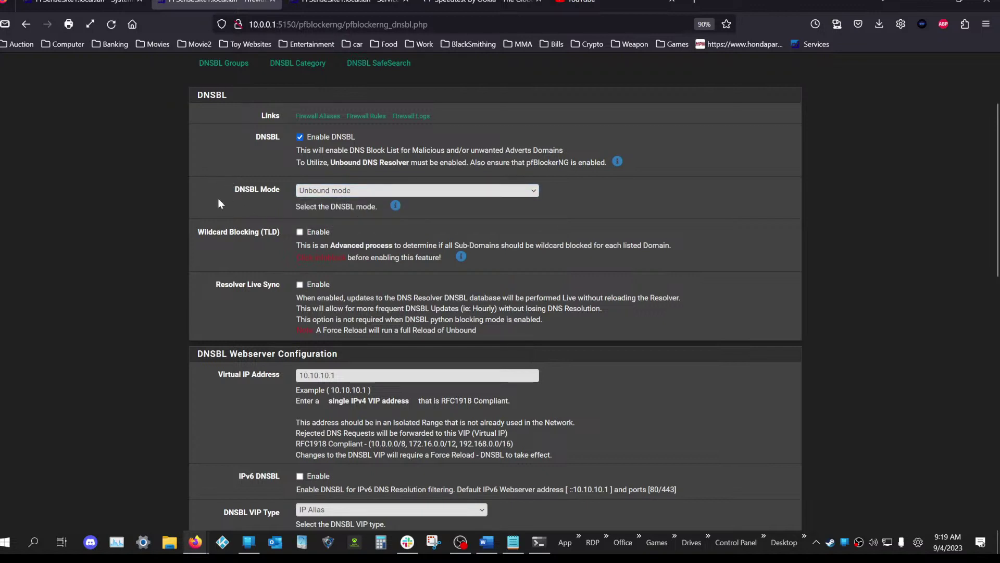
{"action": "scroll", "coordinate": [229, 198], "scroll_direction": "up", "scroll_amount": 2}
{"action": "left_click", "coordinate": [286, 155]}
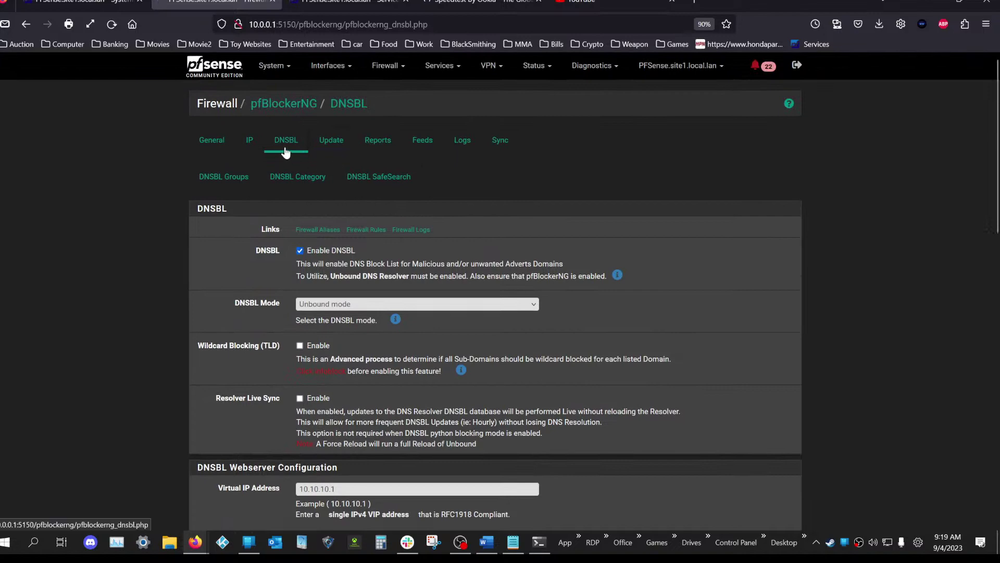
{"action": "left_click", "coordinate": [440, 65]}
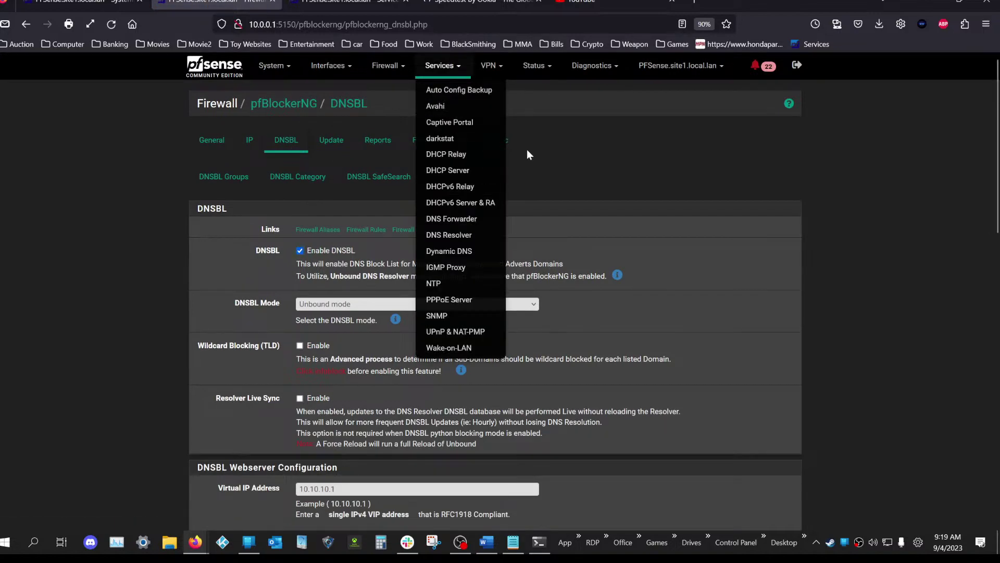
- Look over the rest of the pfBlockerNG DNSBL settings, including the blocking mode, resolver cache and DNSBL IPs options
{"action": "left_click", "coordinate": [628, 141]}
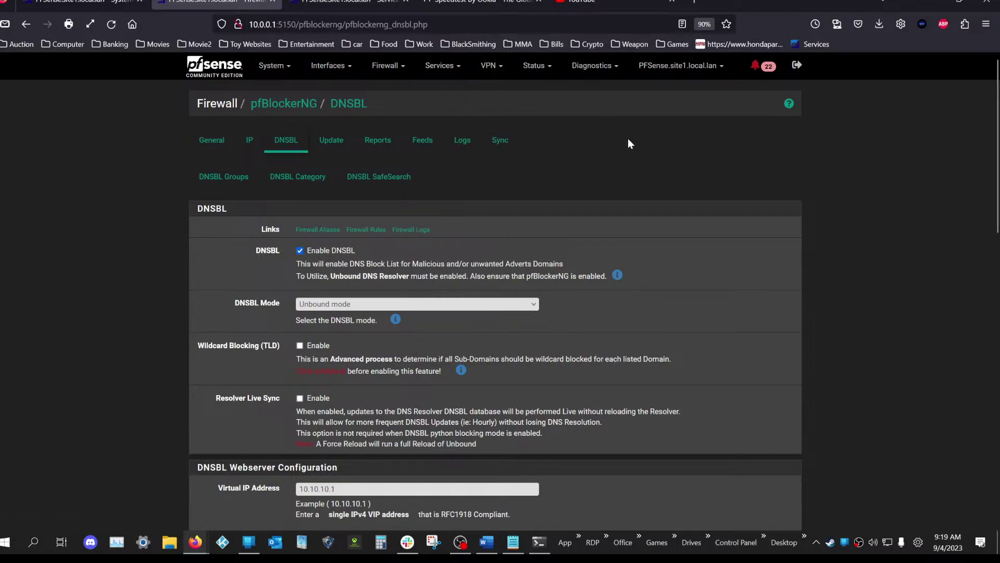
{"action": "scroll", "coordinate": [280, 353], "scroll_direction": "down", "scroll_amount": 15}
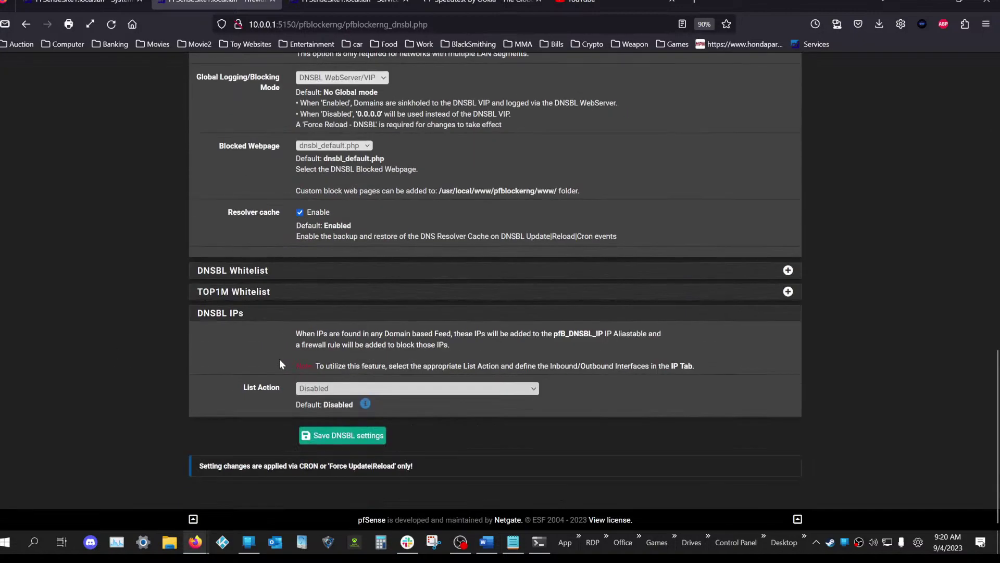
{"action": "scroll", "coordinate": [283, 366], "scroll_direction": "up", "scroll_amount": 15}
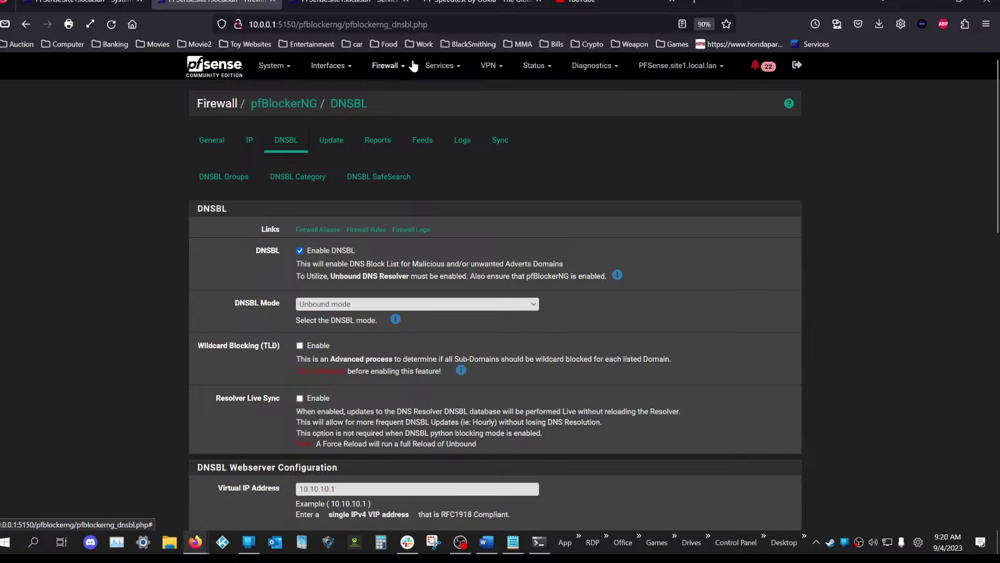
- Open the CA_Chicago_Less_Secure OpenVPN client for editing
{"action": "left_click", "coordinate": [440, 65]}
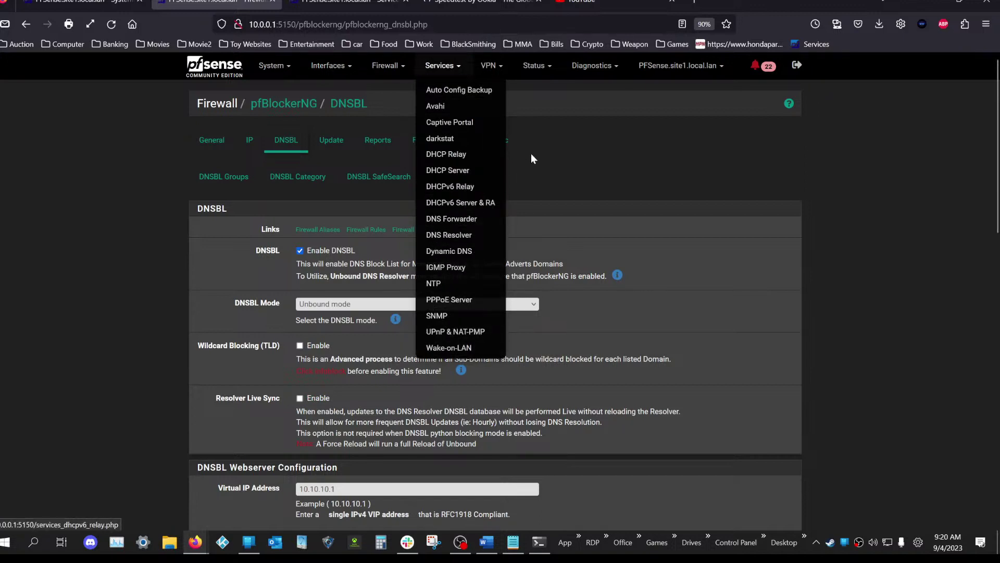
{"action": "left_click_drag", "start_coordinate": [531, 153], "coordinate": [505, 118]}
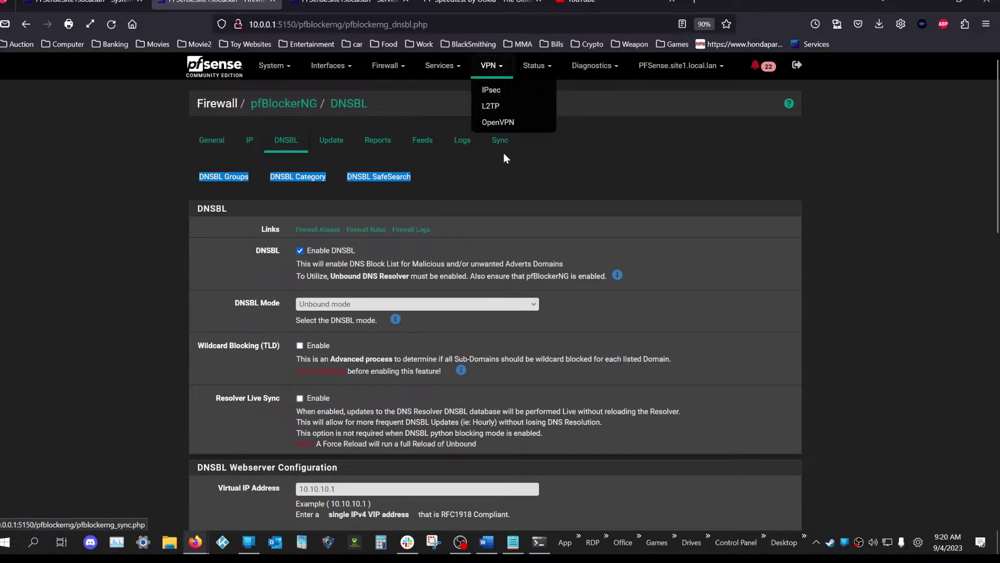
{"action": "left_click", "coordinate": [498, 122]}
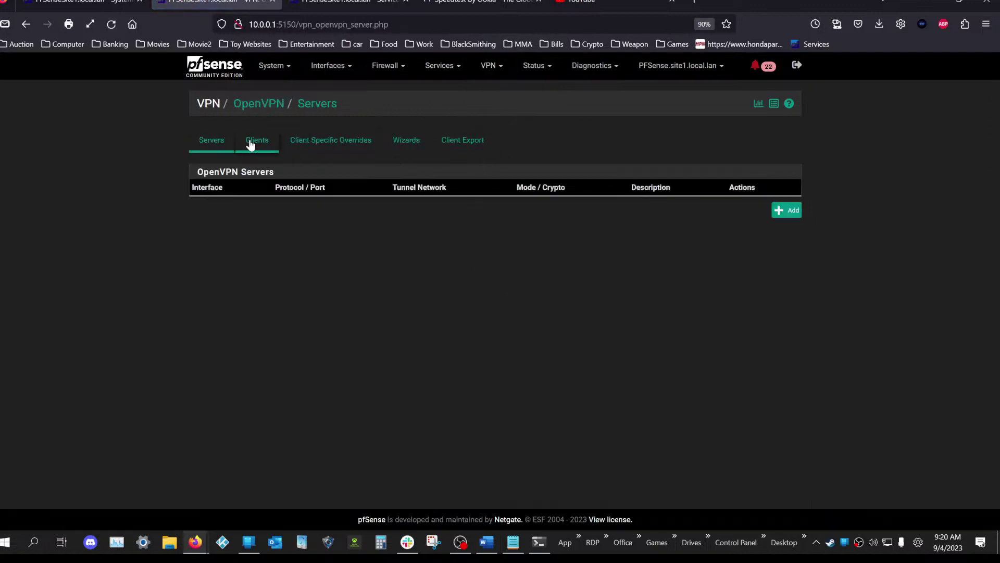
{"action": "left_click", "coordinate": [267, 148]}
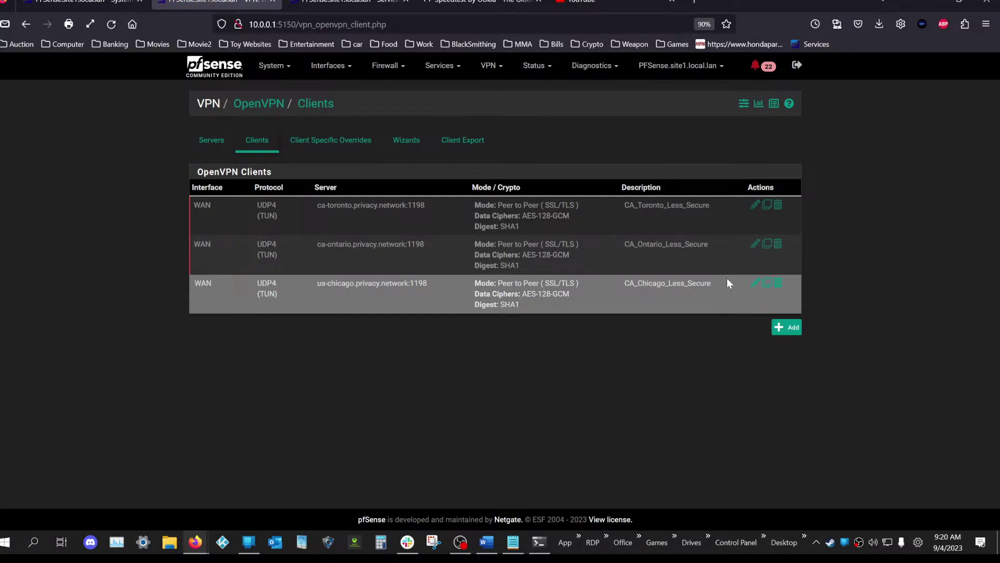
{"action": "left_click", "coordinate": [755, 283]}
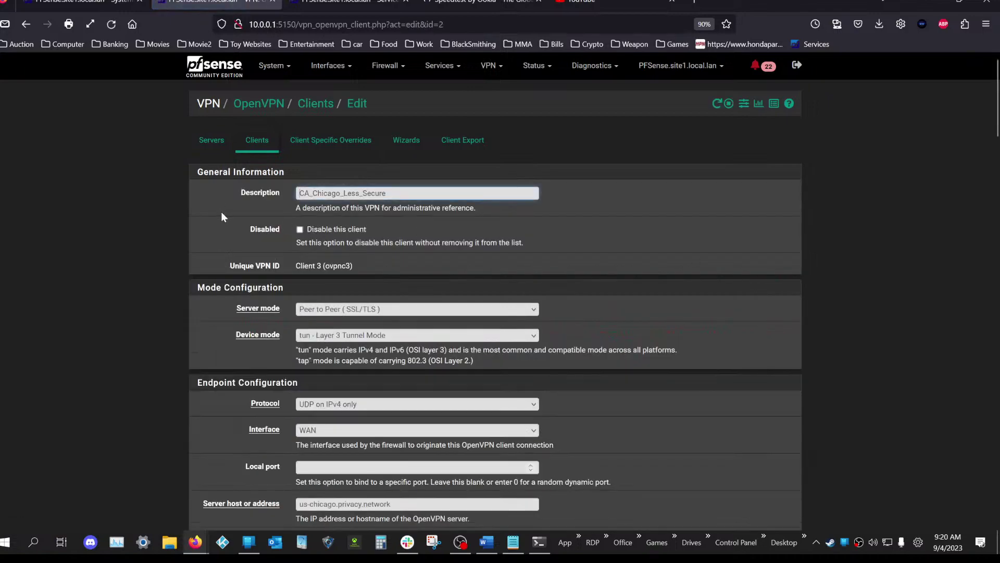
- Review the Chicago client's authentication, cryptographic and tunnel settings down to the Pull DNS option
{"action": "scroll", "coordinate": [280, 242], "scroll_direction": "down", "scroll_amount": 5}
{"action": "scroll", "coordinate": [281, 244], "scroll_direction": "down", "scroll_amount": 3}
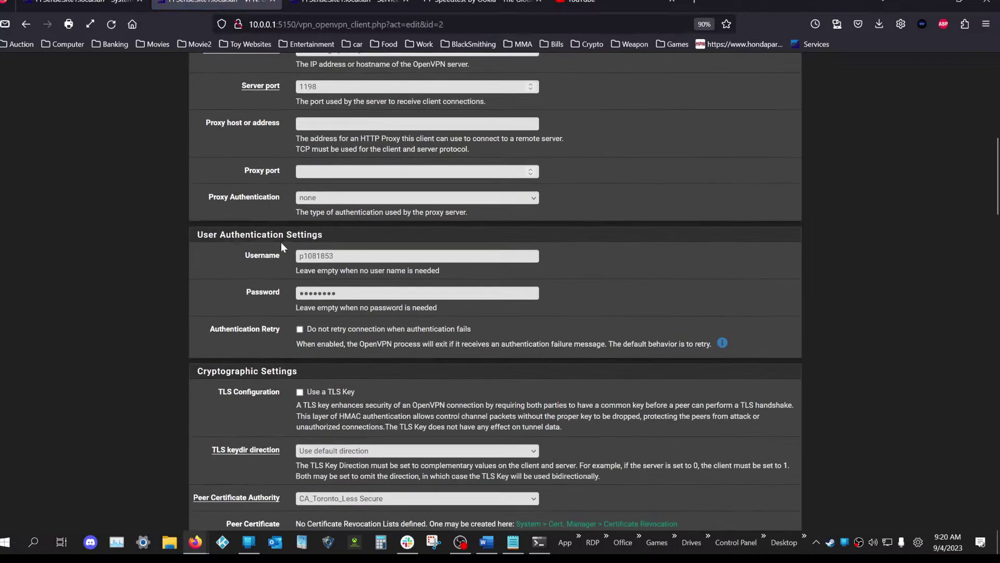
{"action": "scroll", "coordinate": [281, 238], "scroll_direction": "down", "scroll_amount": 4}
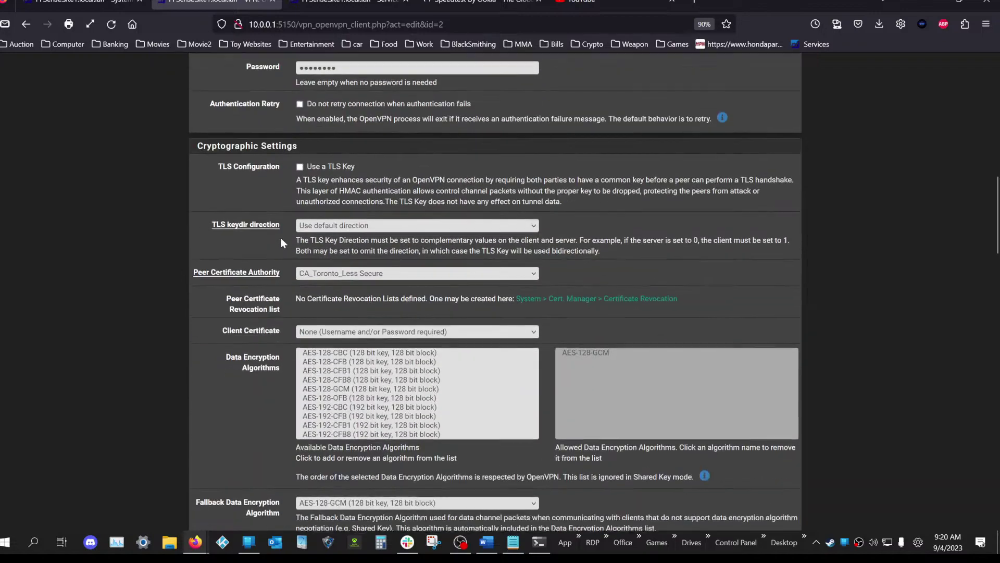
{"action": "scroll", "coordinate": [281, 239], "scroll_direction": "down", "scroll_amount": 3}
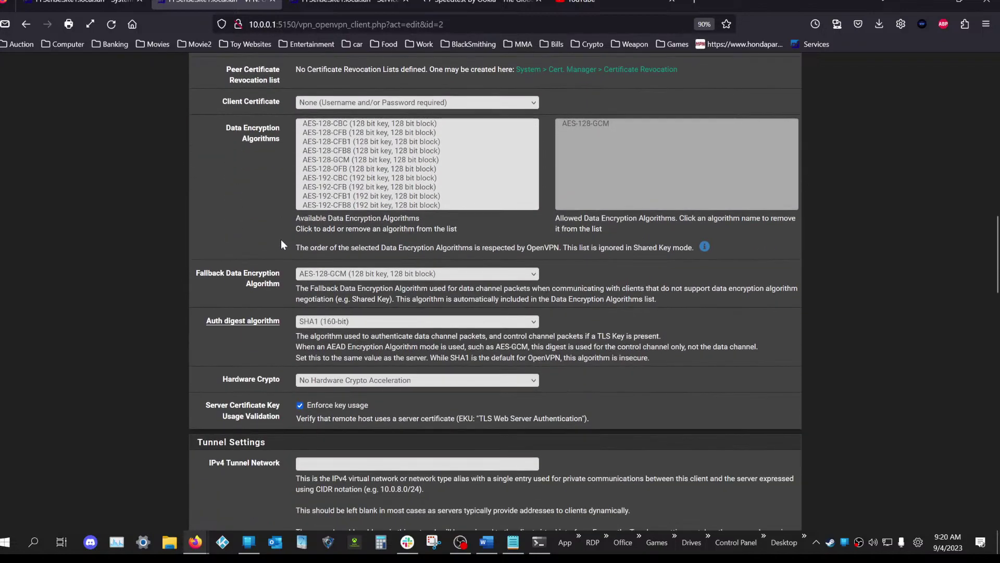
{"action": "scroll", "coordinate": [281, 239], "scroll_direction": "down", "scroll_amount": 3}
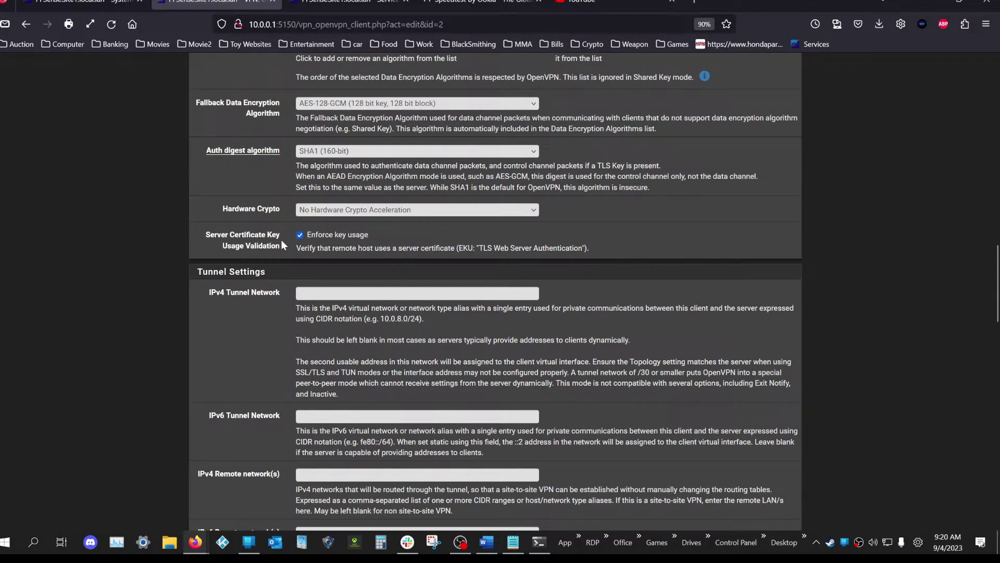
{"action": "scroll", "coordinate": [281, 243], "scroll_direction": "down", "scroll_amount": 7}
{"action": "scroll", "coordinate": [283, 249], "scroll_direction": "down", "scroll_amount": 2}
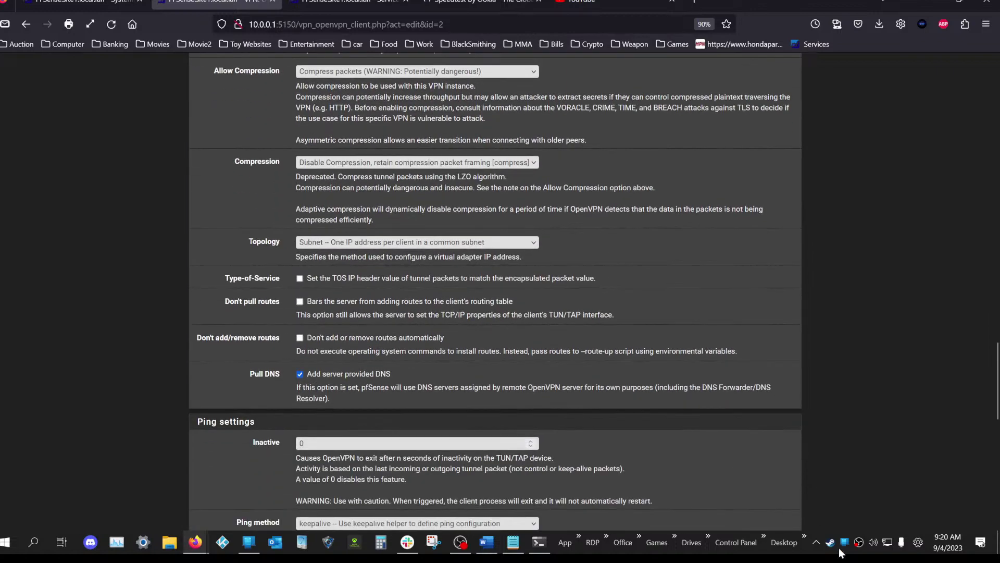
{"action": "left_click", "coordinate": [577, 541]}
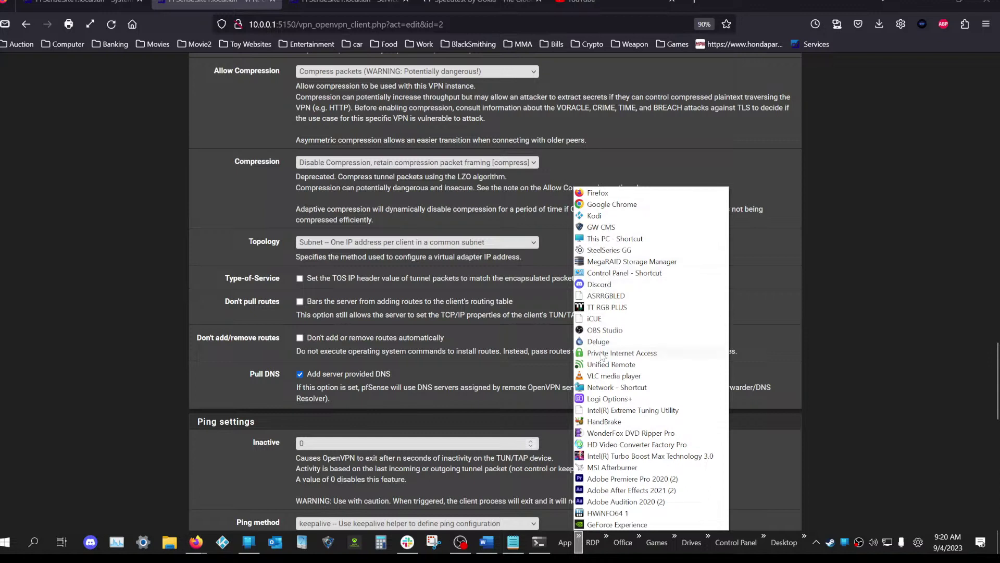
{"action": "left_click", "coordinate": [132, 349]}
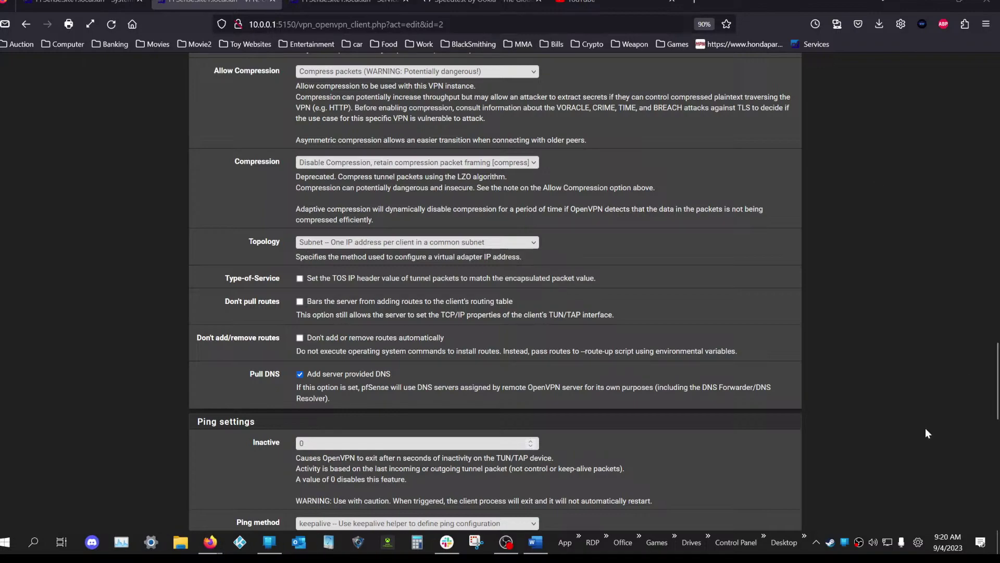
{"action": "scroll", "coordinate": [274, 250], "scroll_direction": "up", "scroll_amount": 20}
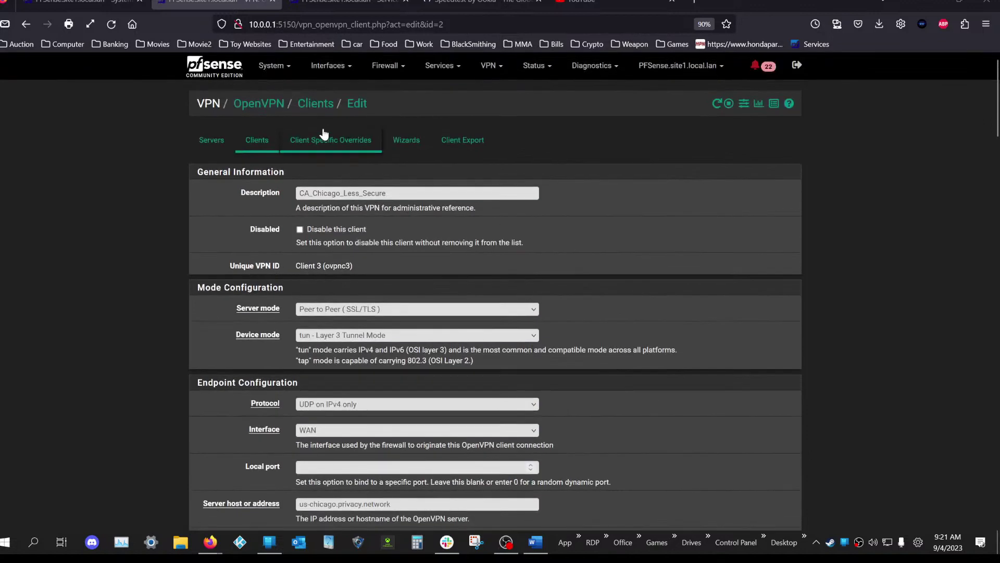
- Open General Setup in a separate browser tab and highlight the first DNS server address
{"action": "left_click", "coordinate": [329, 66]}
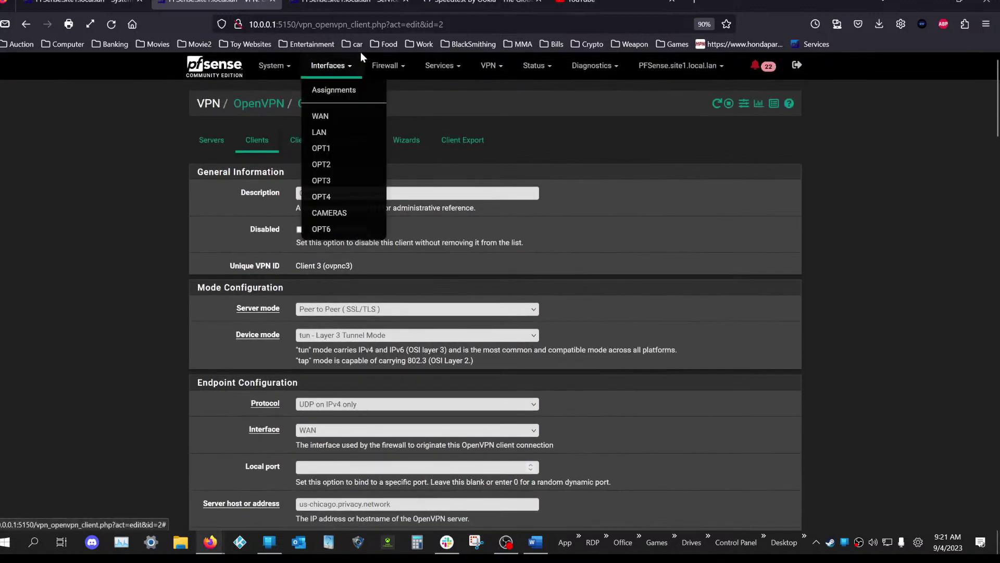
{"action": "left_click", "coordinate": [282, 66]}
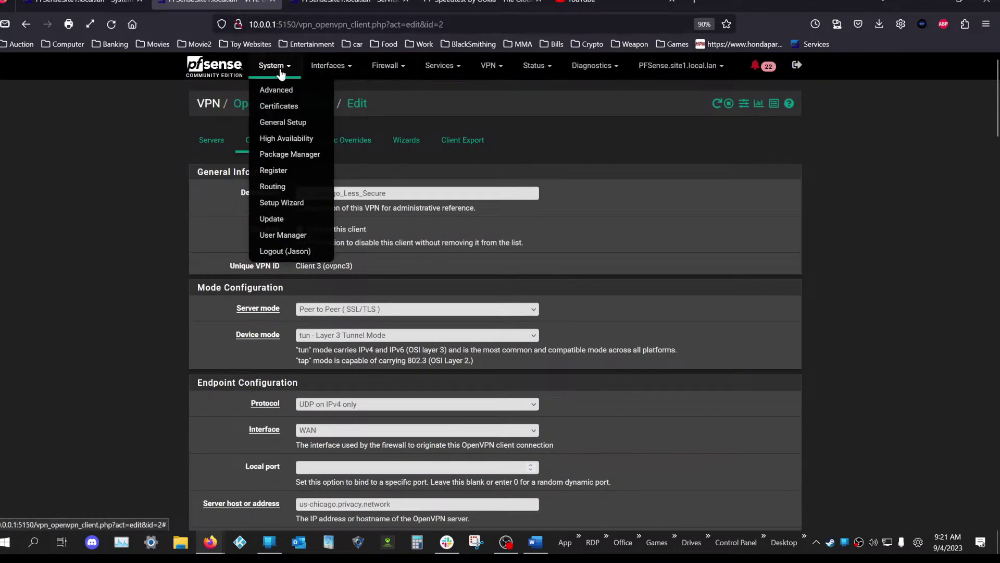
{"action": "right_click", "coordinate": [286, 124]}
{"action": "left_click", "coordinate": [295, 133]}
{"action": "left_click", "coordinate": [323, 3]}
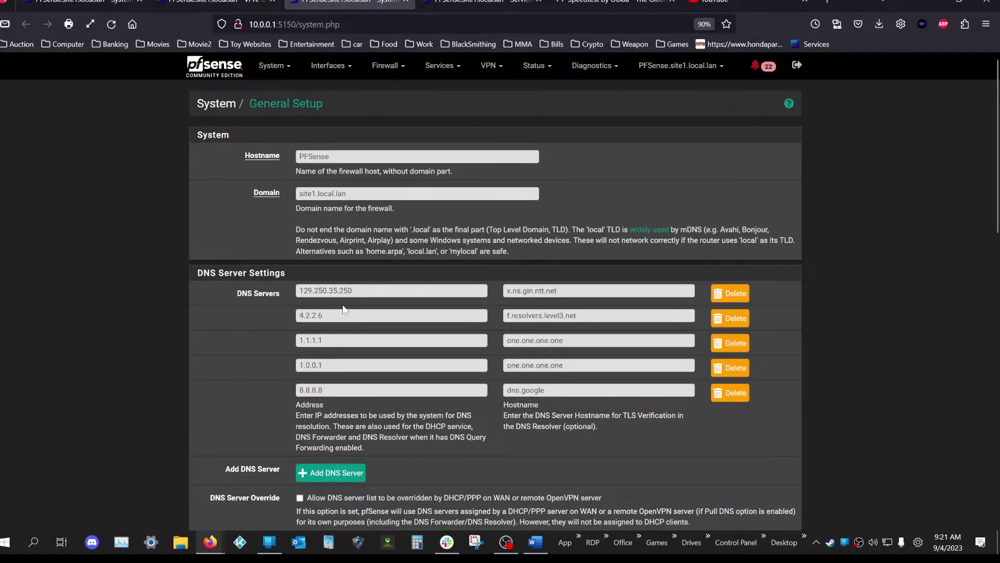
{"action": "left_click_drag", "start_coordinate": [360, 291], "coordinate": [304, 292]}
- Return to the Chicago OpenVPN client page and look over its mode and endpoint configuration
{"action": "left_click", "coordinate": [216, 3]}
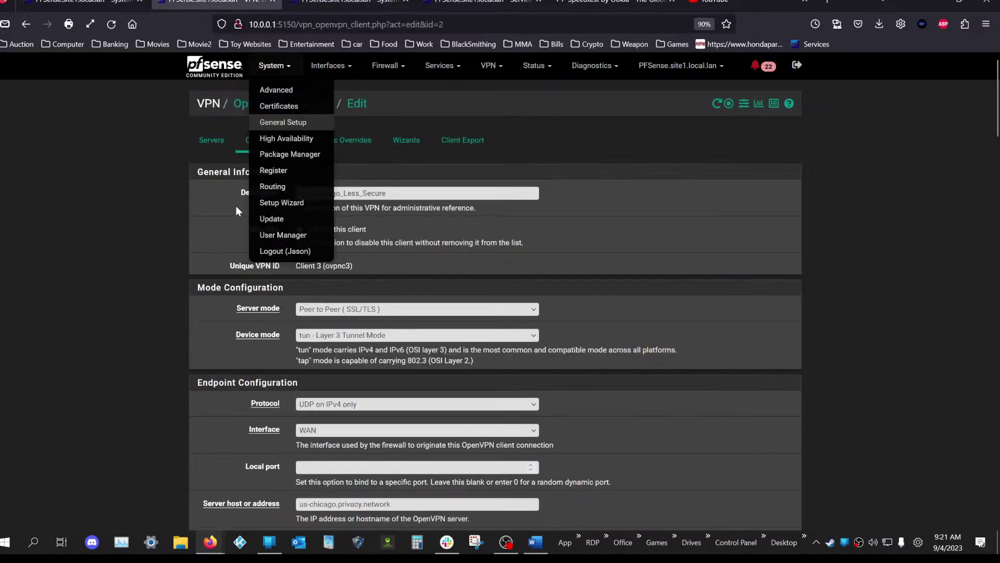
{"action": "left_click", "coordinate": [159, 240]}
{"action": "scroll", "coordinate": [278, 175], "scroll_direction": "down", "scroll_amount": 3}
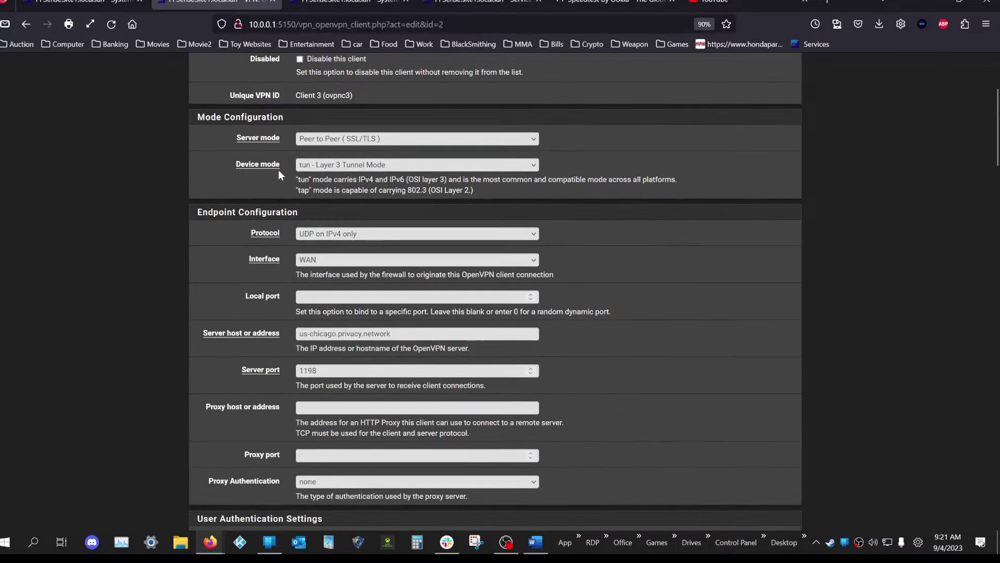
{"action": "scroll", "coordinate": [277, 181], "scroll_direction": "up", "scroll_amount": 3}
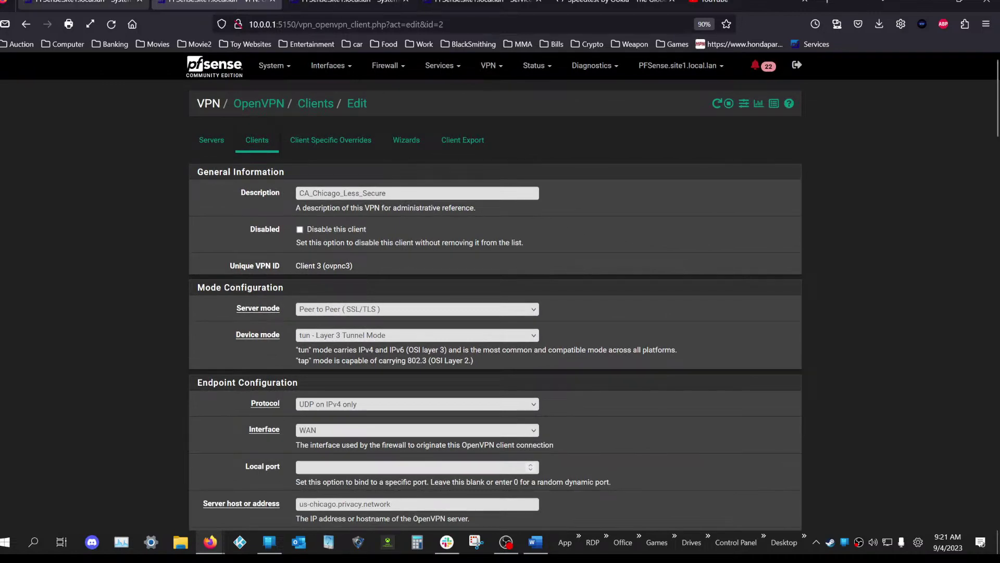
- Close both General Setup tabs and the DNS Forwarder, Speedtest and YouTube tabs, keeping only the OpenVPN client page open
{"action": "left_click", "coordinate": [83, 3]}
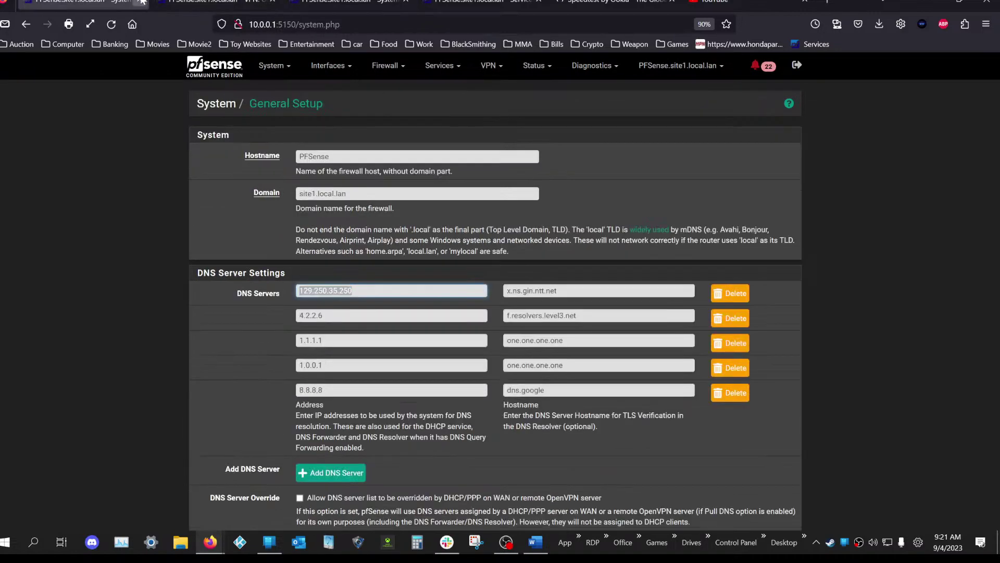
{"action": "left_click", "coordinate": [140, 2]}
{"action": "left_click", "coordinate": [198, 2]}
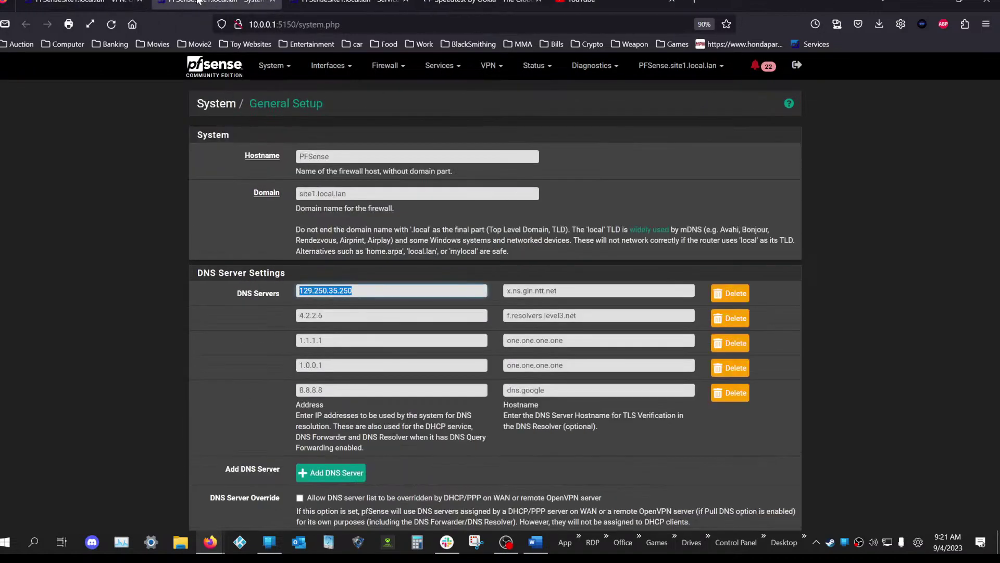
{"action": "left_click", "coordinate": [274, 2]}
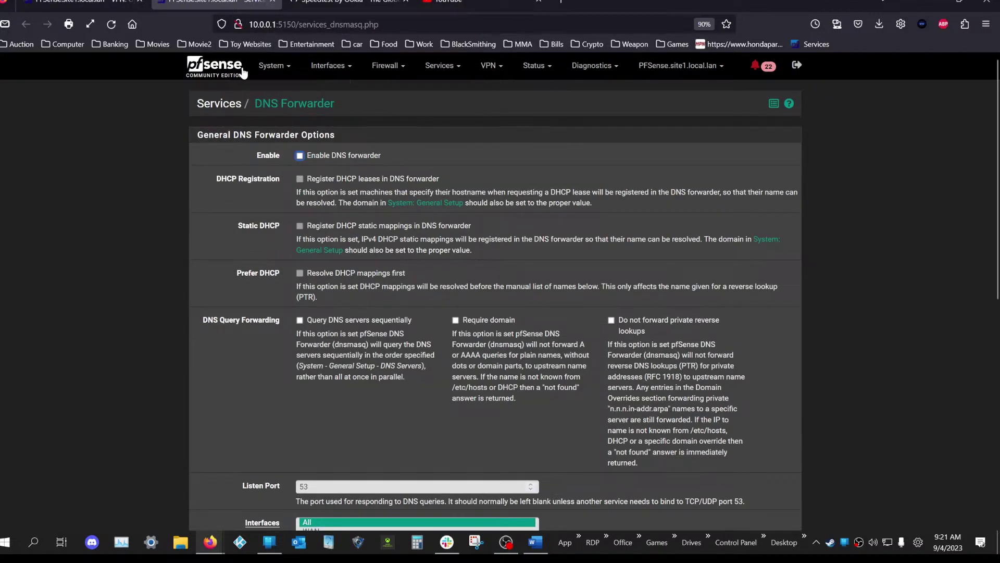
{"action": "scroll", "coordinate": [250, 236], "scroll_direction": "down", "scroll_amount": 4}
{"action": "scroll", "coordinate": [252, 232], "scroll_direction": "up", "scroll_amount": 2}
{"action": "scroll", "coordinate": [253, 232], "scroll_direction": "up", "scroll_amount": 3}
{"action": "left_click", "coordinate": [274, 2]}
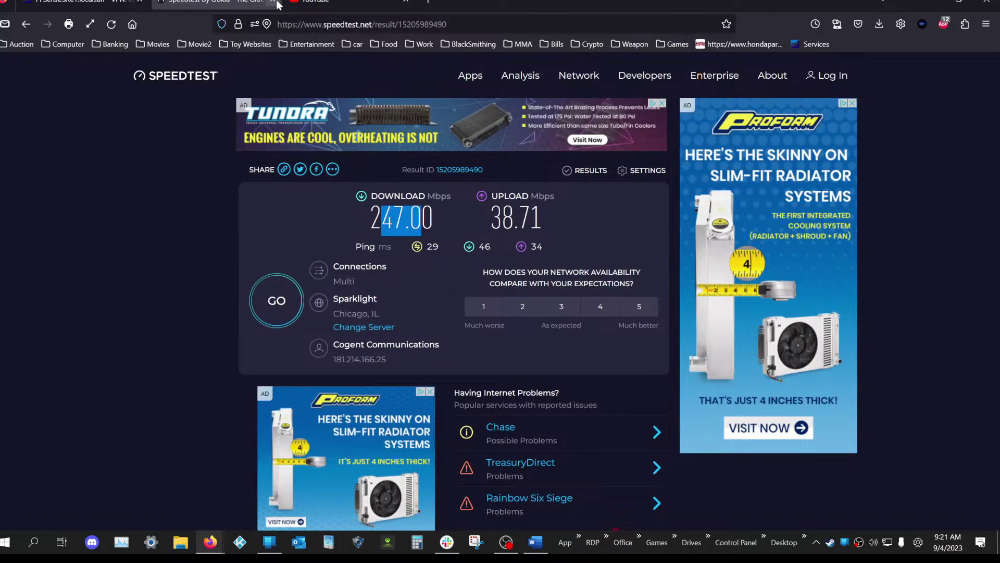
{"action": "left_click", "coordinate": [275, 2]}
{"action": "left_click", "coordinate": [275, 2]}
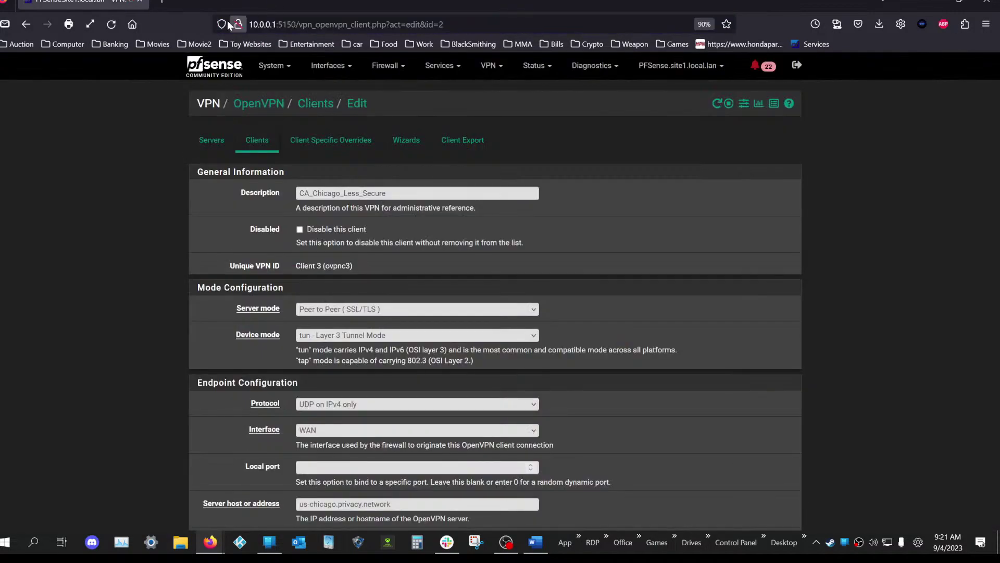
- Examine the Chicago client's Pull DNS option and highlight the OpenVPN server and DNS Forwarder wording in its description
{"action": "scroll", "coordinate": [189, 215], "scroll_direction": "down", "scroll_amount": 5}
{"action": "scroll", "coordinate": [239, 230], "scroll_direction": "down", "scroll_amount": 8}
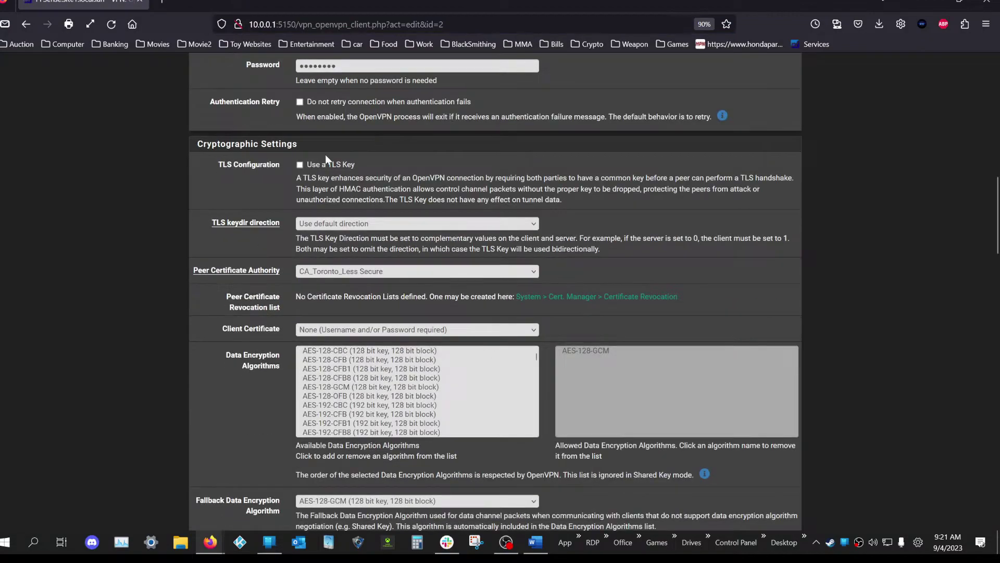
{"action": "scroll", "coordinate": [325, 154], "scroll_direction": "down", "scroll_amount": 4}
{"action": "scroll", "coordinate": [343, 209], "scroll_direction": "down", "scroll_amount": 14}
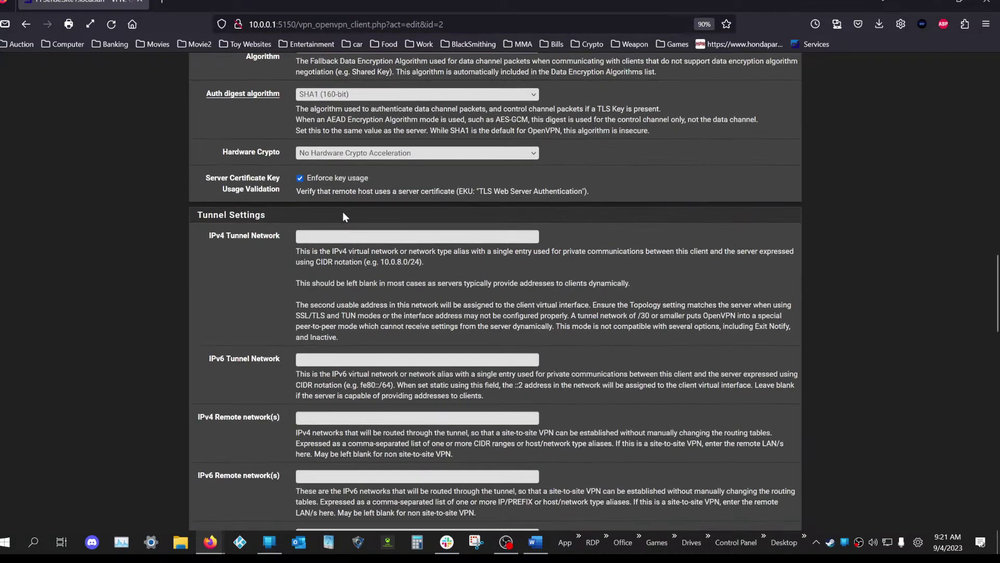
{"action": "scroll", "coordinate": [344, 221], "scroll_direction": "down", "scroll_amount": 3}
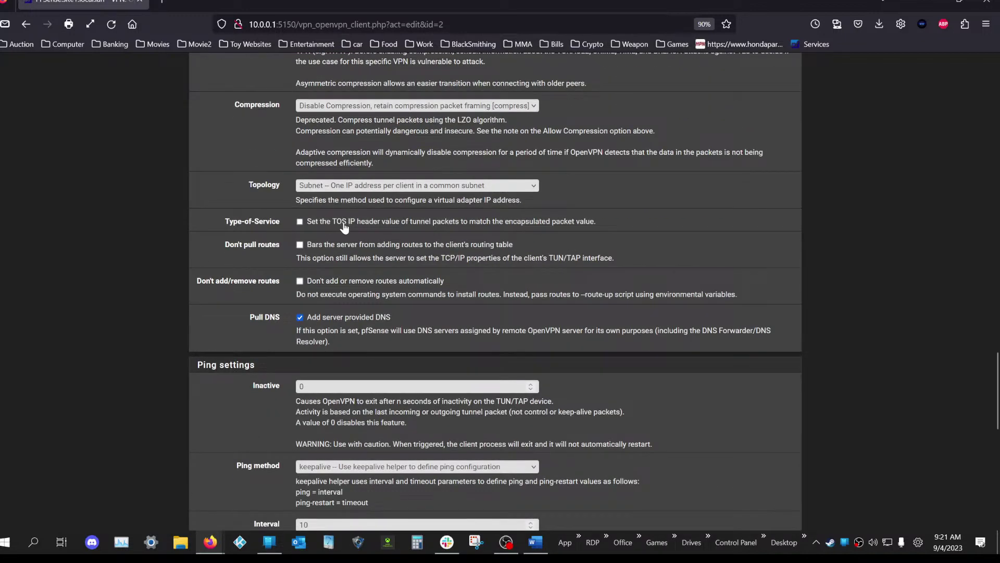
{"action": "scroll", "coordinate": [339, 242], "scroll_direction": "down", "scroll_amount": 1}
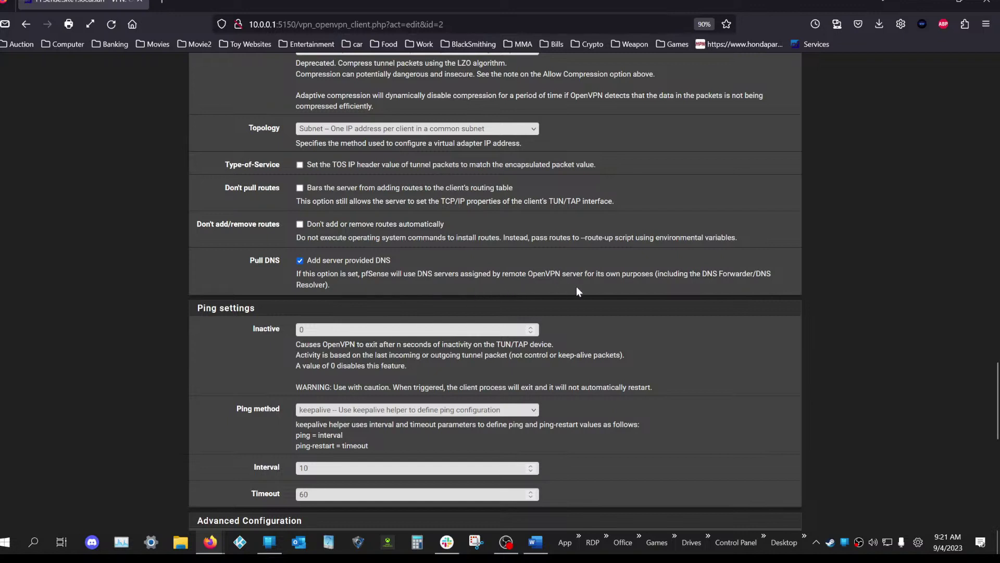
{"action": "left_click_drag", "start_coordinate": [582, 273], "coordinate": [533, 275]}
{"action": "left_click_drag", "start_coordinate": [753, 273], "coordinate": [703, 273]}
{"action": "left_click", "coordinate": [756, 282]}
- Review the Chicago client's ping settings and advanced configuration, including the custom options
{"action": "scroll", "coordinate": [292, 276], "scroll_direction": "down", "scroll_amount": 4}
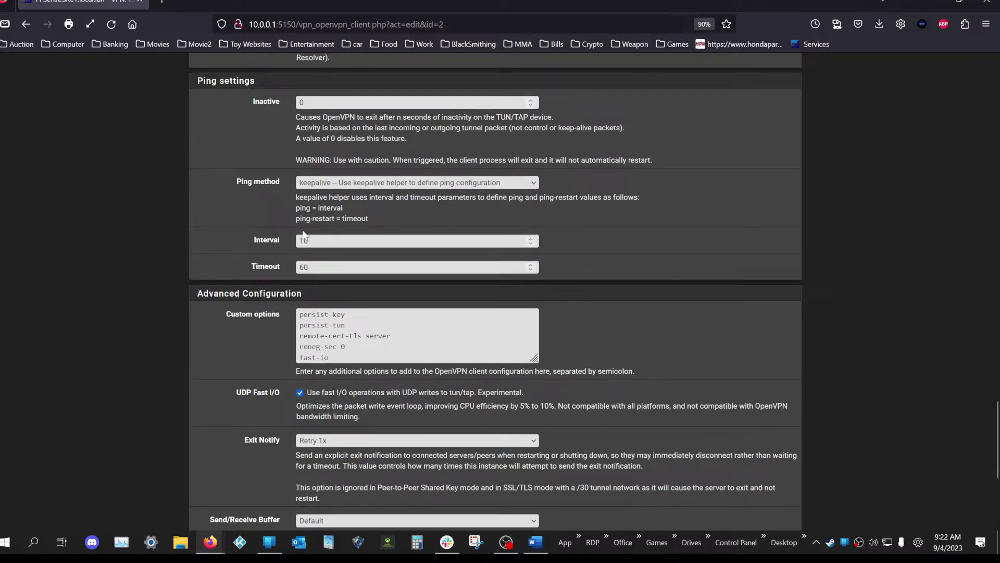
{"action": "scroll", "coordinate": [230, 240], "scroll_direction": "down", "scroll_amount": 3}
{"action": "scroll", "coordinate": [312, 202], "scroll_direction": "up", "scroll_amount": 15}
{"action": "scroll", "coordinate": [311, 202], "scroll_direction": "down", "scroll_amount": 2}
{"action": "scroll", "coordinate": [271, 167], "scroll_direction": "up", "scroll_amount": 15}
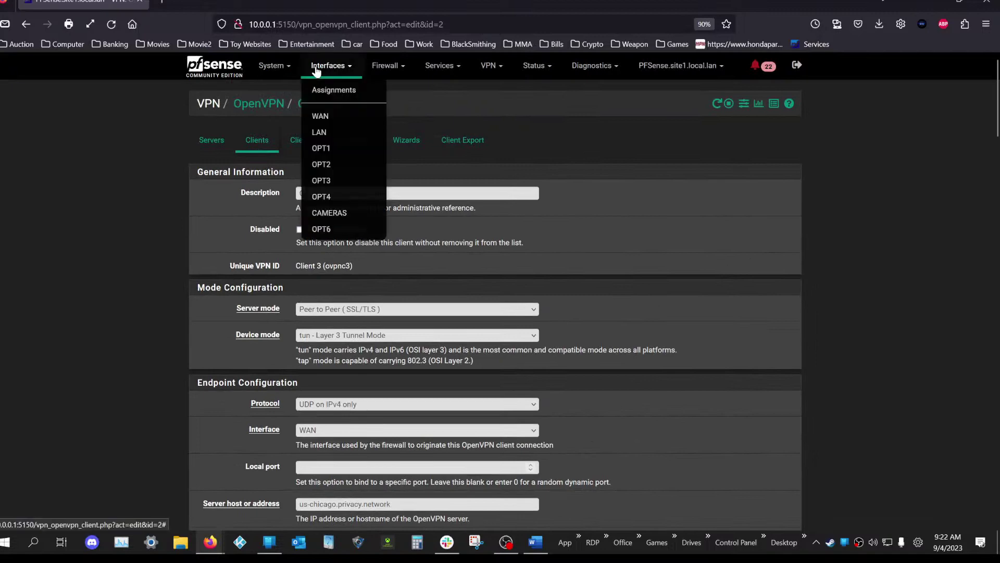
- Open the system's General Setup page in place of the OpenVPN client page
{"action": "left_click", "coordinate": [324, 76]}
{"action": "left_click", "coordinate": [271, 65]}
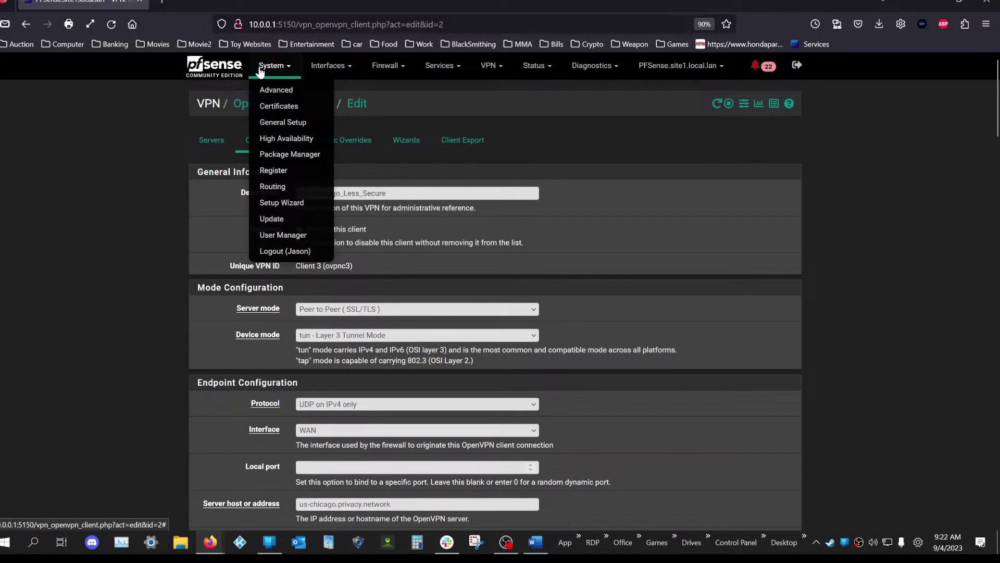
{"action": "left_click", "coordinate": [282, 122]}
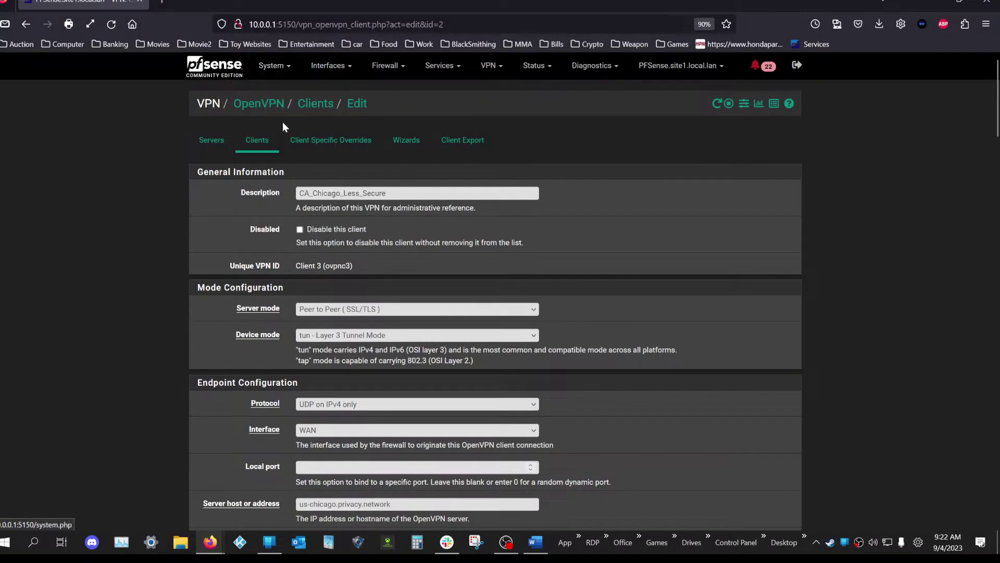
- Examine the configured DNS servers and the remaining options on the General Setup page
{"action": "scroll", "coordinate": [496, 292], "scroll_direction": "down", "scroll_amount": 3}
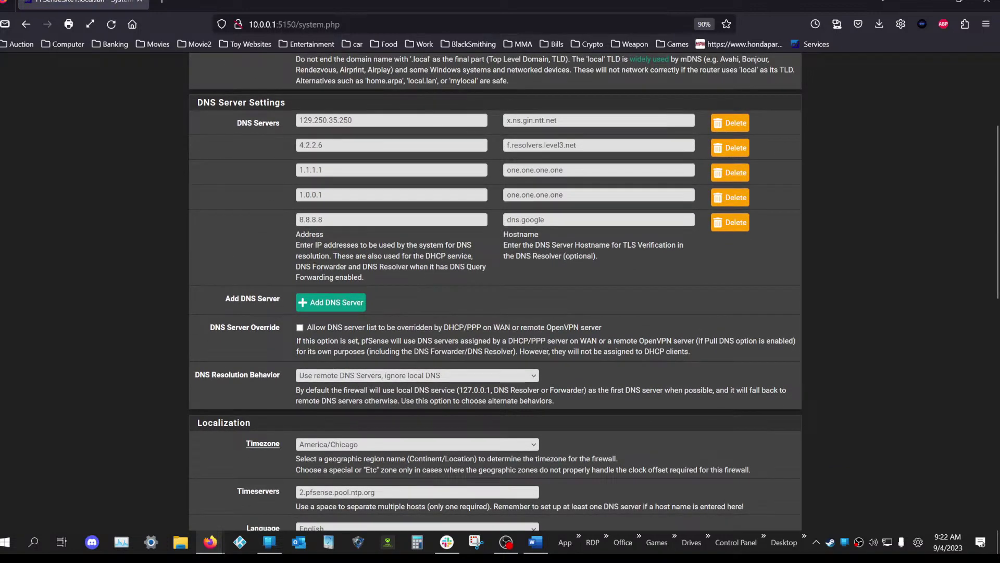
{"action": "left_click_drag", "start_coordinate": [355, 121], "coordinate": [286, 179]}
{"action": "left_click", "coordinate": [325, 146]}
{"action": "left_click", "coordinate": [281, 240]}
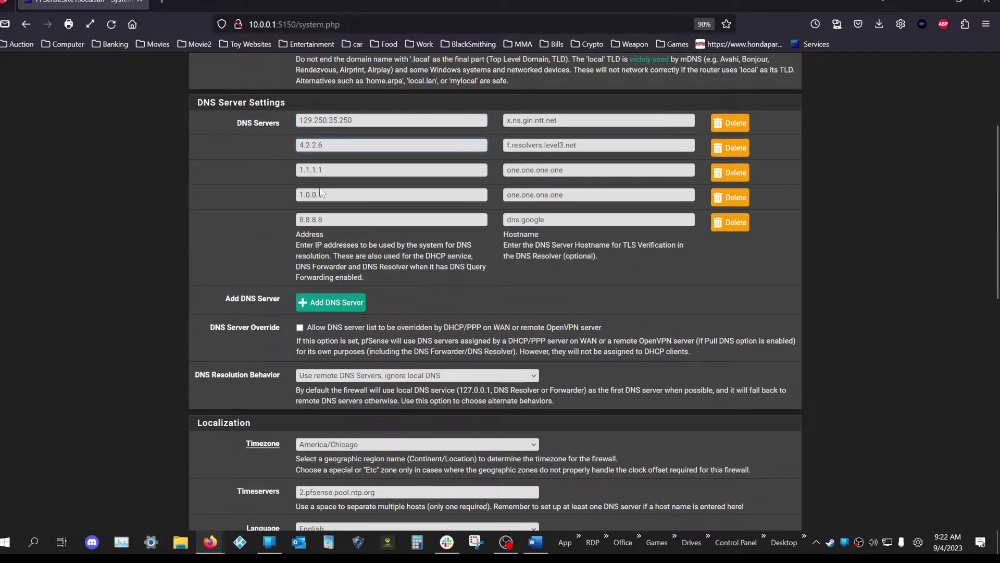
{"action": "scroll", "coordinate": [232, 247], "scroll_direction": "down", "scroll_amount": 3}
{"action": "scroll", "coordinate": [232, 248], "scroll_direction": "down", "scroll_amount": 7}
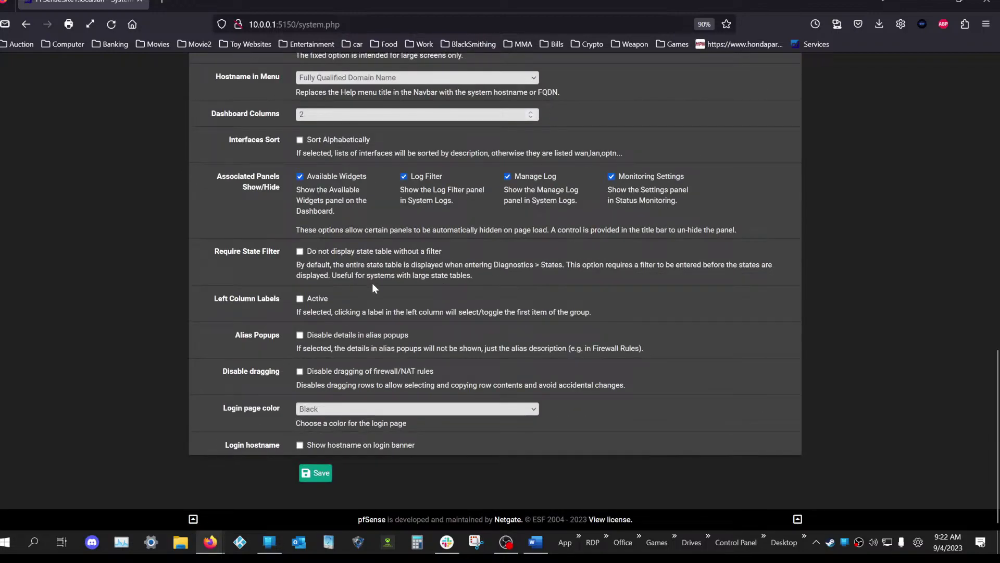
{"action": "scroll", "coordinate": [367, 270], "scroll_direction": "up", "scroll_amount": 12}
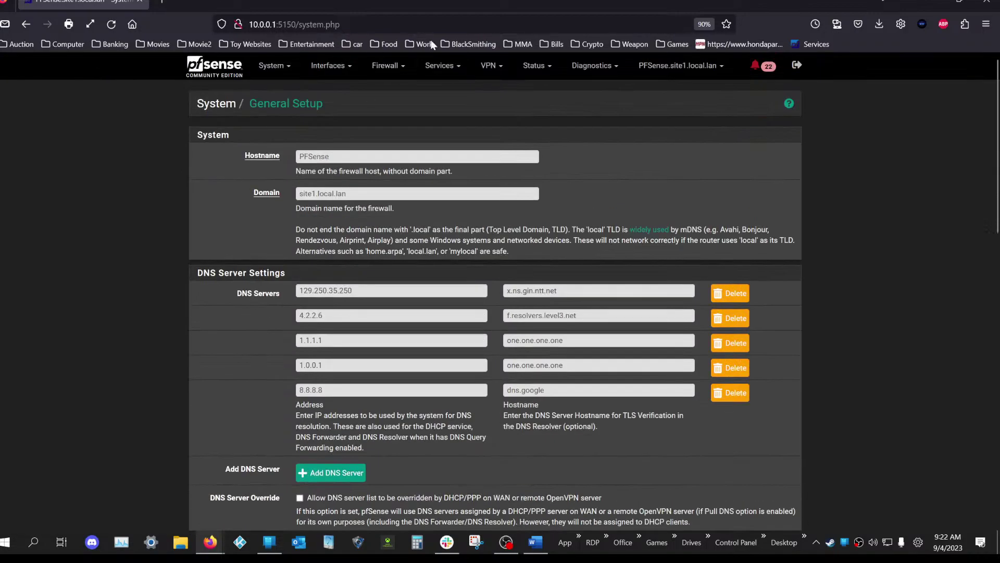
- Open the DNS Resolver's general settings and review its interface, DNSSEC, query forwarding, registration and custom options
{"action": "left_click", "coordinate": [452, 67]}
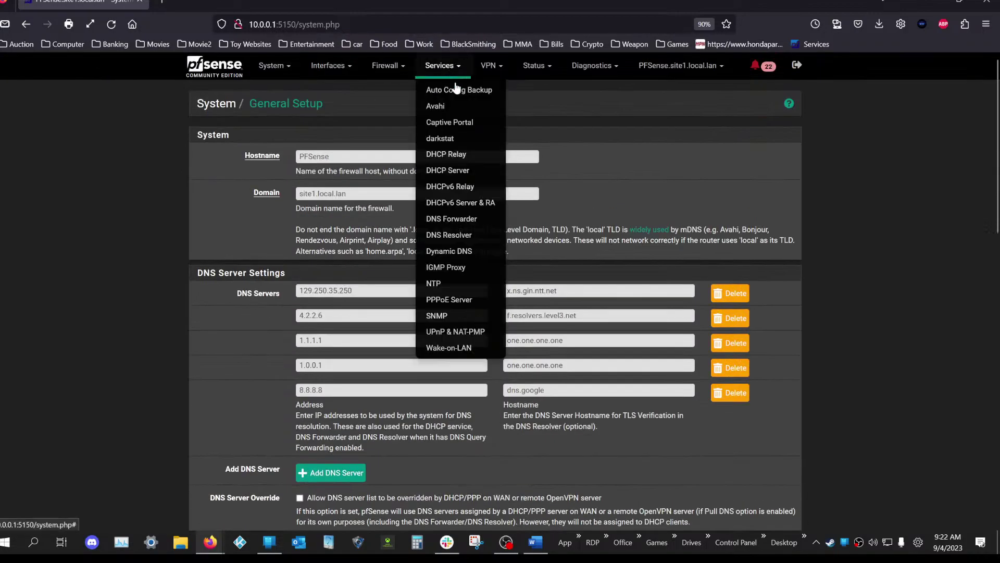
{"action": "left_click", "coordinate": [462, 236]}
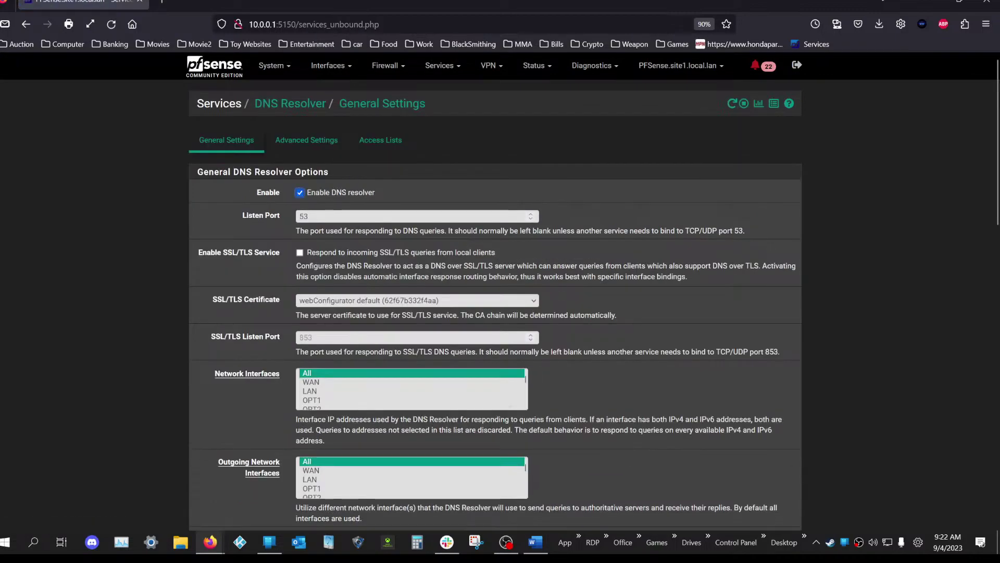
{"action": "scroll", "coordinate": [292, 307], "scroll_direction": "down", "scroll_amount": 5}
{"action": "scroll", "coordinate": [291, 308], "scroll_direction": "down", "scroll_amount": 2}
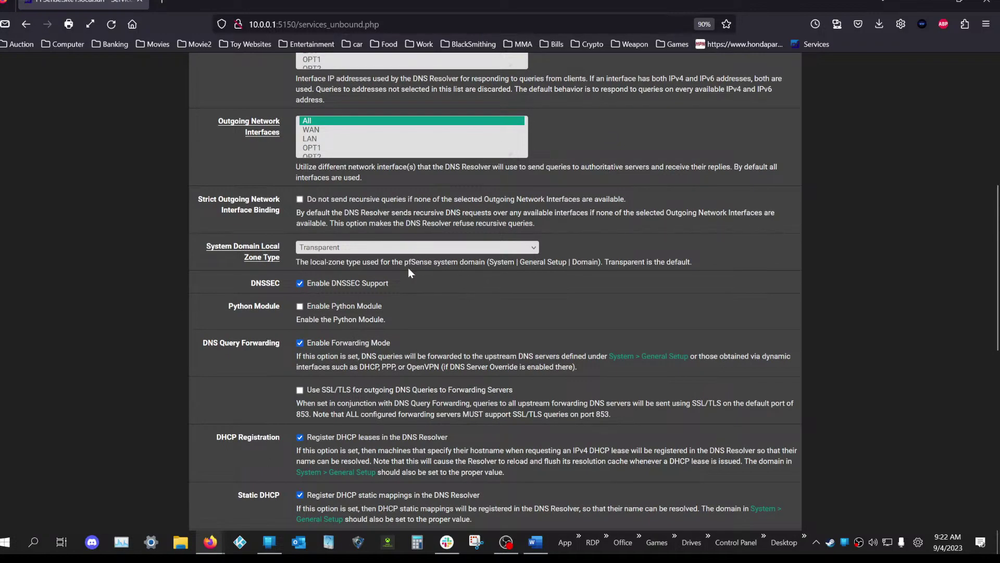
{"action": "scroll", "coordinate": [426, 305], "scroll_direction": "down", "scroll_amount": 5}
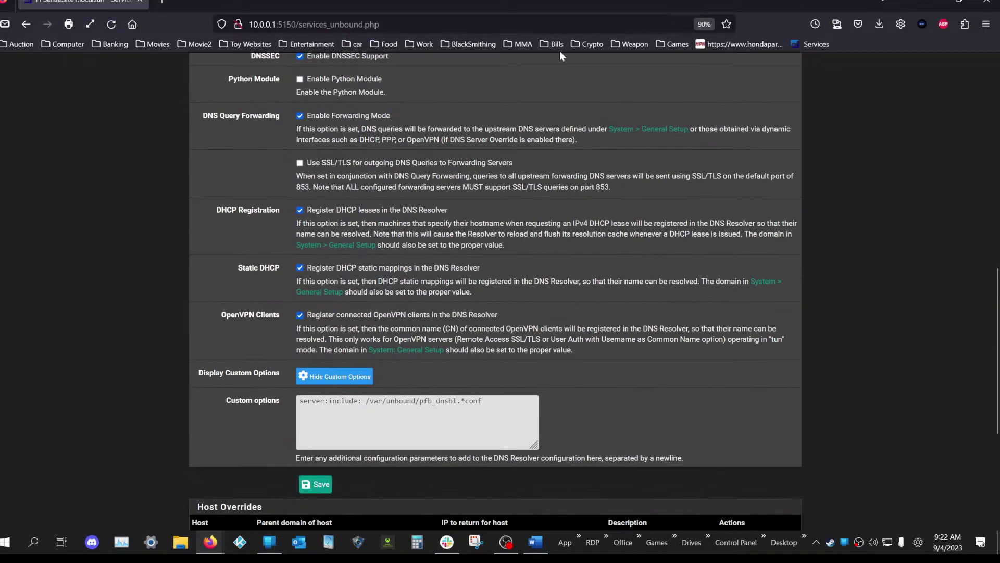
{"action": "scroll", "coordinate": [382, 269], "scroll_direction": "up", "scroll_amount": 14}
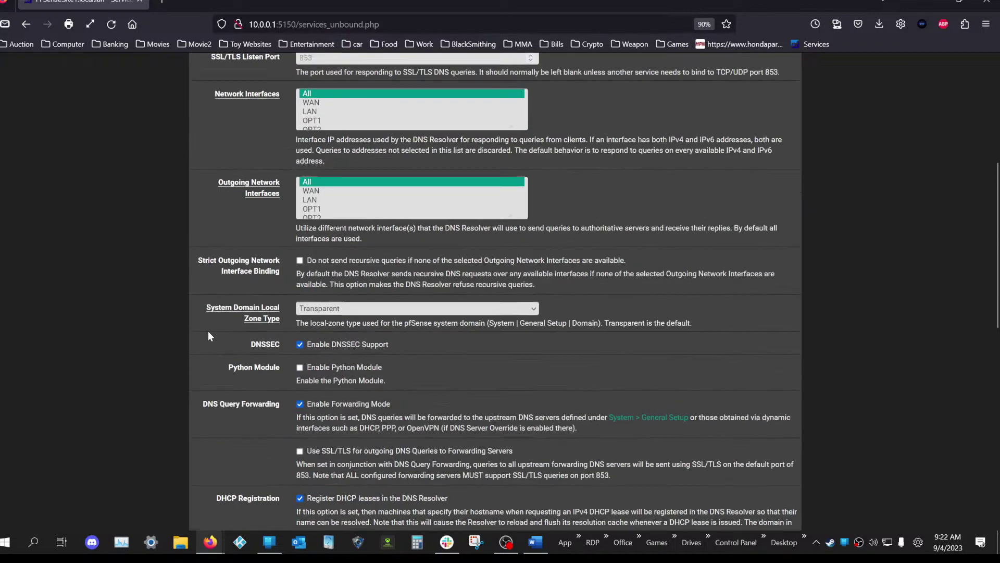